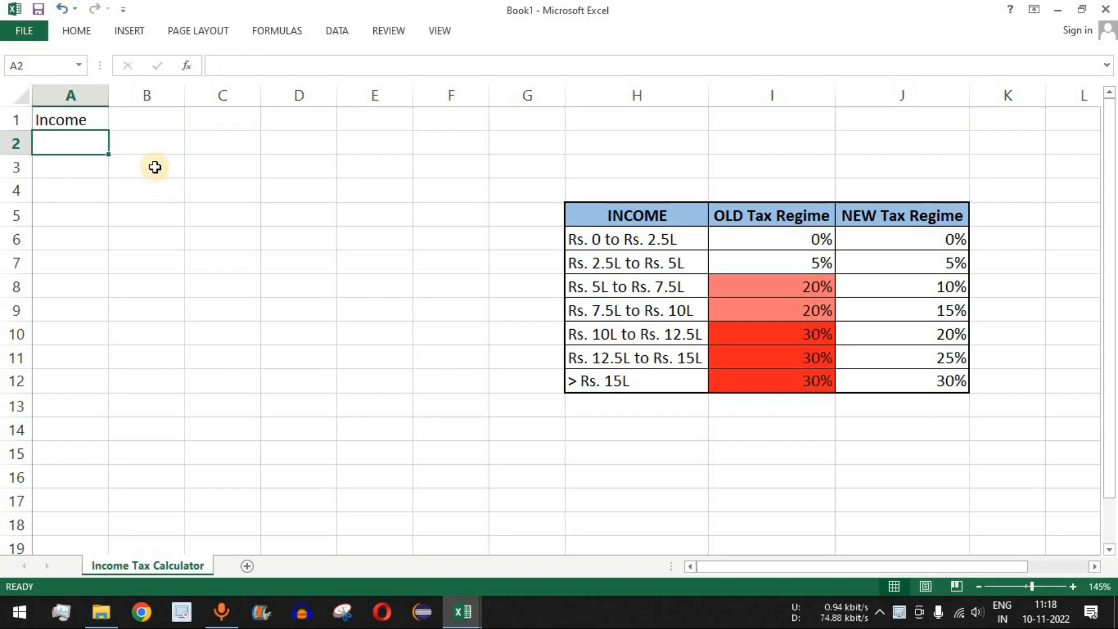
Step: Enter the label Investment in cell A2 and widen column A to fit it
{"action": "left_click", "coordinate": [154, 119]}
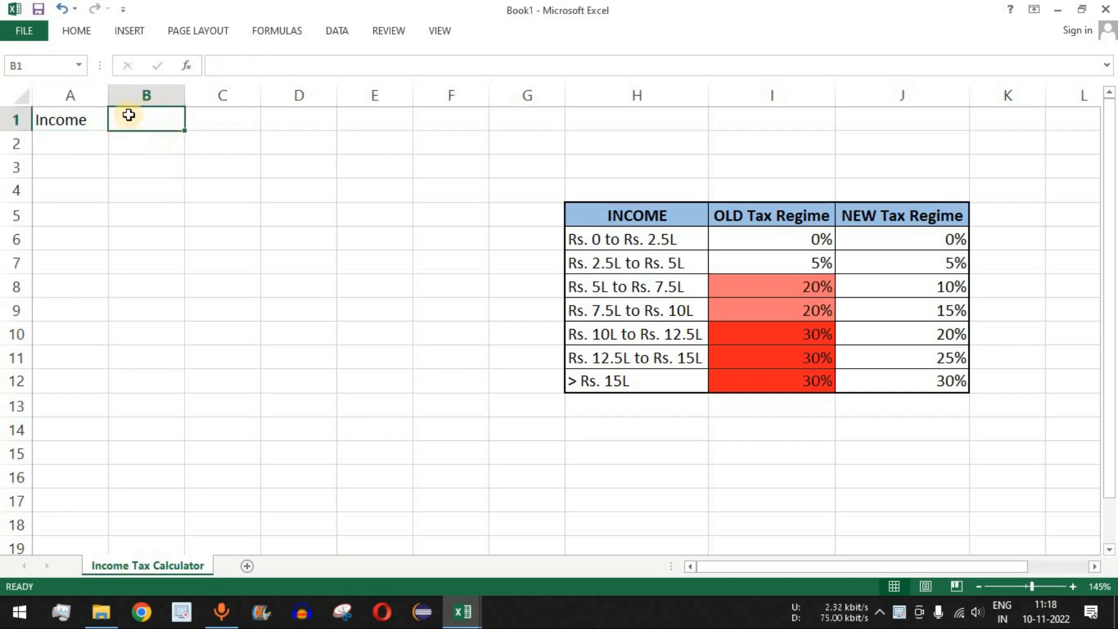
{"action": "left_click", "coordinate": [71, 149]}
{"action": "key", "text": "Up"}
{"action": "key", "text": "Down"}
{"action": "type", "text": "Inves"}
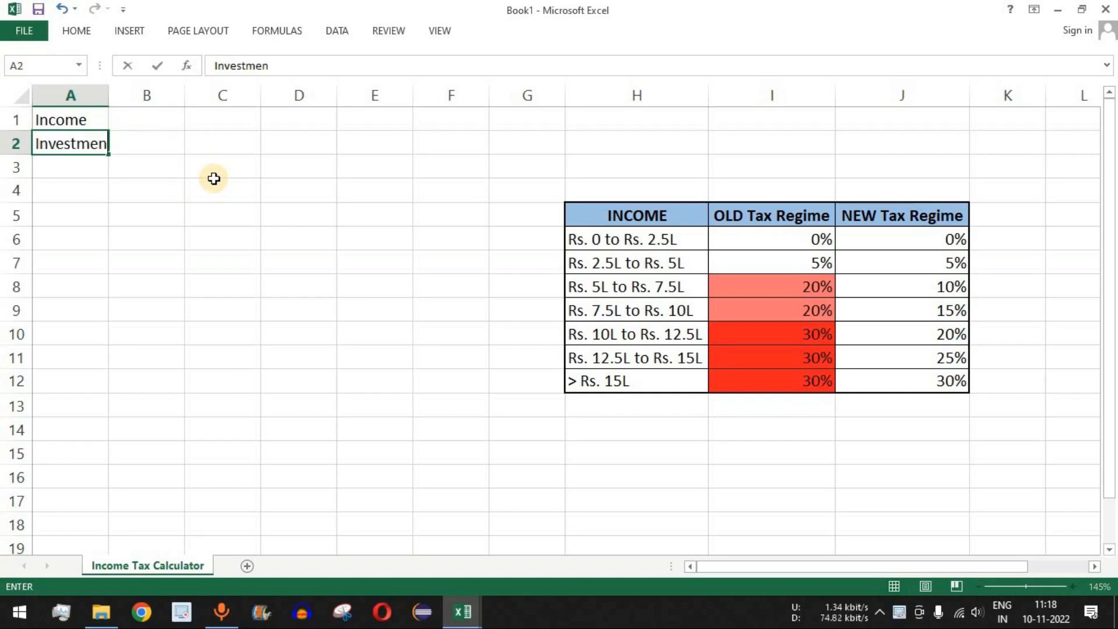
{"action": "type", "text": "tment"}
{"action": "key", "text": "Return"}
{"action": "left_click_drag", "start_coordinate": [108, 95], "coordinate": [125, 96]}
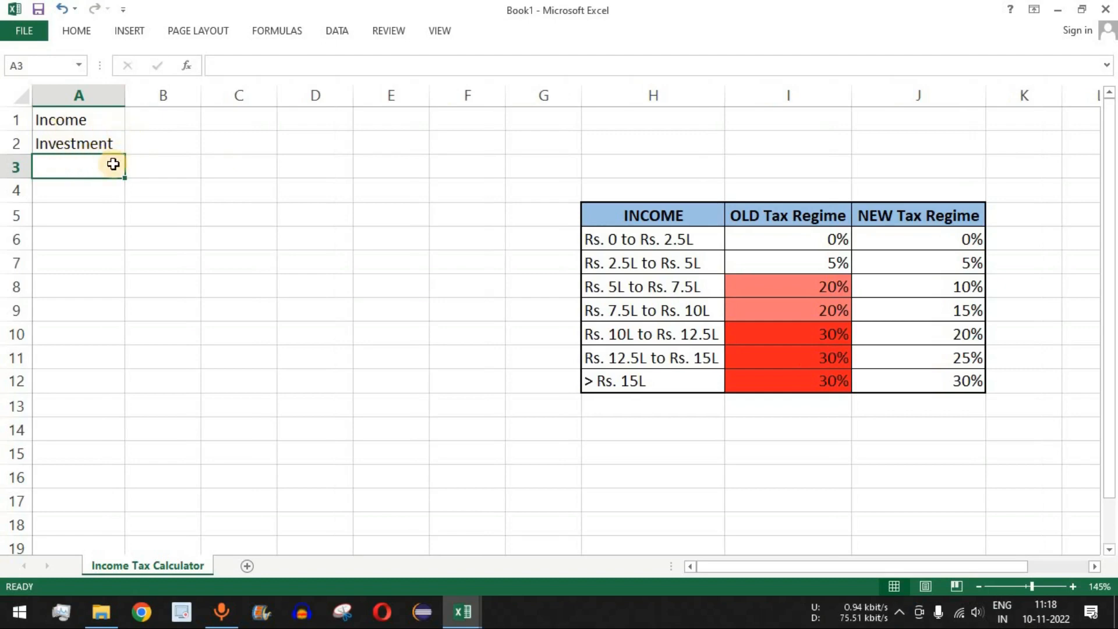
Step: Enter the label TDS in cell A3 below Investment
{"action": "left_click", "coordinate": [159, 139]}
{"action": "left_click", "coordinate": [90, 166]}
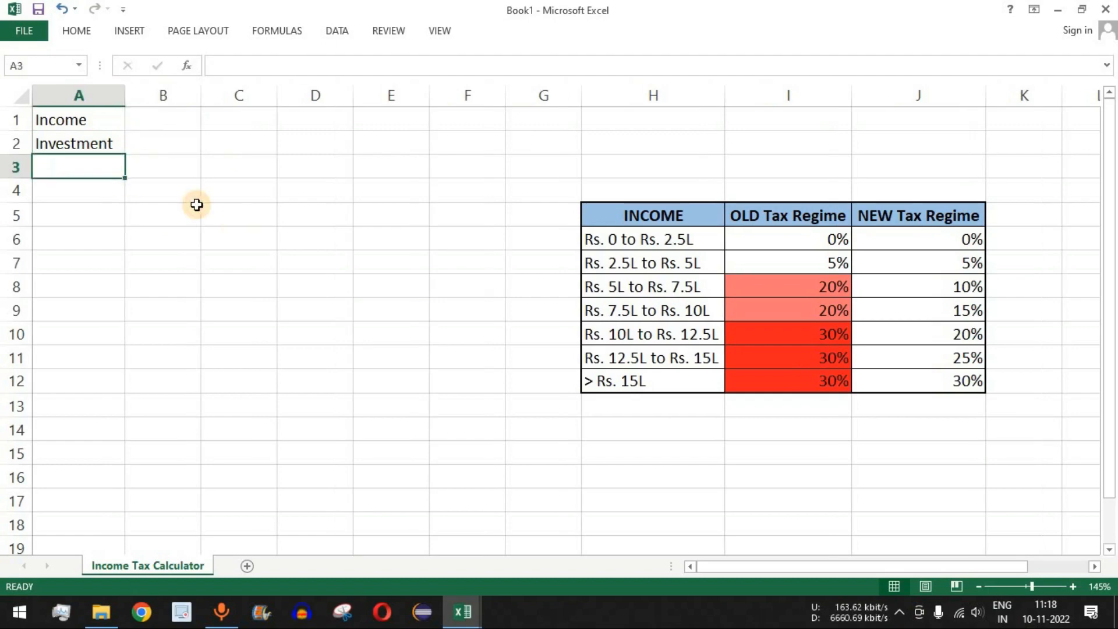
{"action": "type", "text": "TDS"}
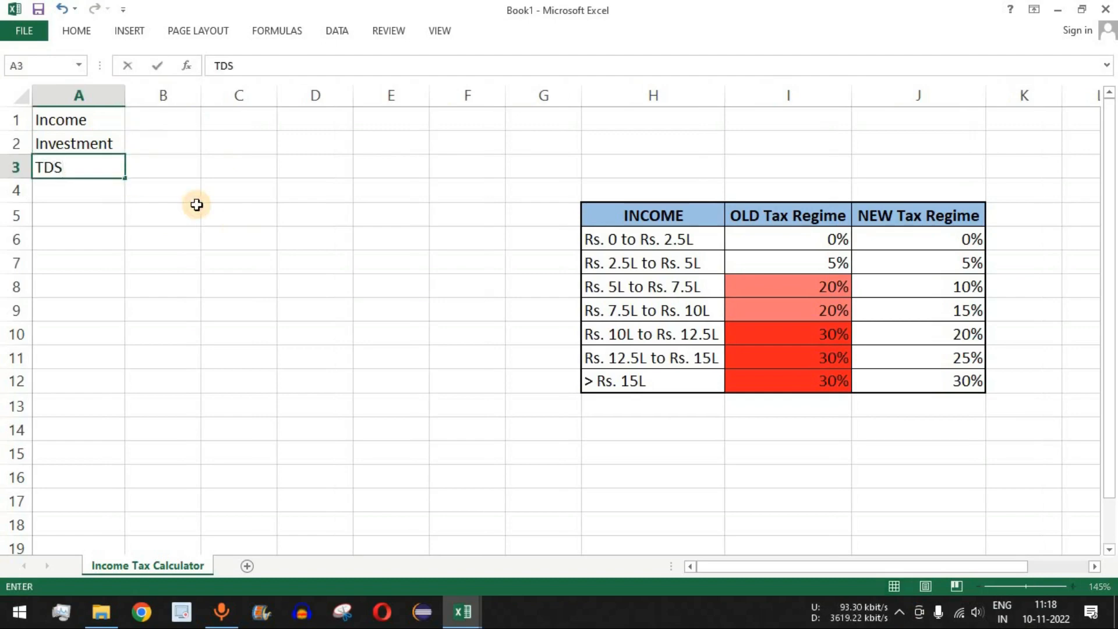
{"action": "key", "text": "Return"}
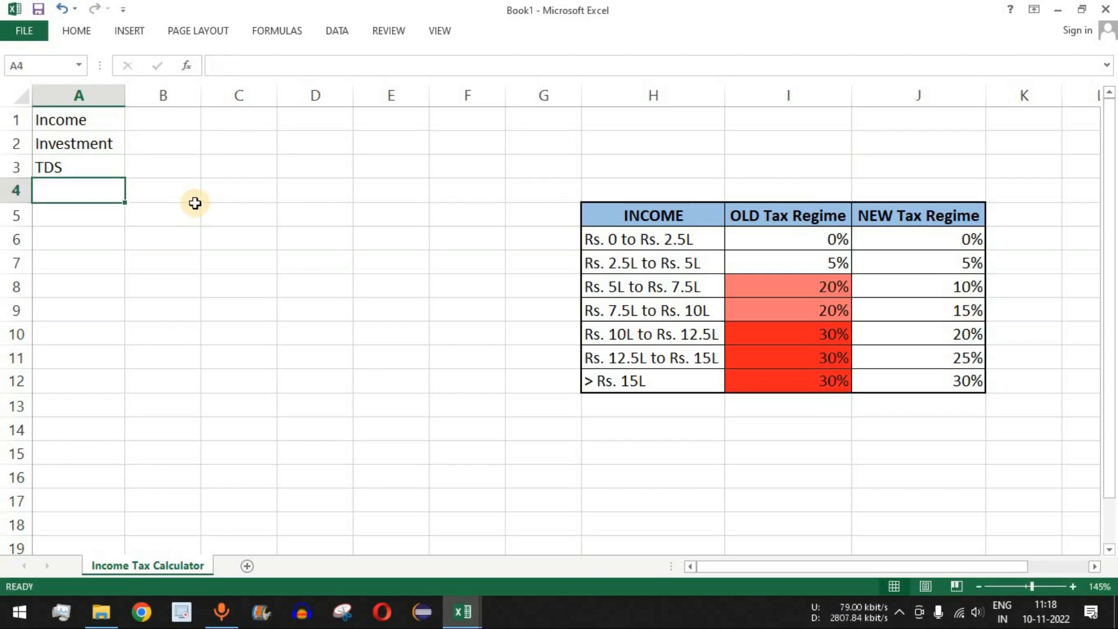
{"action": "left_click", "coordinate": [170, 164]}
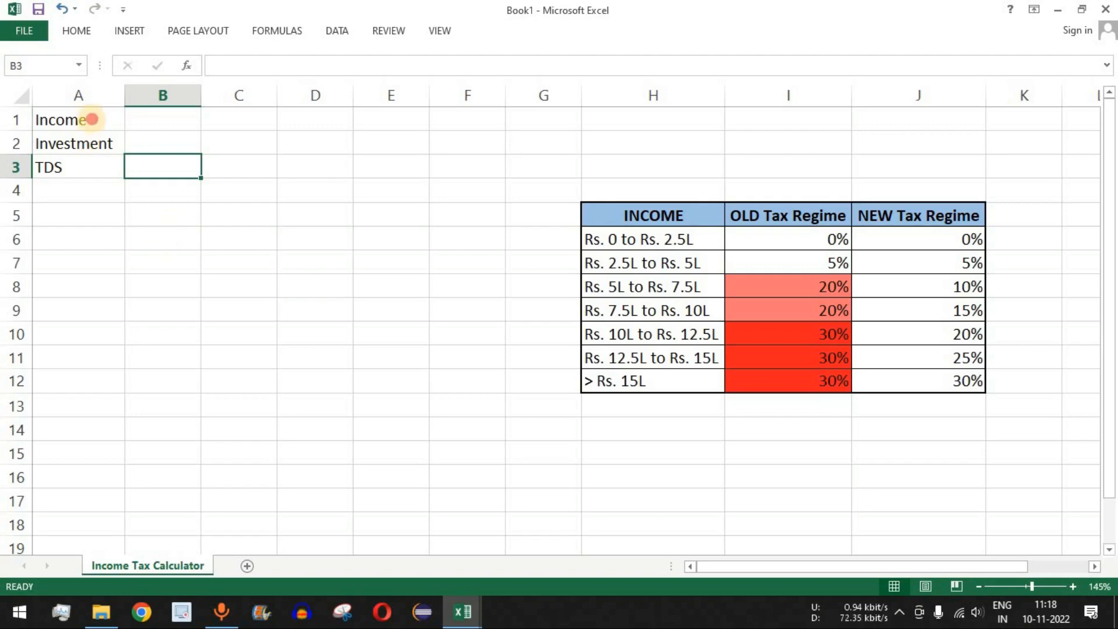
Step: Make the labels in A1:A3 bold and fill their cells with the standard light green colour
{"action": "left_click_drag", "start_coordinate": [87, 119], "coordinate": [87, 163]}
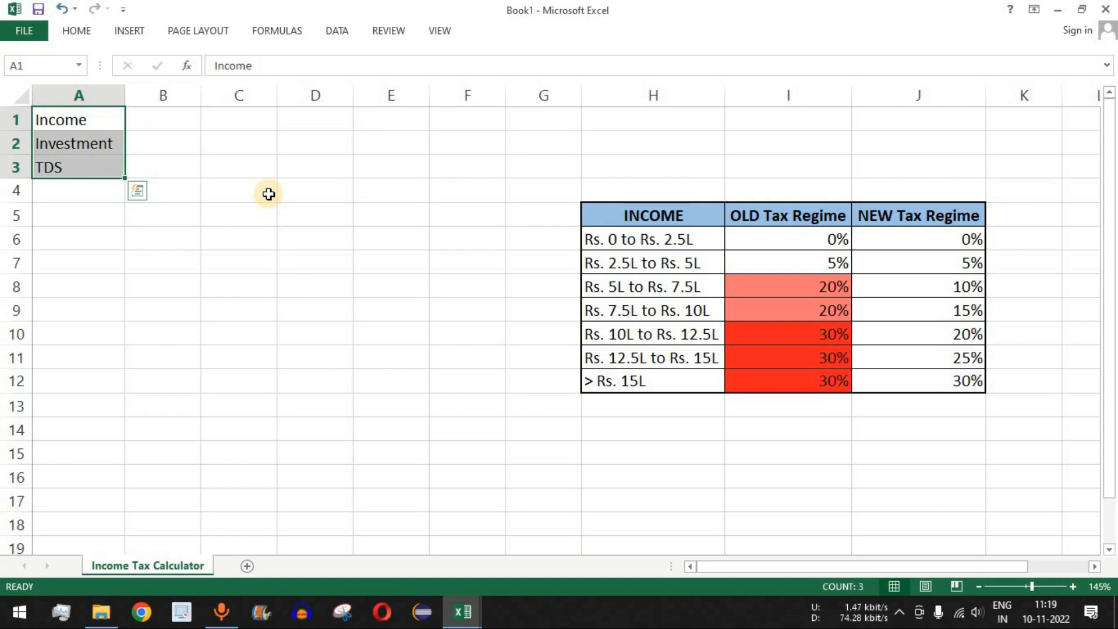
{"action": "key", "text": "ctrl+b"}
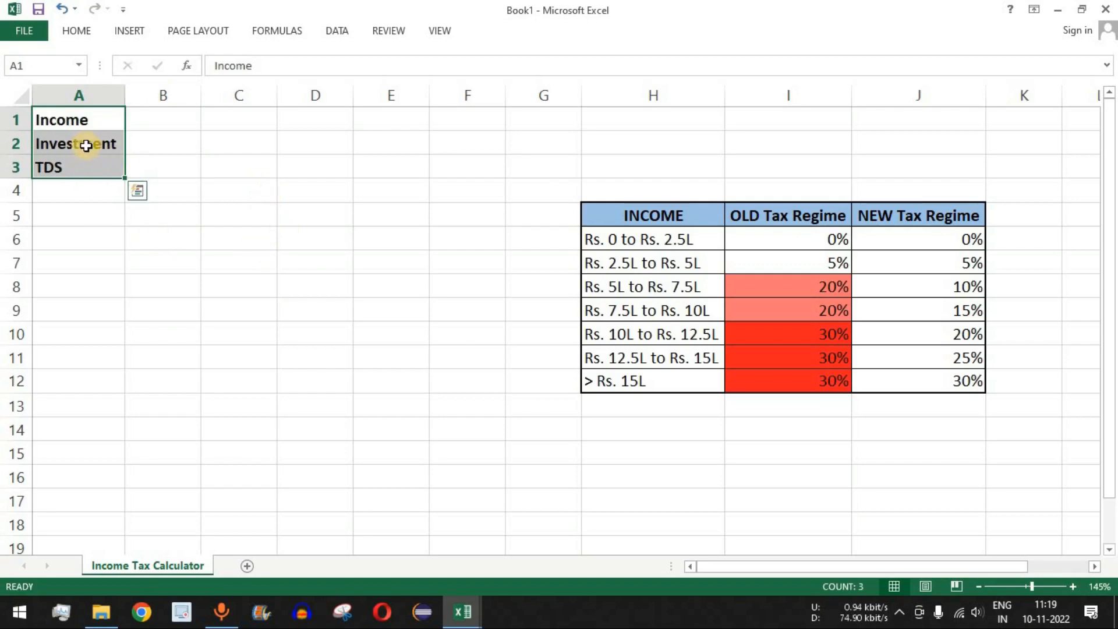
{"action": "left_click", "coordinate": [75, 31]}
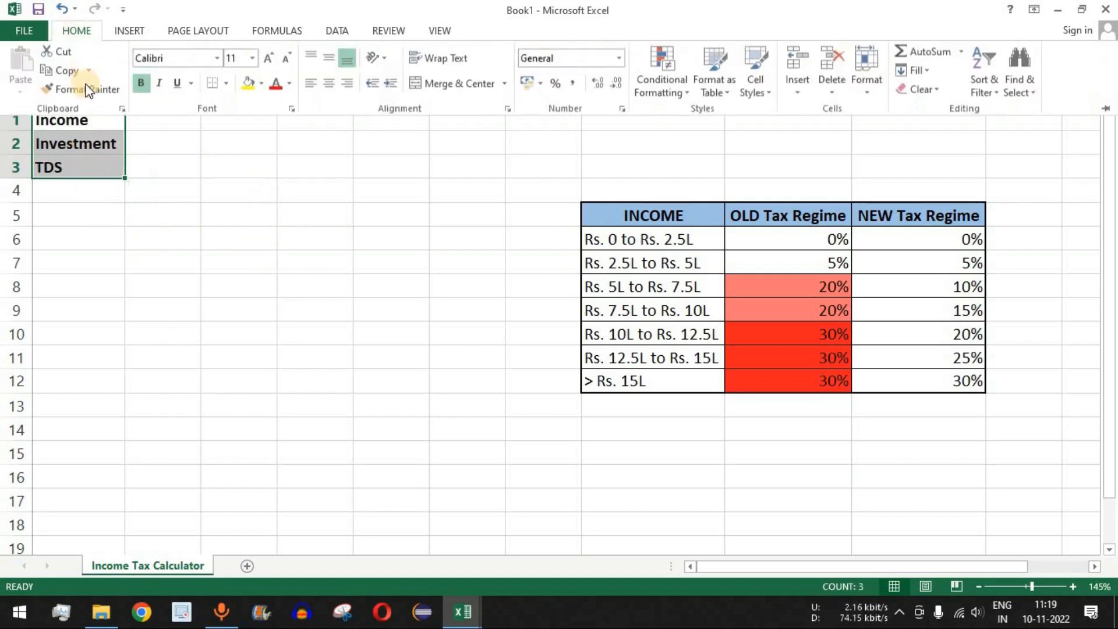
{"action": "left_click", "coordinate": [262, 84]}
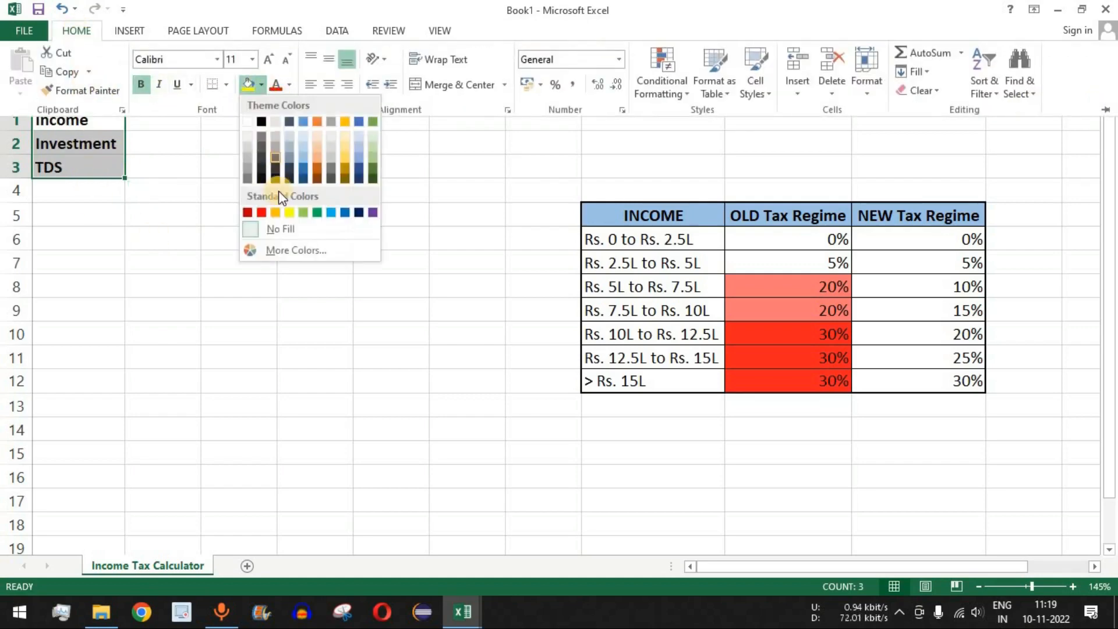
{"action": "left_click", "coordinate": [307, 217]}
{"action": "left_click", "coordinate": [232, 190]}
Step: Apply All Borders to every cell of the Income Tax Calculator sheet
{"action": "left_click", "coordinate": [20, 95]}
{"action": "left_click", "coordinate": [83, 33]}
{"action": "left_click", "coordinate": [226, 85]}
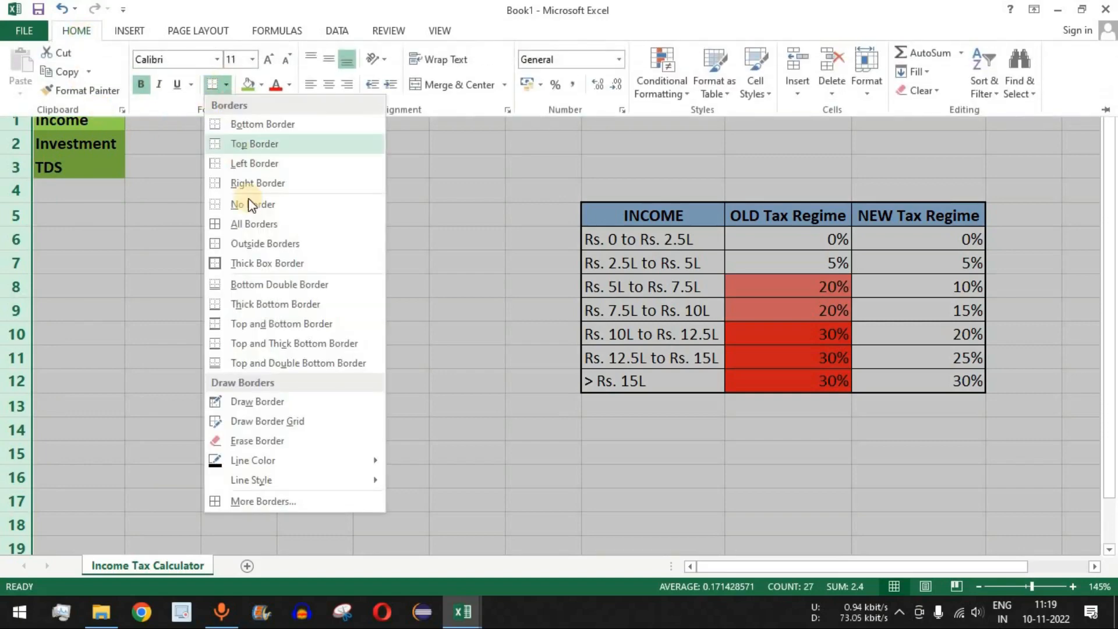
{"action": "left_click", "coordinate": [289, 222]}
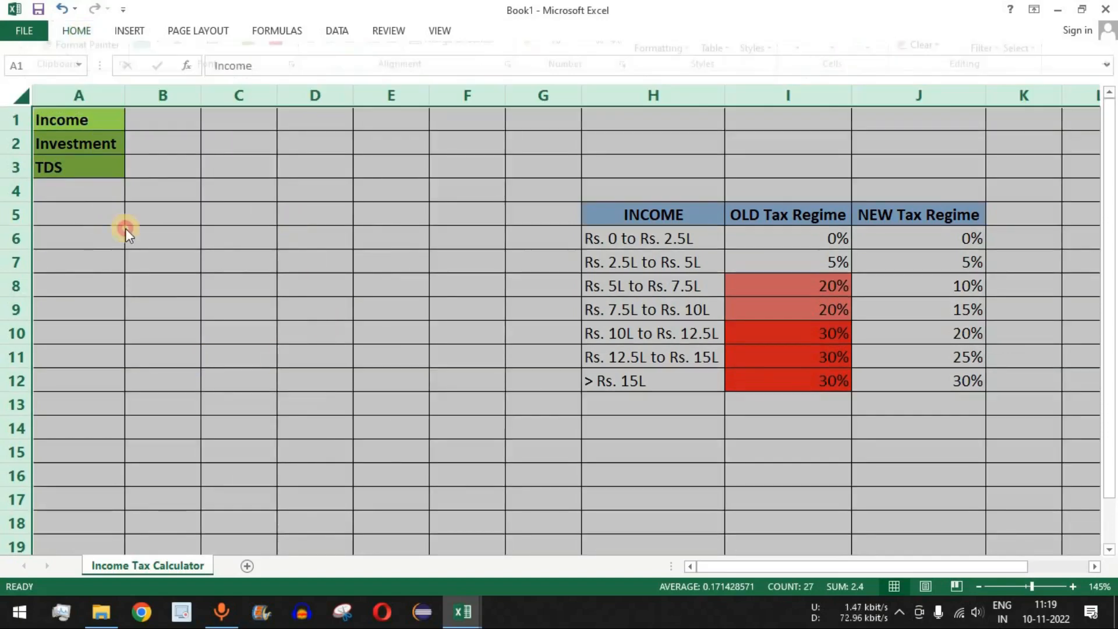
{"action": "left_click", "coordinate": [82, 192]}
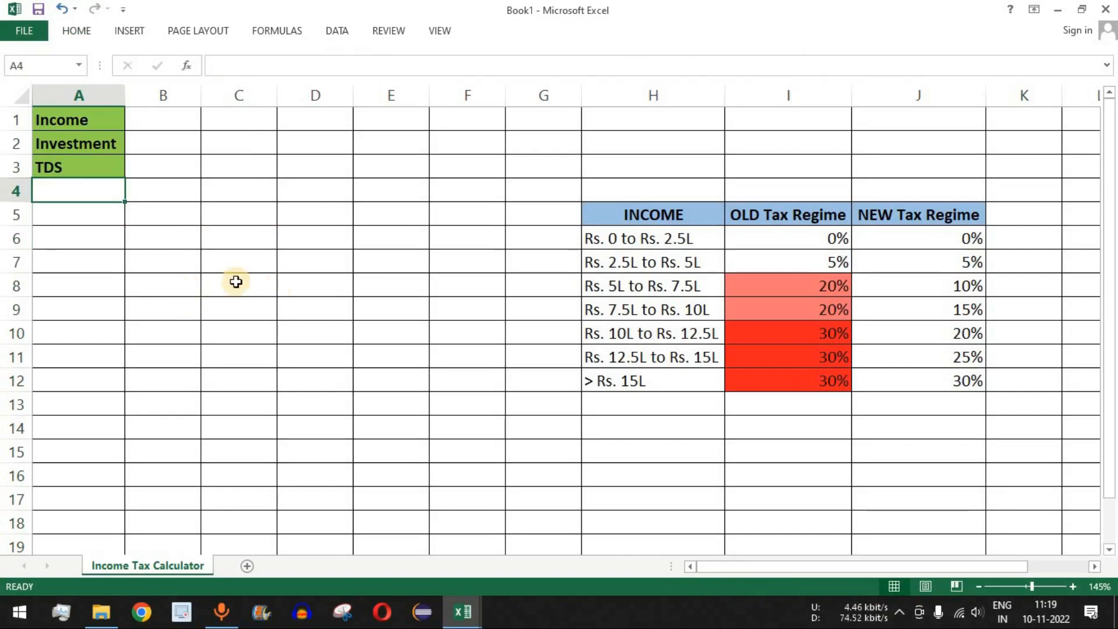
{"action": "left_click_drag", "start_coordinate": [94, 189], "coordinate": [227, 195]}
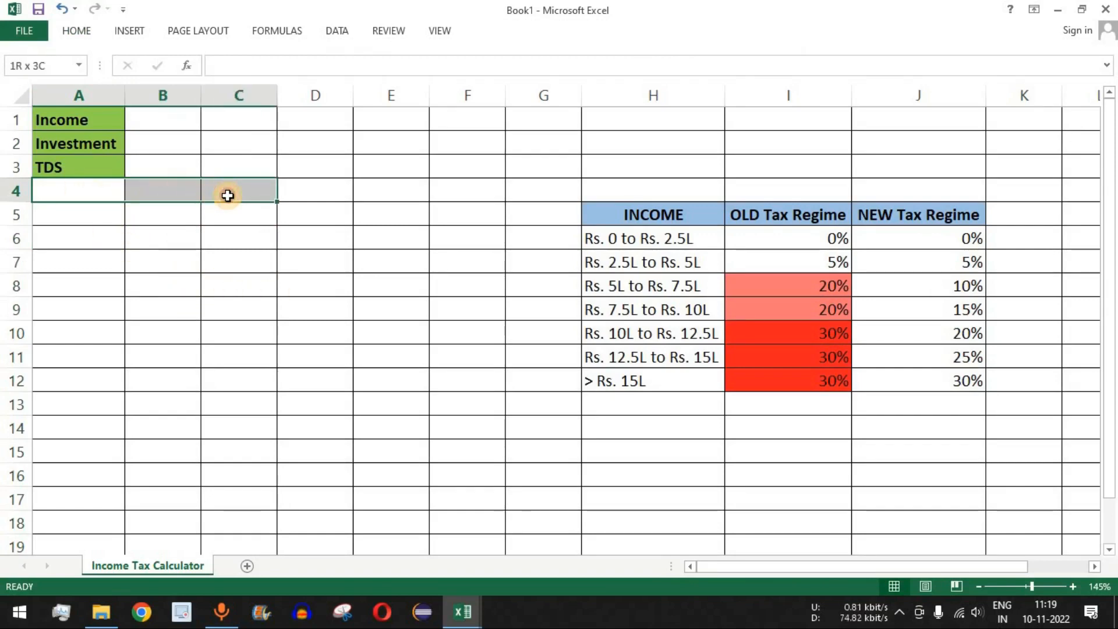
{"action": "left_click_drag", "start_coordinate": [827, 239], "coordinate": [829, 373]}
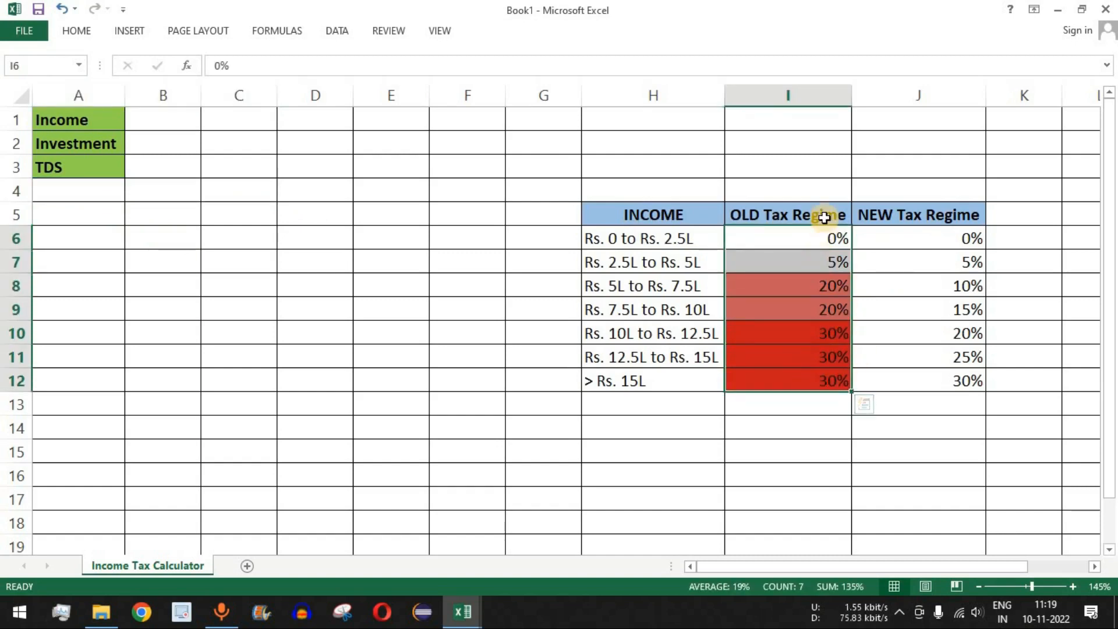
{"action": "left_click_drag", "start_coordinate": [821, 218], "coordinate": [829, 379]}
{"action": "left_click_drag", "start_coordinate": [915, 217], "coordinate": [911, 376]}
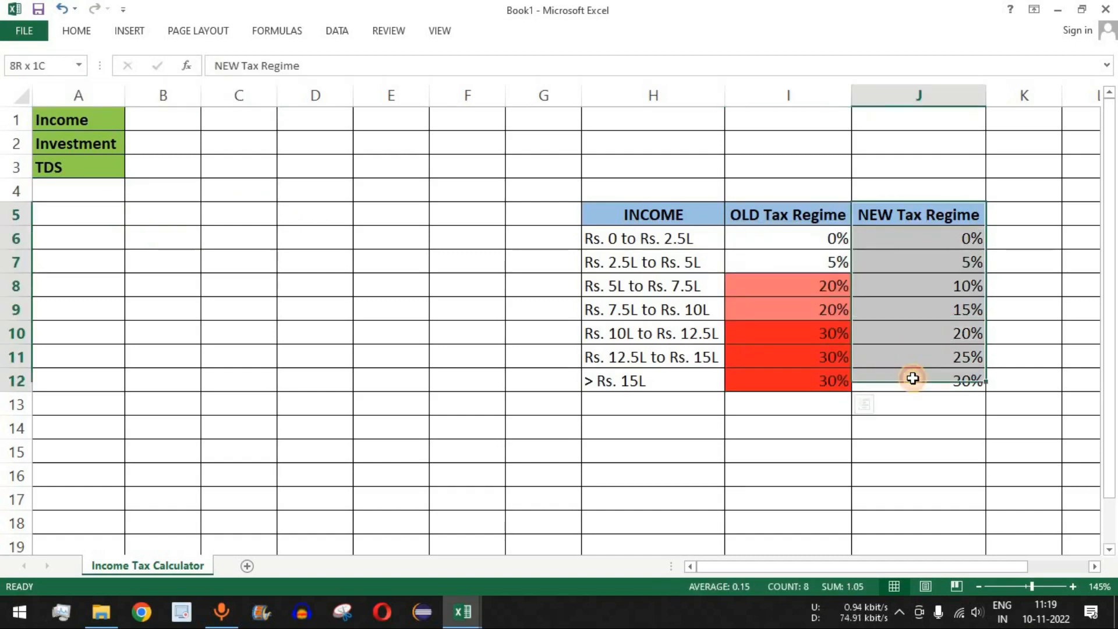
Step: Fill cells A4:D4 with light grey as a separator row below the TDS label
{"action": "left_click_drag", "start_coordinate": [111, 190], "coordinate": [298, 187]}
{"action": "left_click", "coordinate": [77, 30]}
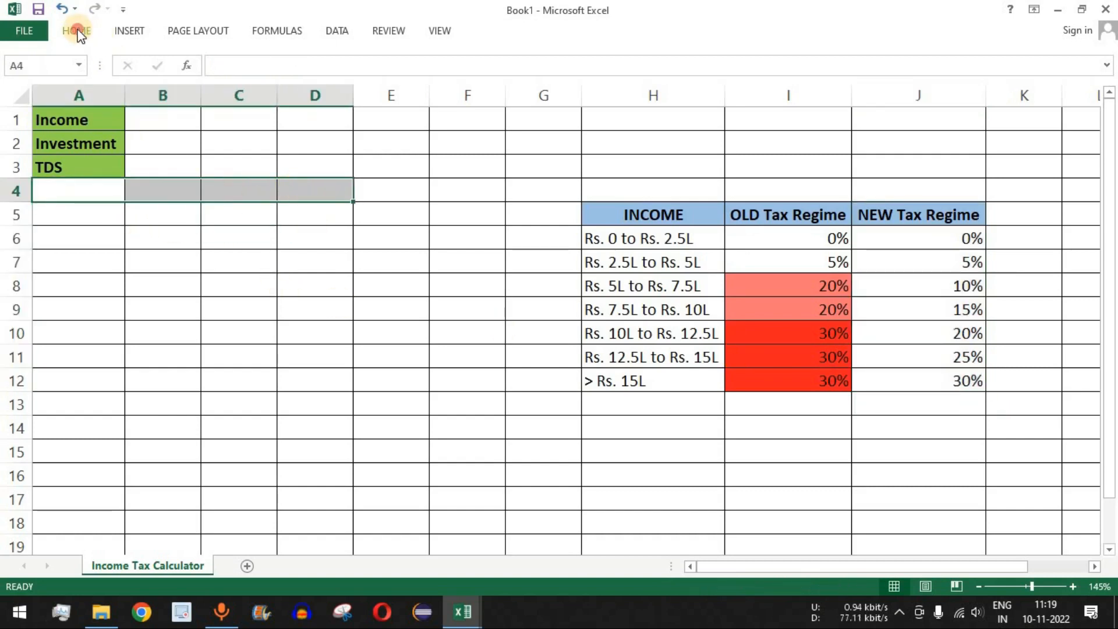
{"action": "left_click", "coordinate": [262, 85]}
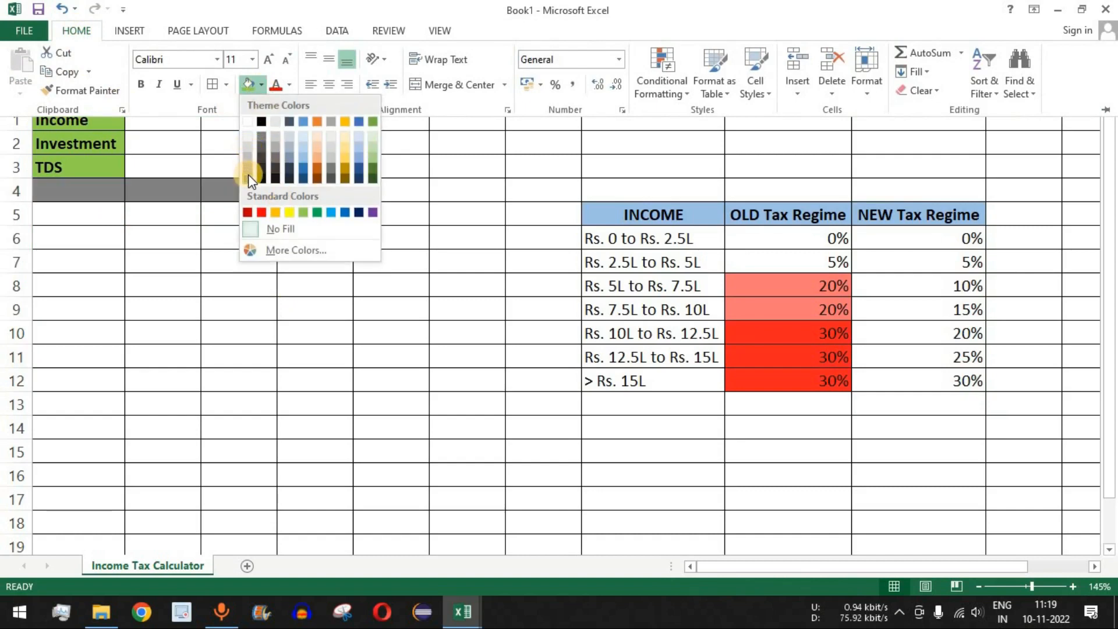
{"action": "left_click", "coordinate": [248, 158]}
Step: Enter the label Income in cell A5, directly below the grey separator row
{"action": "left_click", "coordinate": [108, 216]}
{"action": "type", "text": "I"}
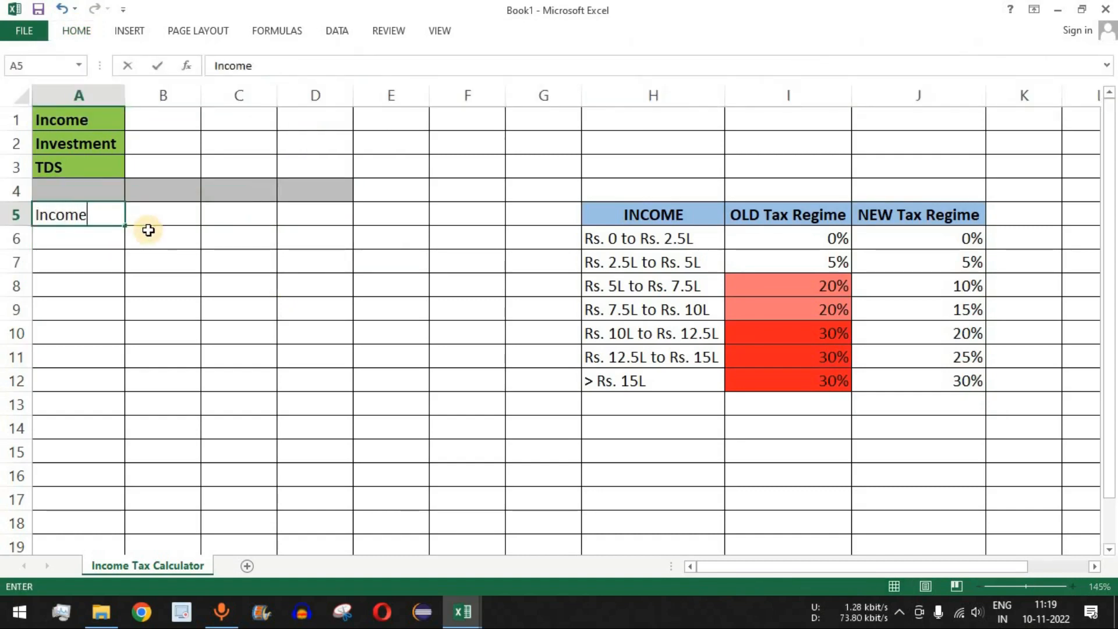
{"action": "type", "text": "ncome"}
{"action": "key", "text": "Return"}
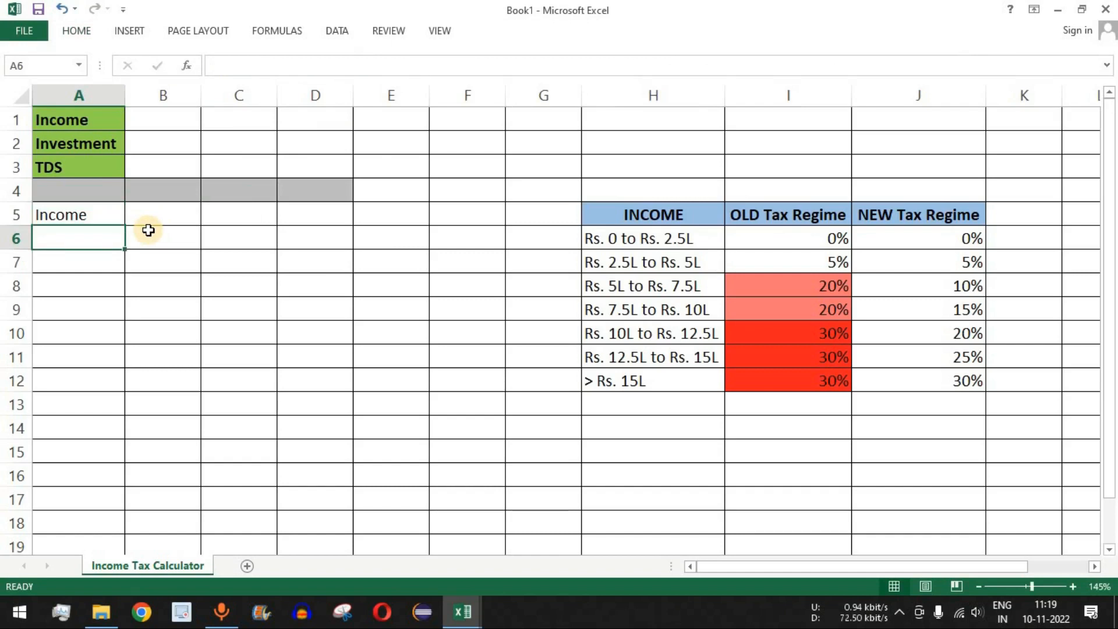
{"action": "left_click", "coordinate": [164, 117]}
{"action": "left_click", "coordinate": [166, 215]}
Step: Enter the label Investment in cell A6, below the second Income label
{"action": "left_click", "coordinate": [85, 243]}
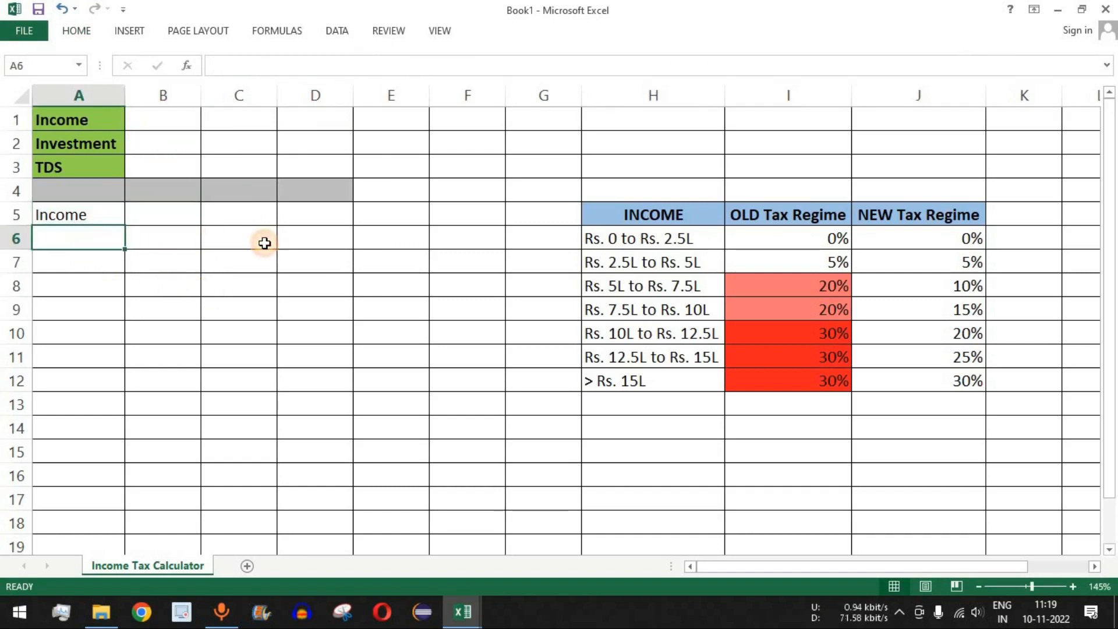
{"action": "type", "text": "Investme"}
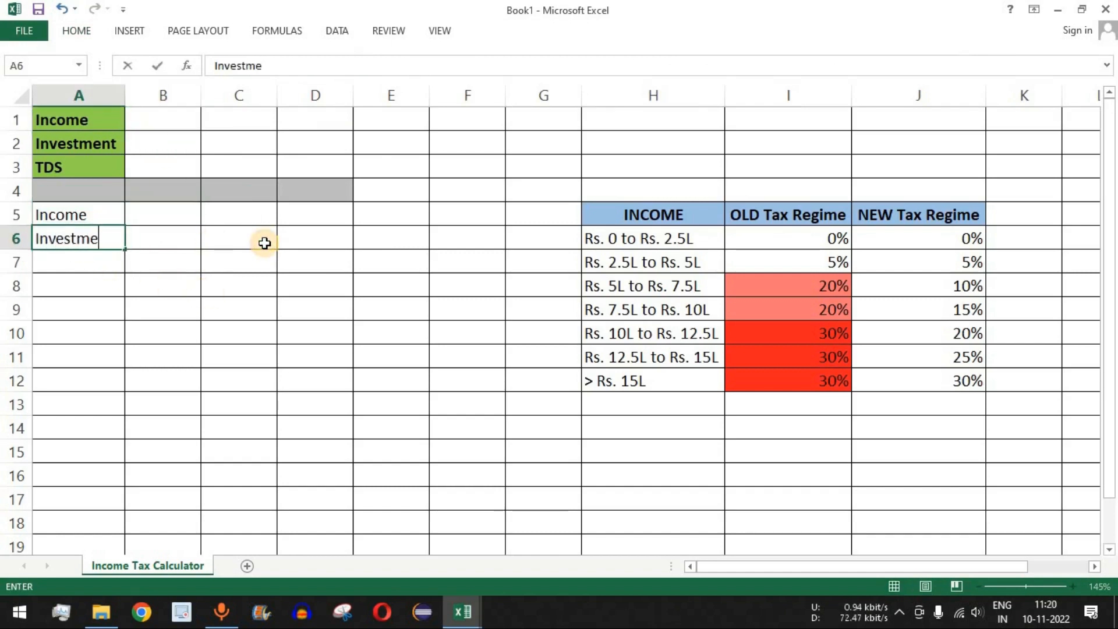
{"action": "type", "text": "nt"}
{"action": "key", "text": "Return"}
{"action": "left_click", "coordinate": [185, 148]}
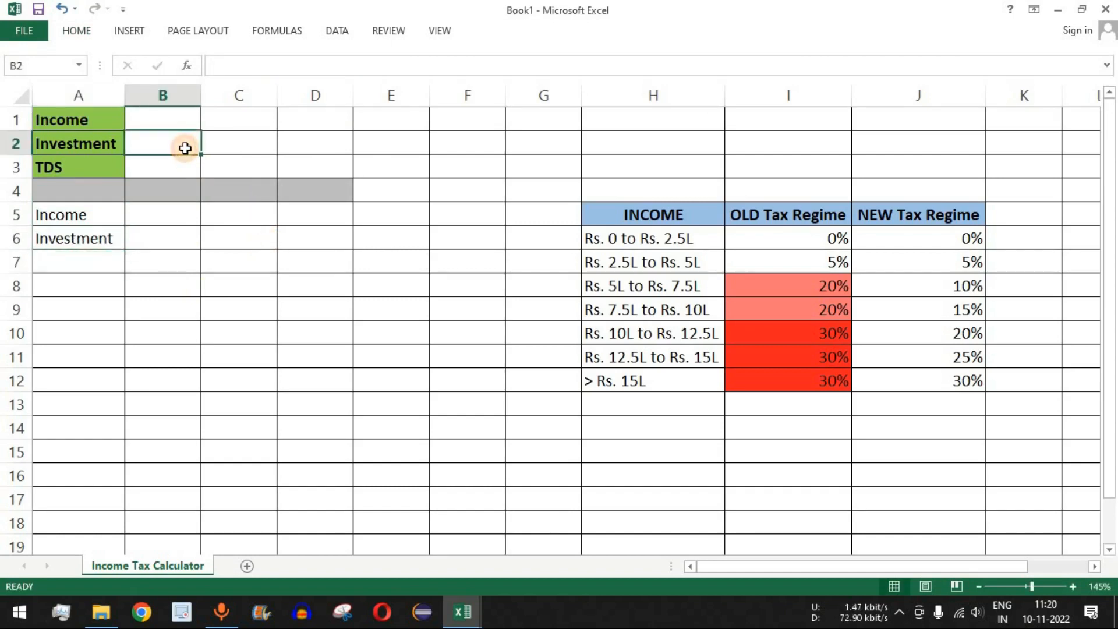
{"action": "left_click", "coordinate": [156, 239]}
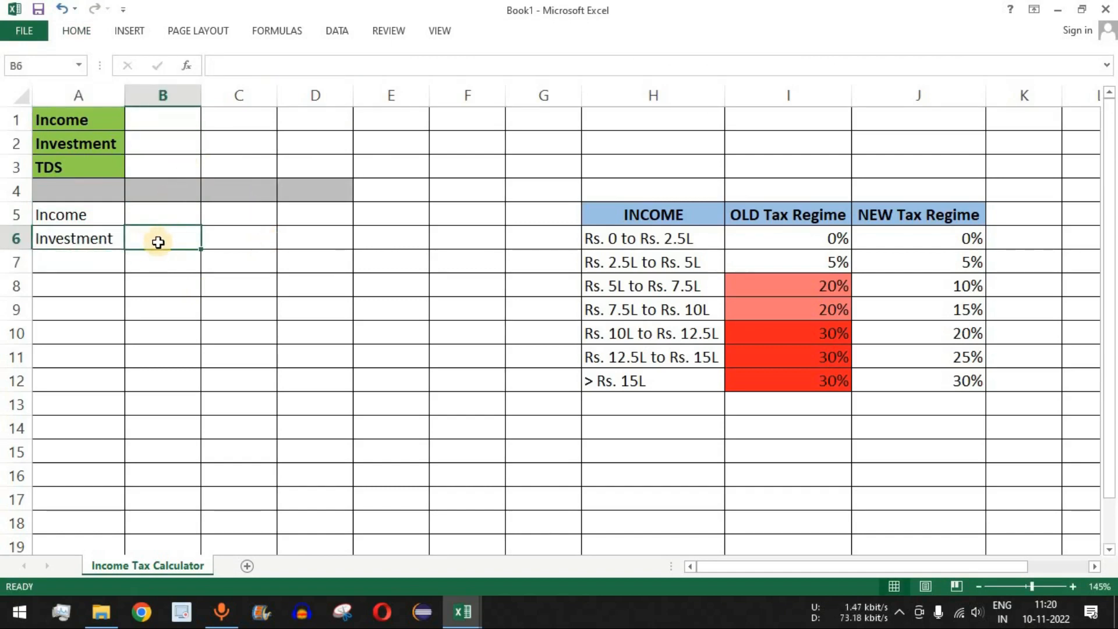
{"action": "left_click_drag", "start_coordinate": [87, 217], "coordinate": [291, 497]}
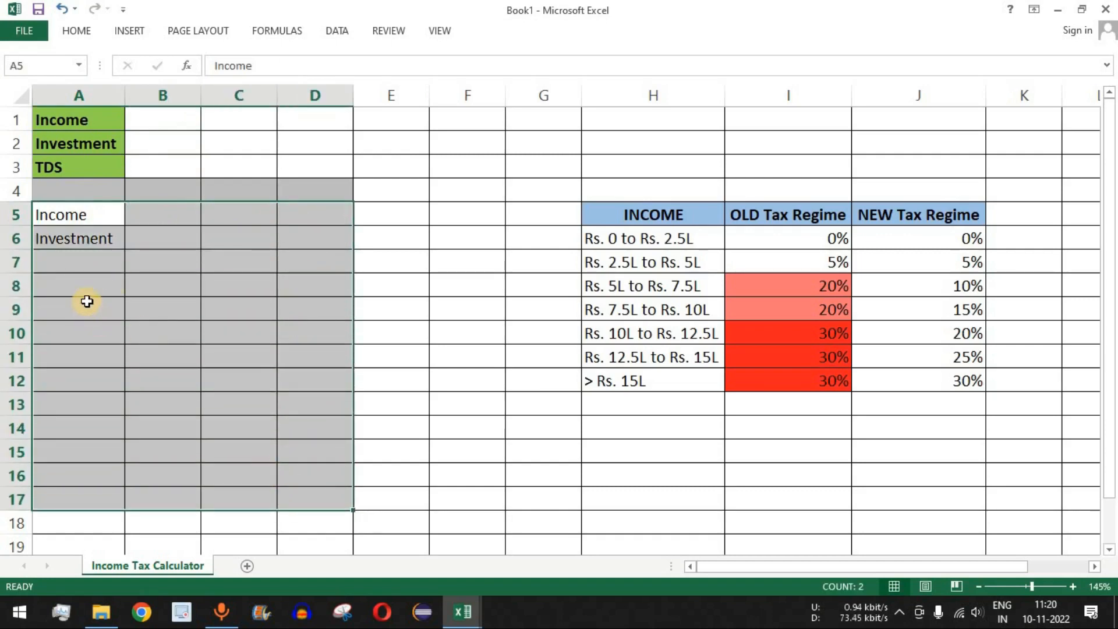
Step: Enter the label Taxable Income in cell A7 and auto-fit the width of column A
{"action": "left_click", "coordinate": [78, 265]}
{"action": "type", "text": "Taxable"}
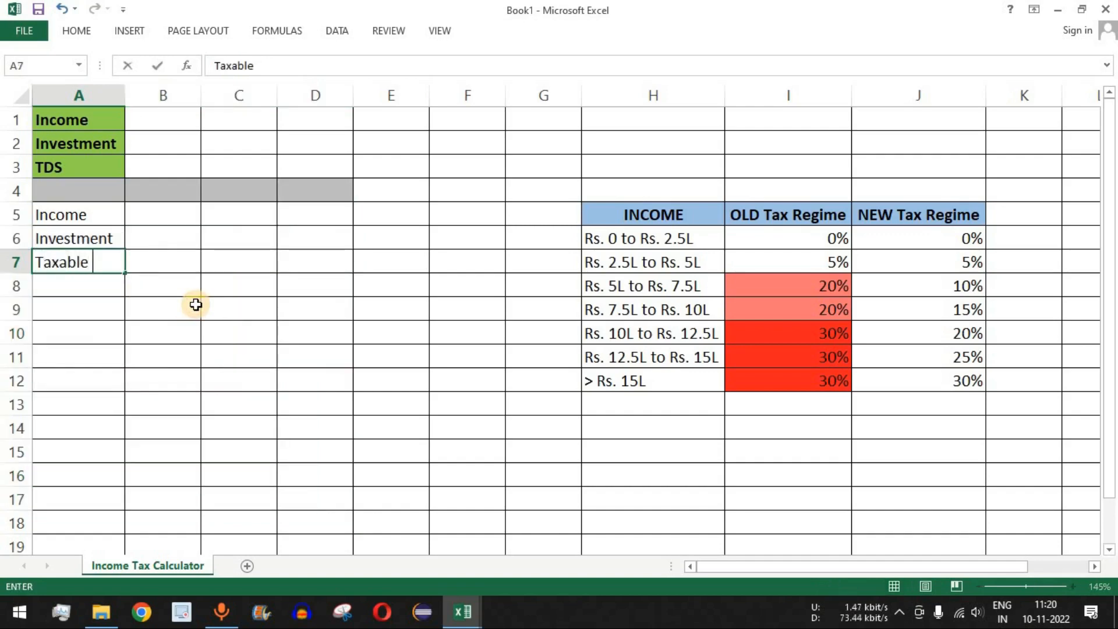
{"action": "type", "text": " Income"}
{"action": "key", "text": "Return"}
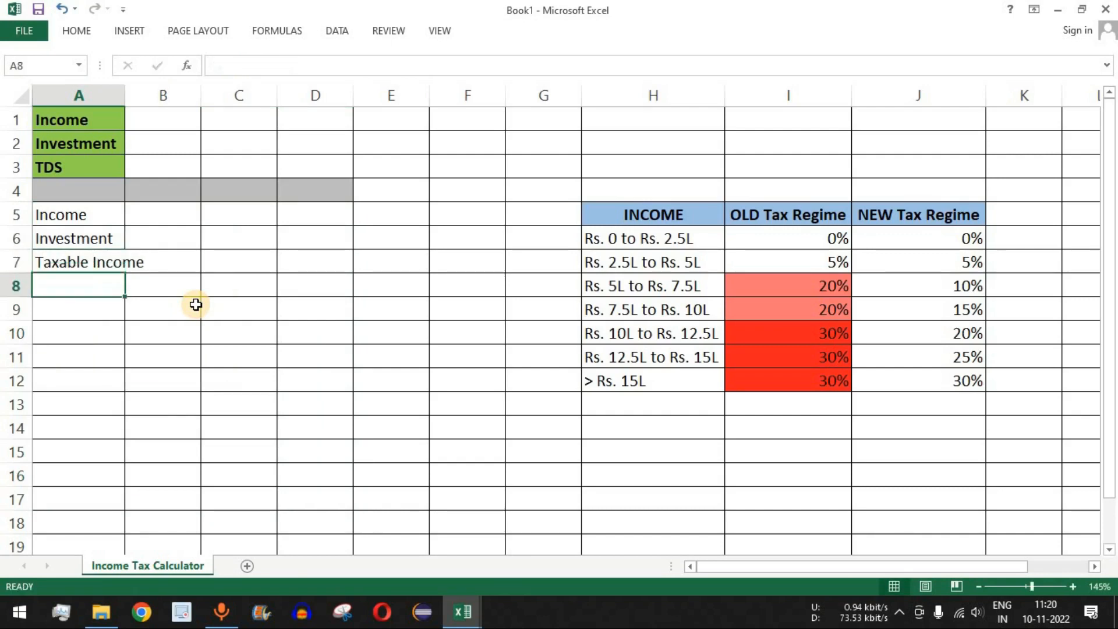
{"action": "double_click", "coordinate": [124, 95]}
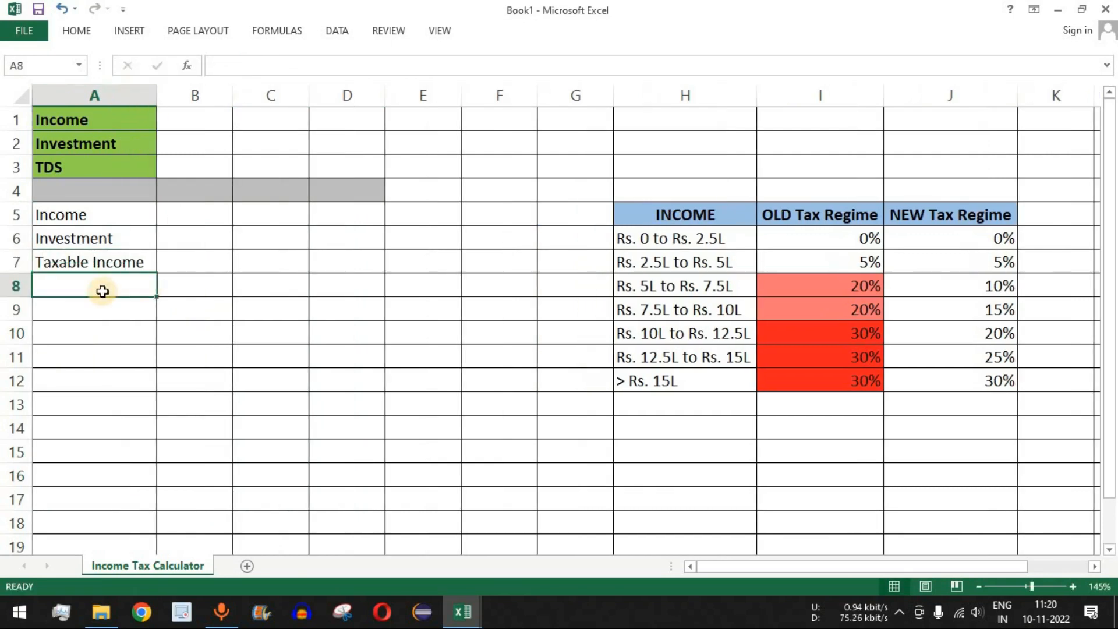
{"action": "left_click", "coordinate": [92, 216]}
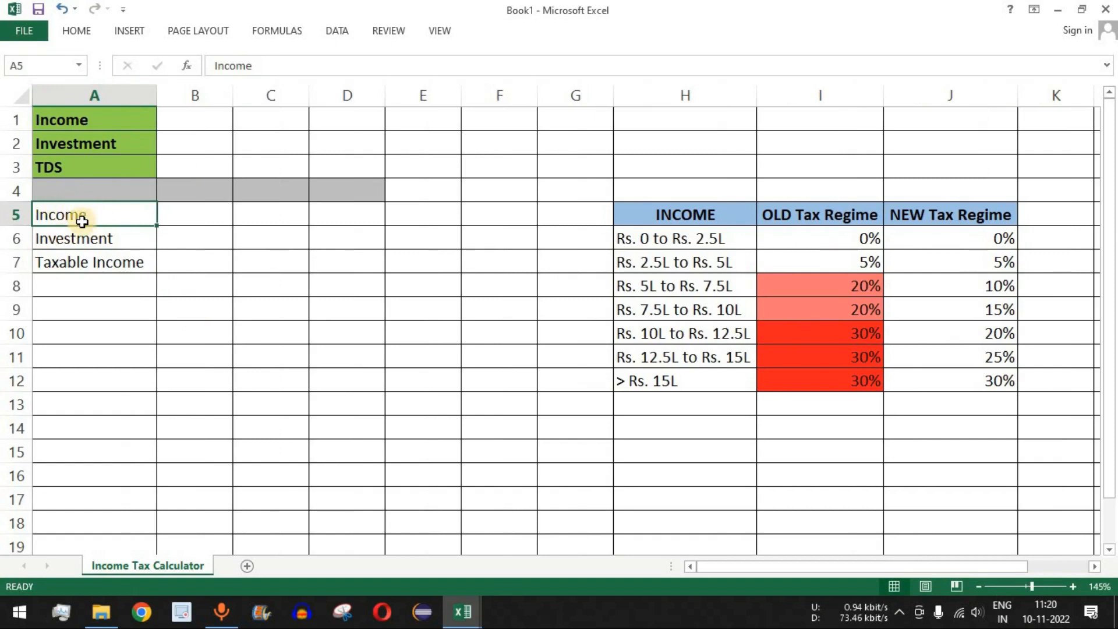
{"action": "left_click", "coordinate": [107, 239]}
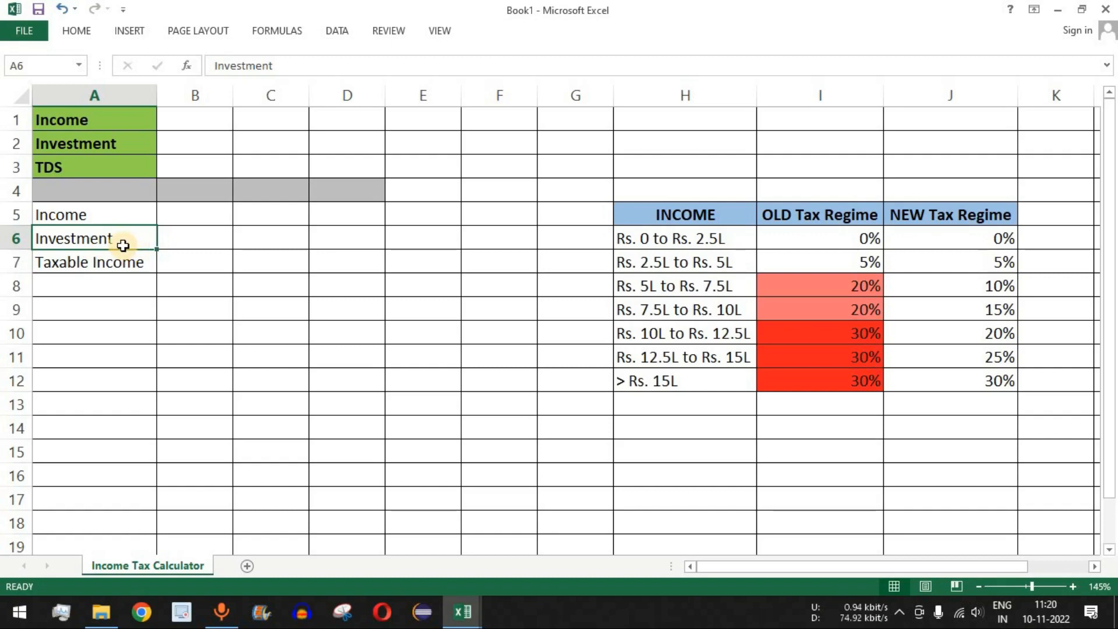
{"action": "left_click", "coordinate": [98, 220]}
{"action": "left_click", "coordinate": [107, 238]}
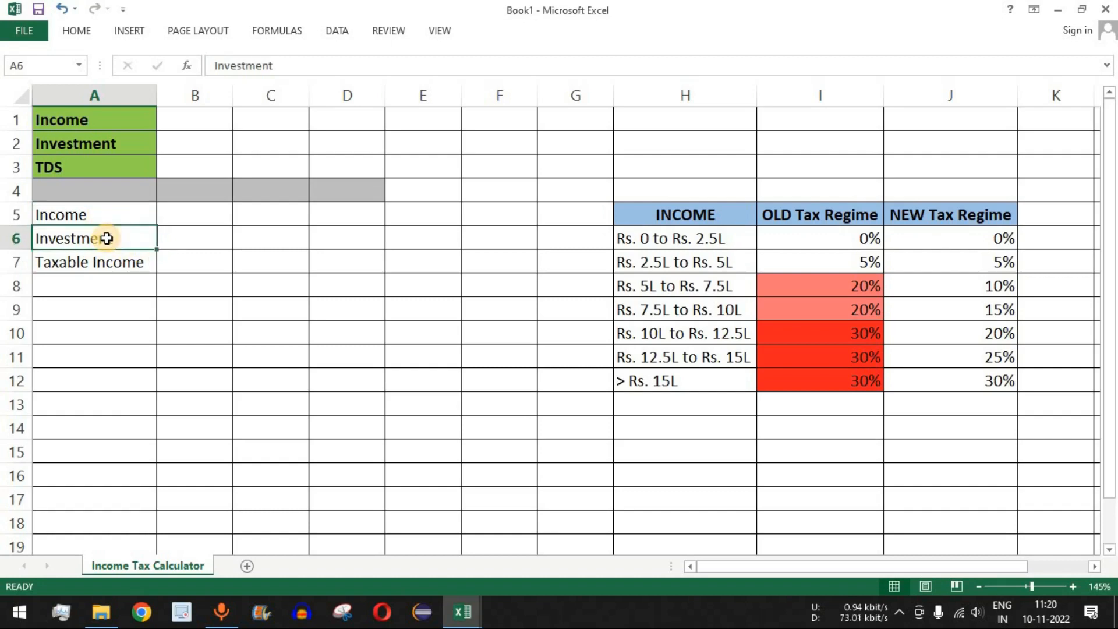
{"action": "left_click", "coordinate": [97, 260]}
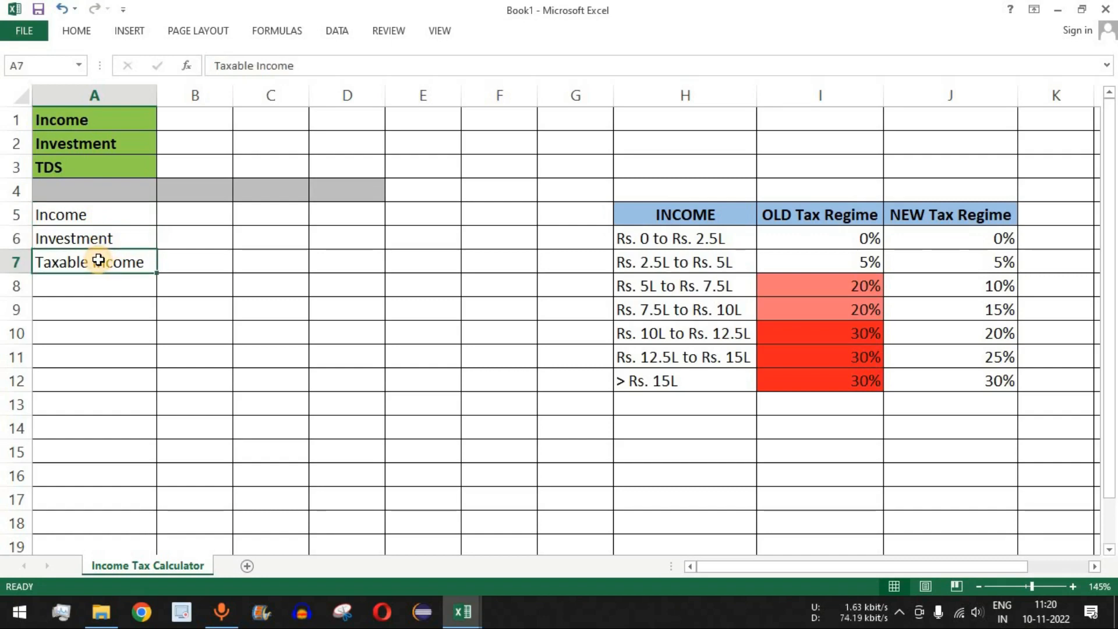
{"action": "left_click", "coordinate": [176, 265]}
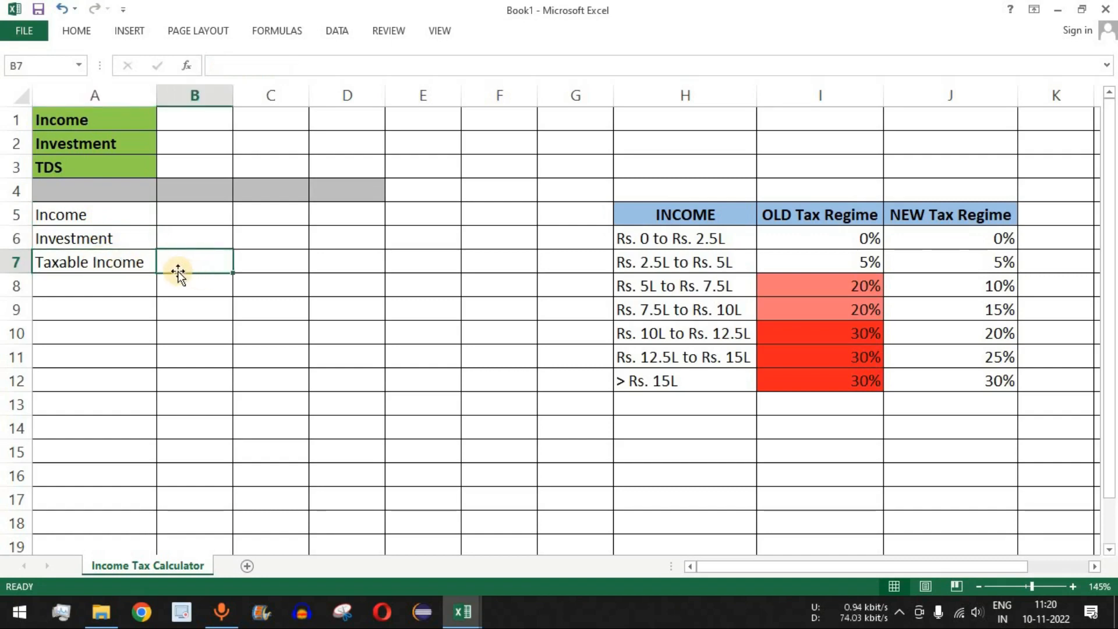
{"action": "left_click_drag", "start_coordinate": [94, 215], "coordinate": [94, 500]}
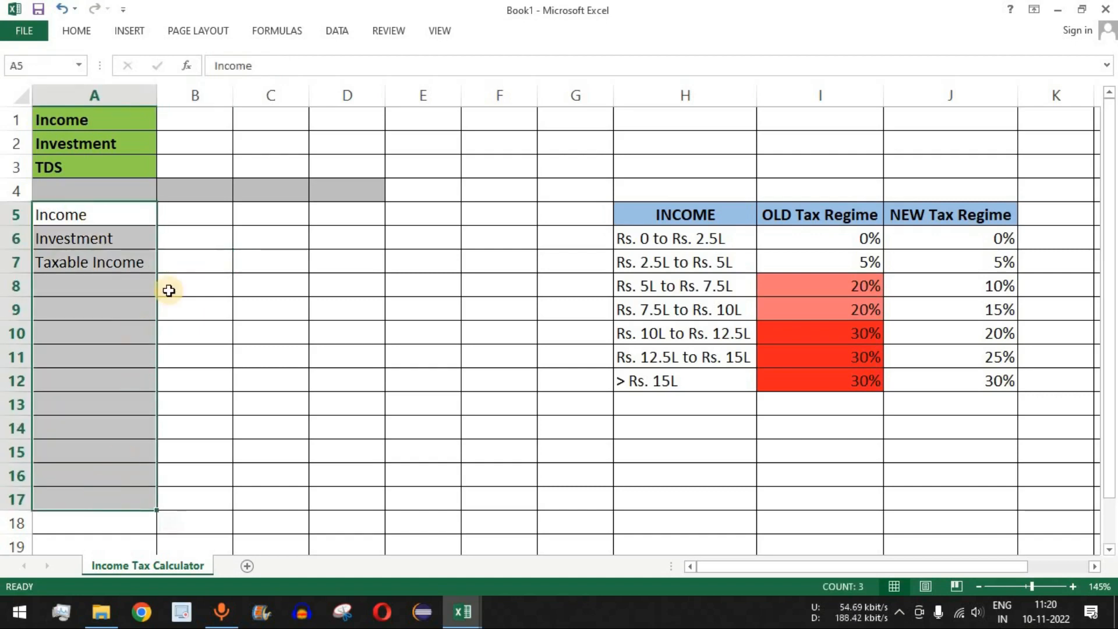
Step: Enter the label Slab 5% in cell A8, directly below Taxable Income
{"action": "left_click_drag", "start_coordinate": [197, 224], "coordinate": [197, 426]}
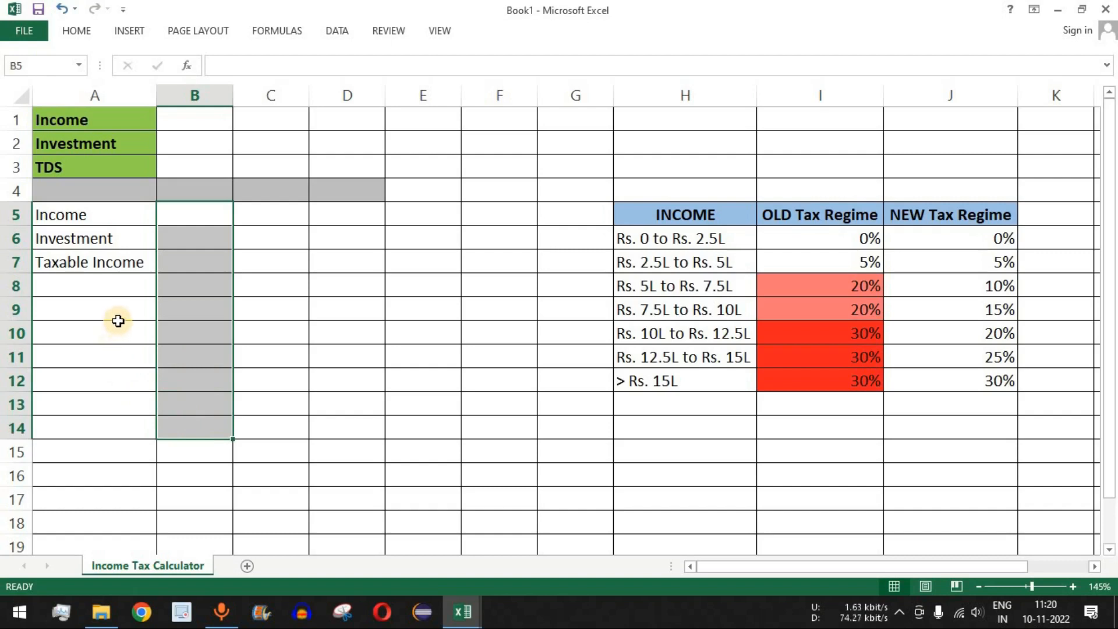
{"action": "left_click", "coordinate": [105, 283]}
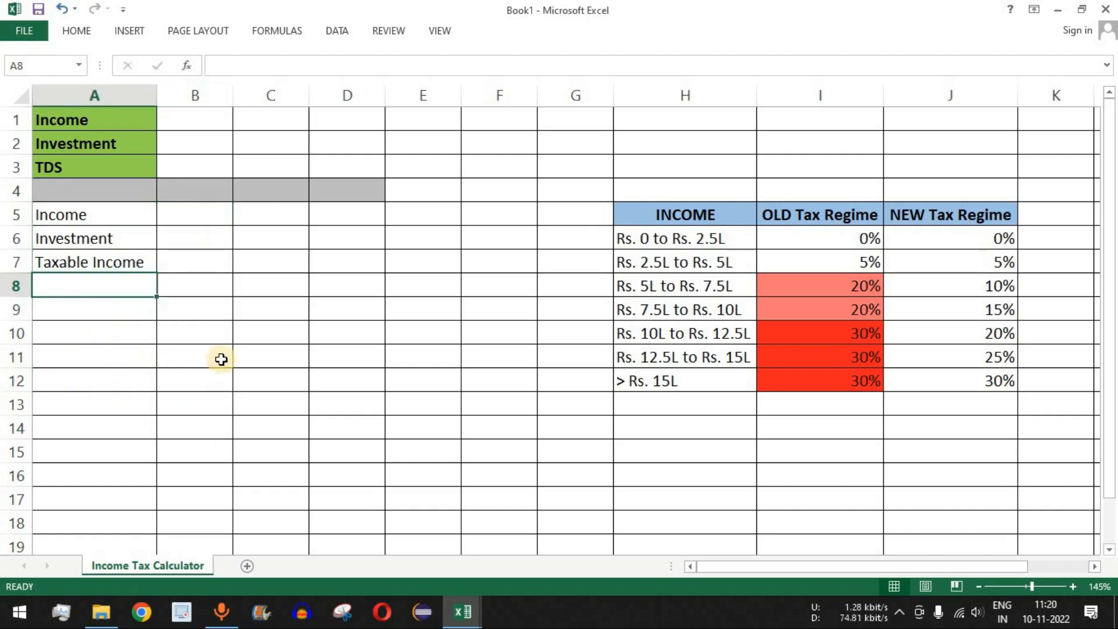
{"action": "type", "text": "S"}
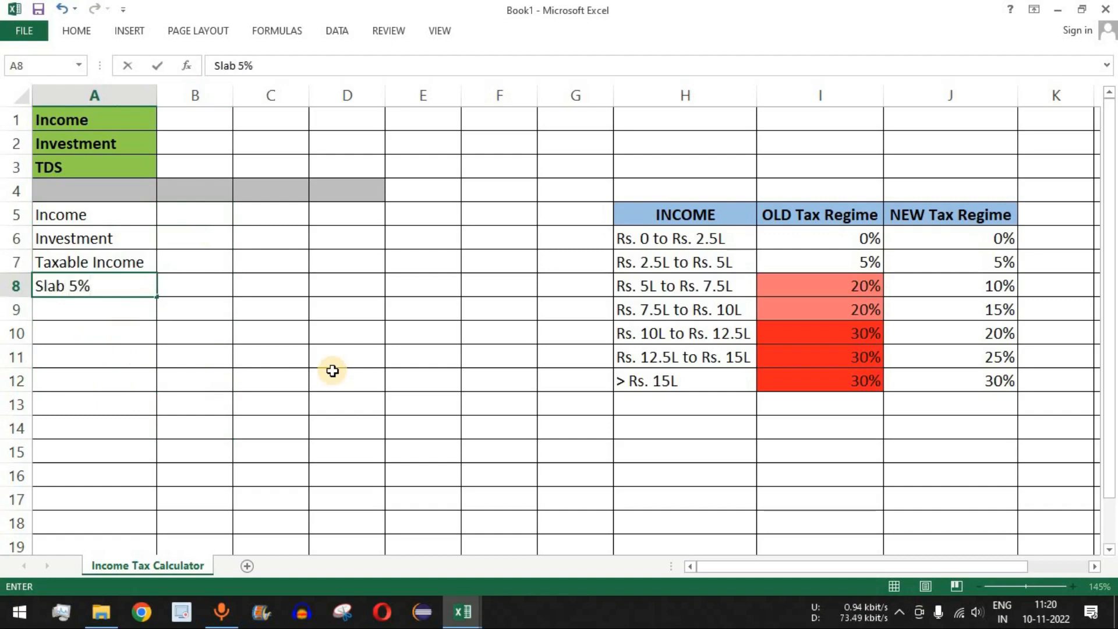
{"action": "type", "text": "lab 5%"}
{"action": "key", "text": "Return"}
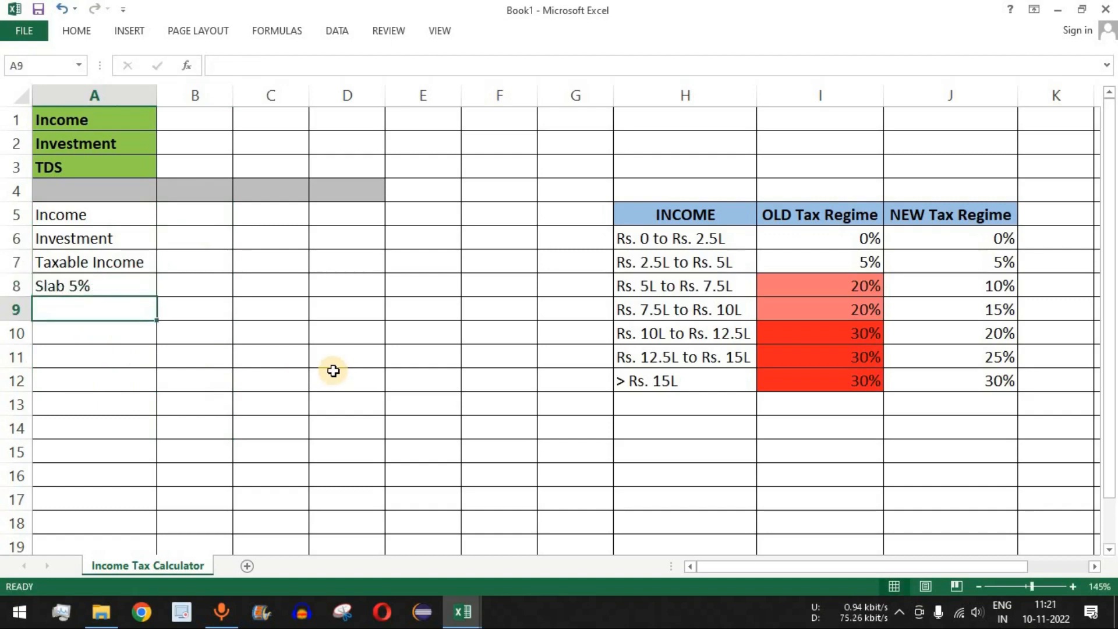
Step: Compare the slab labels in column A with the old and new regime rates in the income slab table
{"action": "left_click", "coordinate": [105, 288]}
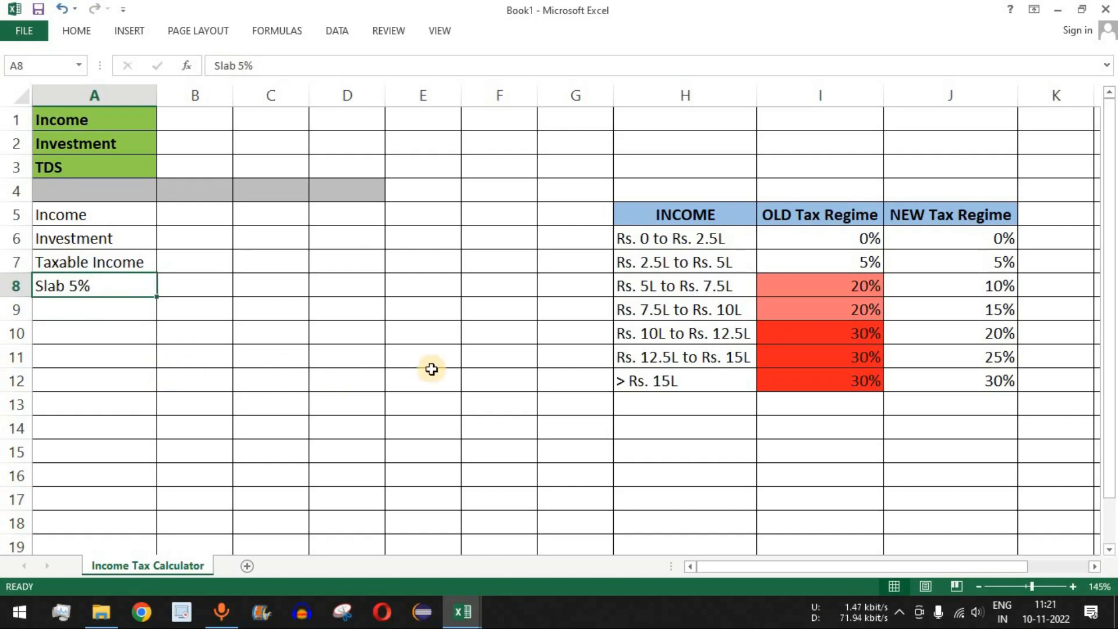
{"action": "left_click", "coordinate": [1000, 287]}
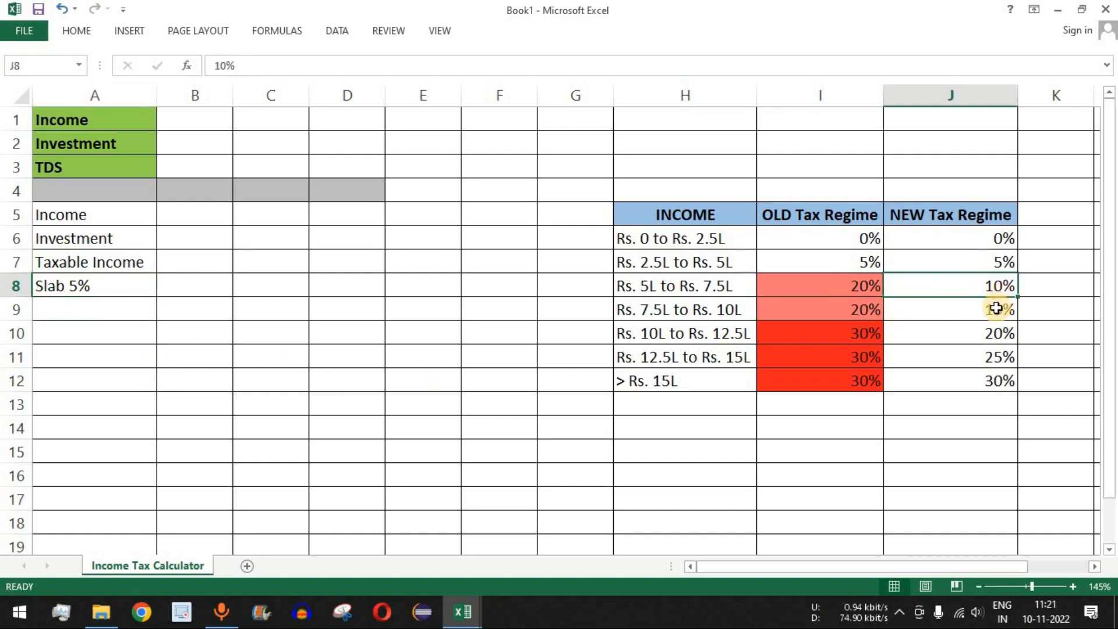
{"action": "left_click", "coordinate": [997, 308]}
{"action": "left_click", "coordinate": [968, 357]}
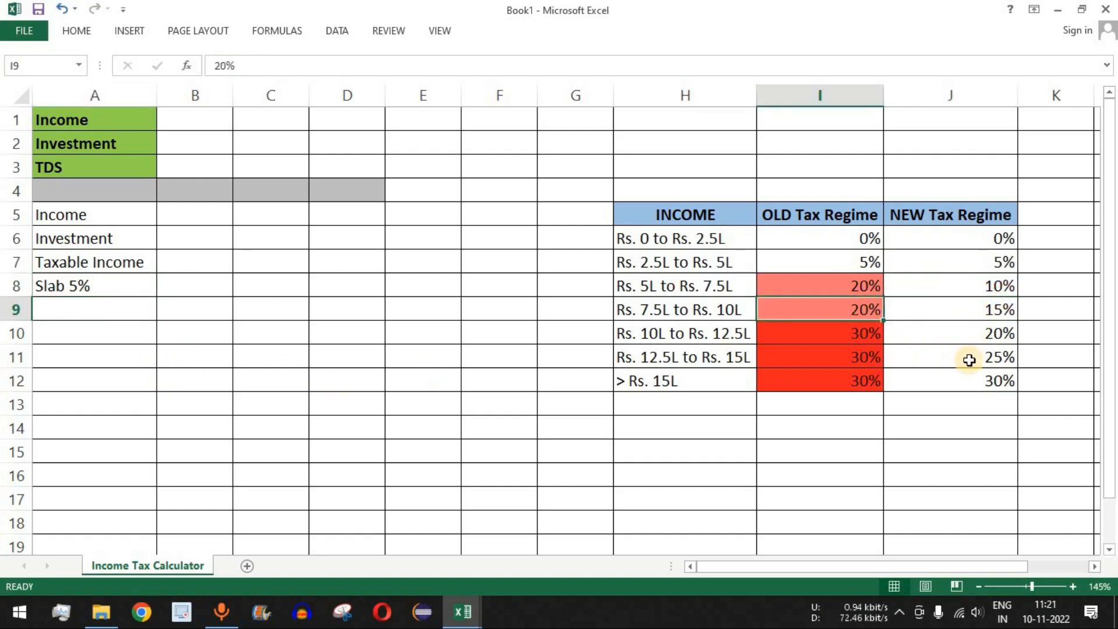
{"action": "left_click", "coordinate": [949, 382]}
{"action": "left_click", "coordinate": [98, 284]}
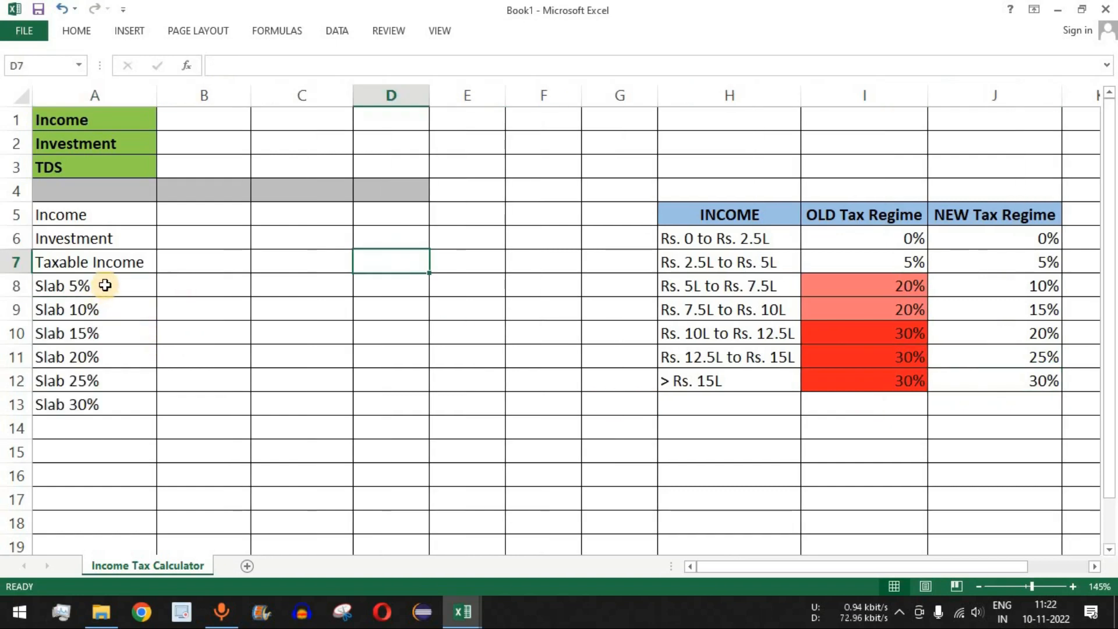
{"action": "left_click_drag", "start_coordinate": [105, 285], "coordinate": [102, 407]}
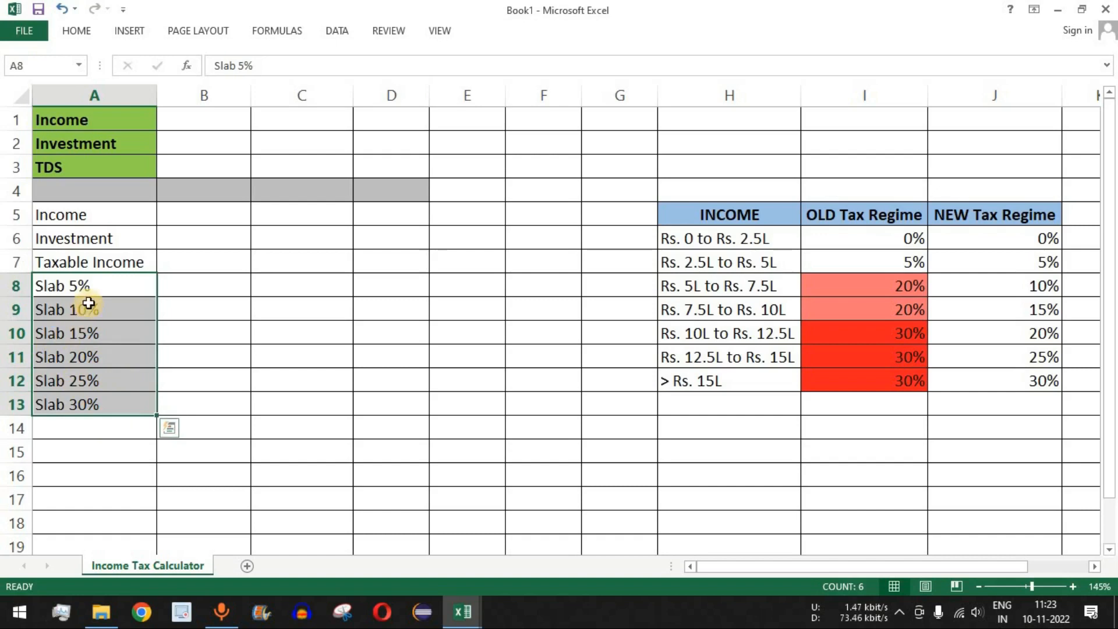
{"action": "left_click", "coordinate": [897, 262]}
{"action": "left_click", "coordinate": [909, 288]}
{"action": "left_click_drag", "start_coordinate": [908, 332], "coordinate": [905, 378]}
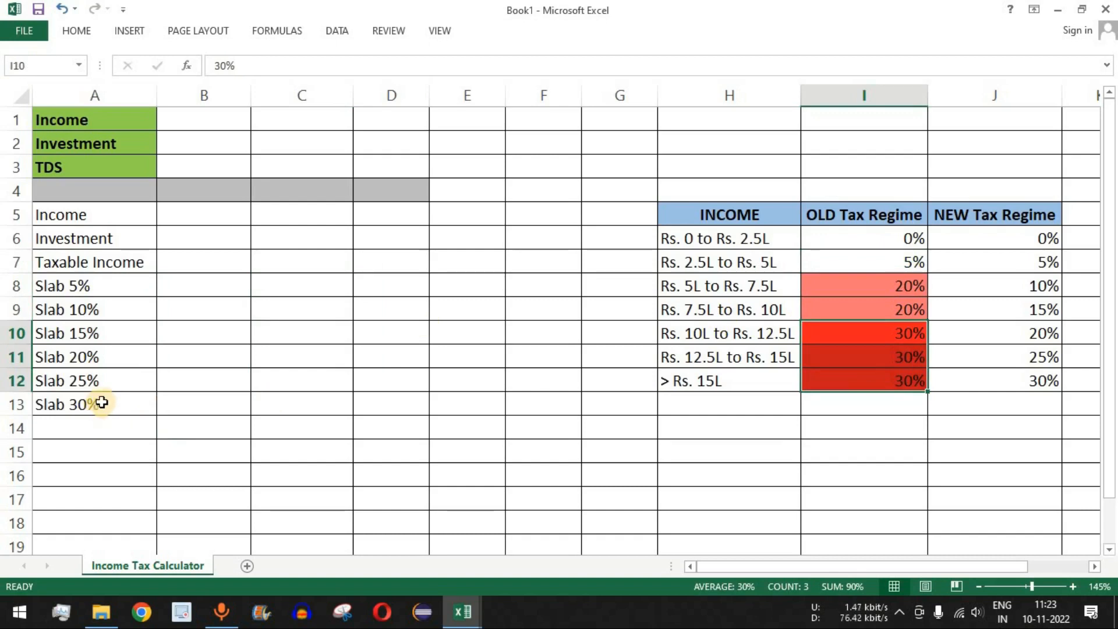
{"action": "left_click_drag", "start_coordinate": [107, 313], "coordinate": [105, 329]}
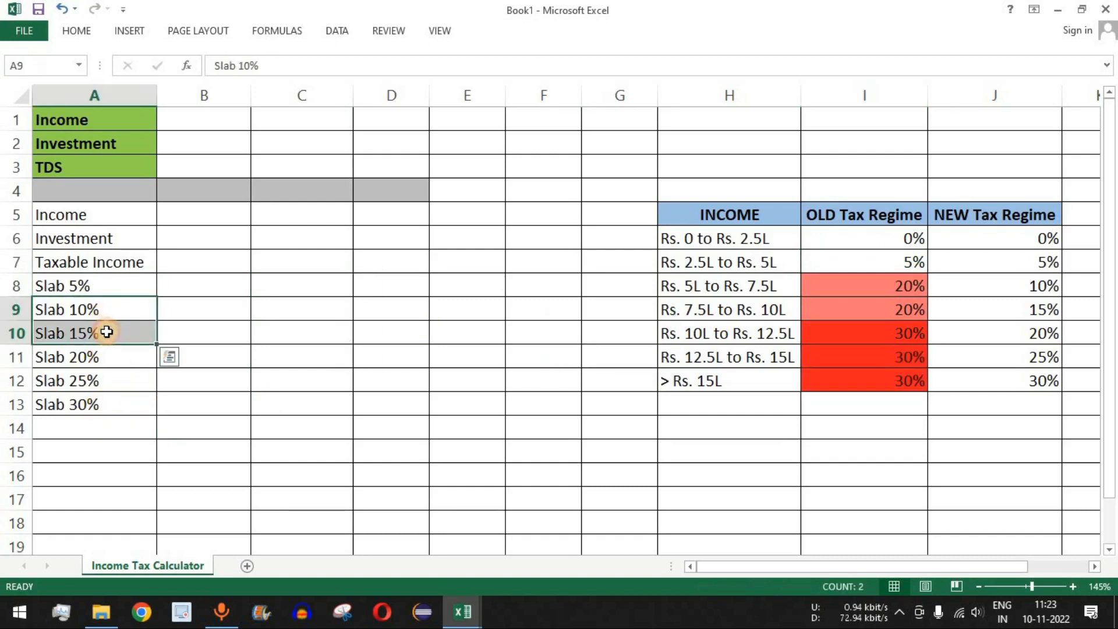
{"action": "left_click", "coordinate": [108, 385], "text": "ctrl"}
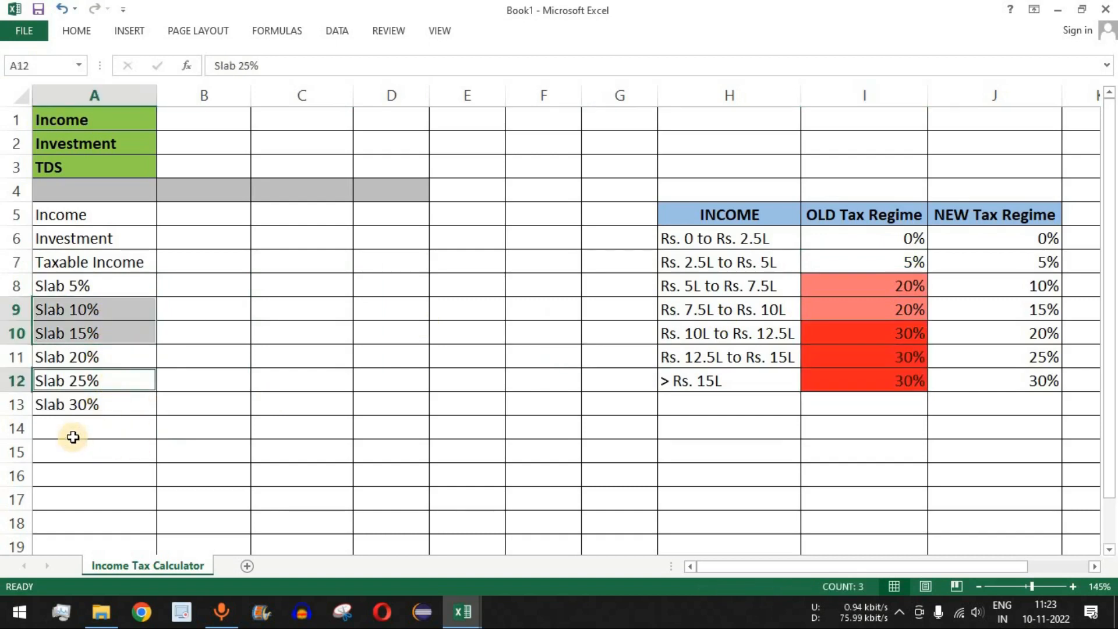
Step: Enter the column headers Old Regime in cell B4 and New Regime in cell C4 of the grey row
{"action": "left_click", "coordinate": [217, 194]}
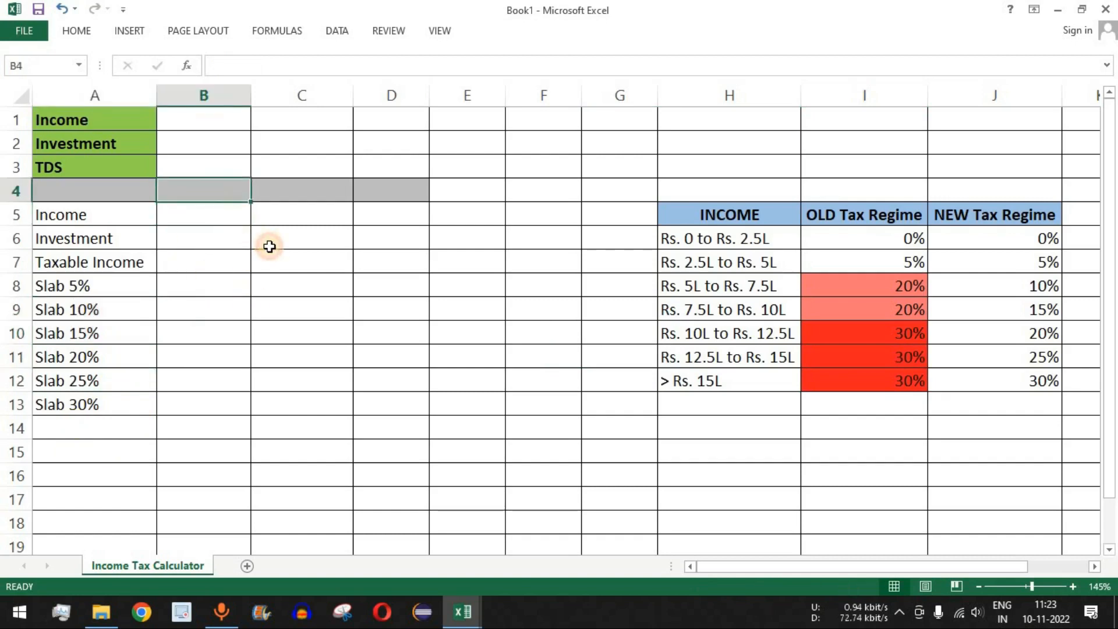
{"action": "type", "text": "Old Regime"}
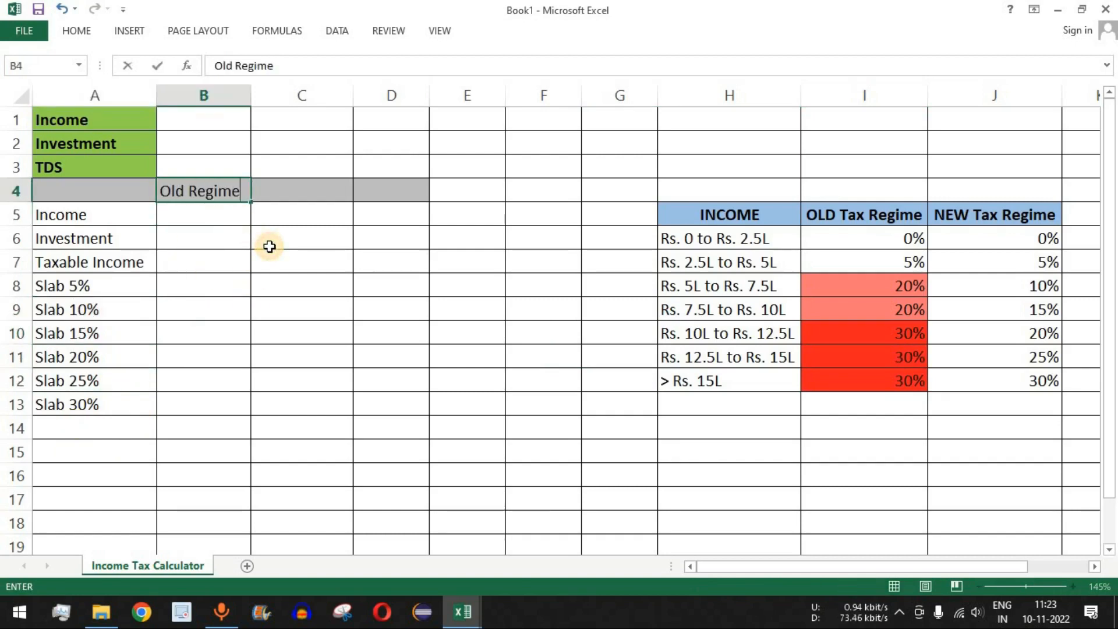
{"action": "key", "text": "Return"}
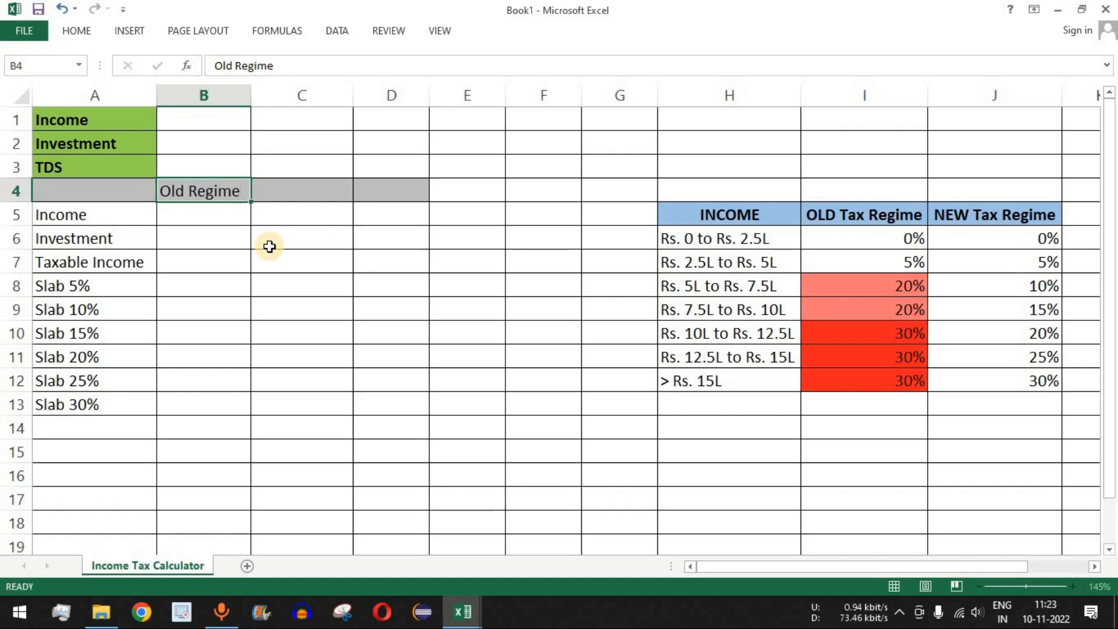
{"action": "left_click", "coordinate": [299, 195]}
{"action": "type", "text": "New Regime"}
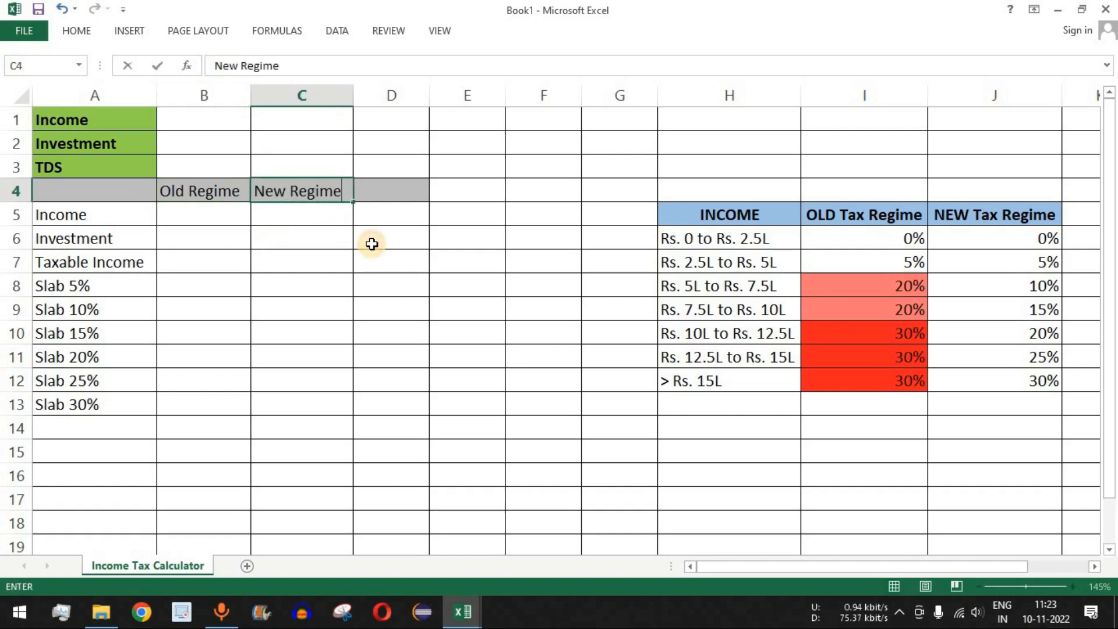
{"action": "key", "text": "Return"}
Step: Enter the header Labels in cell A4 of the grey row
{"action": "left_click", "coordinate": [86, 190]}
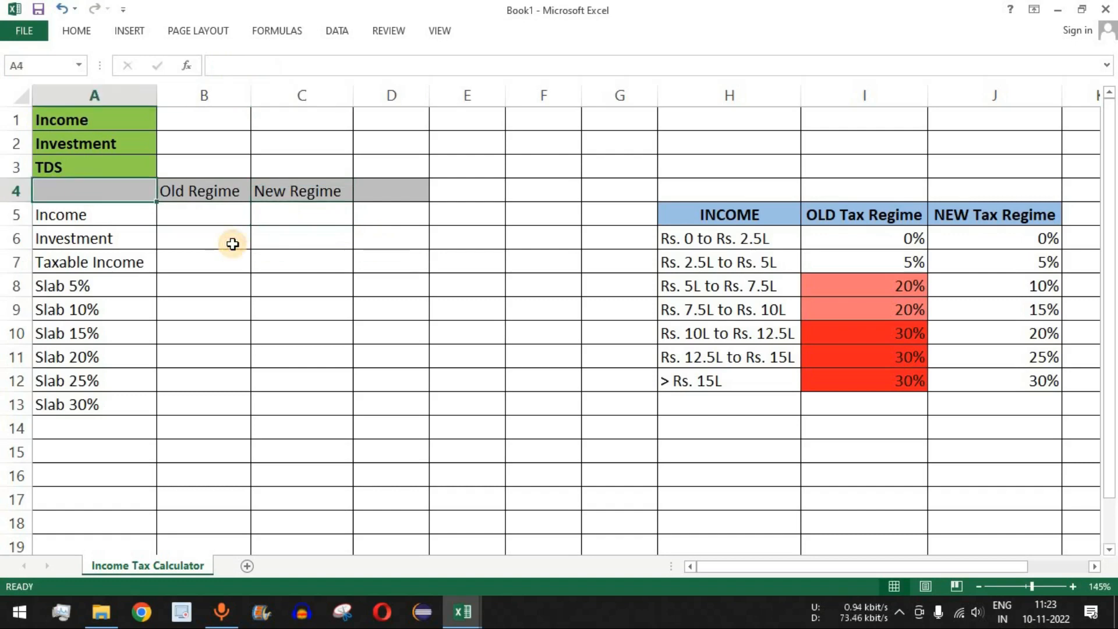
{"action": "type", "text": "Labels"}
{"action": "key", "text": "Return"}
{"action": "key", "text": "Up"}
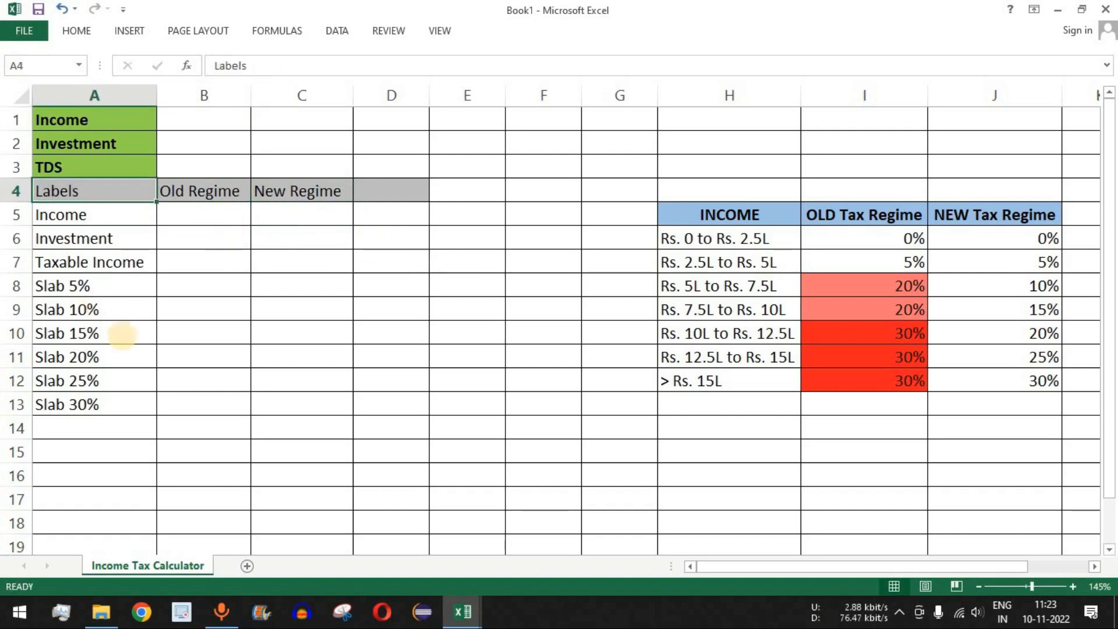
Step: Fill the Old Regime cells for Slab 10%, Slab 15% and Slab 25% (B9, B10 and B12) with red
{"action": "left_click", "coordinate": [202, 311]}
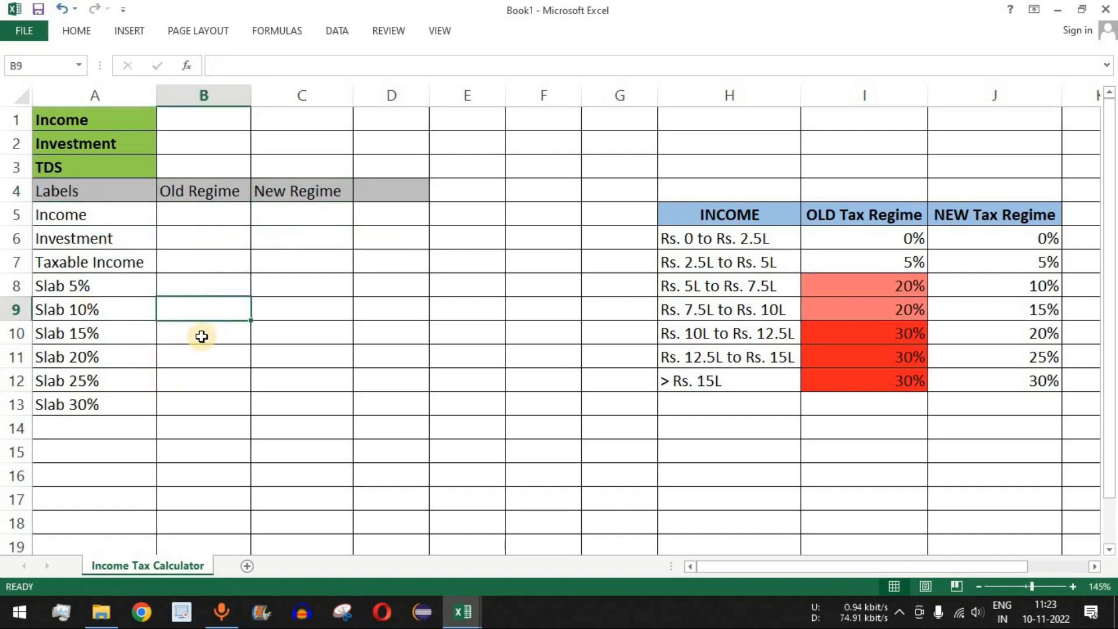
{"action": "left_click", "coordinate": [201, 337], "text": "ctrl"}
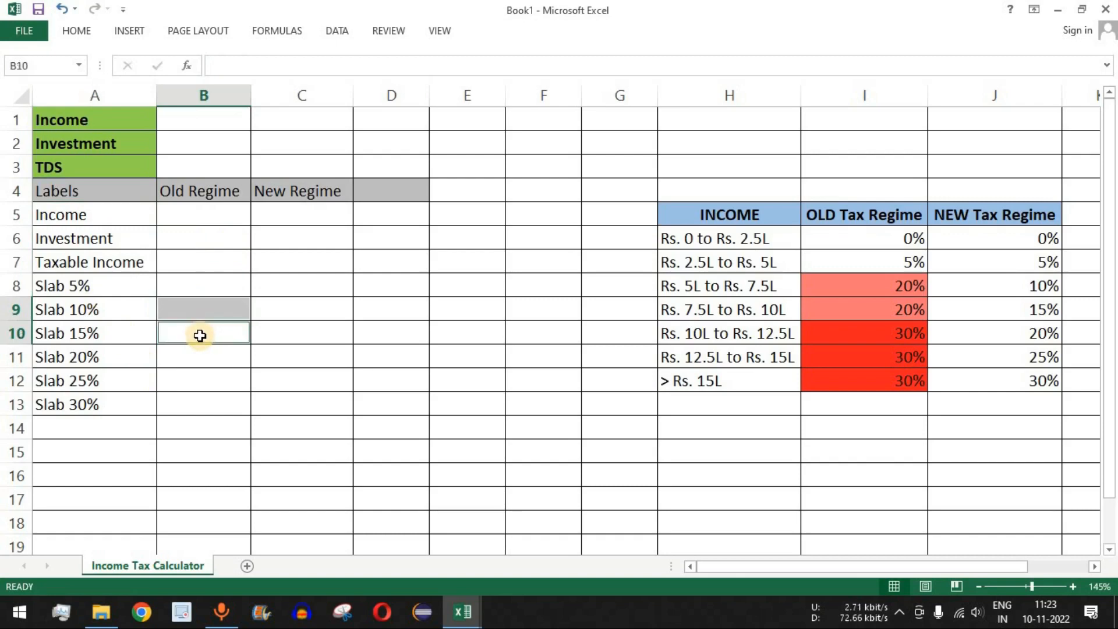
{"action": "left_click", "coordinate": [202, 380], "text": "ctrl"}
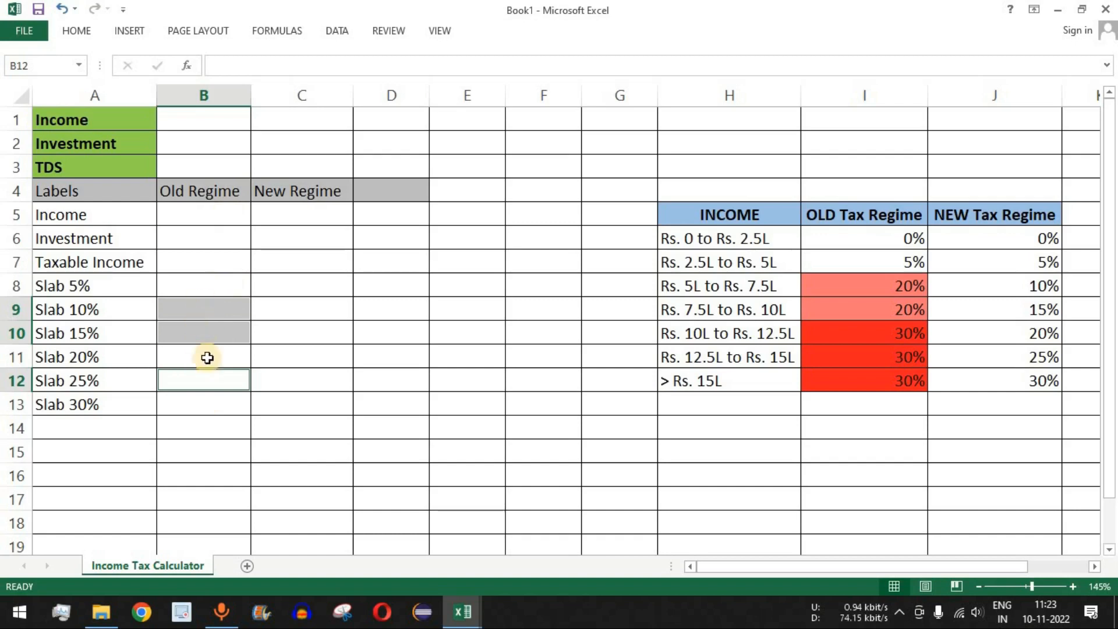
{"action": "left_click", "coordinate": [78, 30]}
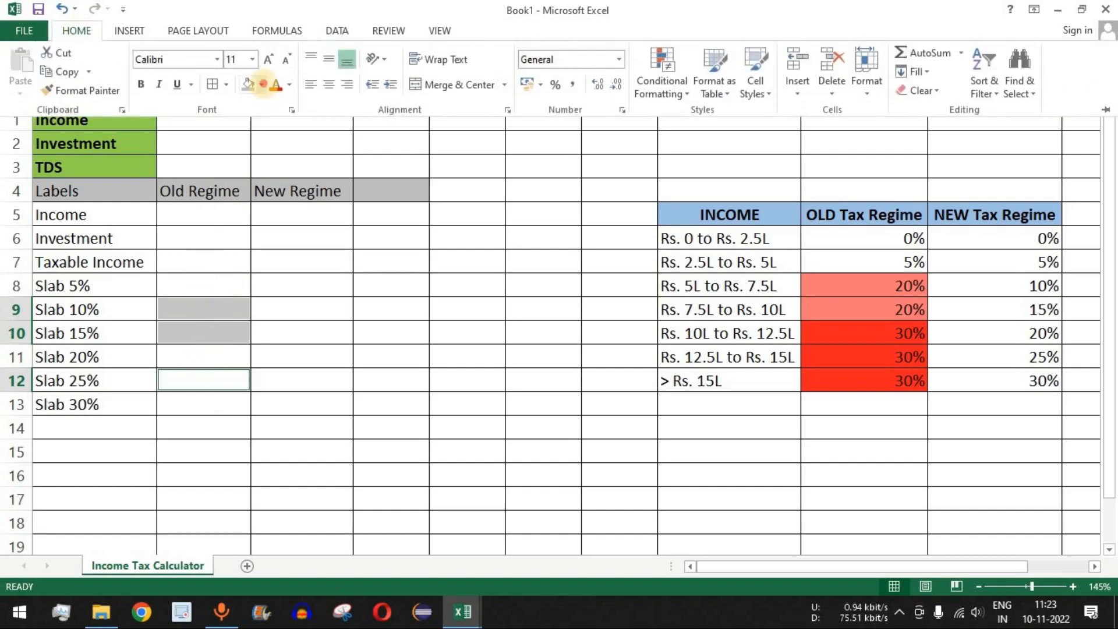
{"action": "left_click", "coordinate": [261, 84]}
{"action": "left_click", "coordinate": [262, 212]}
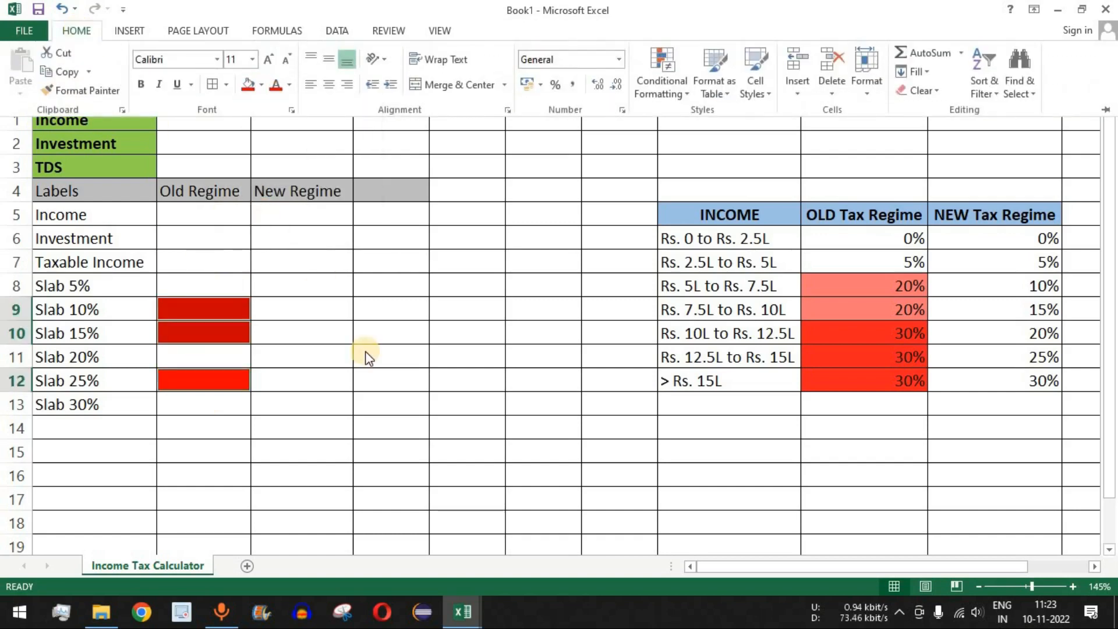
{"action": "left_click", "coordinate": [218, 307]}
{"action": "left_click", "coordinate": [206, 340]}
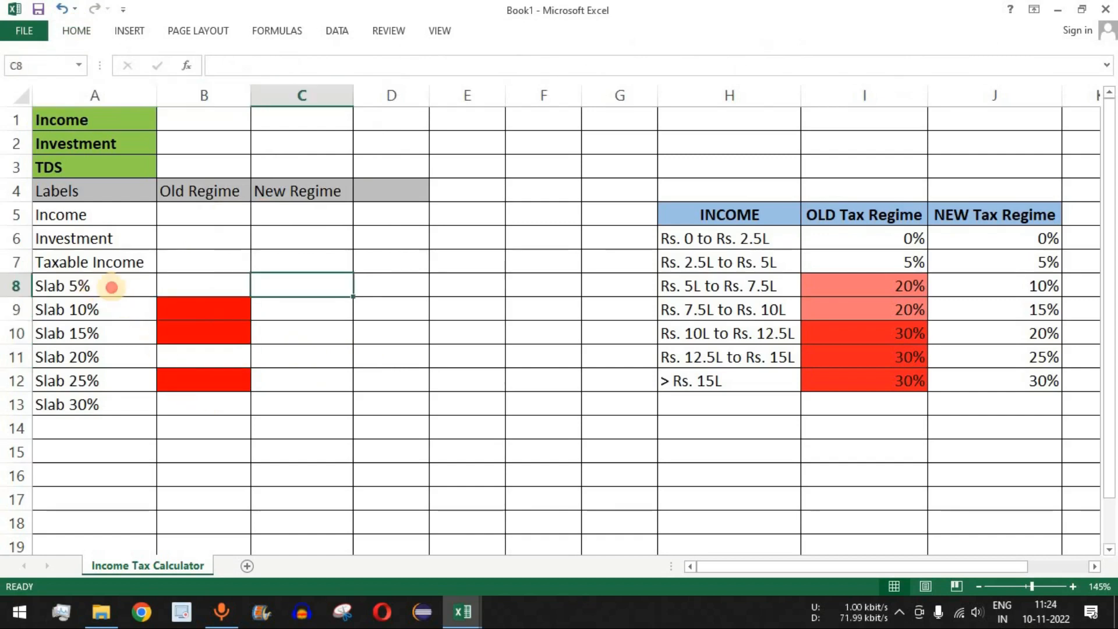
{"action": "left_click_drag", "start_coordinate": [112, 287], "coordinate": [200, 282]}
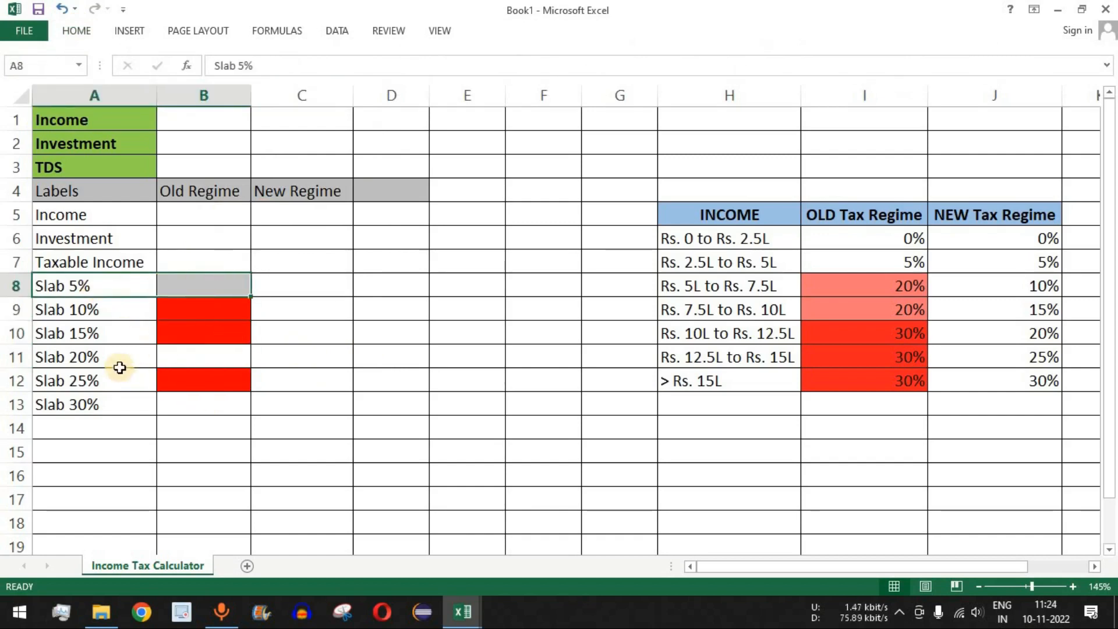
{"action": "left_click_drag", "start_coordinate": [113, 357], "coordinate": [200, 354]}
{"action": "left_click_drag", "start_coordinate": [105, 400], "coordinate": [200, 406]}
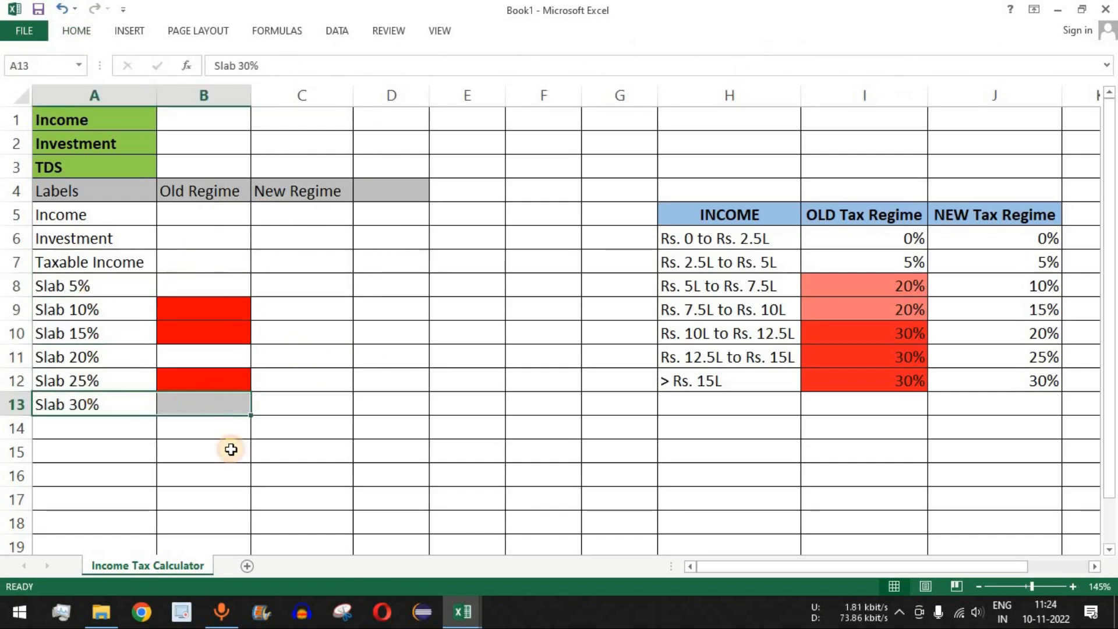
{"action": "left_click", "coordinate": [210, 357]}
Step: Enter the label Tax Rebate in cell A14, below Slab 30%
{"action": "left_click", "coordinate": [102, 428]}
{"action": "type", "text": "Tax Rebate"}
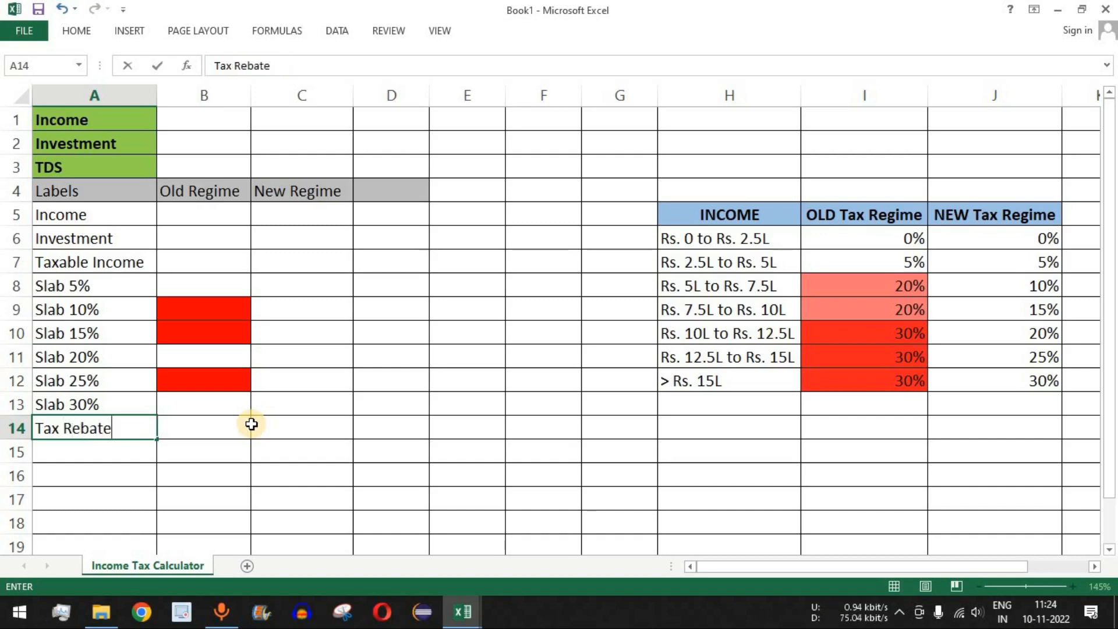
{"action": "key", "text": "Return"}
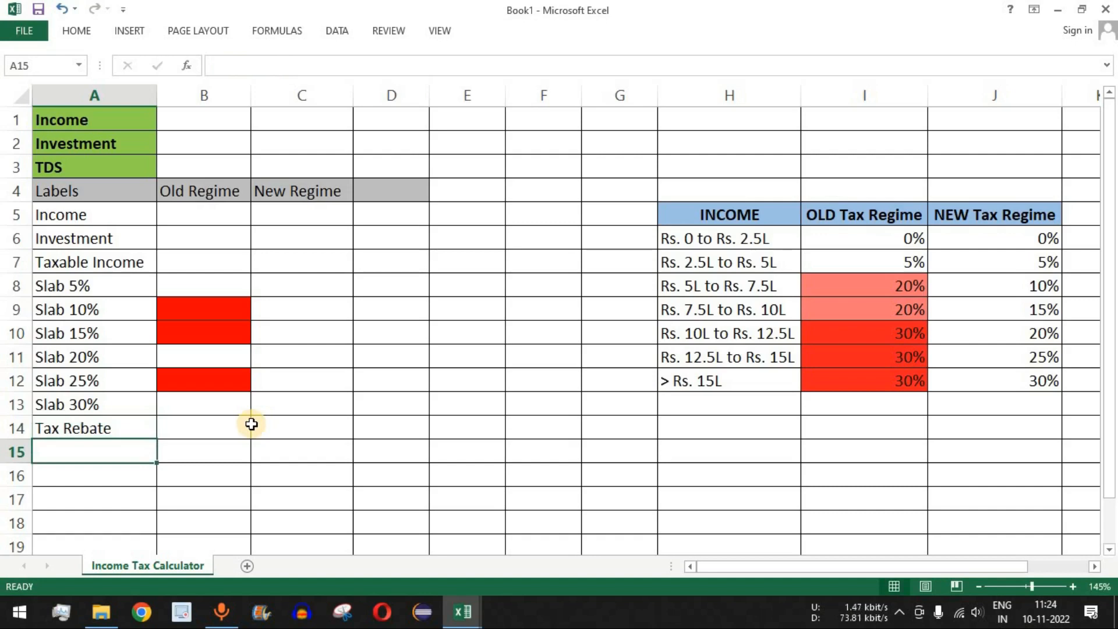
{"action": "left_click", "coordinate": [75, 429]}
{"action": "left_click", "coordinate": [218, 424]}
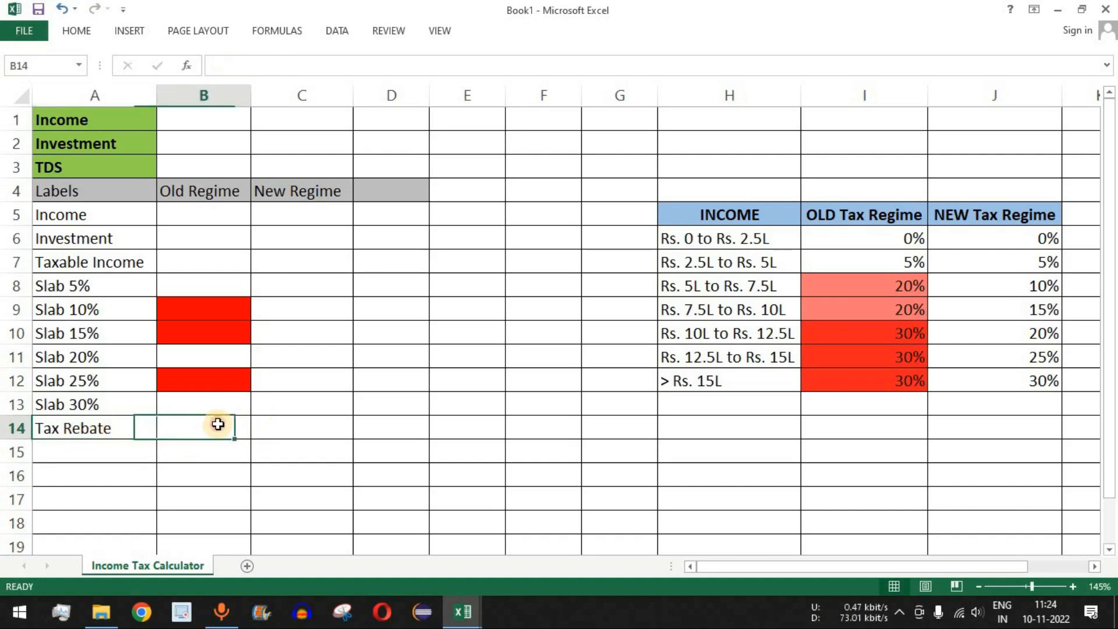
Step: Enter the label Surcharge 10% in cell A15, below Tax Rebate
{"action": "left_click", "coordinate": [92, 459]}
{"action": "type", "text": "Surcharge 10%"}
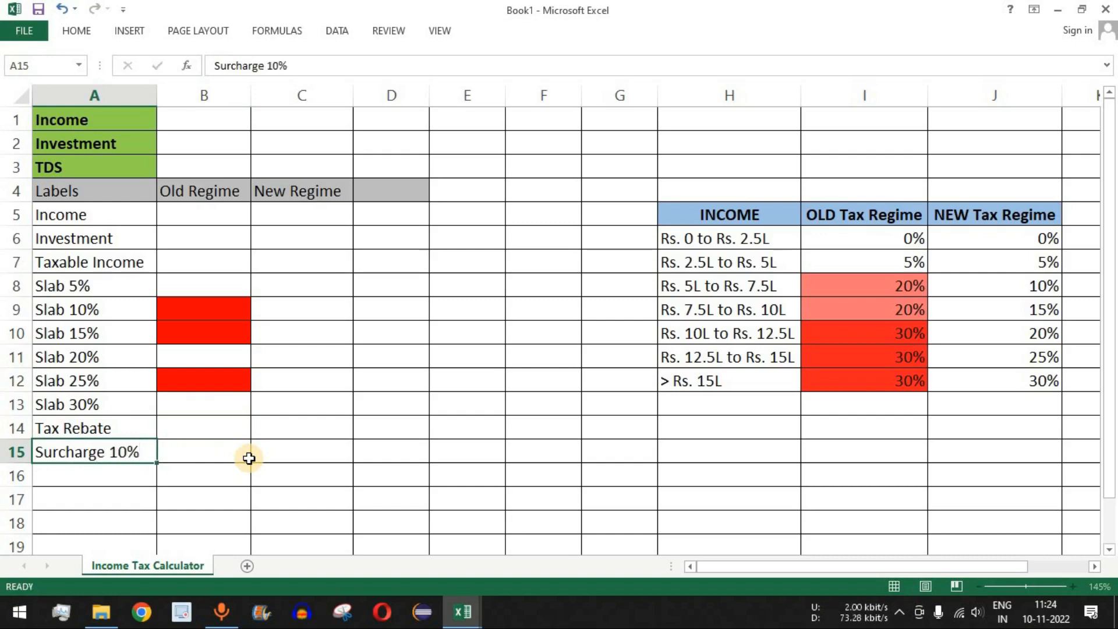
{"action": "key", "text": "Return"}
{"action": "key", "text": "Up"}
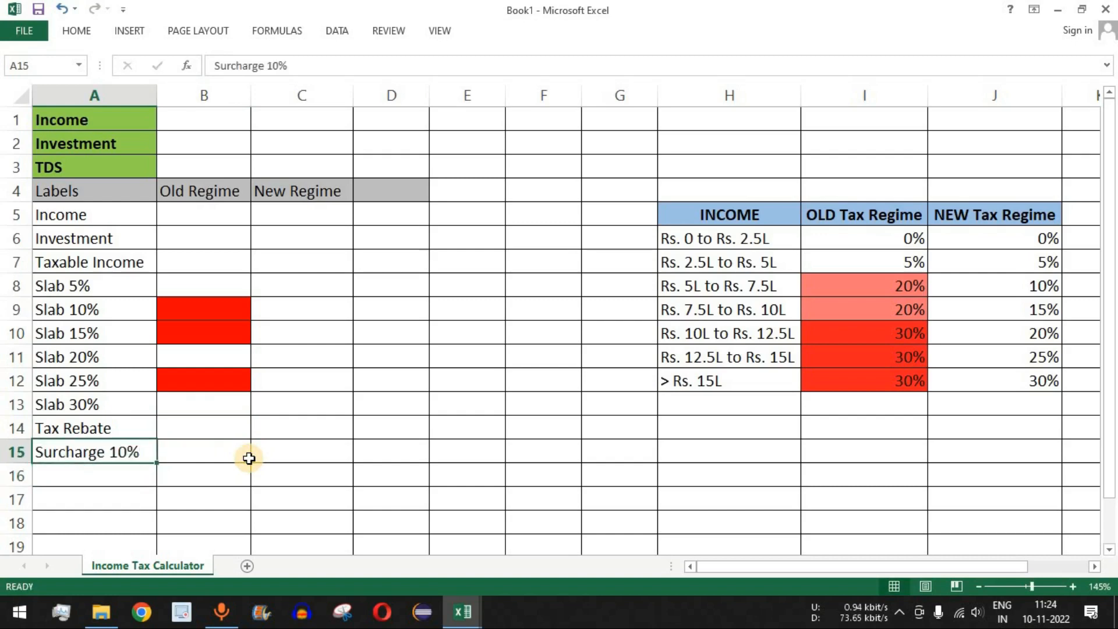
Step: Copy the Surcharge 10% label into cell A16 and change the copy to Surcharge 15%
{"action": "key", "text": "ctrl+c"}
{"action": "left_click", "coordinate": [107, 473]}
{"action": "key", "text": "ctrl+v"}
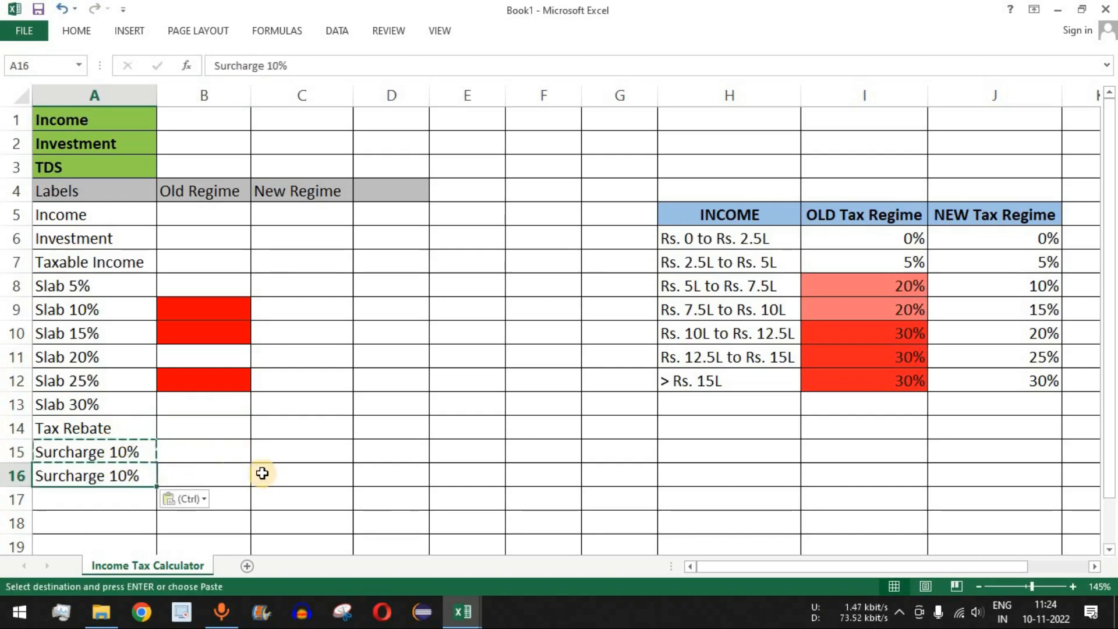
{"action": "double_click", "coordinate": [128, 474]}
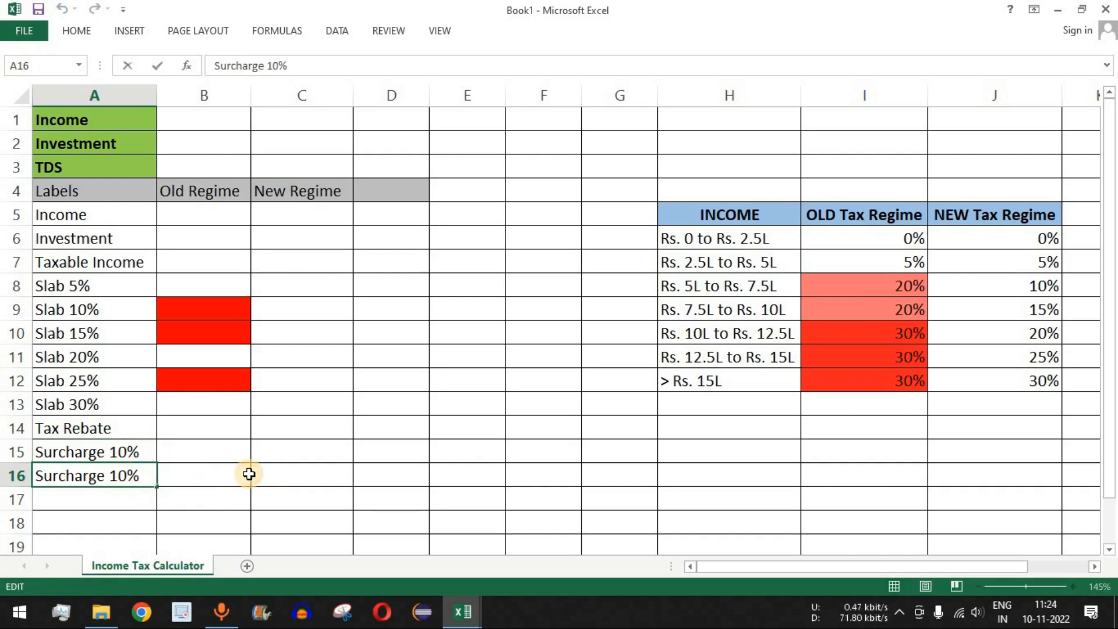
{"action": "key", "text": "Return"}
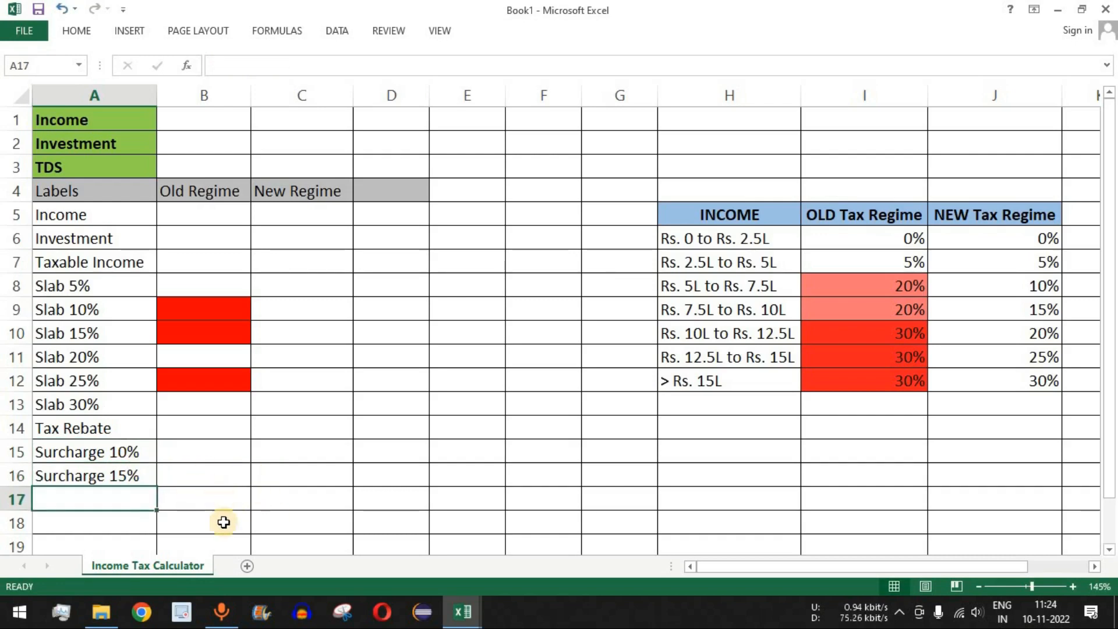
{"action": "left_click_drag", "start_coordinate": [144, 447], "coordinate": [364, 475]}
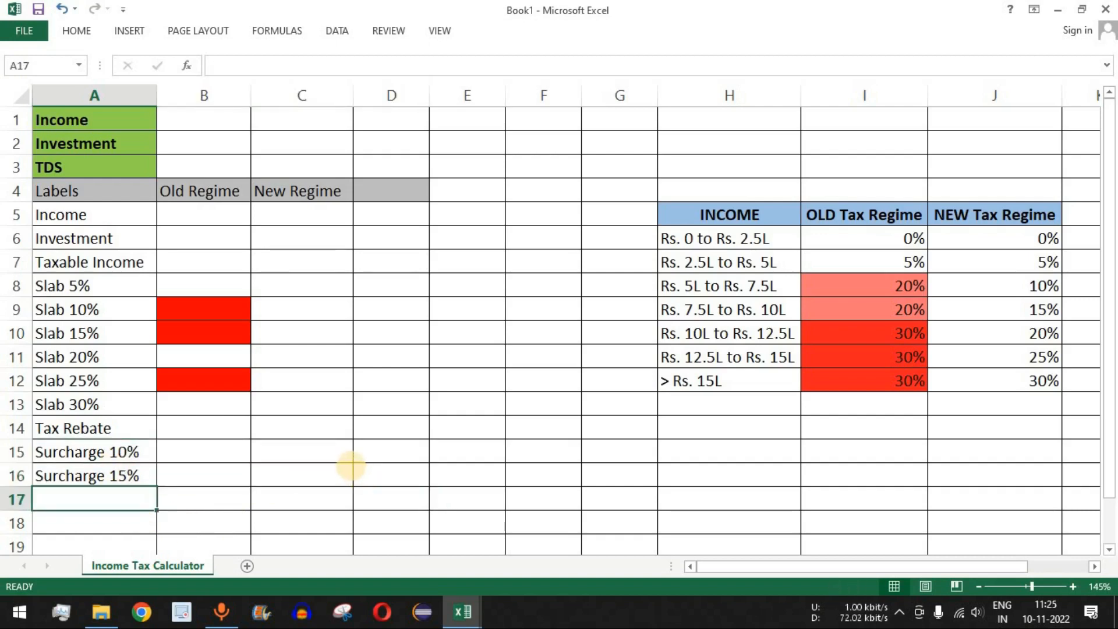
Step: Enter the labels Cess 4% in cell A17 and Income Tax in cell A18, below Surcharge 15%
{"action": "type", "text": "Cess 4%"}
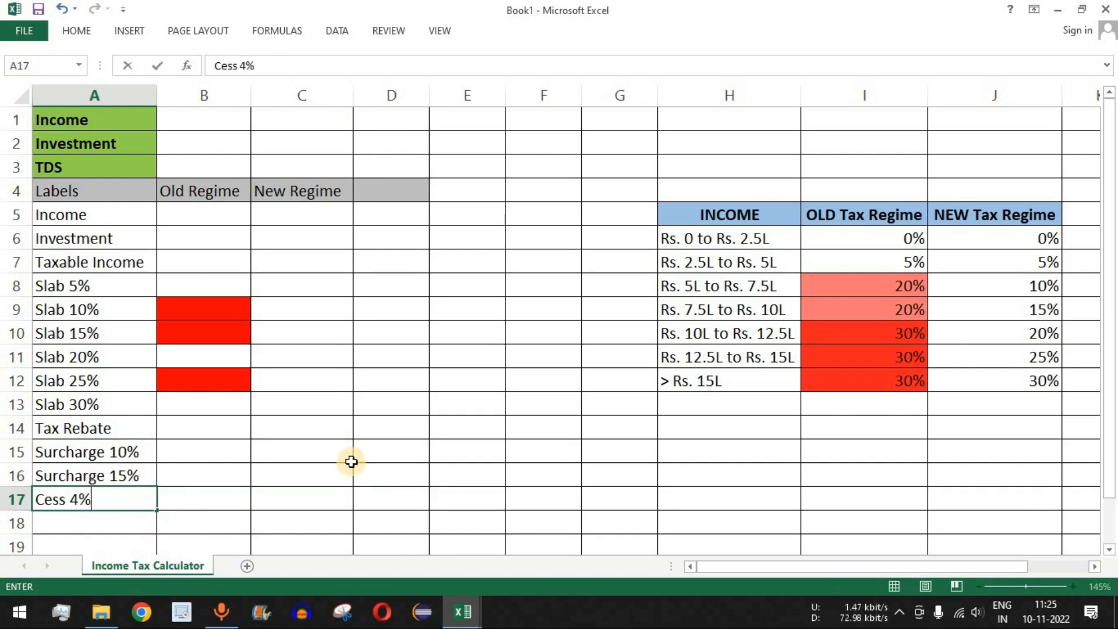
{"action": "key", "text": "Down"}
{"action": "left_click_drag", "start_coordinate": [192, 494], "coordinate": [292, 498]}
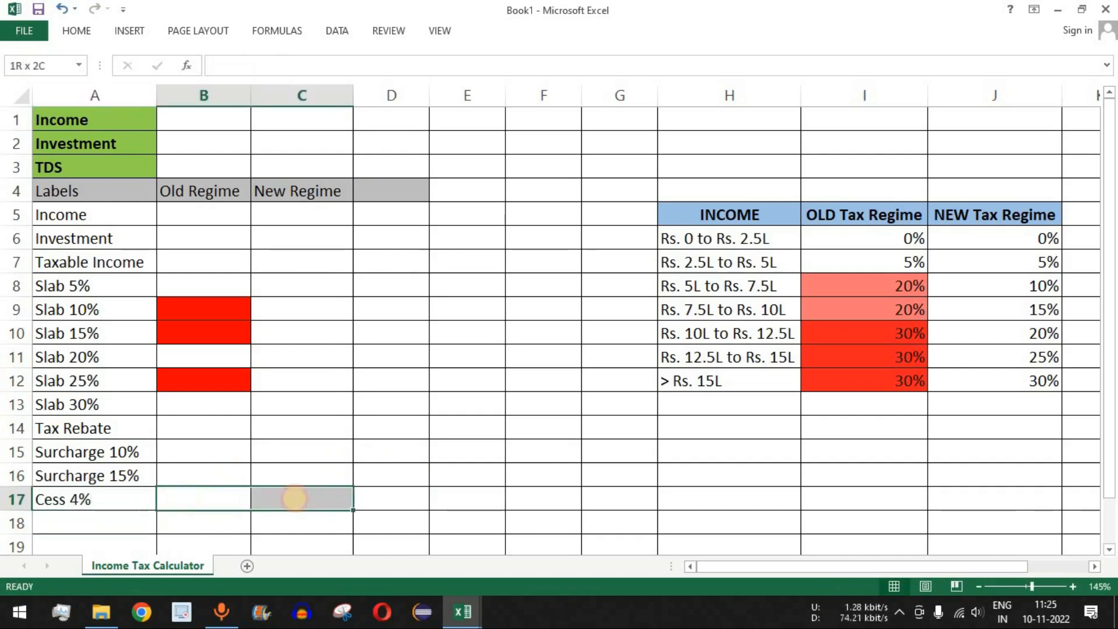
{"action": "left_click", "coordinate": [99, 523]}
{"action": "type", "text": "Income T"}
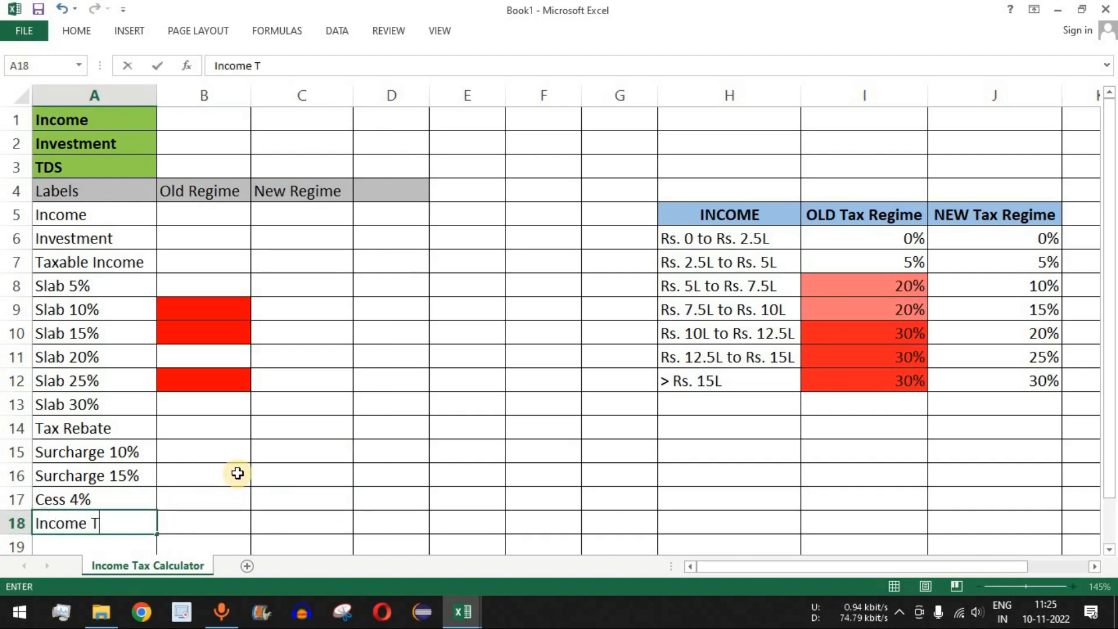
{"action": "type", "text": "ax"}
{"action": "key", "text": "Return"}
Step: Enter the label Tax Refund in cell A19, below Income Tax
{"action": "left_click", "coordinate": [200, 495]}
{"action": "left_click", "coordinate": [88, 515]}
{"action": "type", "text": "Refund"}
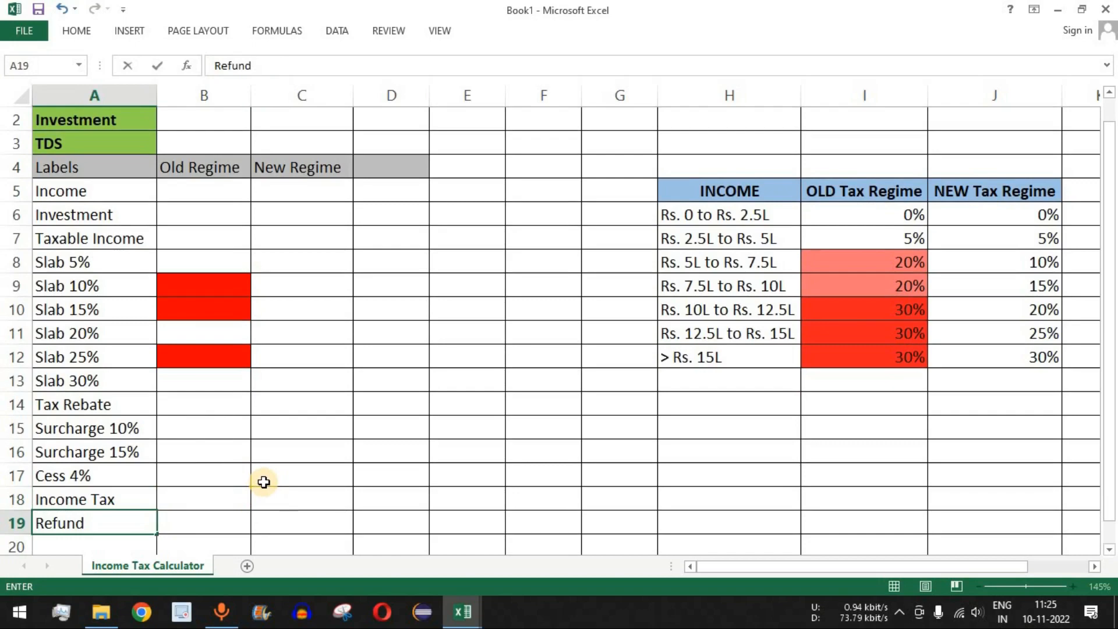
{"action": "key", "text": "Return"}
{"action": "key", "text": "Up"}
{"action": "key", "text": "F2"}
{"action": "type", "text": "Tax"}
{"action": "key", "text": "Return"}
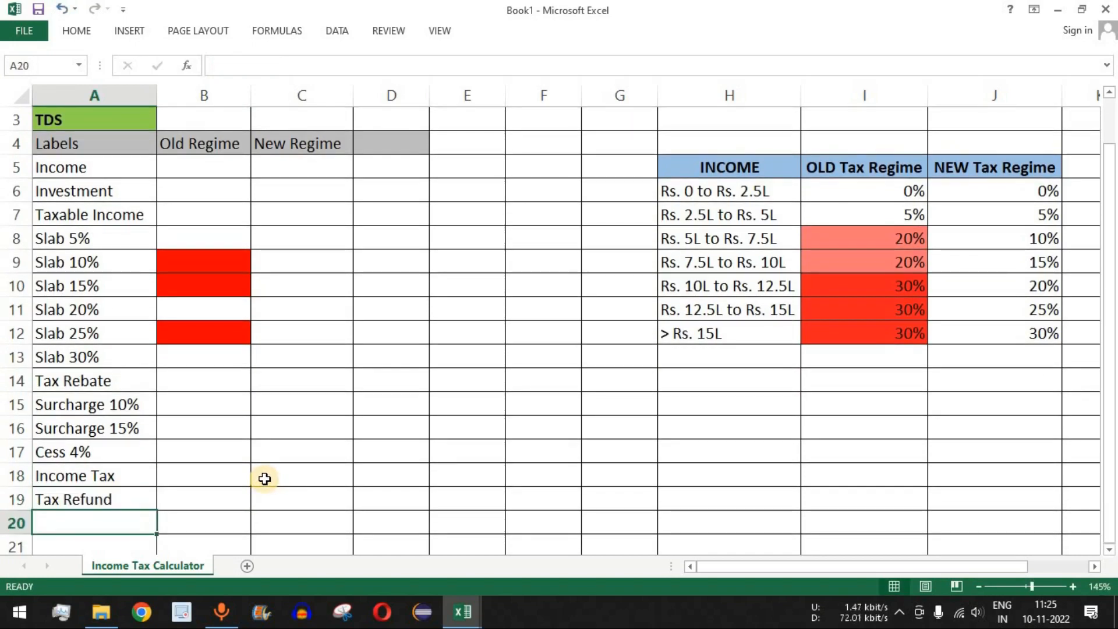
{"action": "scroll", "coordinate": [265, 474], "scroll_direction": "up", "scroll_amount": 1}
{"action": "scroll", "coordinate": [262, 469], "scroll_direction": "down", "scroll_amount": 1}
{"action": "left_click_drag", "start_coordinate": [110, 150], "coordinate": [120, 474]}
{"action": "left_click_drag", "start_coordinate": [227, 146], "coordinate": [313, 472]}
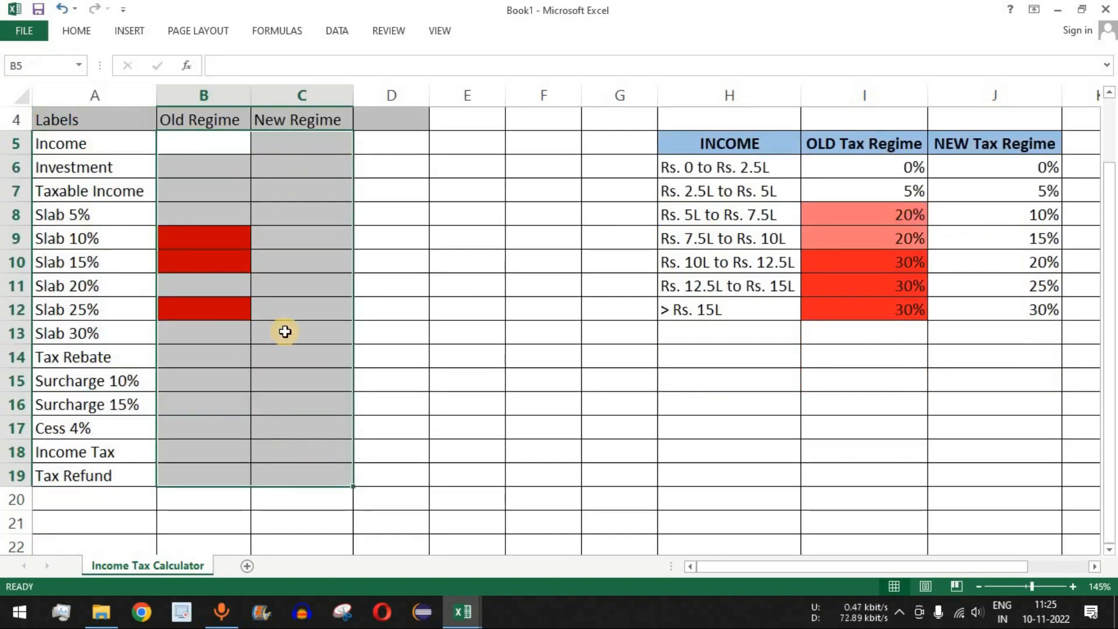
{"action": "scroll", "coordinate": [306, 322], "scroll_direction": "up", "scroll_amount": 1}
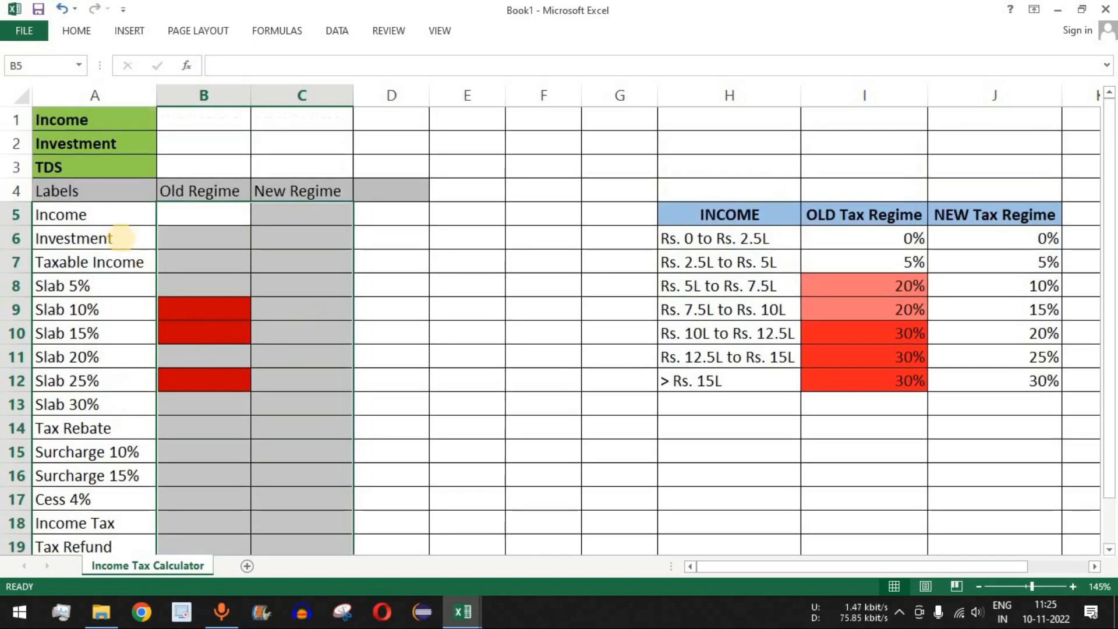
Step: Make the labels in A4:A19 and the Old Regime and New Regime headers in B4:C4 bold
{"action": "left_click_drag", "start_coordinate": [100, 190], "coordinate": [105, 546]}
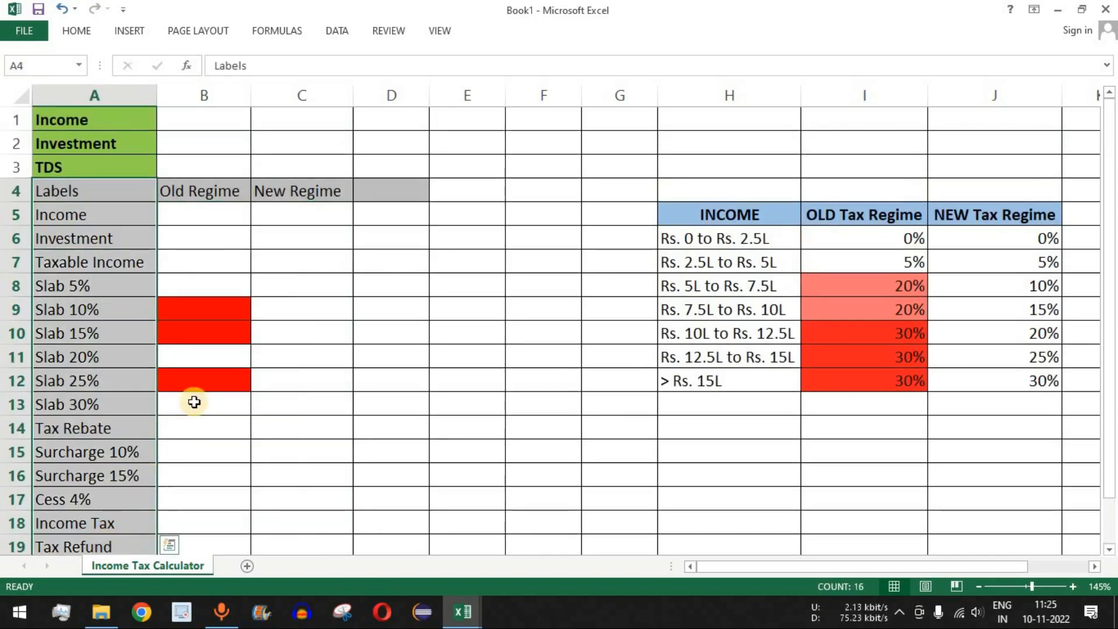
{"action": "scroll", "coordinate": [194, 402], "scroll_direction": "down", "scroll_amount": 2}
{"action": "scroll", "coordinate": [197, 400], "scroll_direction": "up", "scroll_amount": 2}
{"action": "left_click_drag", "start_coordinate": [197, 195], "coordinate": [299, 207]}
{"action": "key", "text": "ctrl+b"}
{"action": "left_click", "coordinate": [201, 215]}
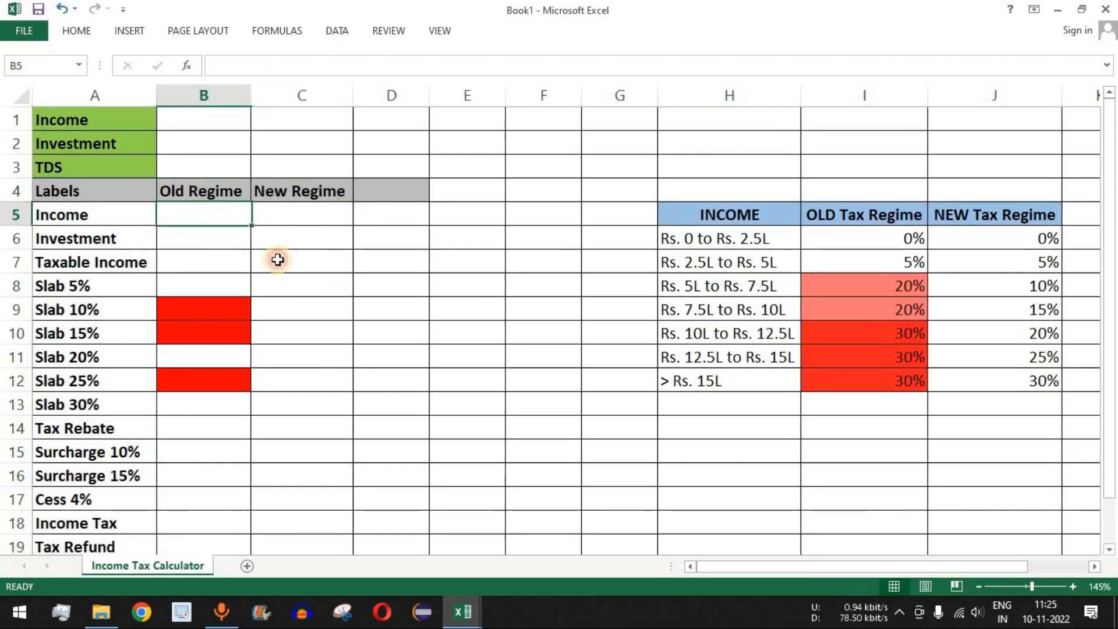
Step: Enter 700000 as the Income input in cell B1
{"action": "left_click", "coordinate": [218, 123]}
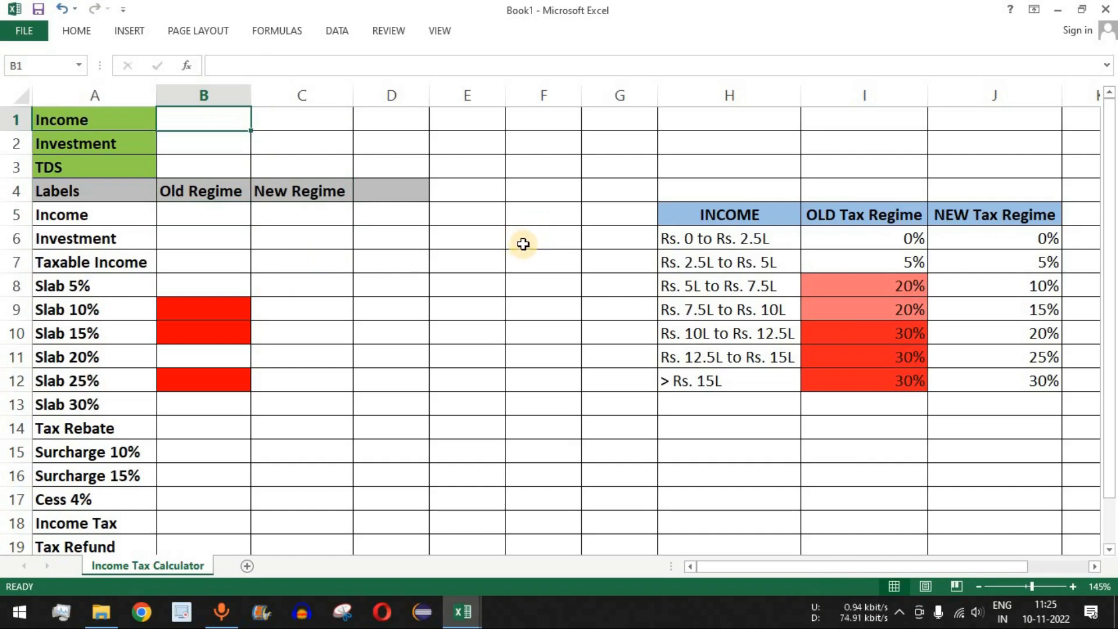
{"action": "type", "text": "7"}
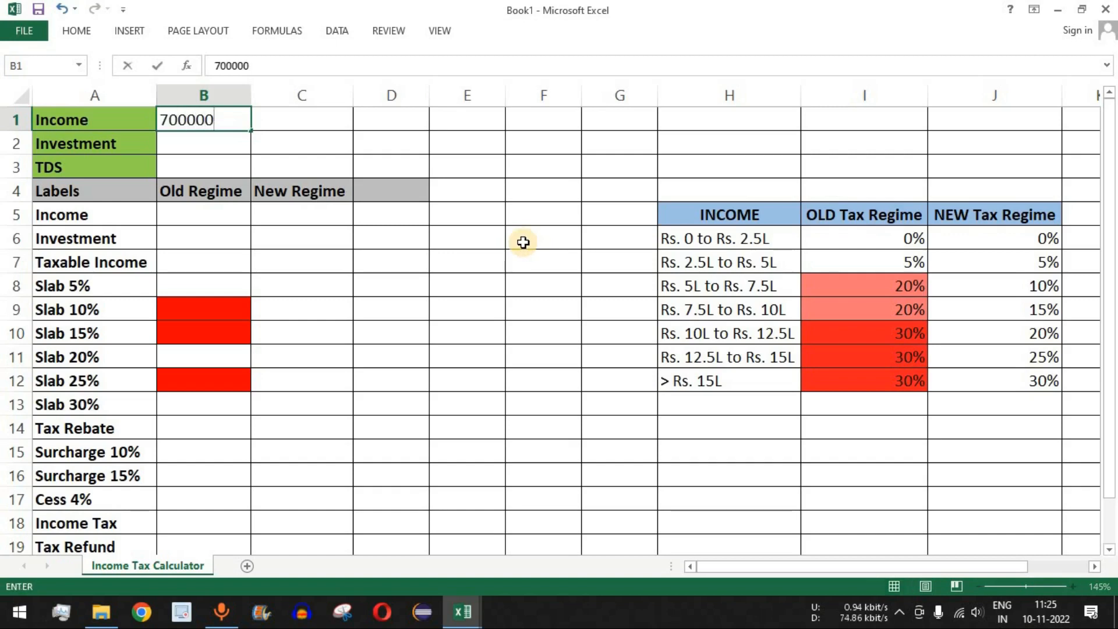
{"action": "type", "text": "00000"}
{"action": "key", "text": "Return"}
{"action": "left_click", "coordinate": [219, 118]}
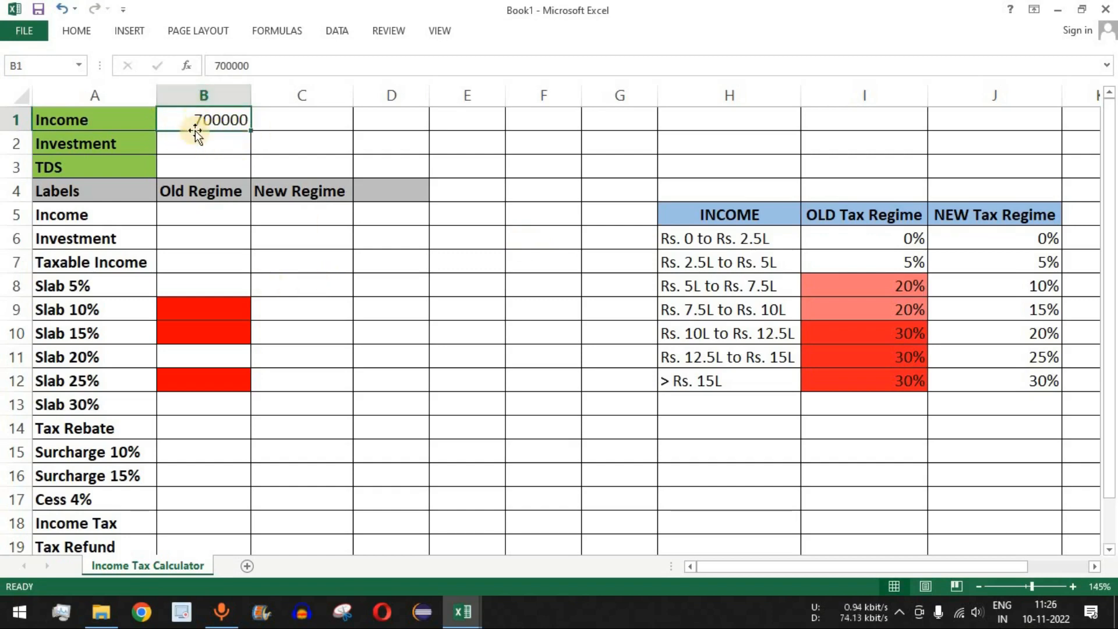
{"action": "scroll", "coordinate": [495, 175], "scroll_direction": "down", "scroll_amount": 1}
{"action": "left_click_drag", "start_coordinate": [139, 449], "coordinate": [302, 449]}
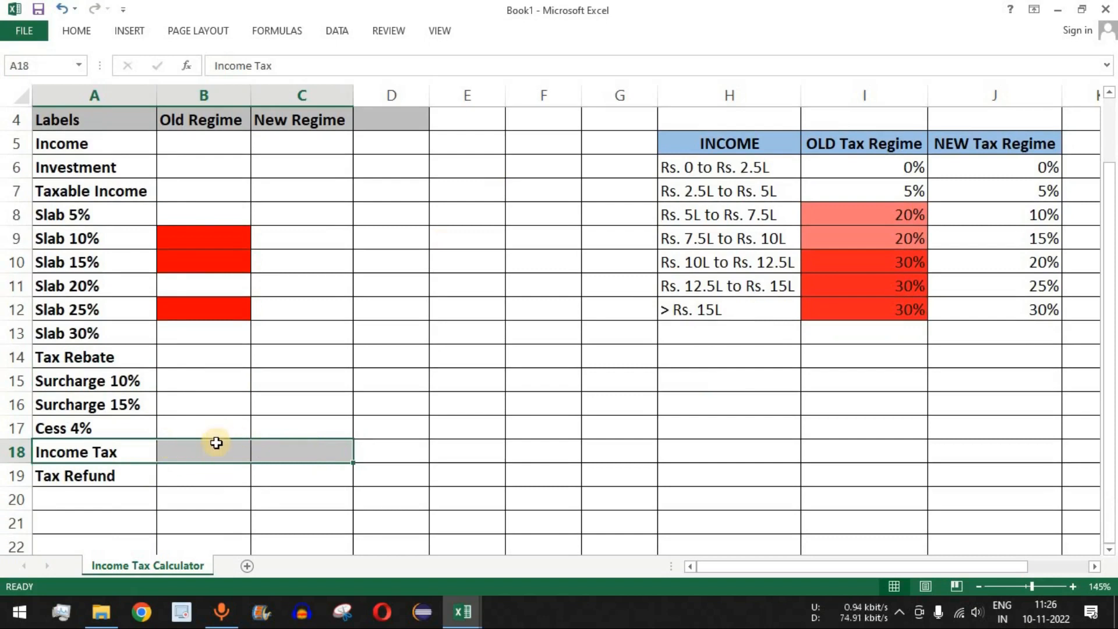
{"action": "left_click_drag", "start_coordinate": [216, 146], "coordinate": [293, 475]}
{"action": "scroll", "coordinate": [345, 328], "scroll_direction": "up", "scroll_amount": 1}
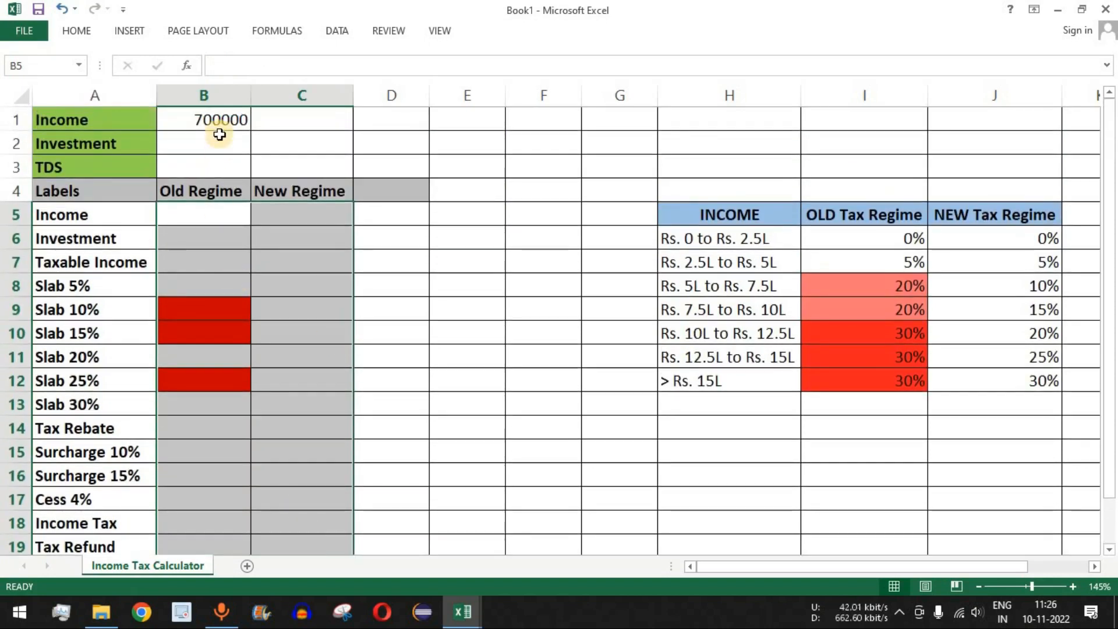
{"action": "left_click", "coordinate": [220, 120]}
Step: Enter 0 for both the Investment input in cell B2 and the TDS input in cell B3
{"action": "left_click", "coordinate": [205, 142]}
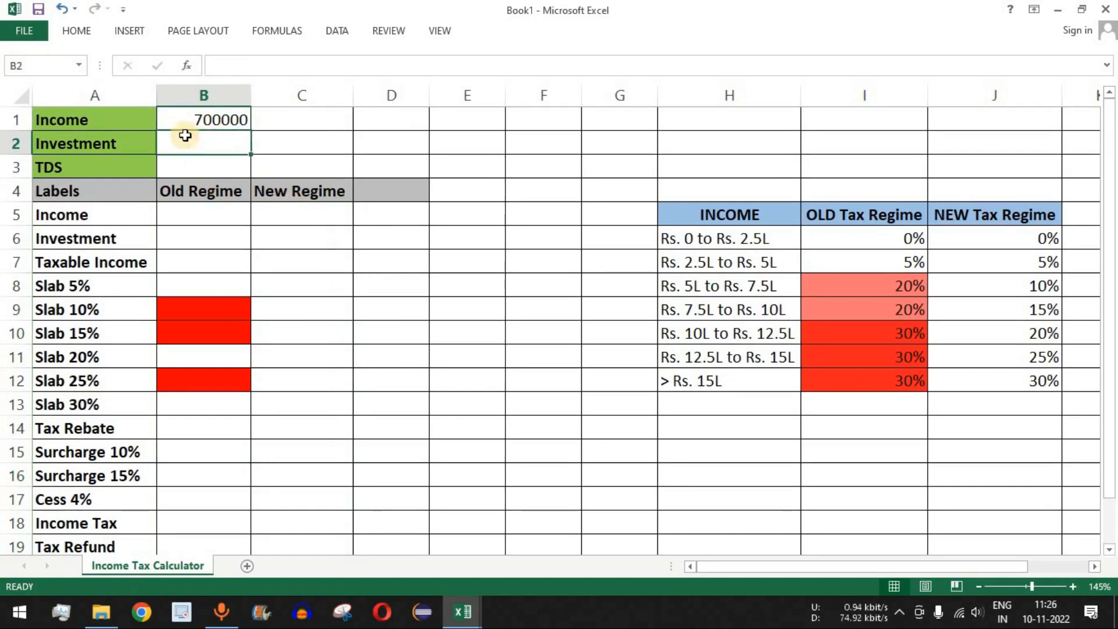
{"action": "type", "text": "0"}
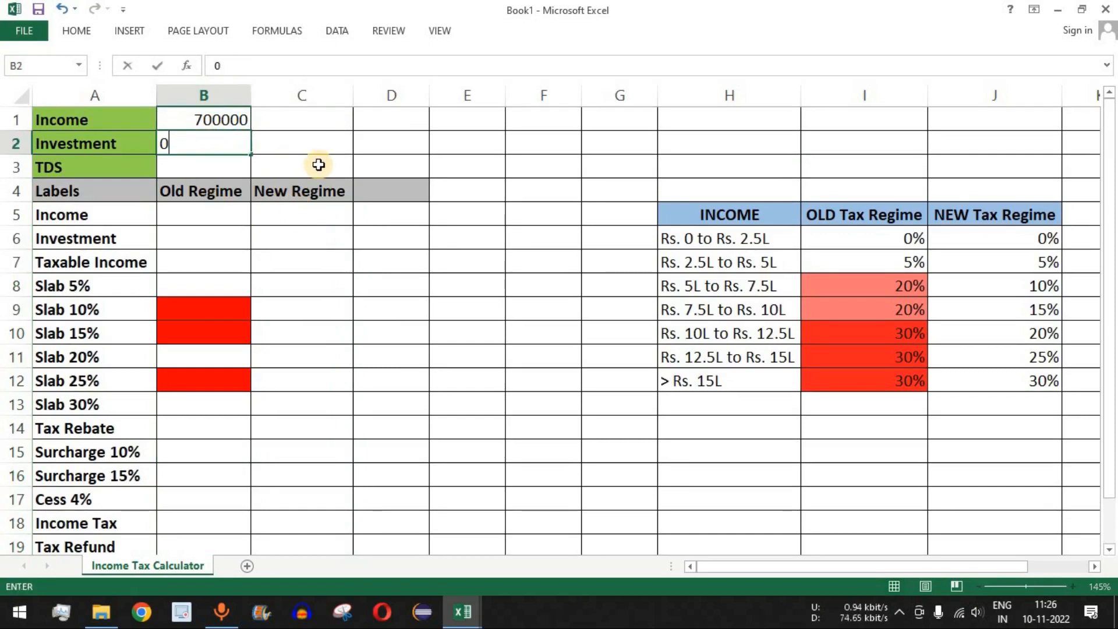
{"action": "key", "text": "Return"}
{"action": "type", "text": "0"}
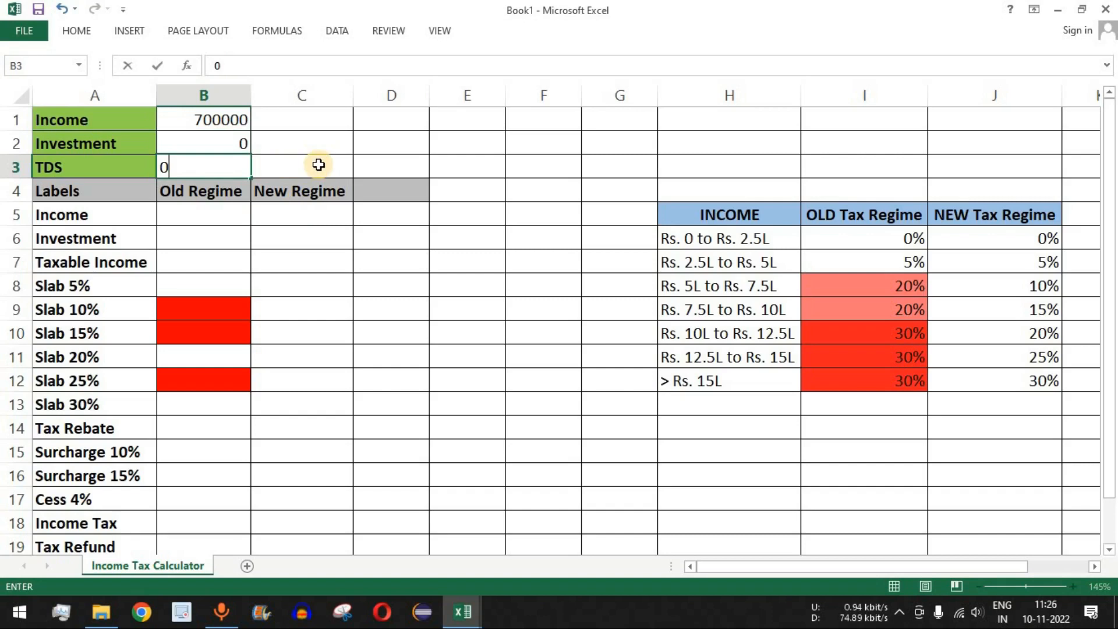
{"action": "key", "text": "Return"}
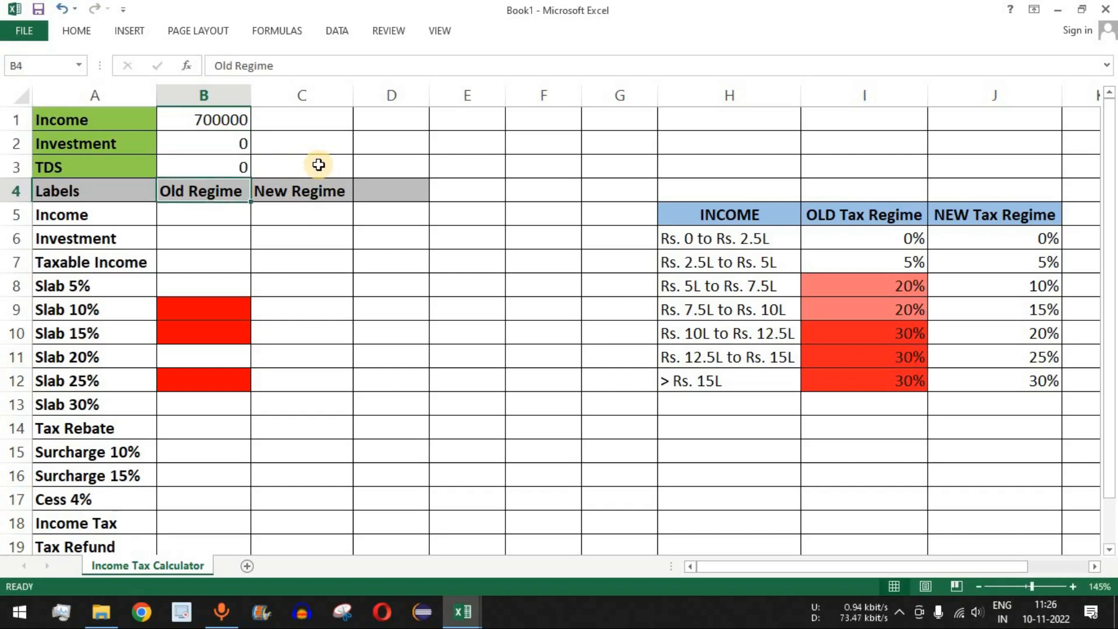
Step: Link the Old Regime Income cell B5 to the Income input with the formula =B1
{"action": "left_click", "coordinate": [213, 213]}
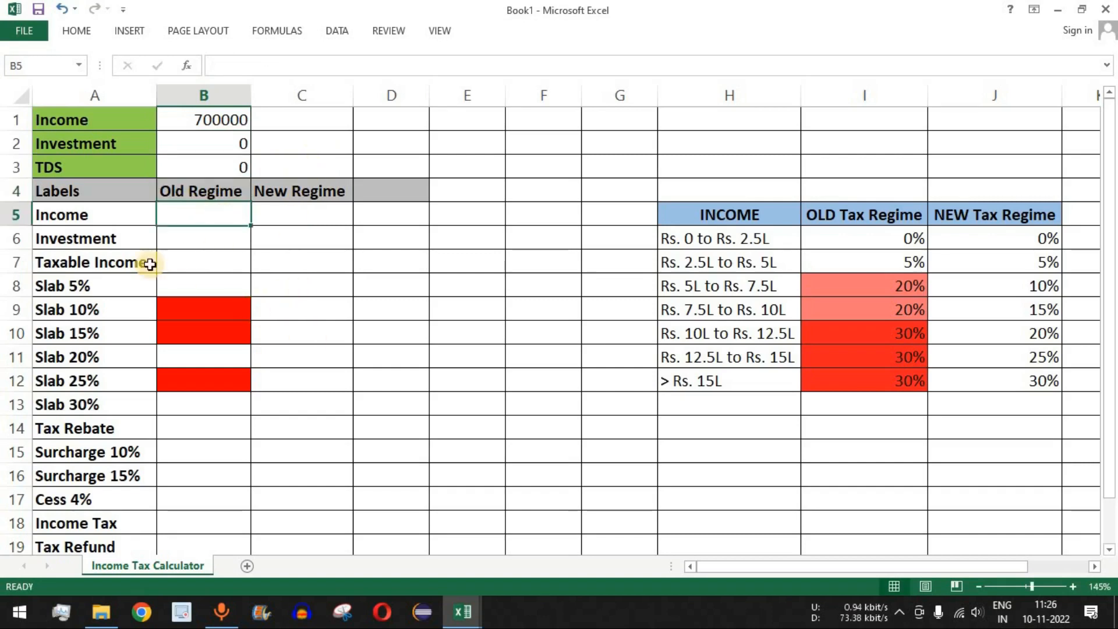
{"action": "left_click", "coordinate": [102, 220]}
{"action": "key", "text": "Right"}
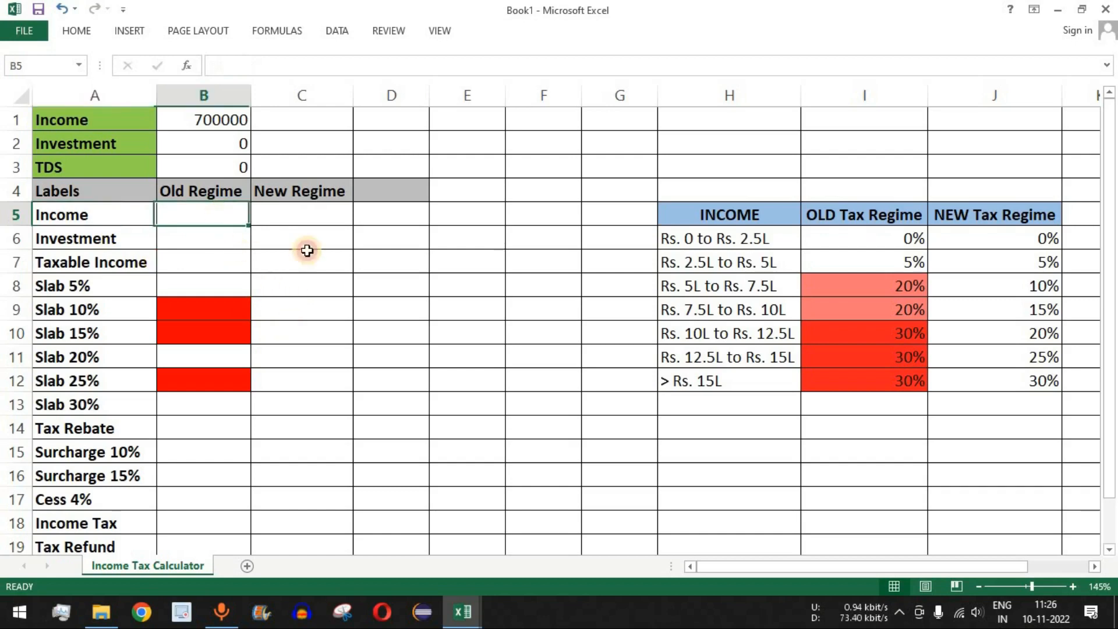
{"action": "type", "text": "="}
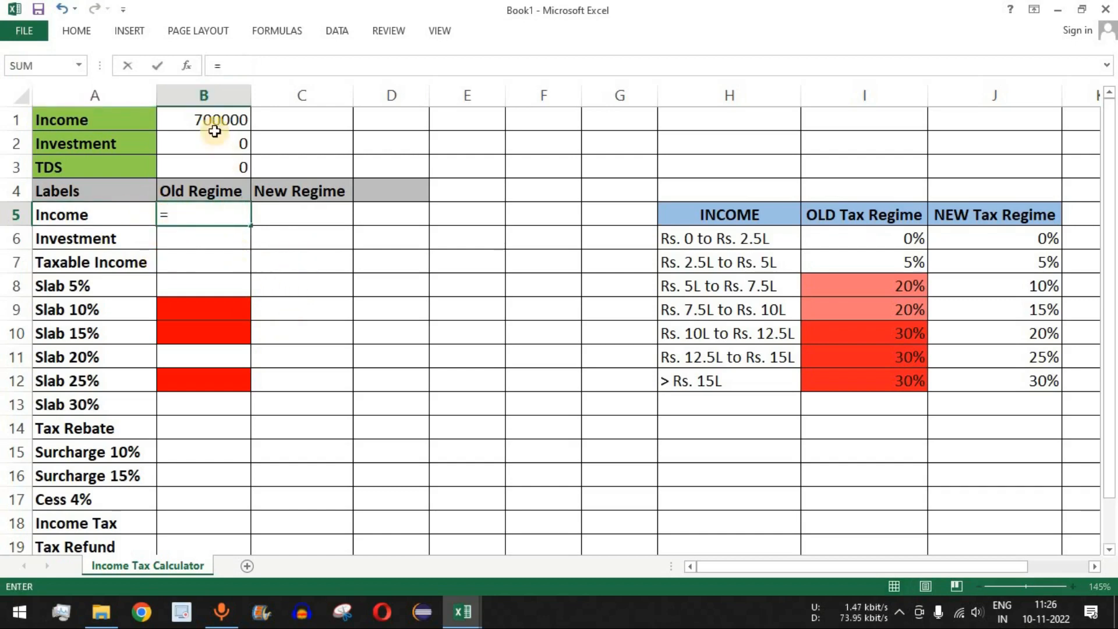
{"action": "left_click", "coordinate": [230, 118]}
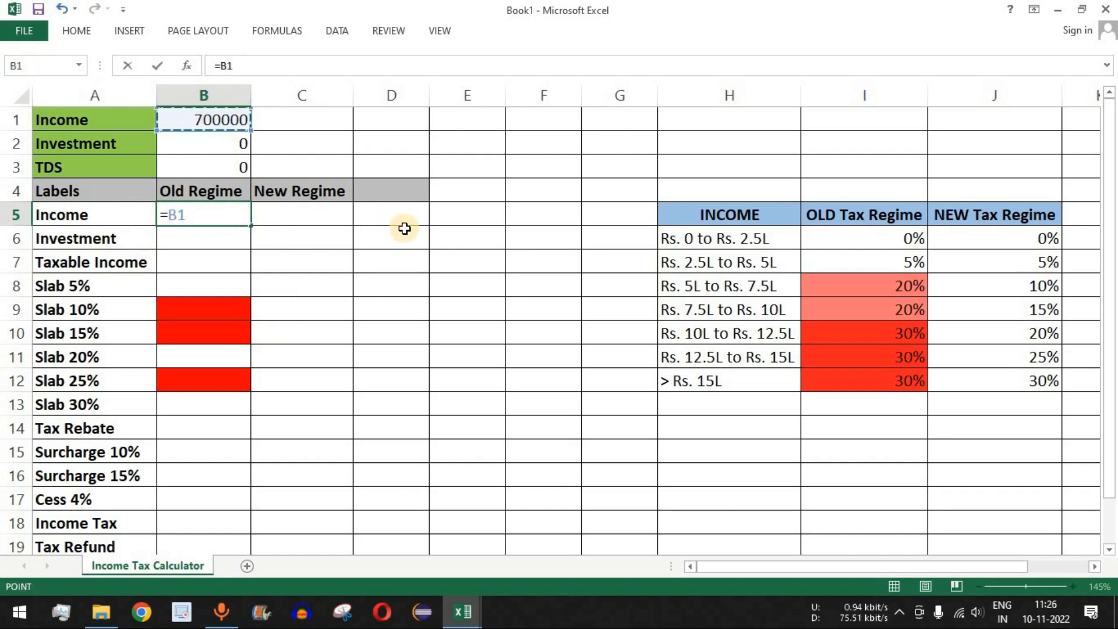
{"action": "key", "text": "Return"}
{"action": "left_click", "coordinate": [225, 218]}
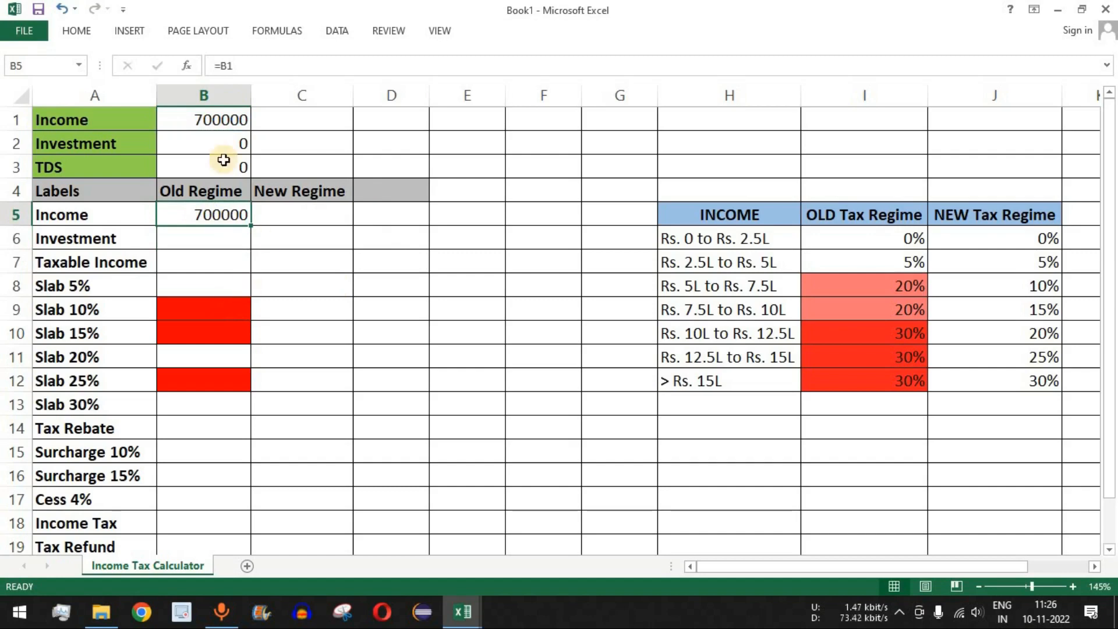
{"action": "left_click", "coordinate": [222, 118]}
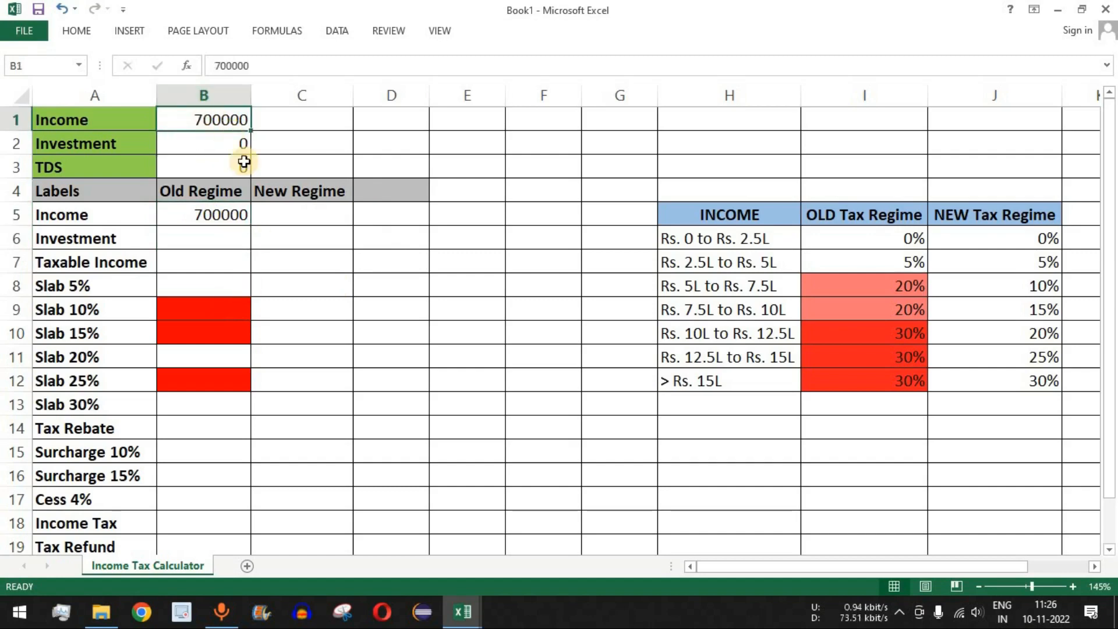
{"action": "left_click", "coordinate": [215, 217]}
{"action": "left_click_drag", "start_coordinate": [105, 217], "coordinate": [203, 226]}
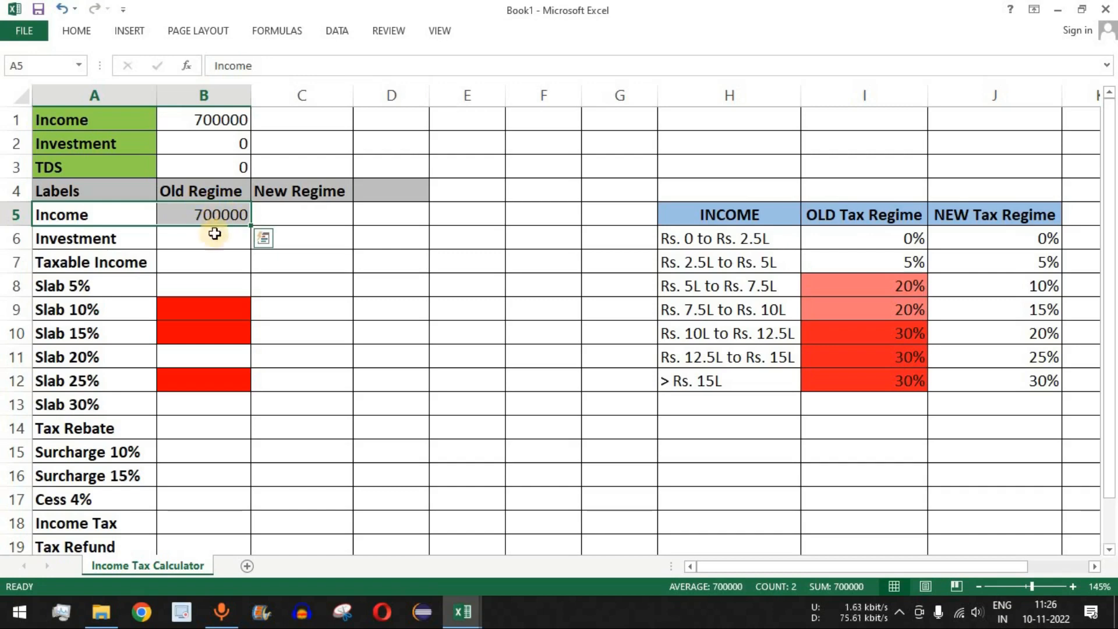
Step: Link the Old Regime Investment cell B6 to the Investment input with the formula =B2
{"action": "left_click", "coordinate": [213, 237]}
{"action": "type", "text": "="}
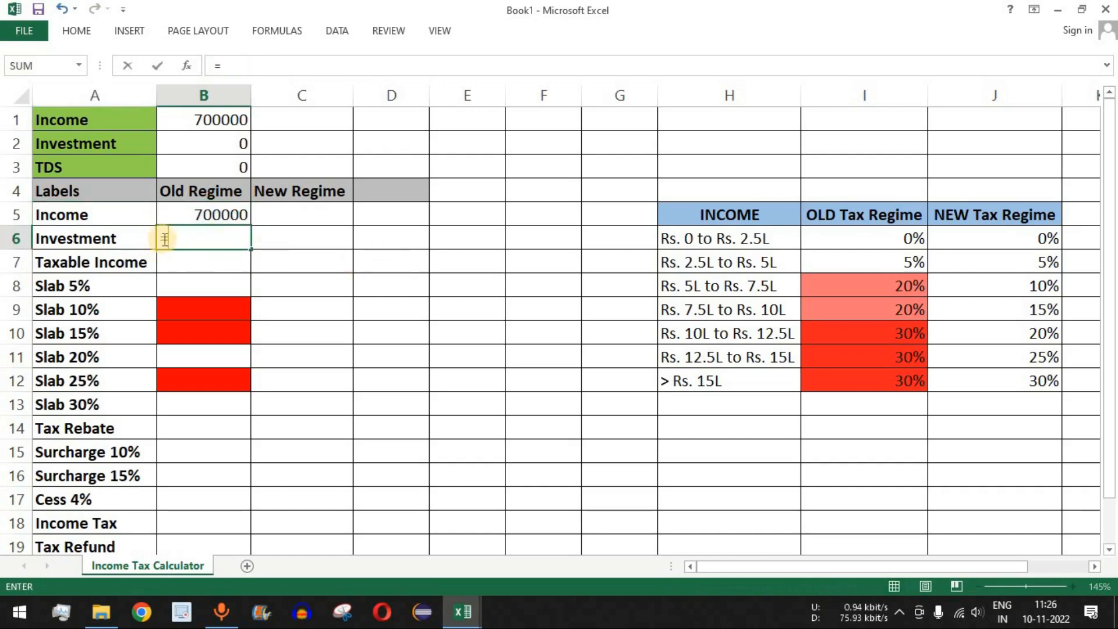
{"action": "left_click", "coordinate": [231, 143]}
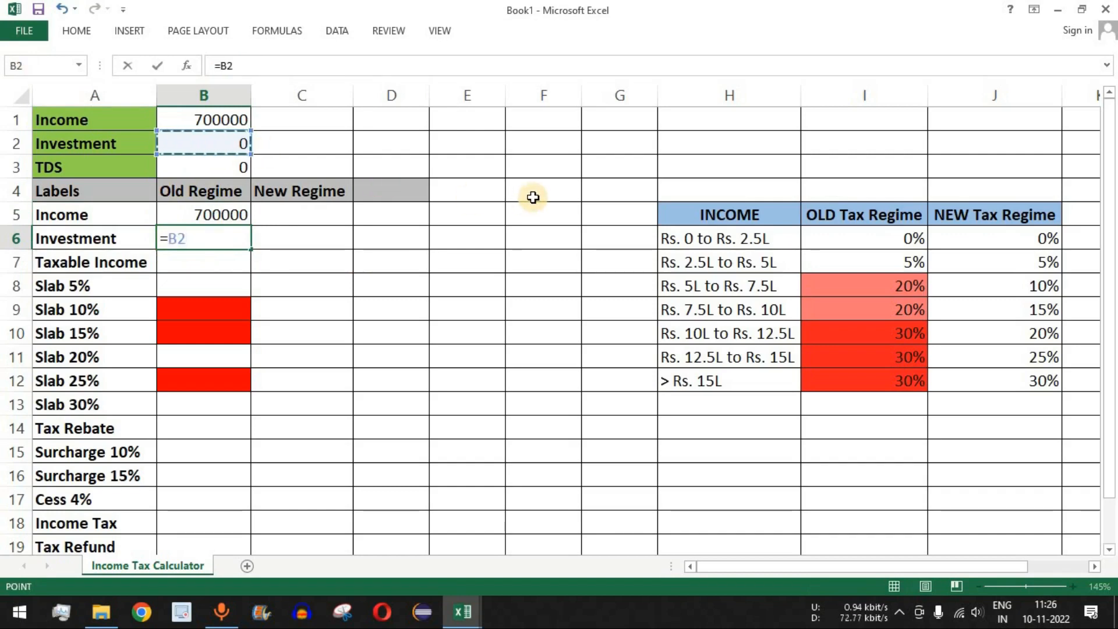
{"action": "key", "text": "Return"}
{"action": "left_click", "coordinate": [237, 239]}
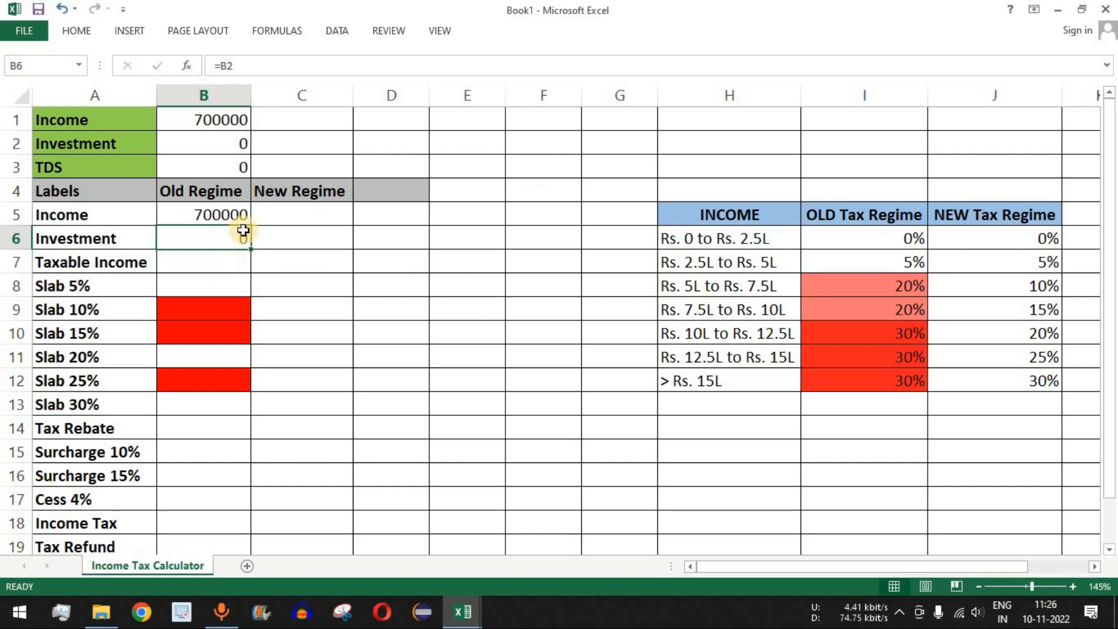
Step: Set the Investment input in B2 to 100000 and check the linked Old Regime cell B6
{"action": "left_click", "coordinate": [234, 143]}
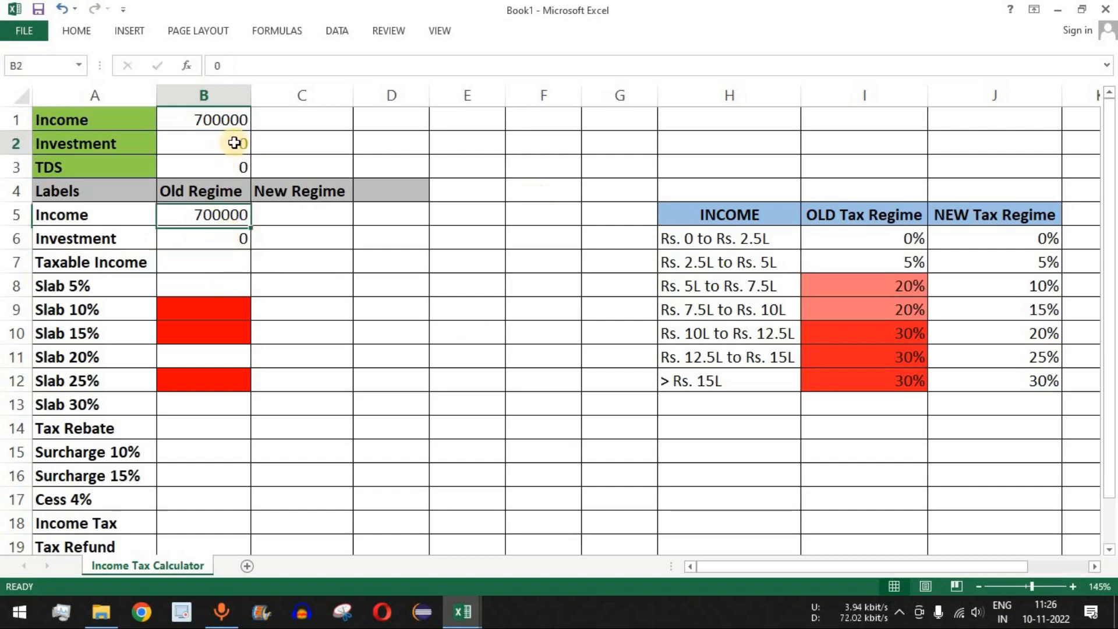
{"action": "type", "text": "100000"}
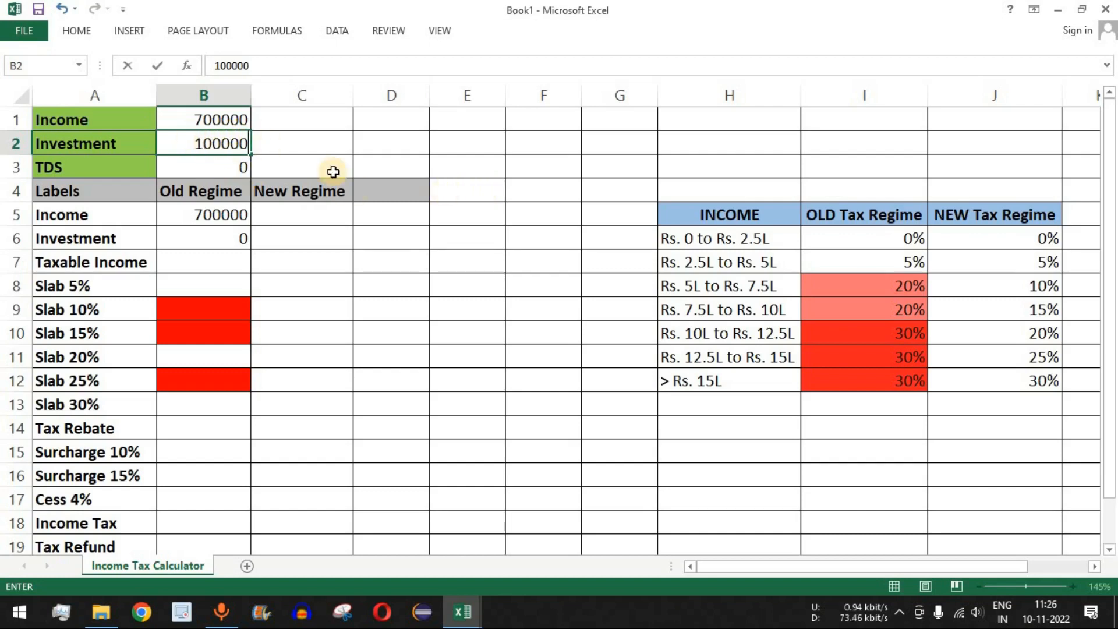
{"action": "key", "text": "Return"}
{"action": "left_click", "coordinate": [228, 238]}
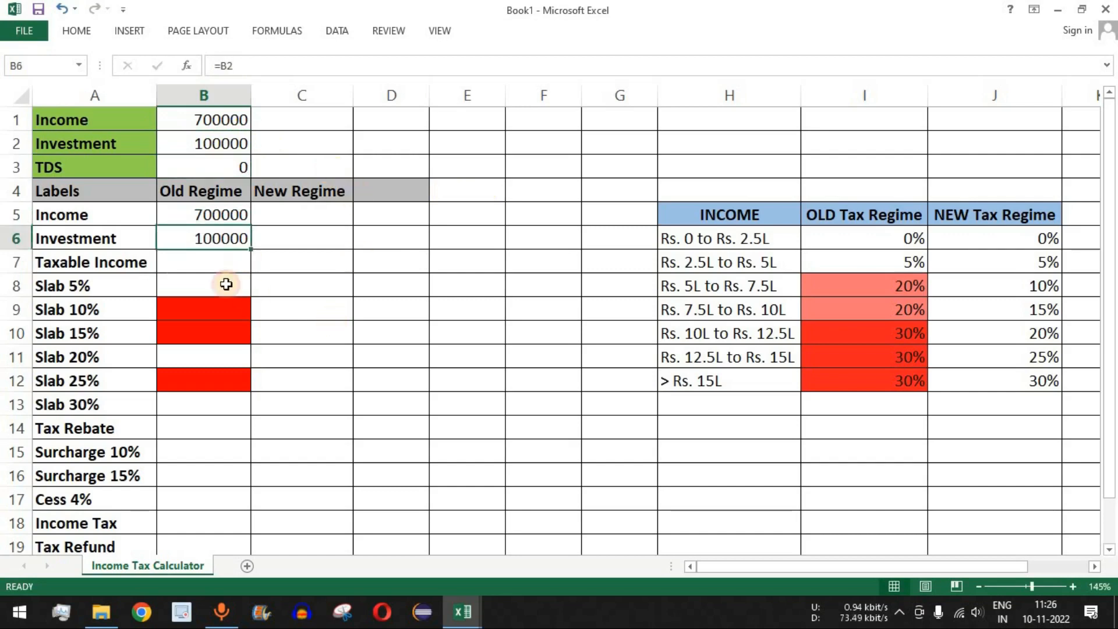
{"action": "left_click_drag", "start_coordinate": [82, 190], "coordinate": [385, 523]}
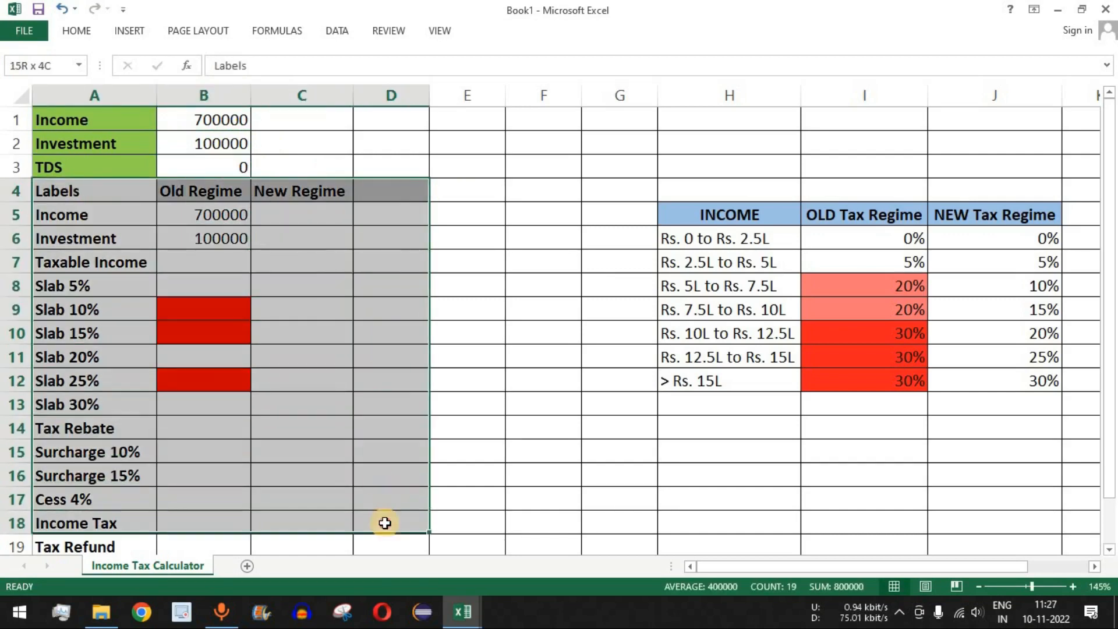
{"action": "left_click", "coordinate": [228, 241]}
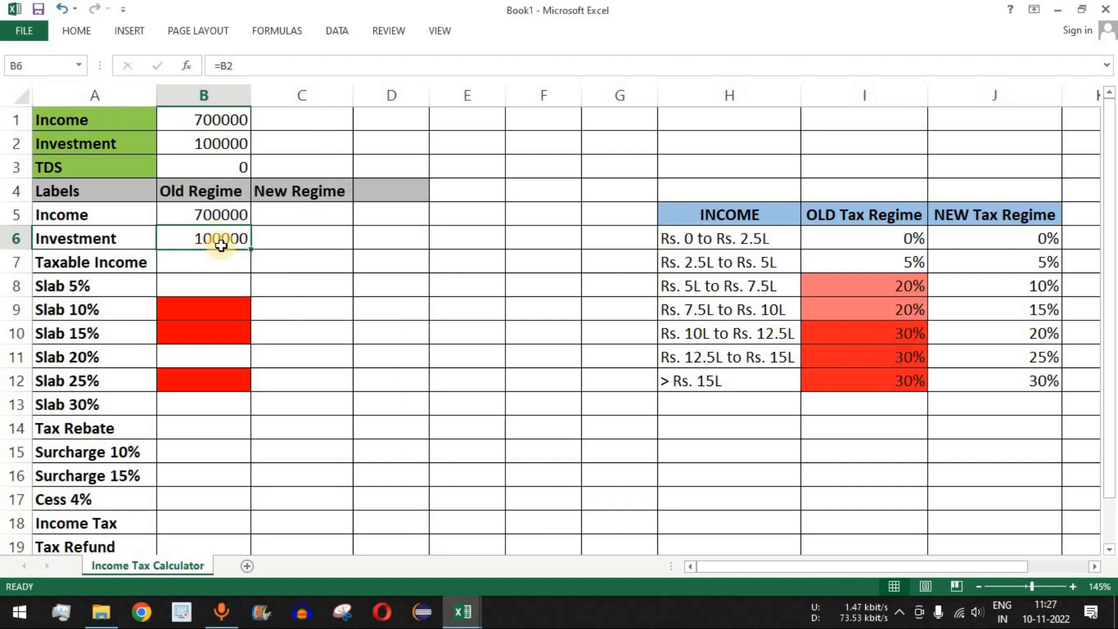
Step: Reset the Investment input in cell B2 to 0
{"action": "left_click", "coordinate": [217, 145]}
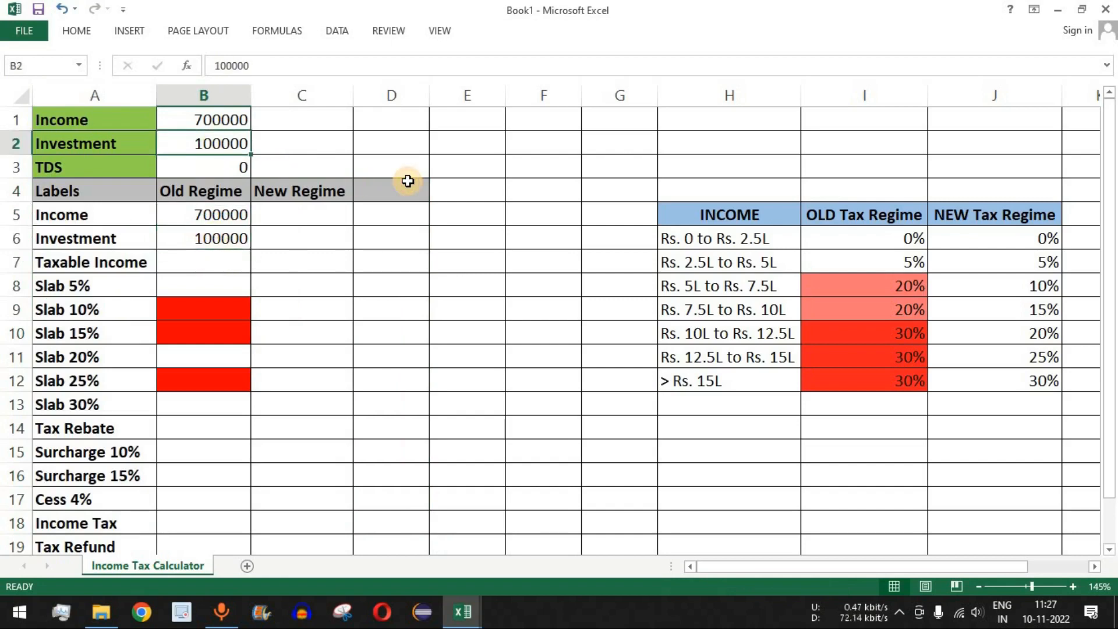
{"action": "type", "text": "0"}
{"action": "key", "text": "Return"}
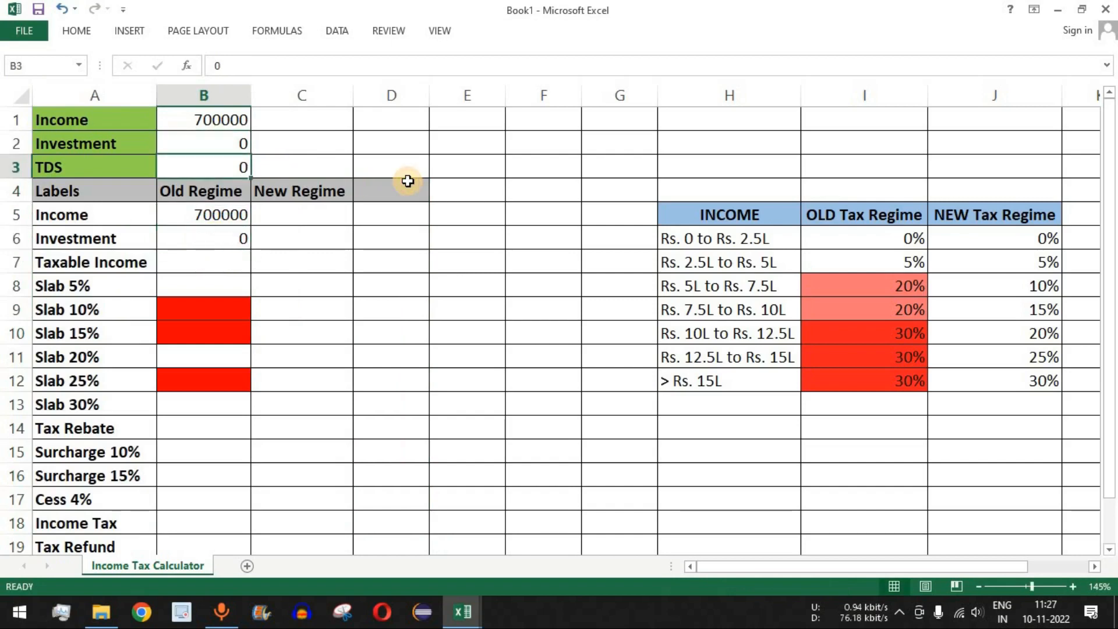
Step: Calculate the Old Regime Taxable Income in B7 as income minus investment with the formula =B5-B6
{"action": "left_click", "coordinate": [231, 263]}
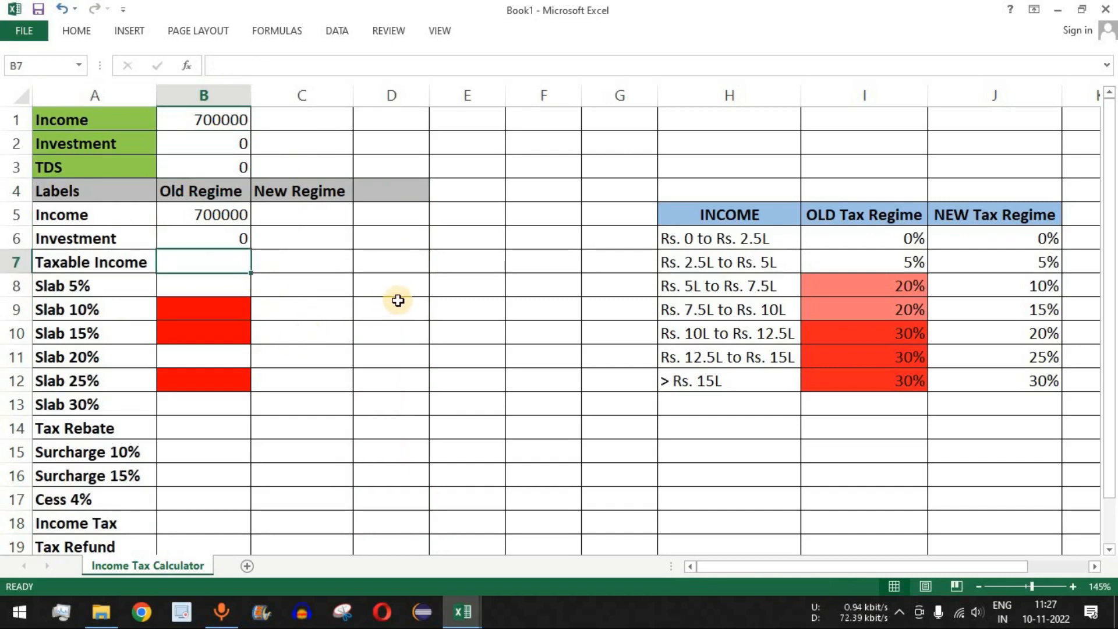
{"action": "left_click", "coordinate": [105, 215]}
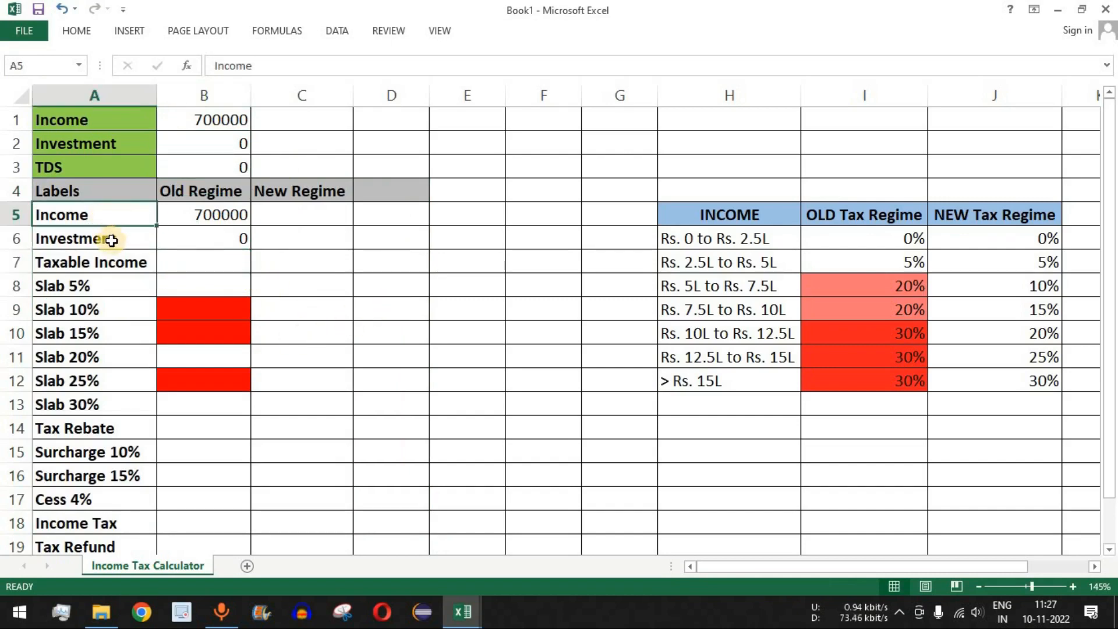
{"action": "left_click", "coordinate": [111, 240]}
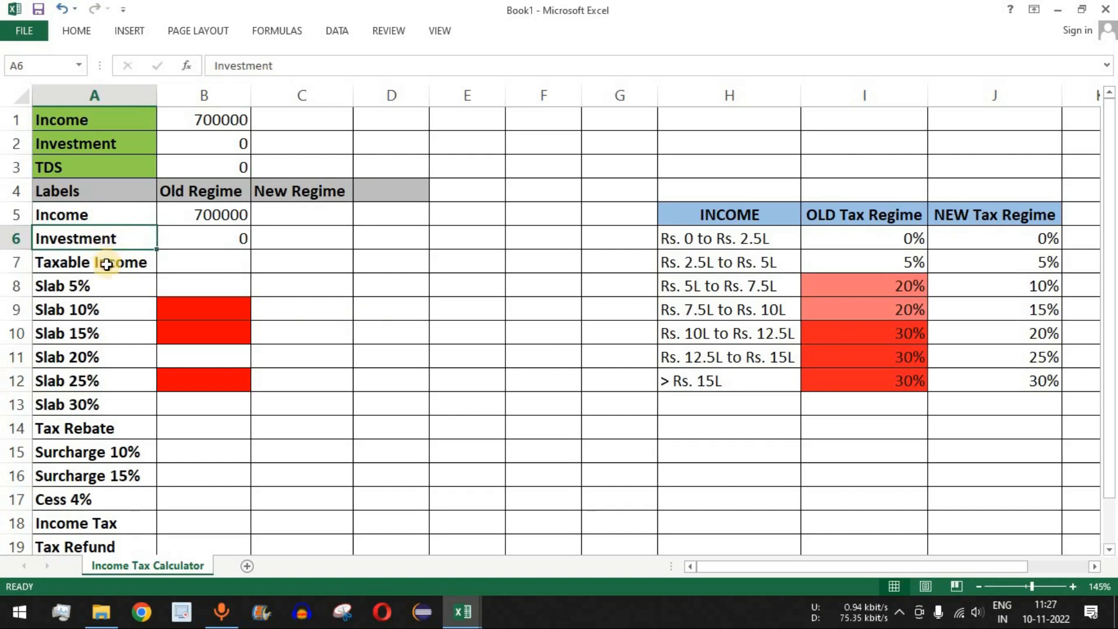
{"action": "left_click", "coordinate": [100, 260]}
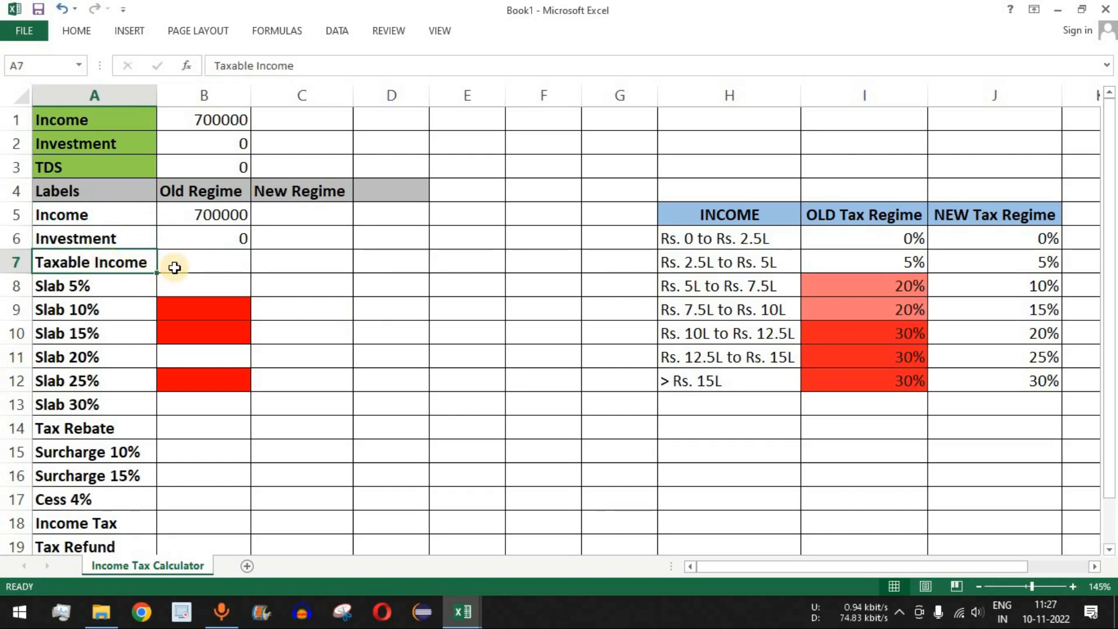
{"action": "left_click", "coordinate": [243, 264]}
{"action": "type", "text": "="}
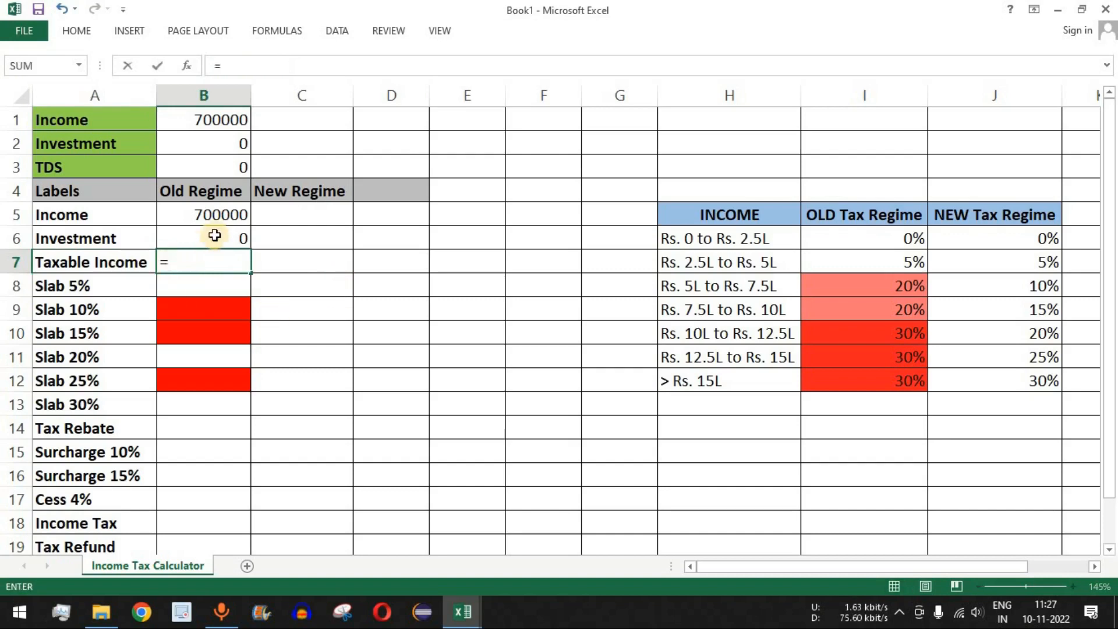
{"action": "left_click", "coordinate": [218, 215]}
{"action": "type", "text": "-"}
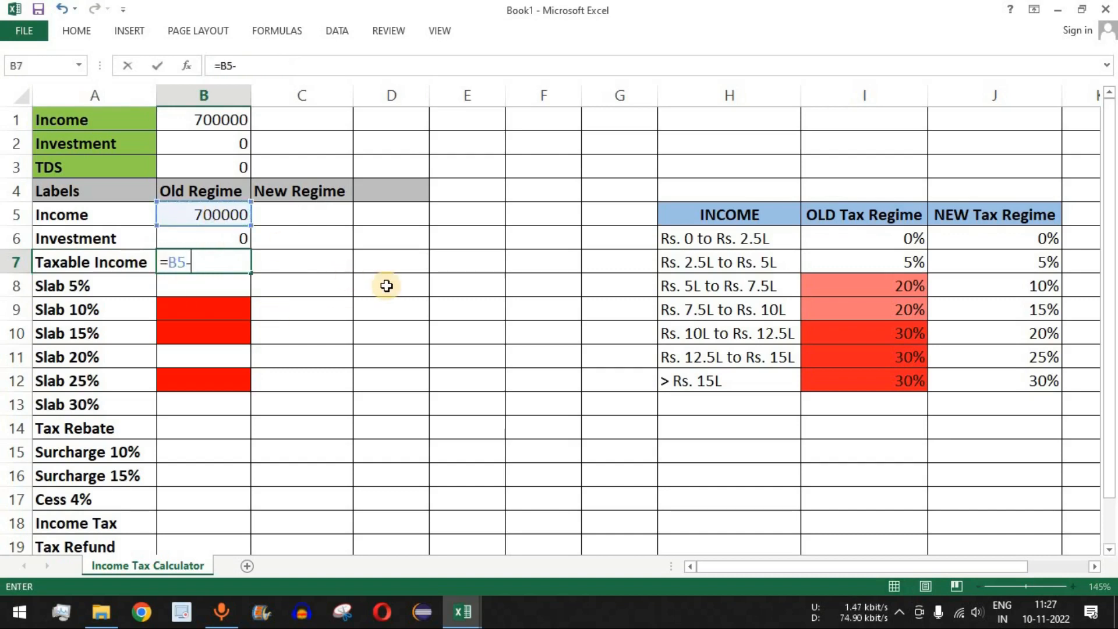
{"action": "left_click", "coordinate": [230, 236]}
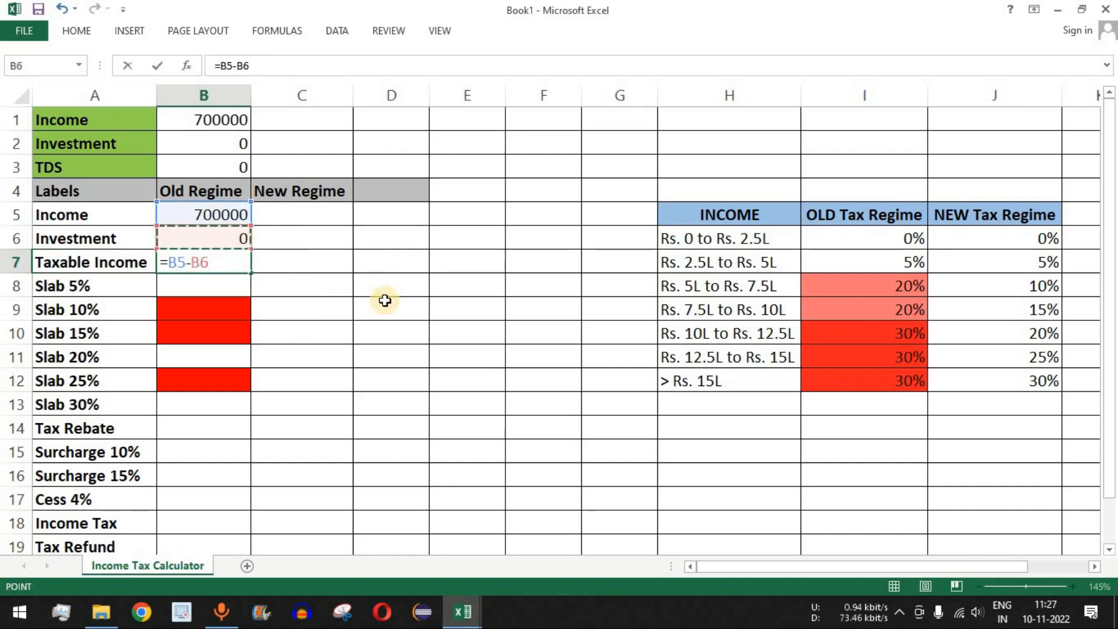
{"action": "key", "text": "Return"}
{"action": "left_click", "coordinate": [222, 264]}
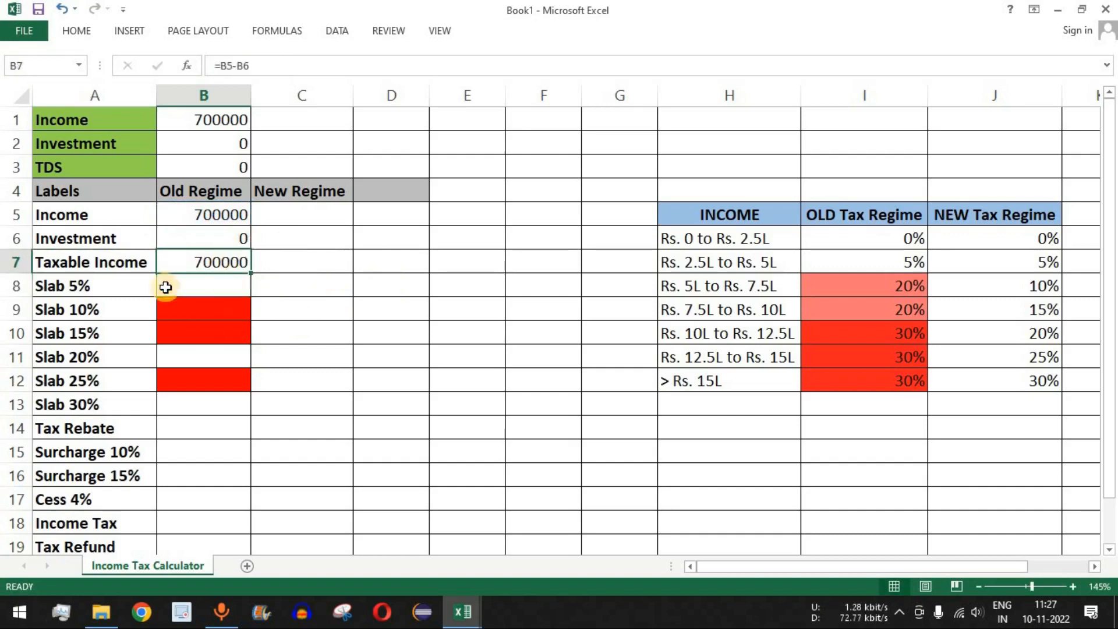
Step: Set the Investment input in B2 to 100000 and check the Old Regime Taxable Income in B7
{"action": "left_click", "coordinate": [243, 236]}
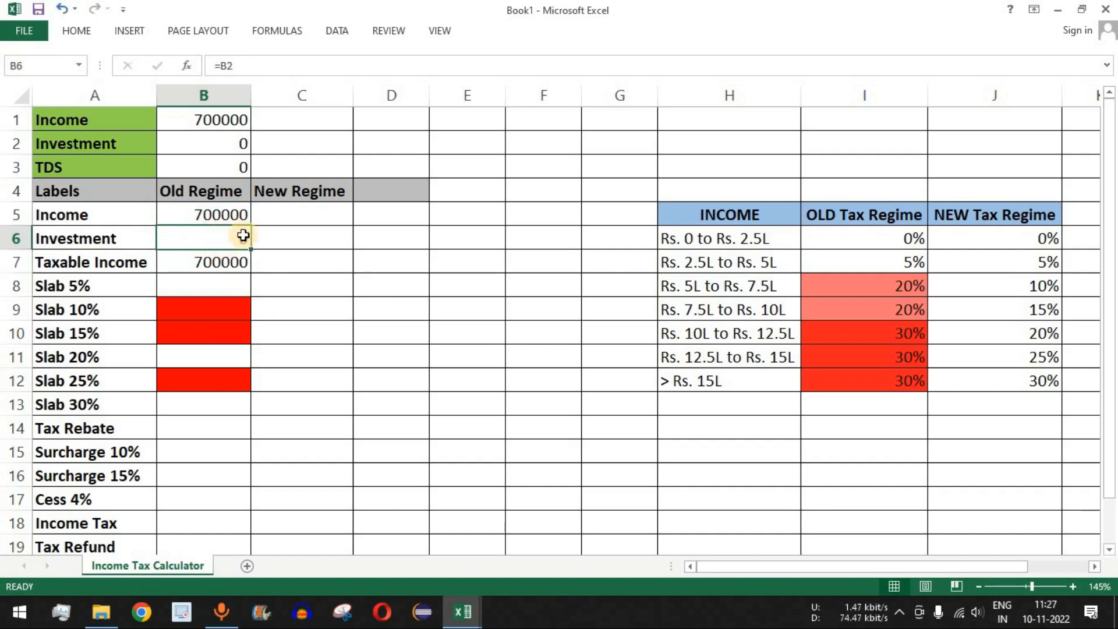
{"action": "left_click", "coordinate": [224, 263]}
{"action": "left_click", "coordinate": [202, 215]}
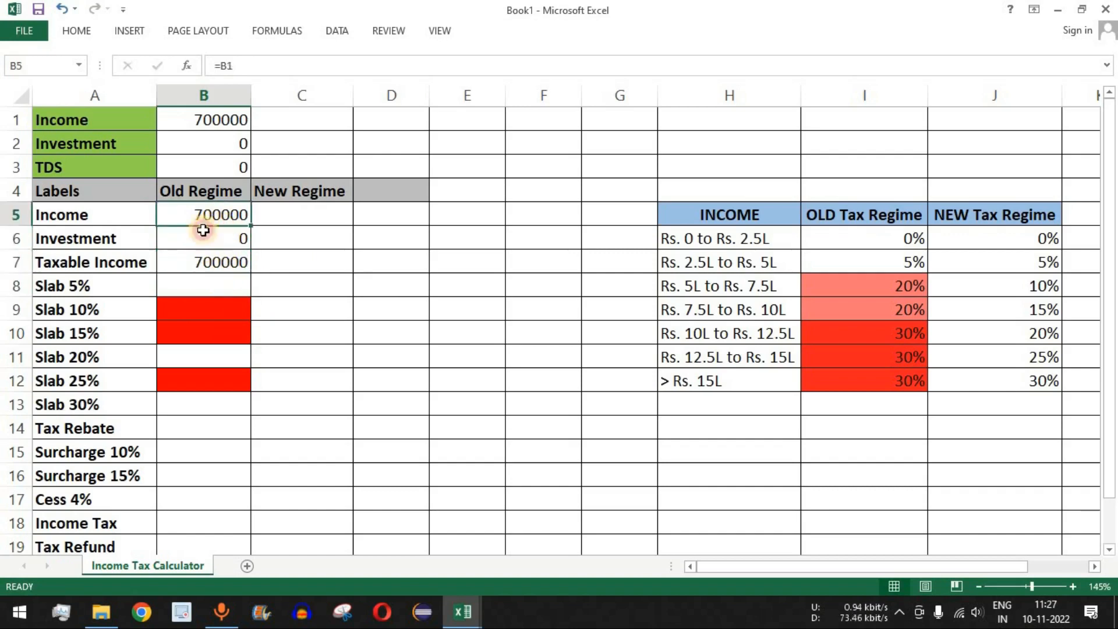
{"action": "left_click", "coordinate": [226, 146]}
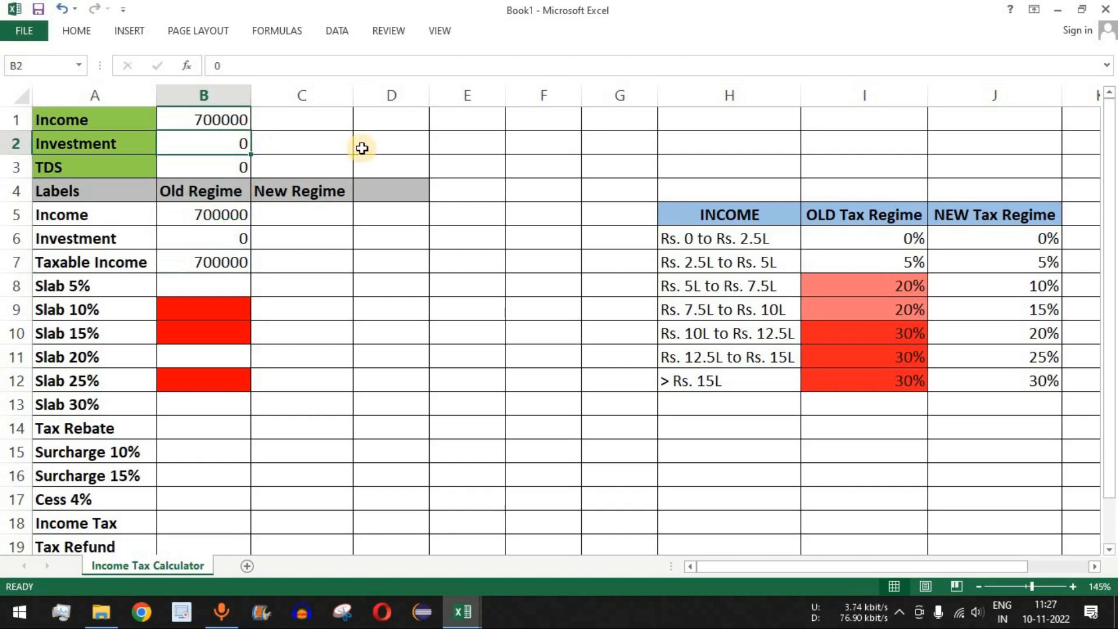
{"action": "type", "text": "10"}
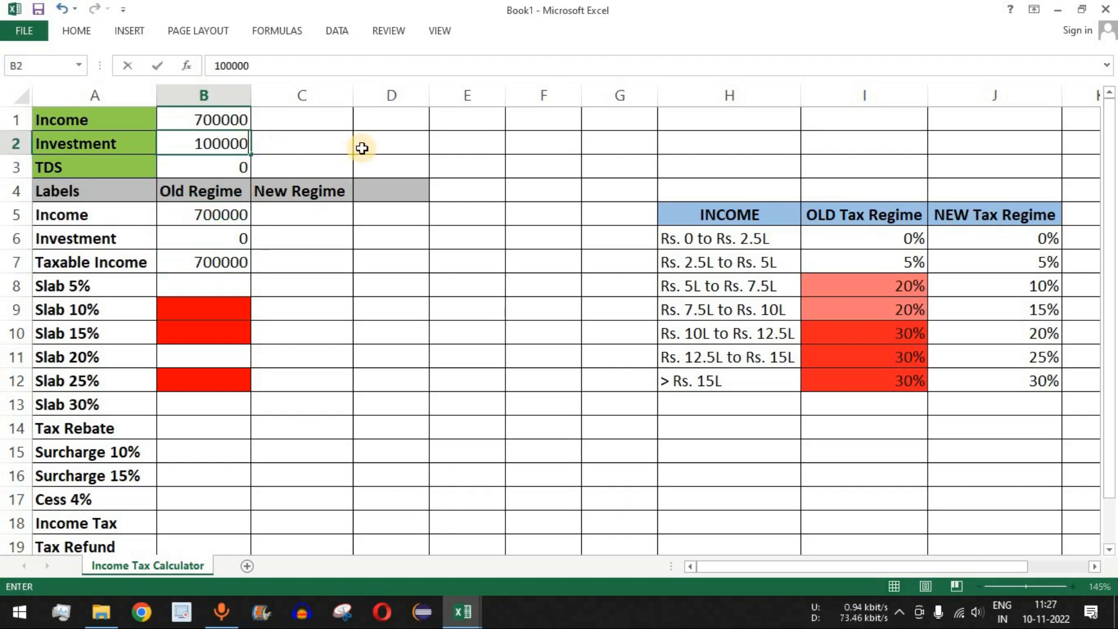
{"action": "type", "text": "0000"}
{"action": "key", "text": "Return"}
{"action": "left_click", "coordinate": [201, 260]}
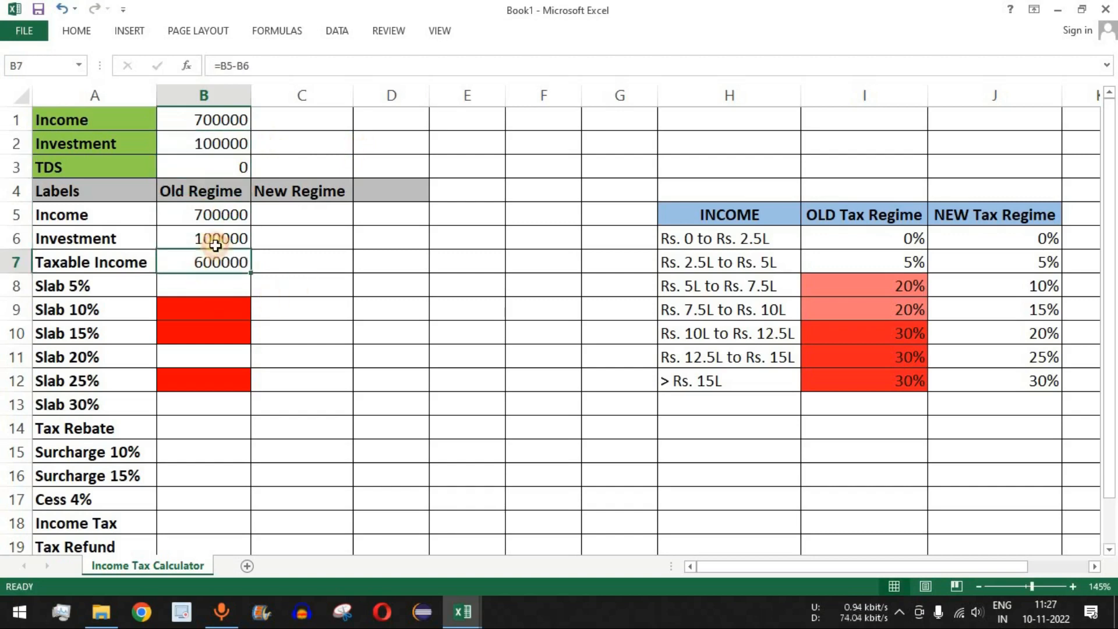
{"action": "left_click_drag", "start_coordinate": [218, 221], "coordinate": [219, 238]}
{"action": "left_click", "coordinate": [220, 263]}
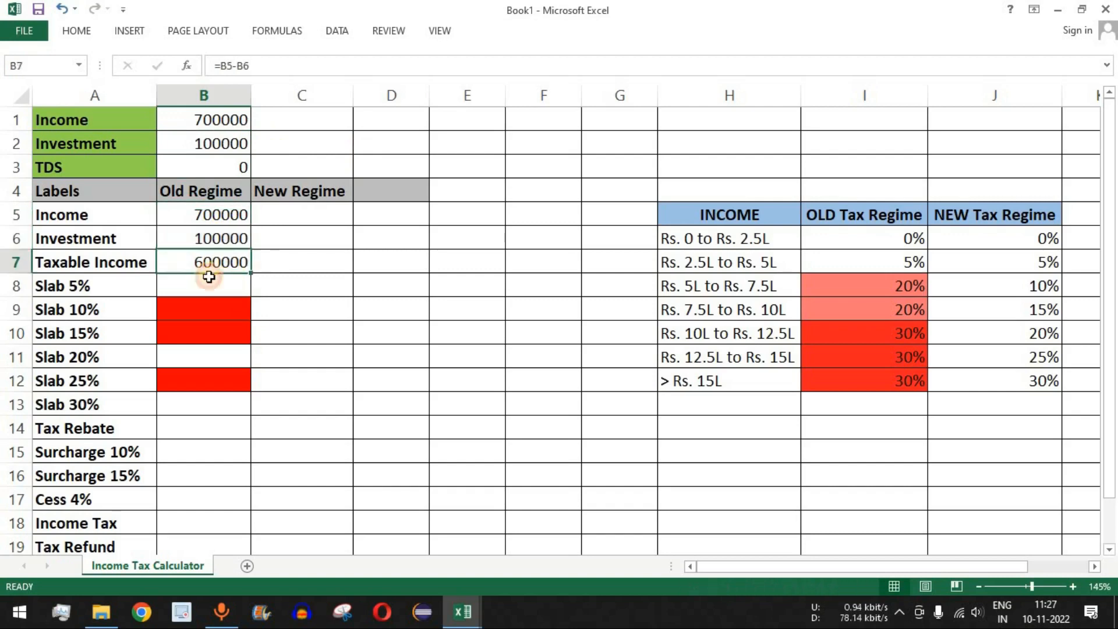
Step: Set the Investment input in B2 back to 0
{"action": "left_click", "coordinate": [221, 143]}
{"action": "type", "text": "0"}
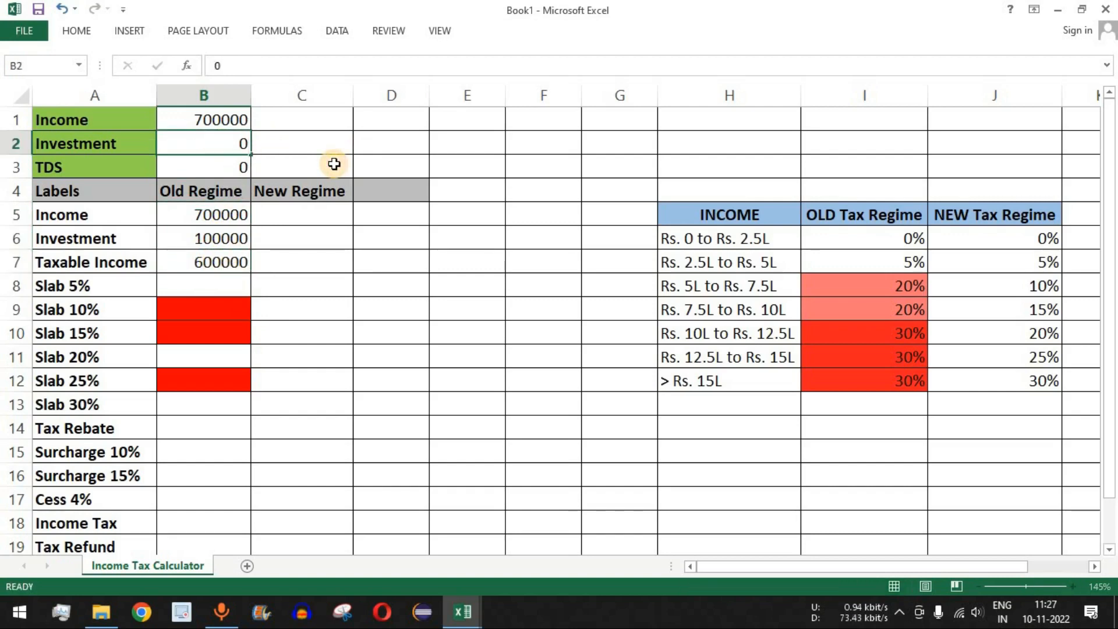
{"action": "key", "text": "Return"}
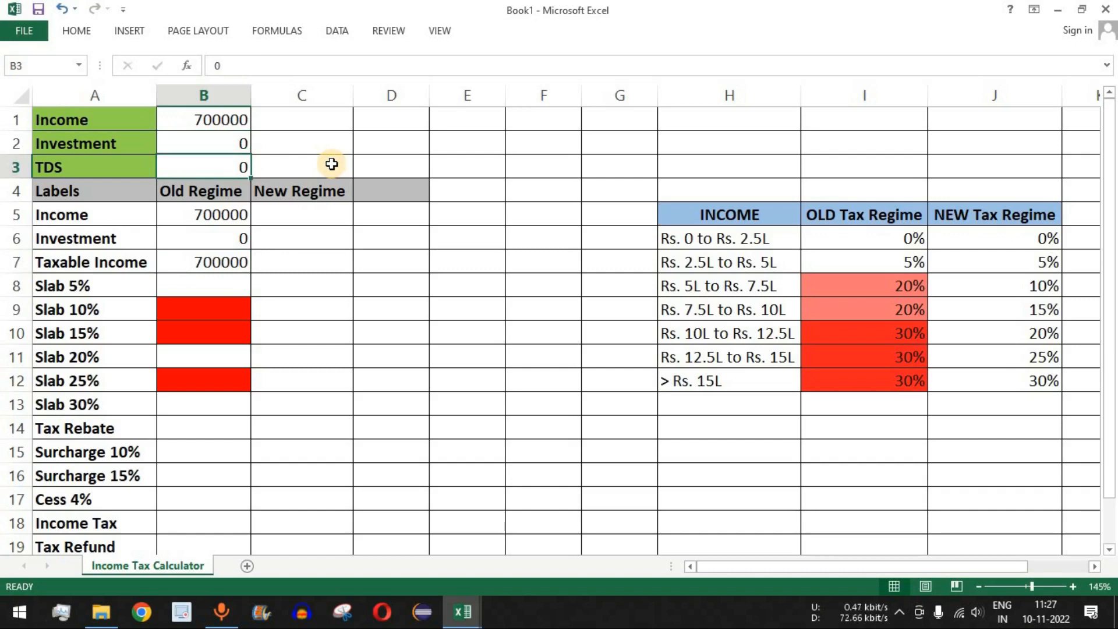
Step: Examine the 5% slab's income range and its old and new regime rates in the tax rate table
{"action": "left_click", "coordinate": [204, 283]}
{"action": "left_click", "coordinate": [98, 288]}
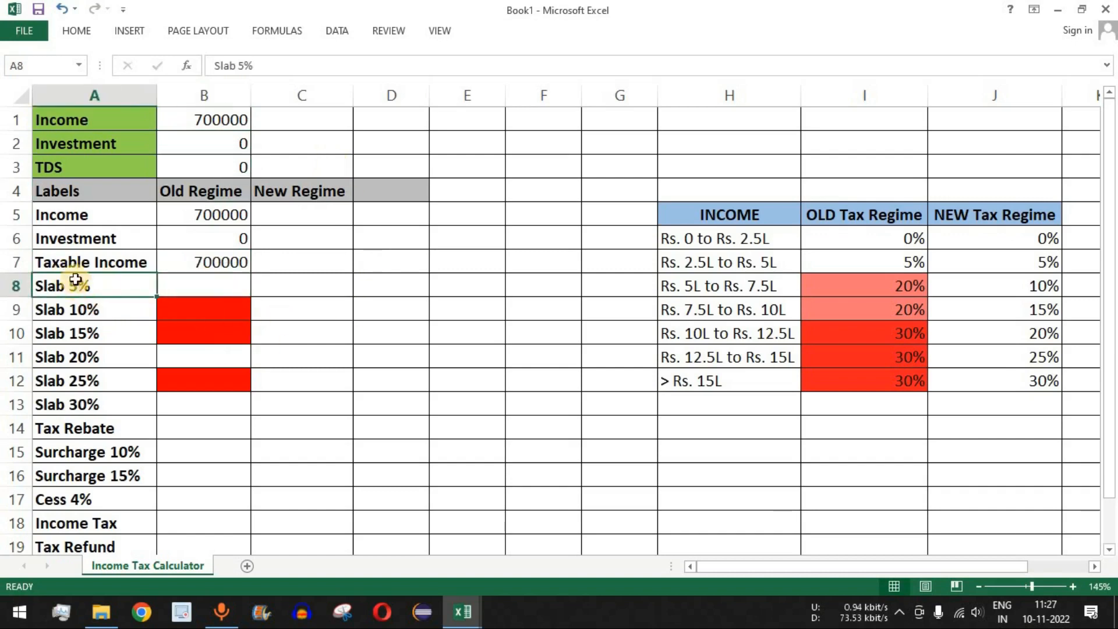
{"action": "left_click", "coordinate": [915, 265]}
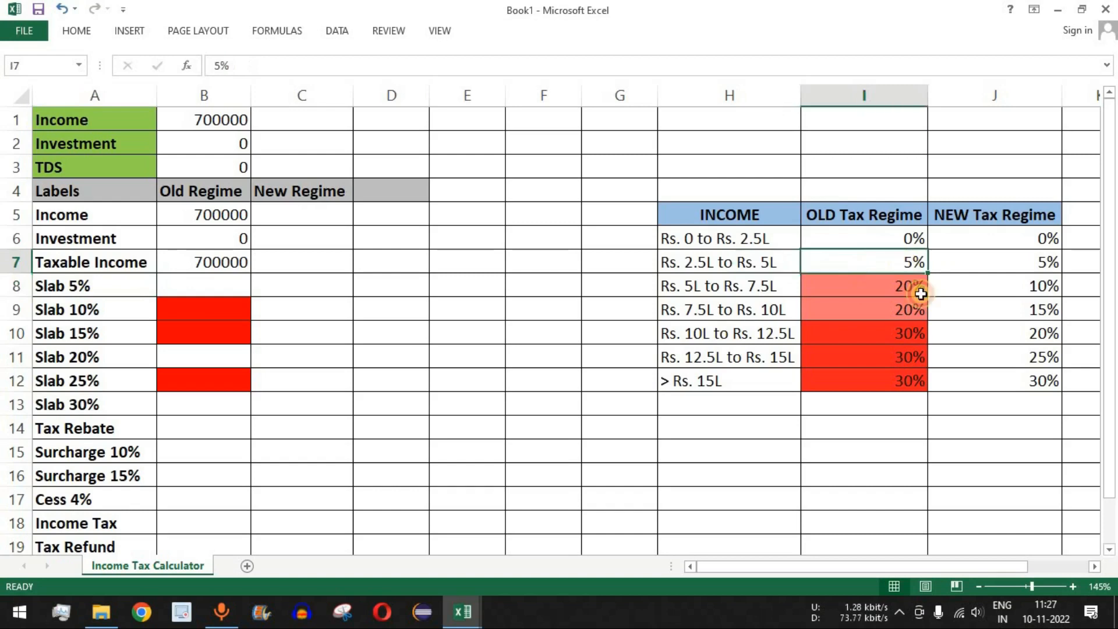
{"action": "left_click", "coordinate": [1011, 259]}
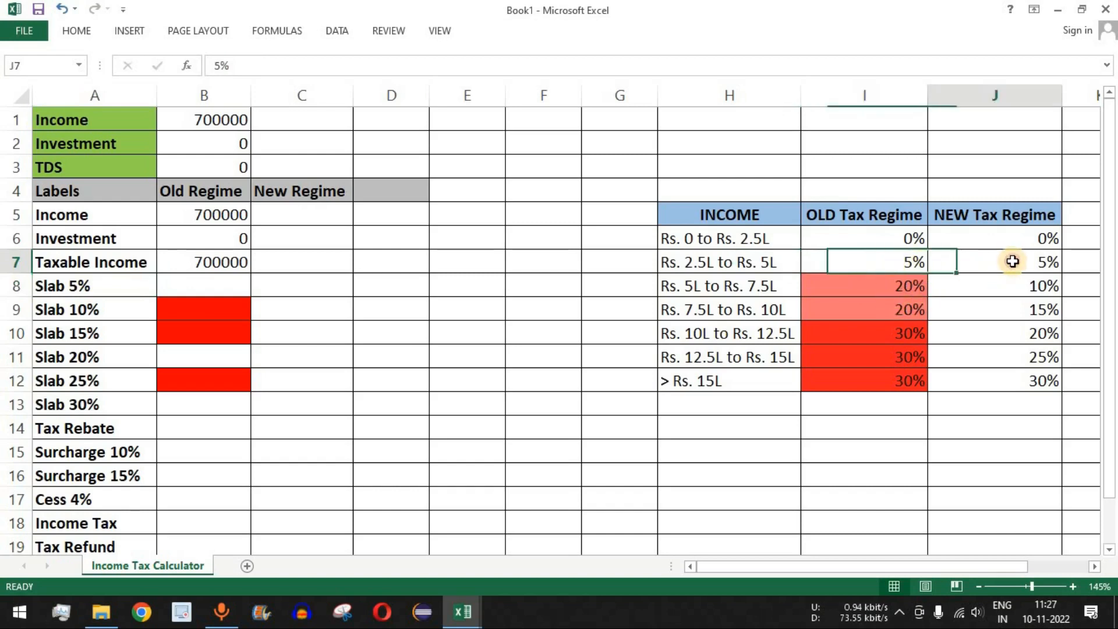
{"action": "left_click_drag", "start_coordinate": [1011, 257], "coordinate": [899, 257]}
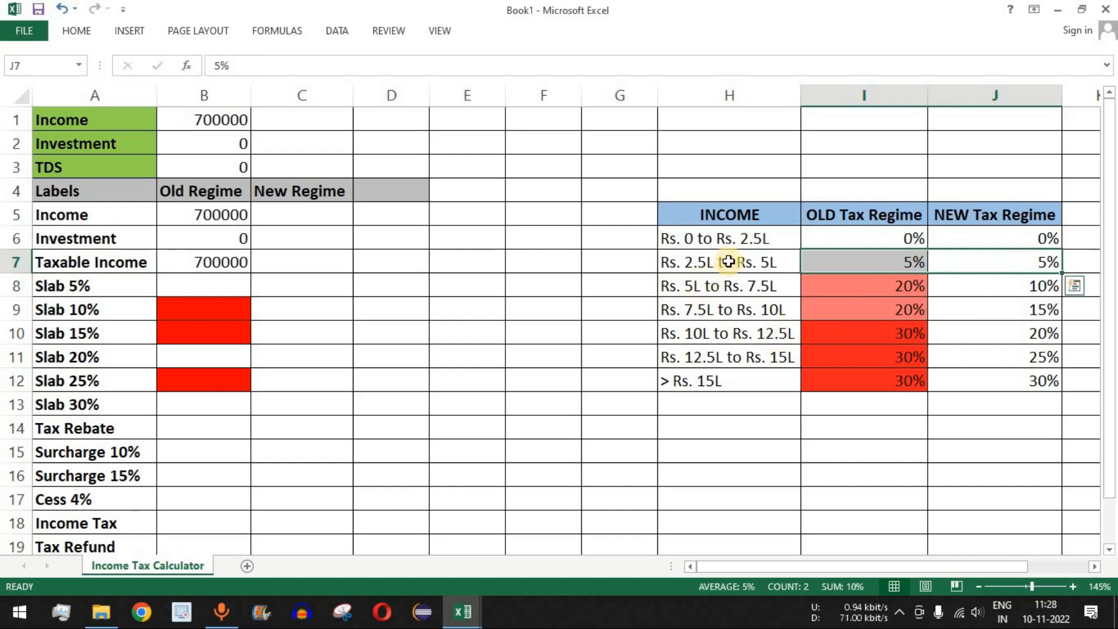
{"action": "left_click", "coordinate": [697, 265]}
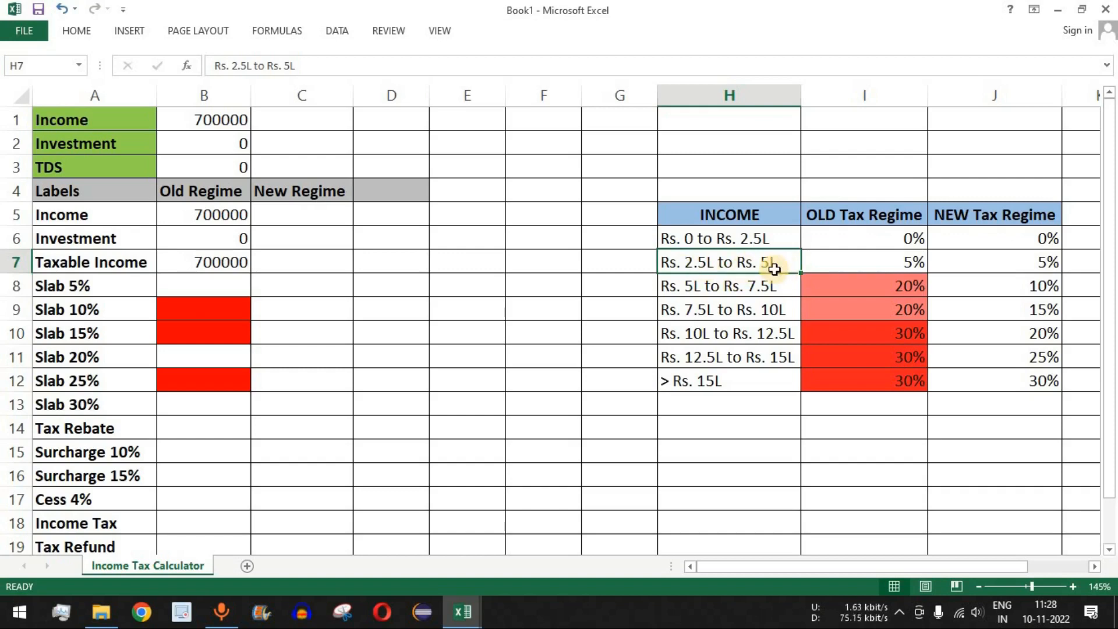
{"action": "left_click_drag", "start_coordinate": [887, 262], "coordinate": [1001, 258]}
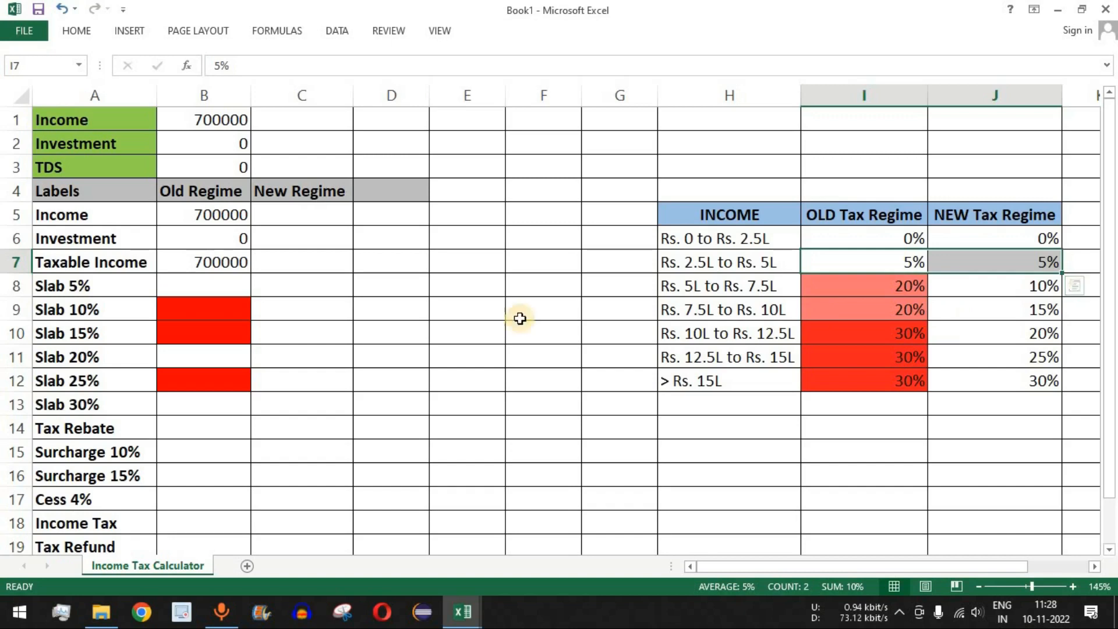
{"action": "left_click", "coordinate": [219, 289]}
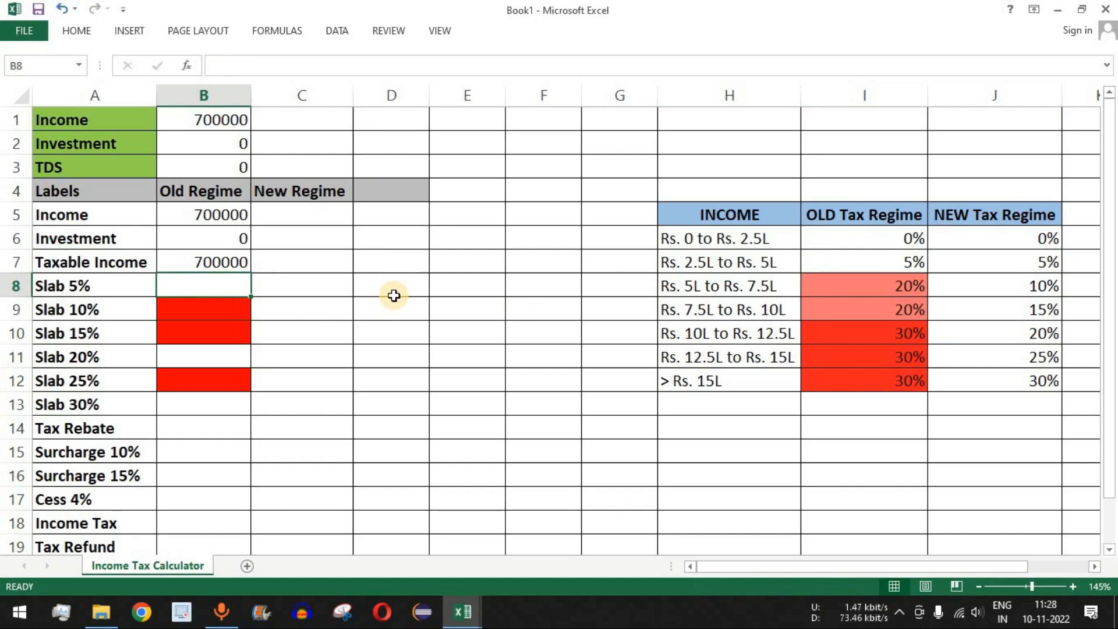
{"action": "type", "text": "="}
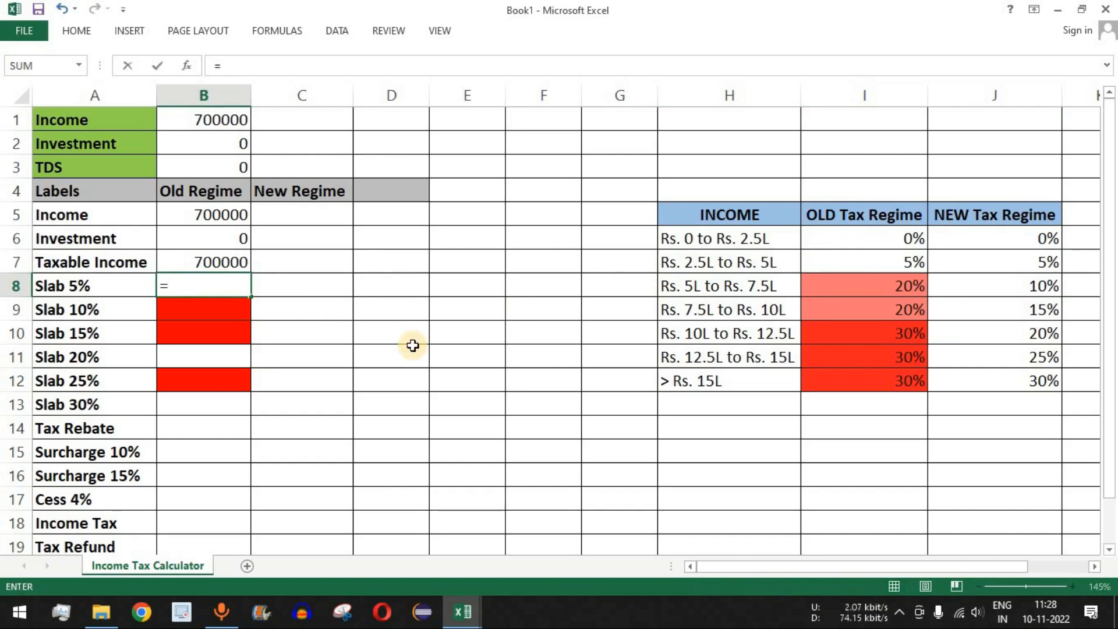
{"action": "type", "text": "if"}
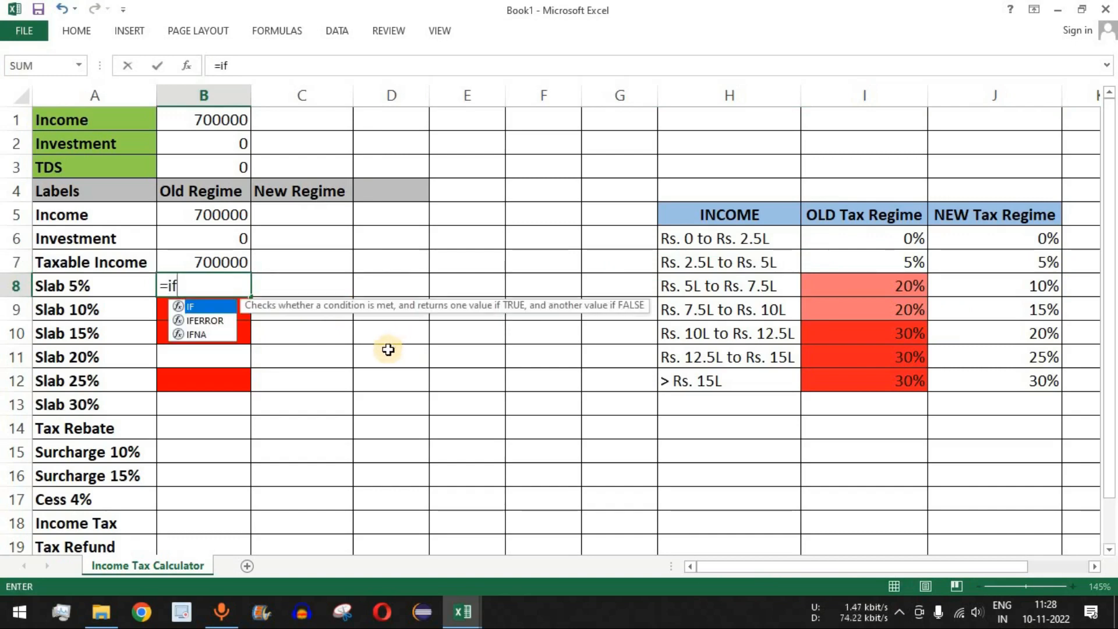
{"action": "double_click", "coordinate": [196, 307]}
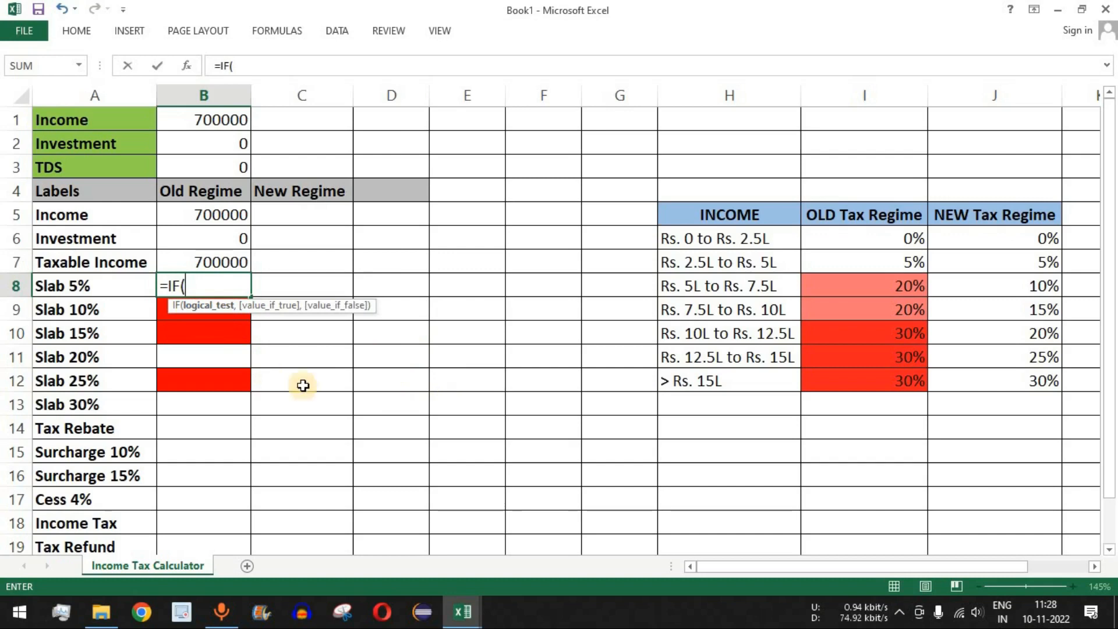
{"action": "left_click", "coordinate": [214, 265]}
{"action": "type", "text": ">500000"}
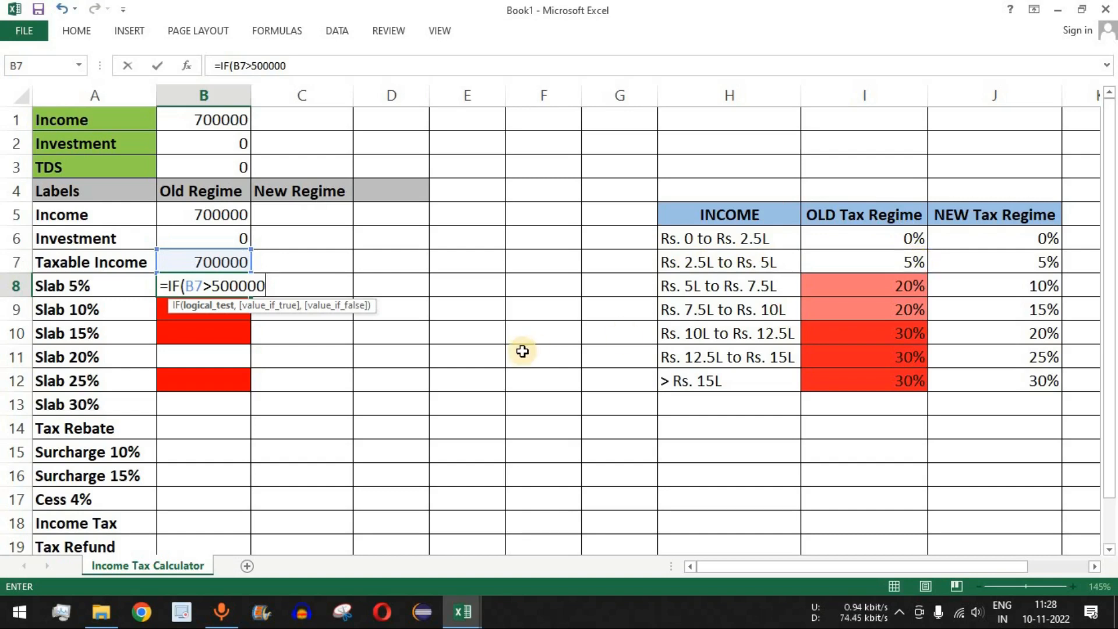
{"action": "type", "text": ",("}
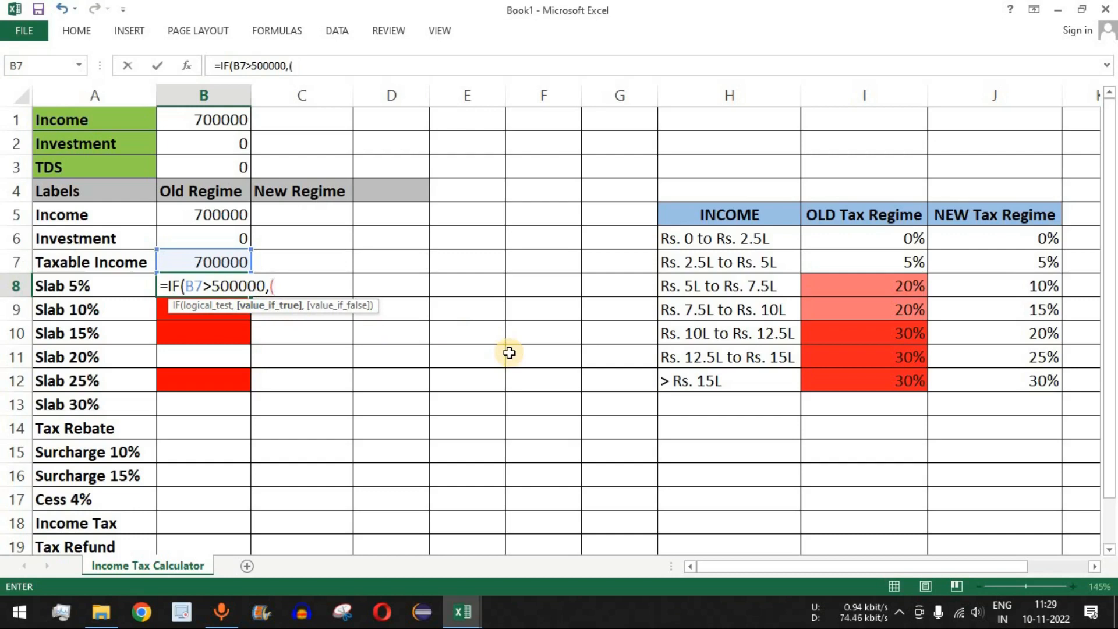
{"action": "type", "text": "500000"}
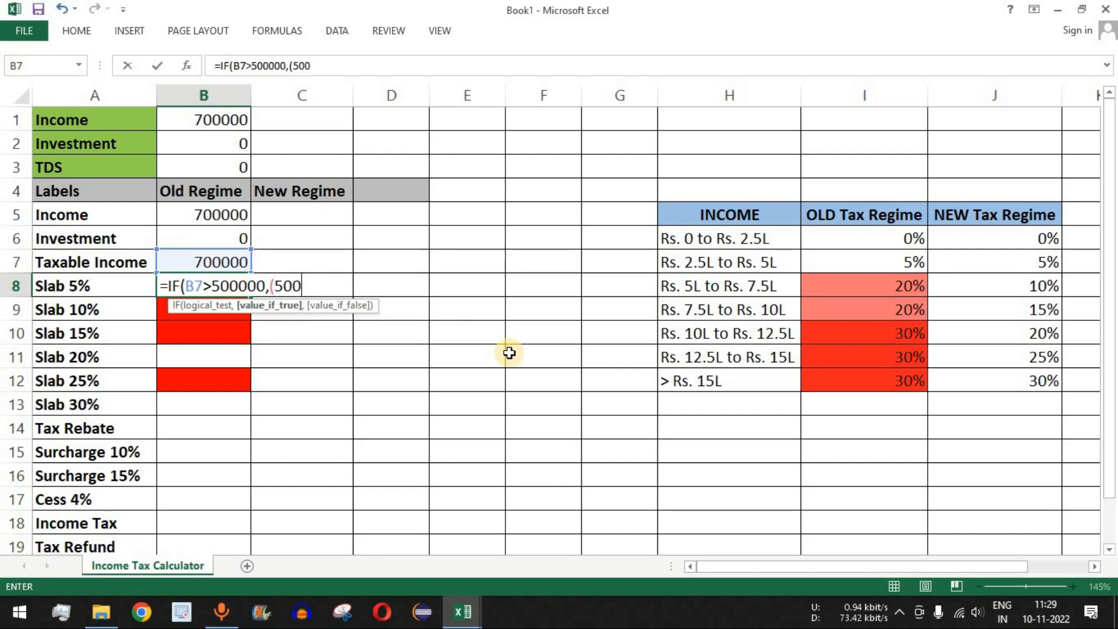
{"action": "type", "text": "-2500"}
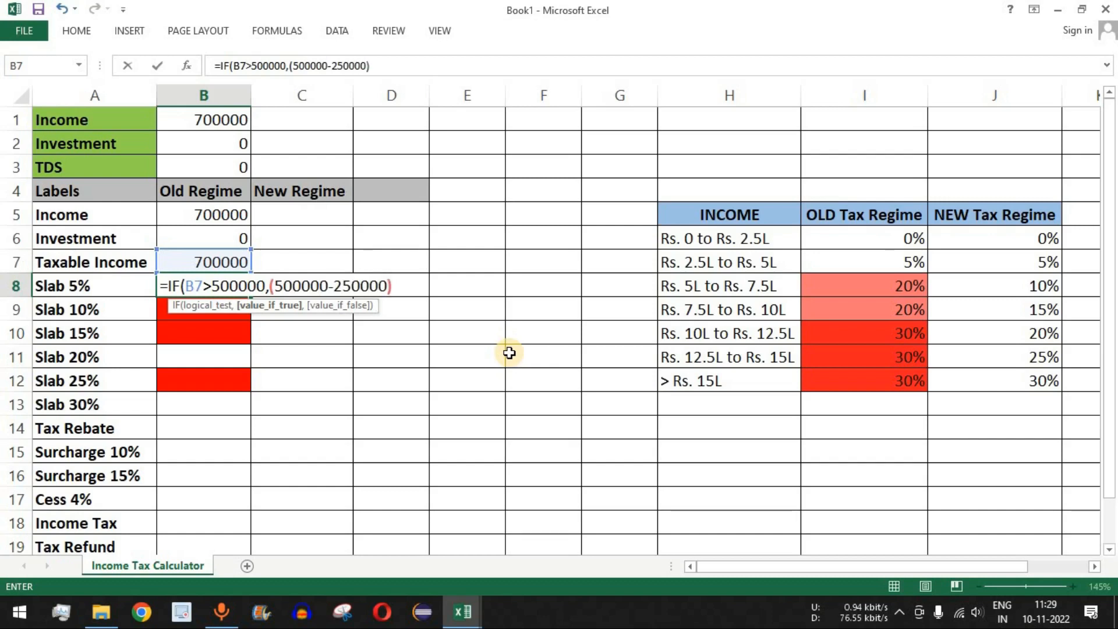
{"action": "type", "text": "00)"}
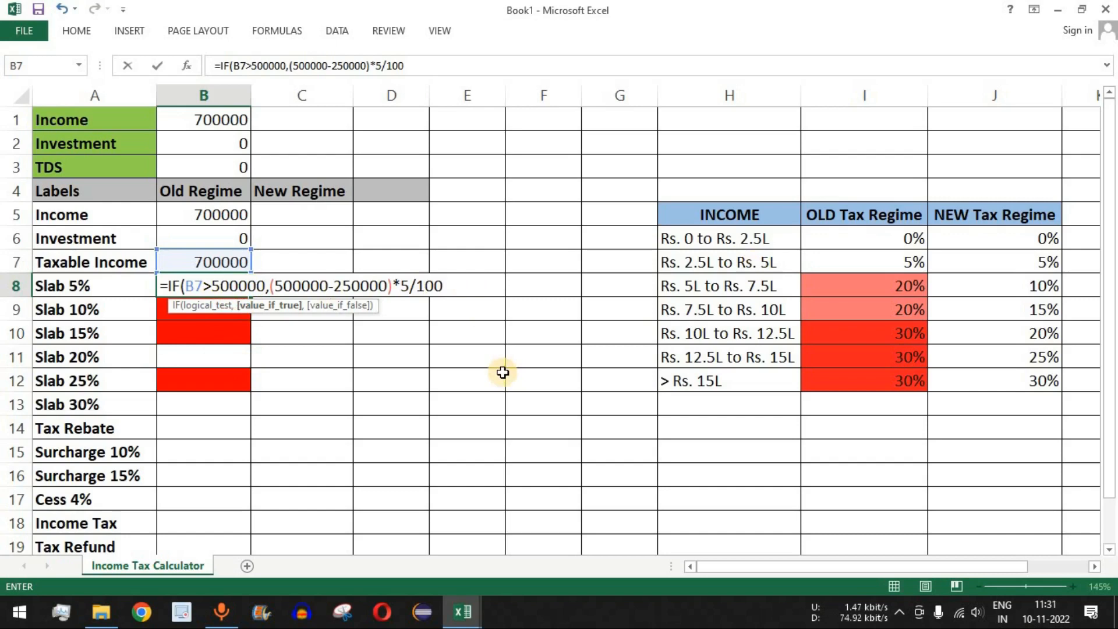
Step: Extend the Slab 5% formula in B8 with a nested IF(B7>250000, as its value if false
{"action": "type", "text": ","}
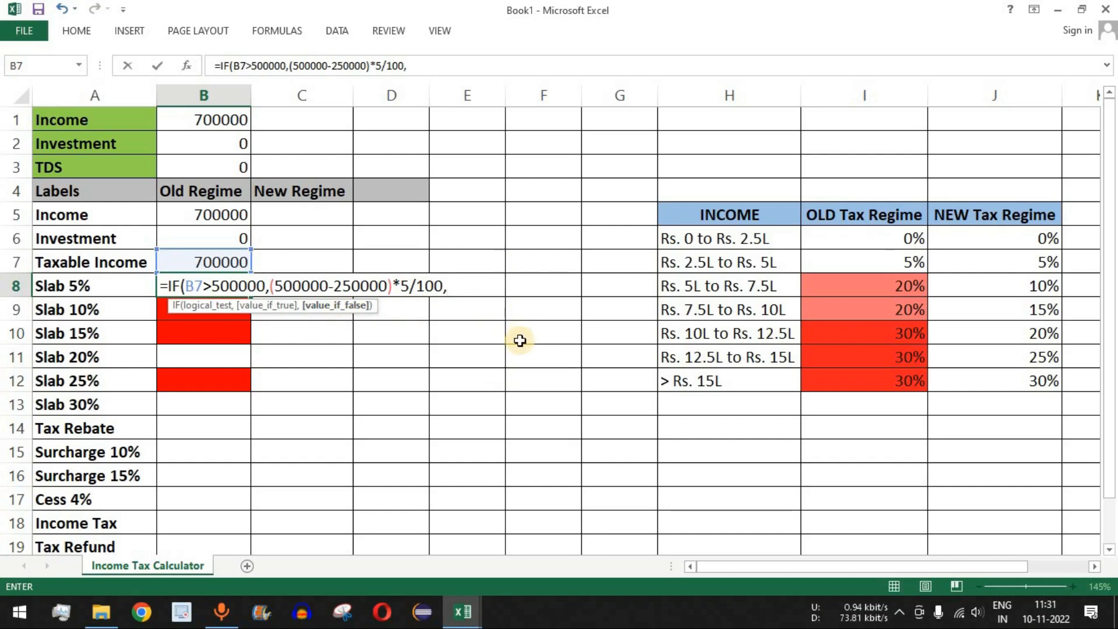
{"action": "type", "text": "if"}
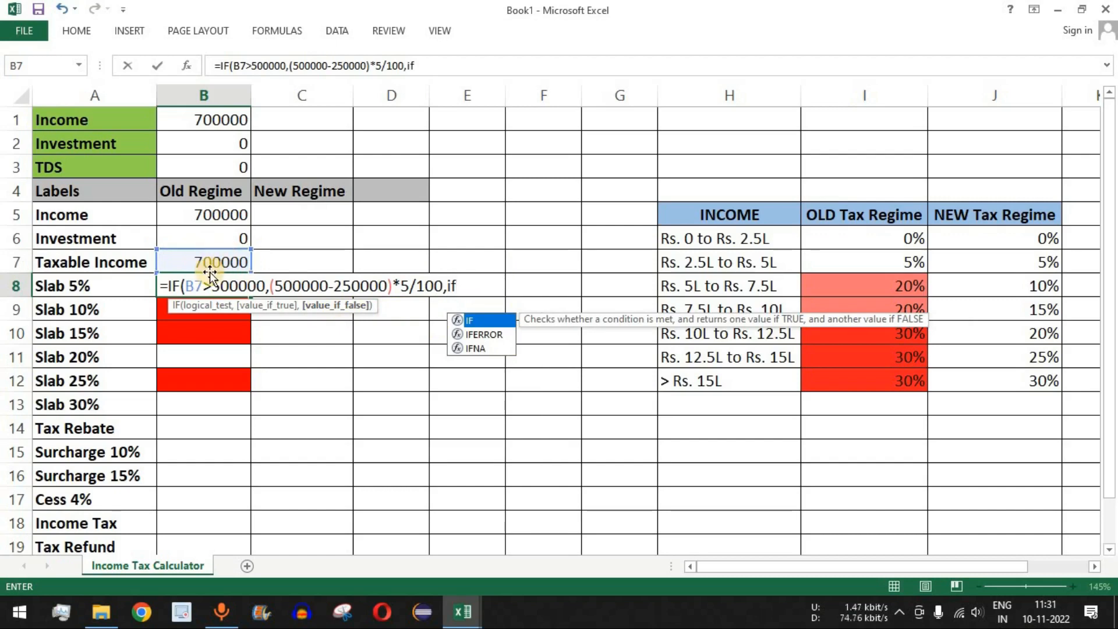
{"action": "double_click", "coordinate": [480, 319]}
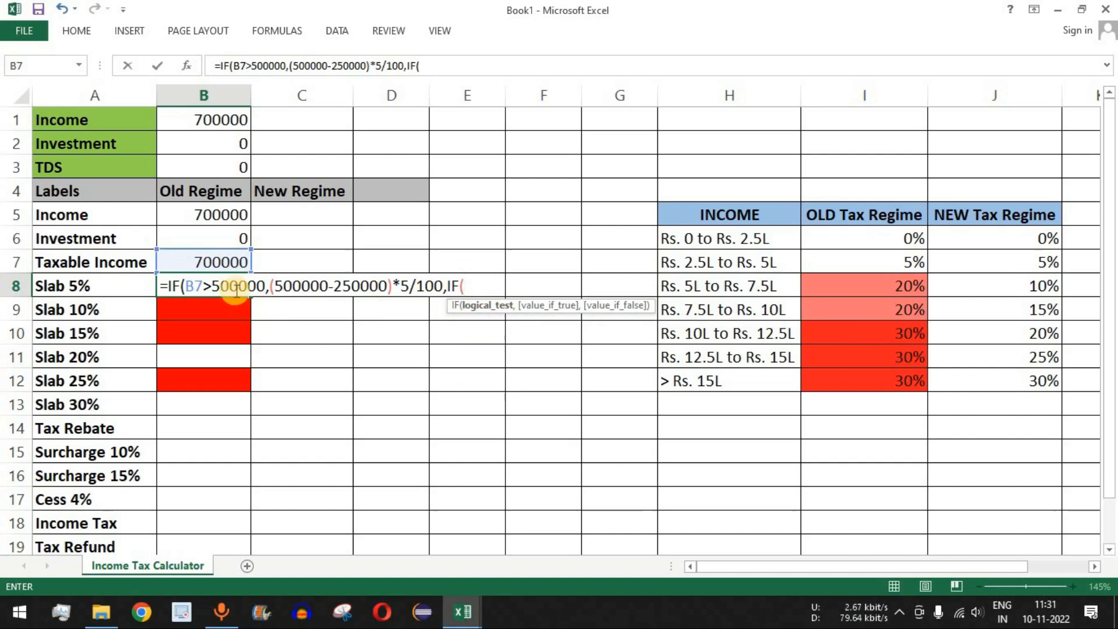
{"action": "left_click", "coordinate": [217, 260]}
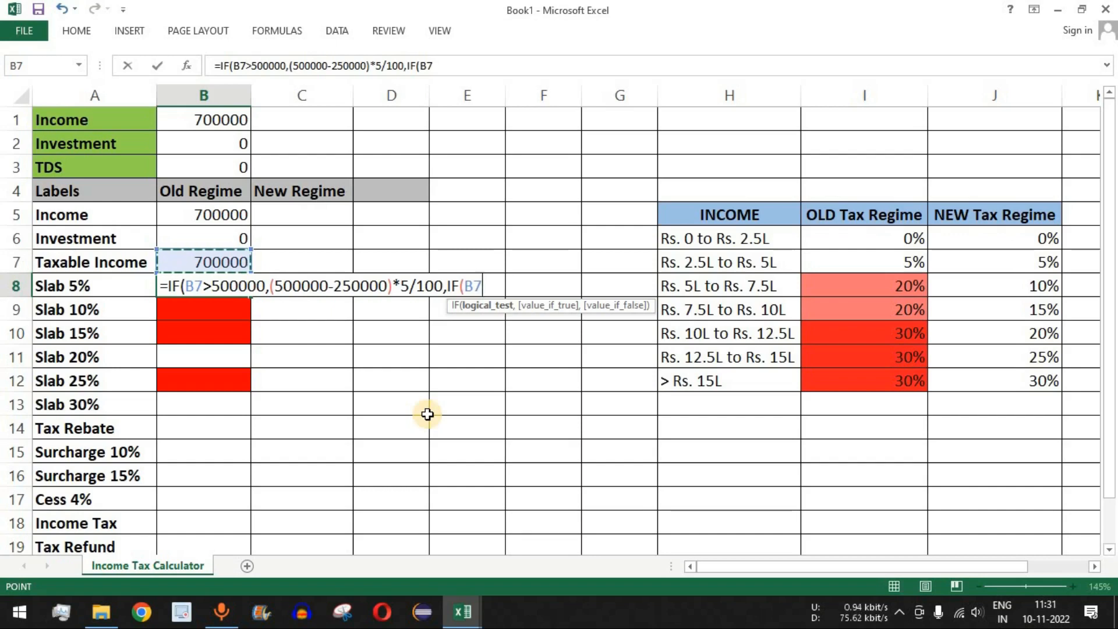
{"action": "type", "text": ">250000"}
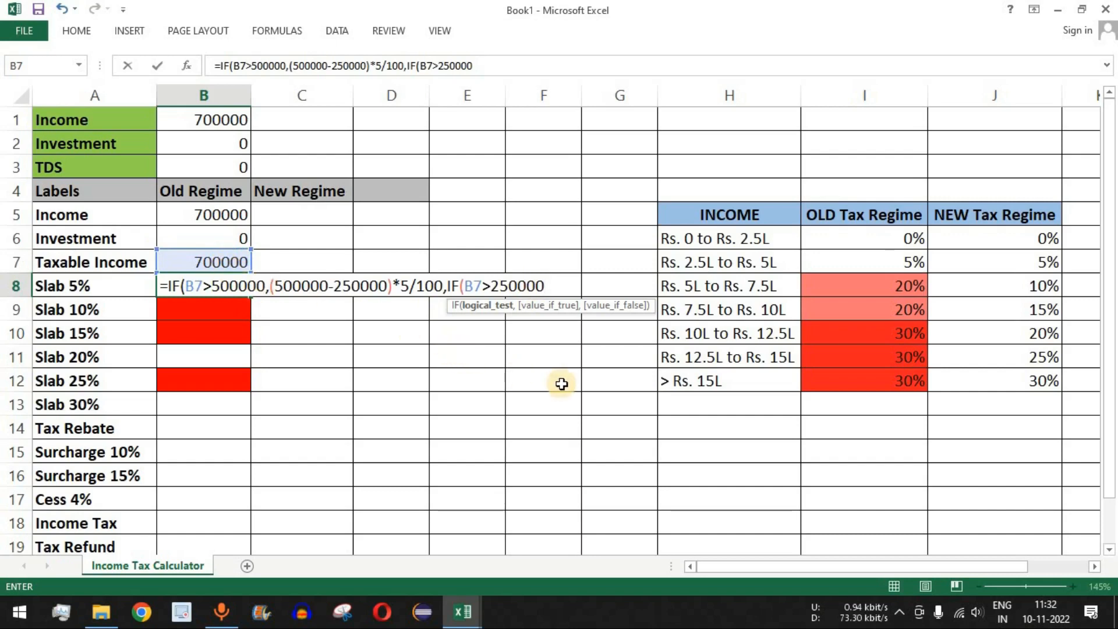
{"action": "type", "text": ","}
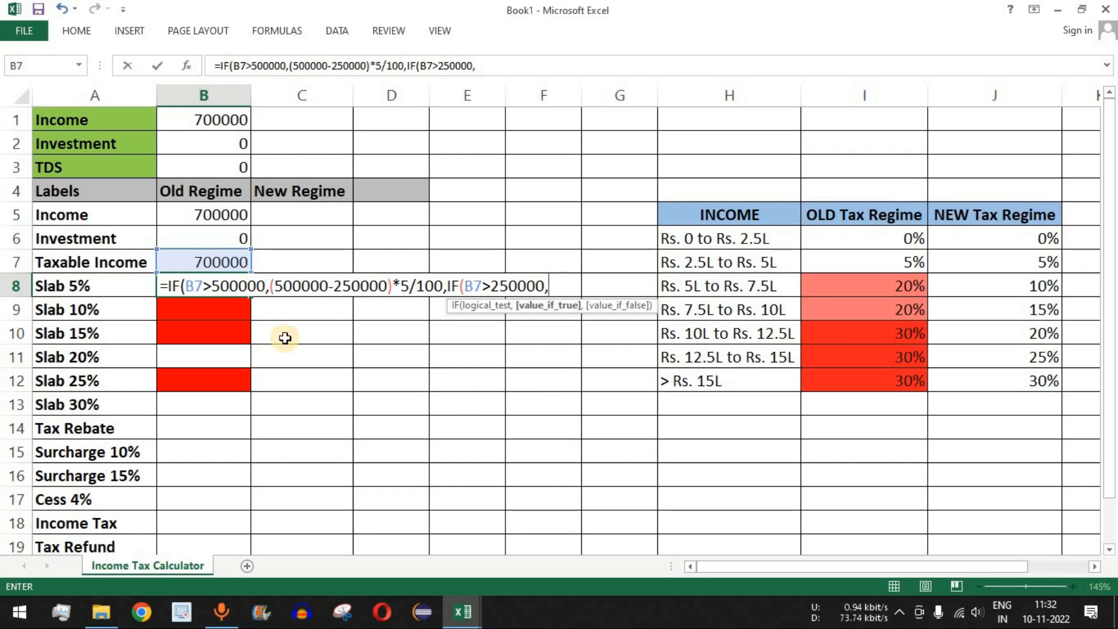
Step: Complete the Slab 5% formula in B8 with (B7-250000)*5/100 for the nested IF's true case and 0 otherwise, and enter it
{"action": "type", "text": "("}
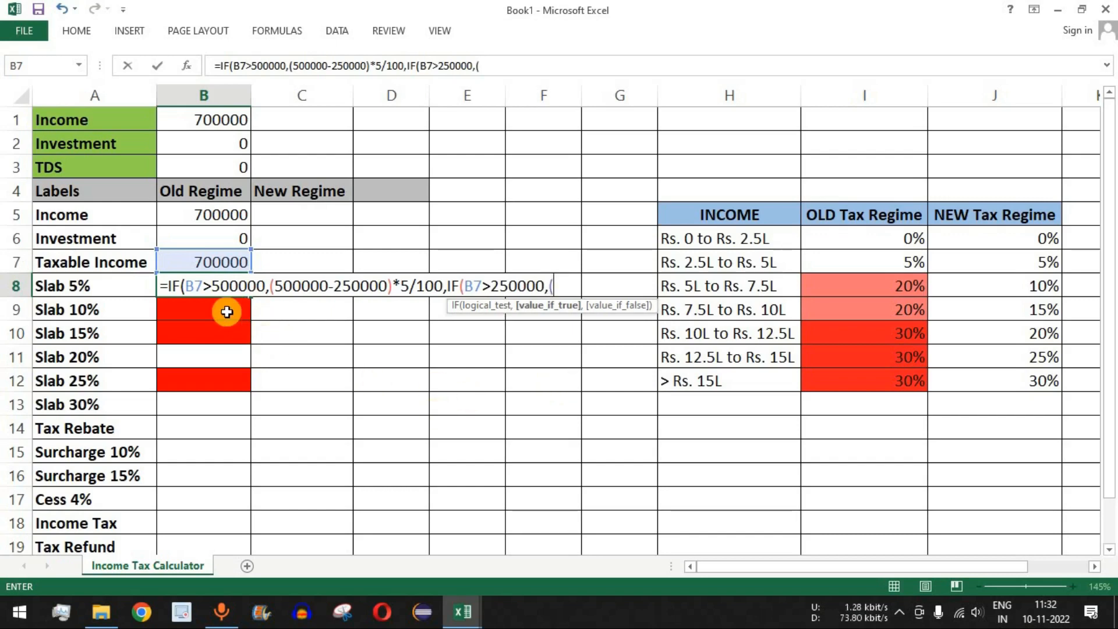
{"action": "left_click", "coordinate": [212, 262]}
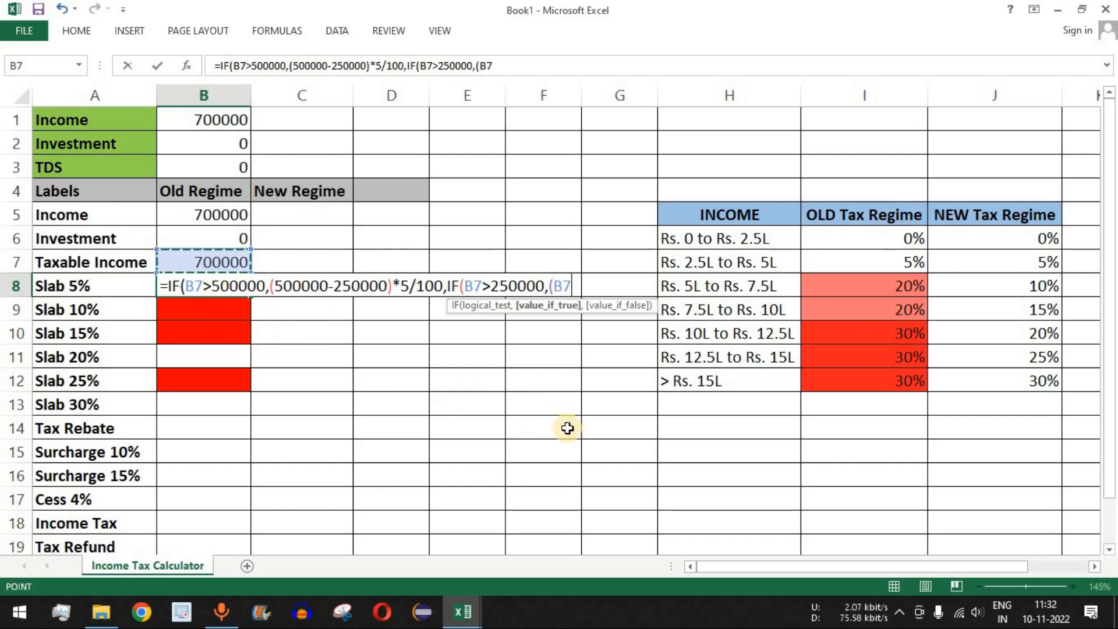
{"action": "type", "text": "-"}
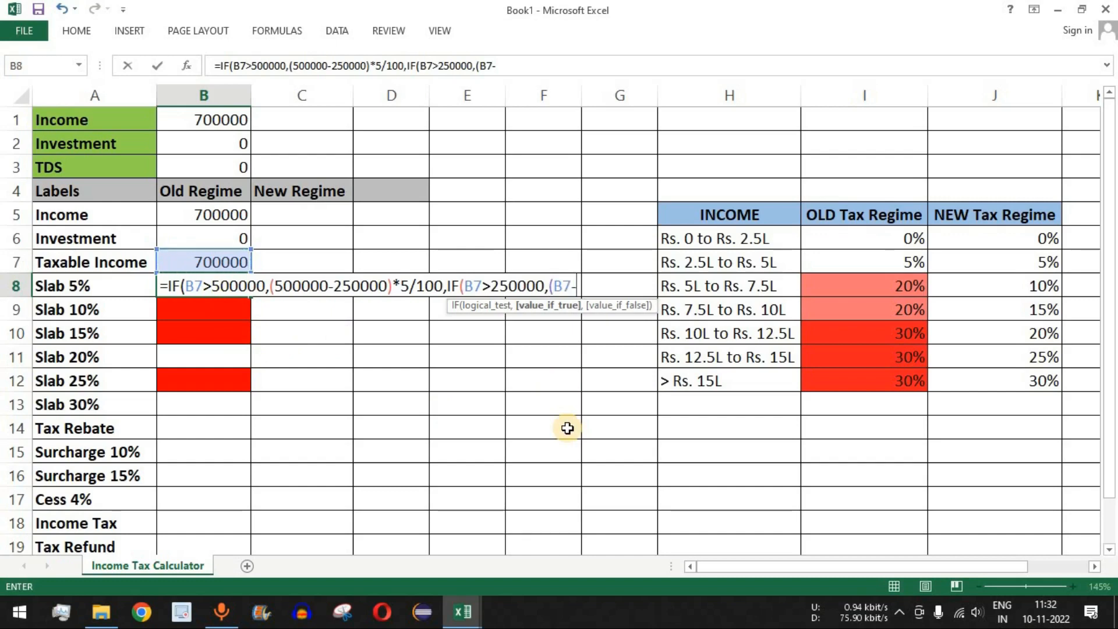
{"action": "type", "text": "250000"}
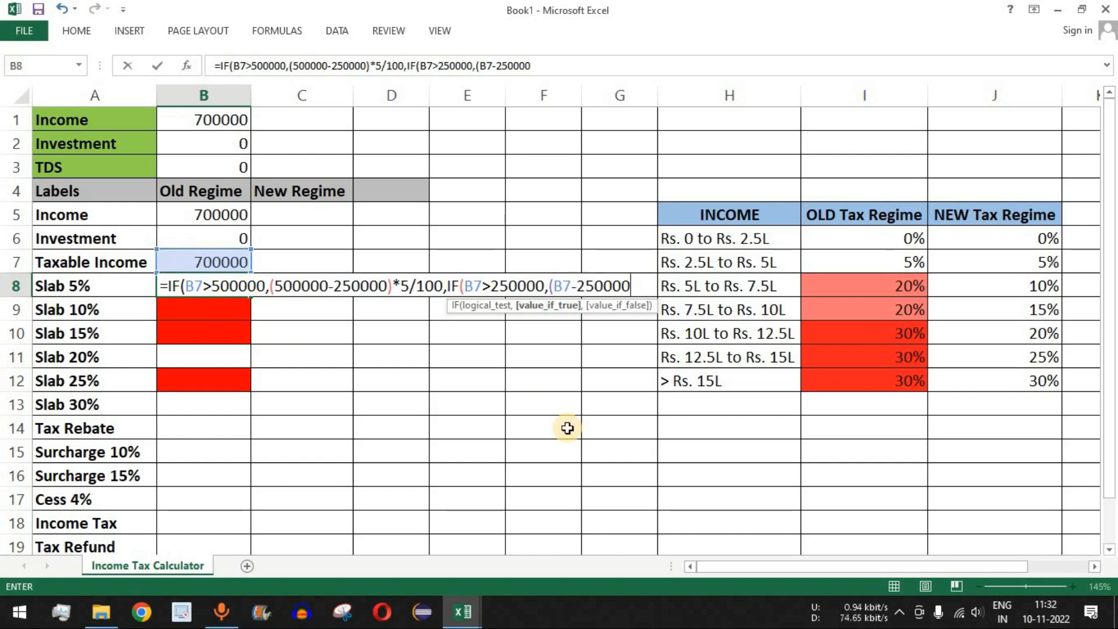
{"action": "type", "text": ")*5/100"}
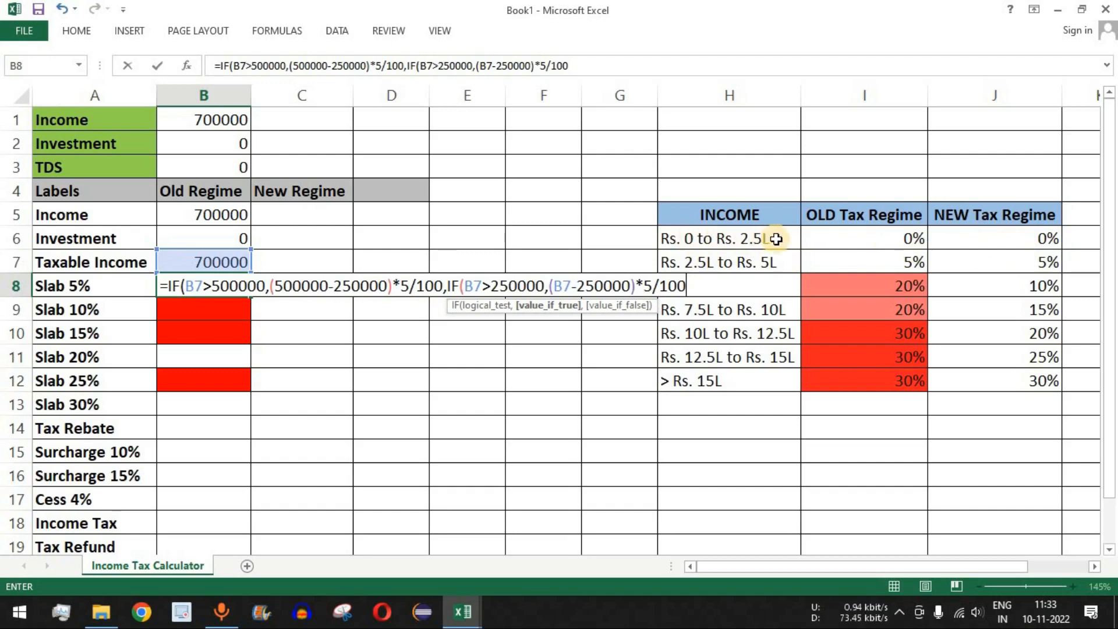
{"action": "type", "text": ","}
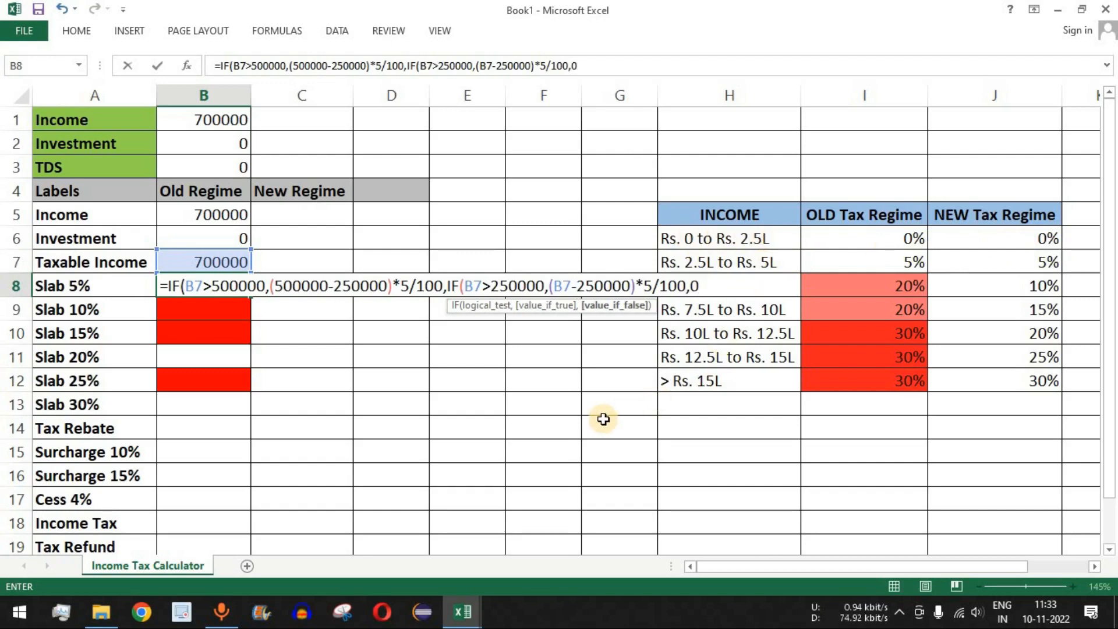
{"action": "type", "text": "0))"}
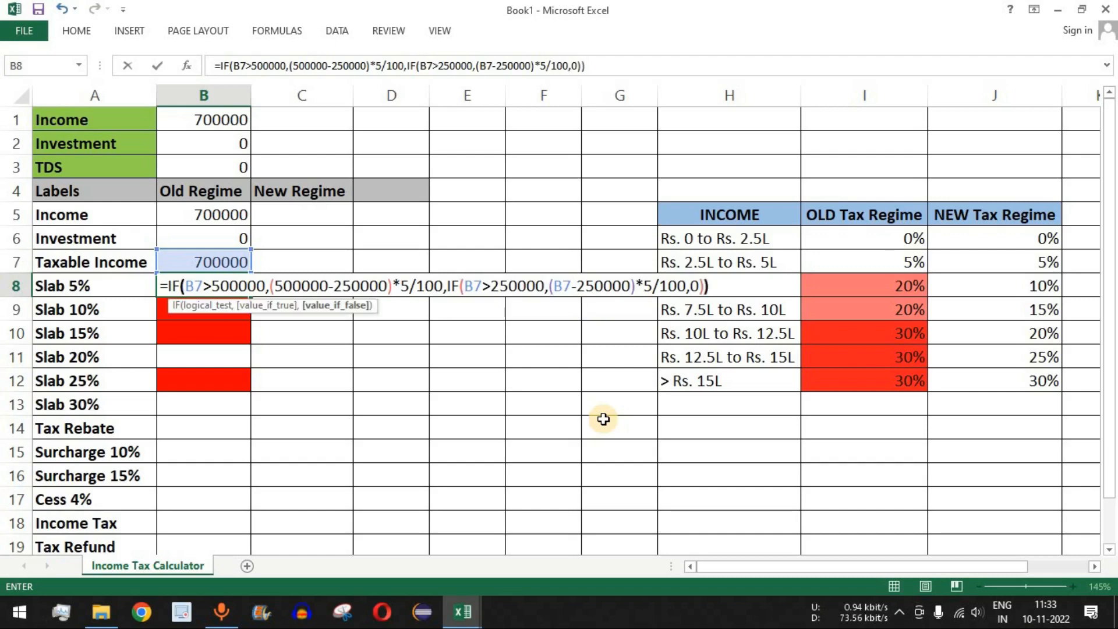
{"action": "key", "text": "Return"}
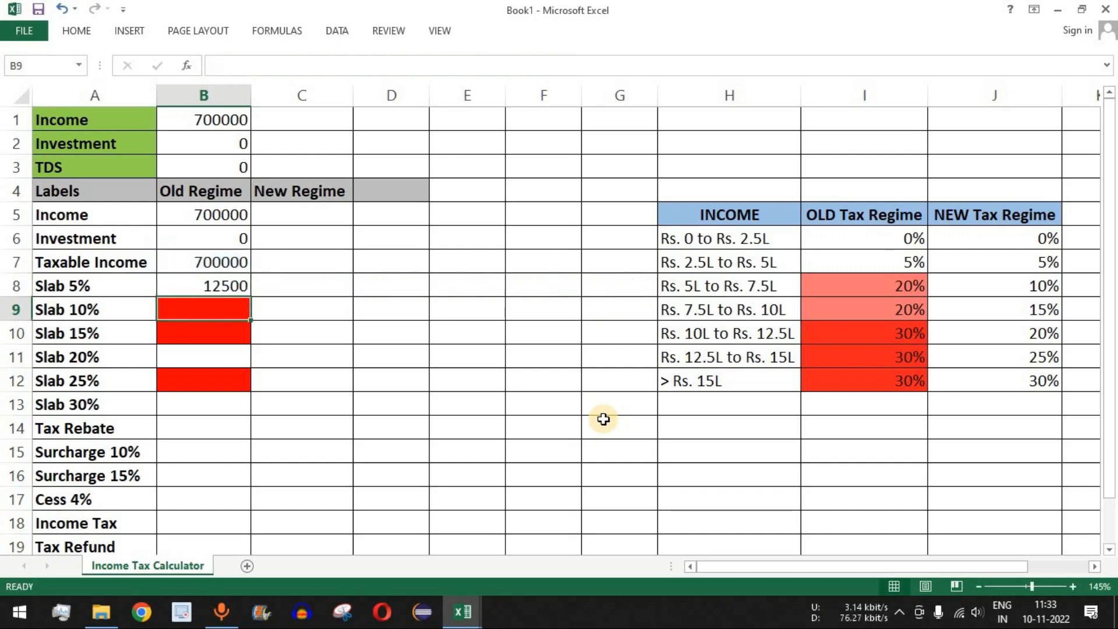
Step: Check the Old Regime Slab 5% result in B8 against the Taxable Income in B7
{"action": "left_click", "coordinate": [224, 286]}
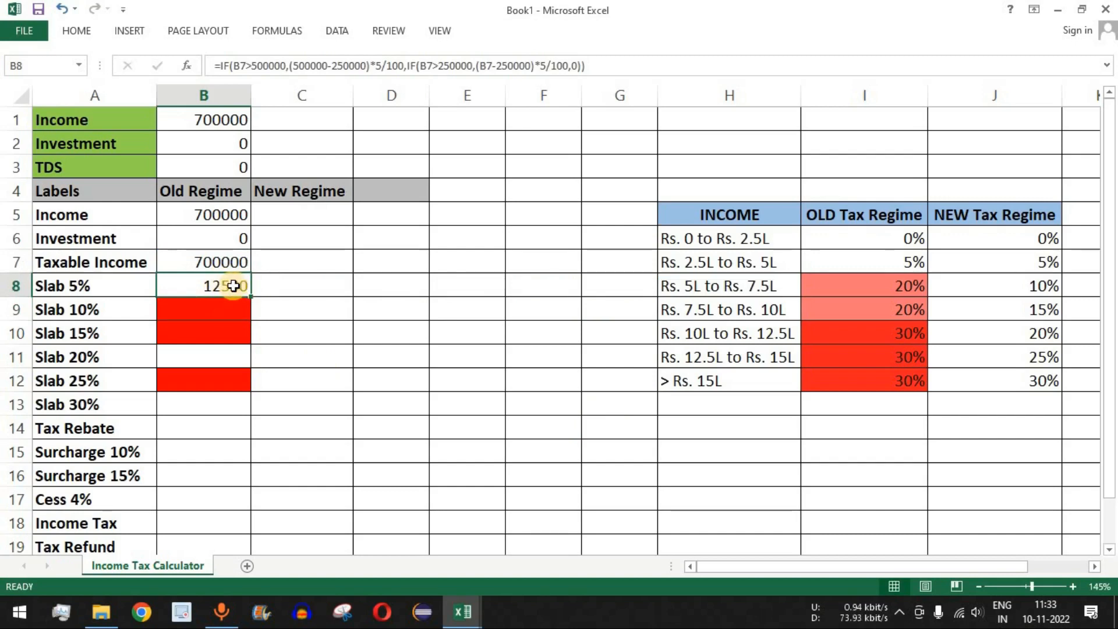
{"action": "left_click", "coordinate": [219, 262]}
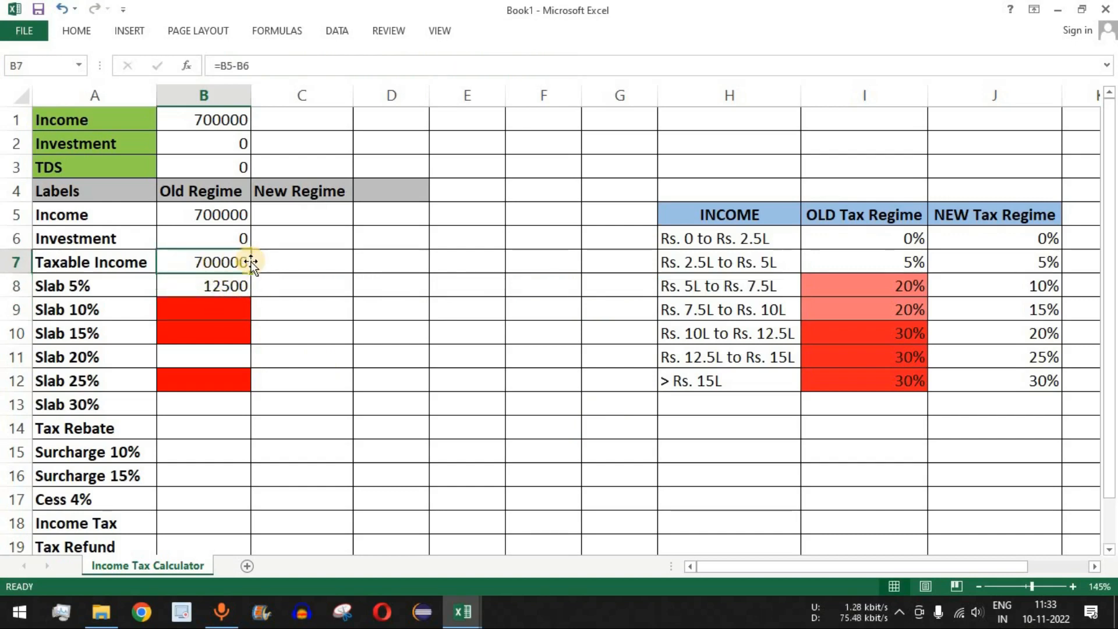
{"action": "left_click", "coordinate": [220, 284]}
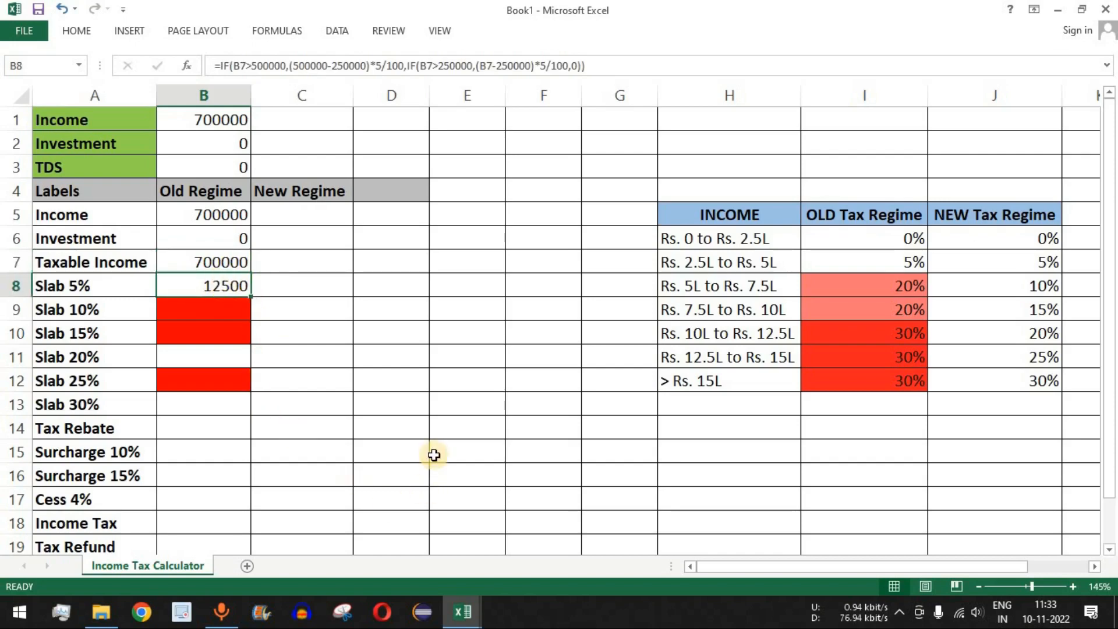
Step: Open Calculator, work out 250000 × 5 ÷ 100 to verify the Slab 5% tax, and return to the Excel workbook
{"action": "key", "text": "super"}
{"action": "type", "text": "calculator"}
{"action": "key", "text": "Return"}
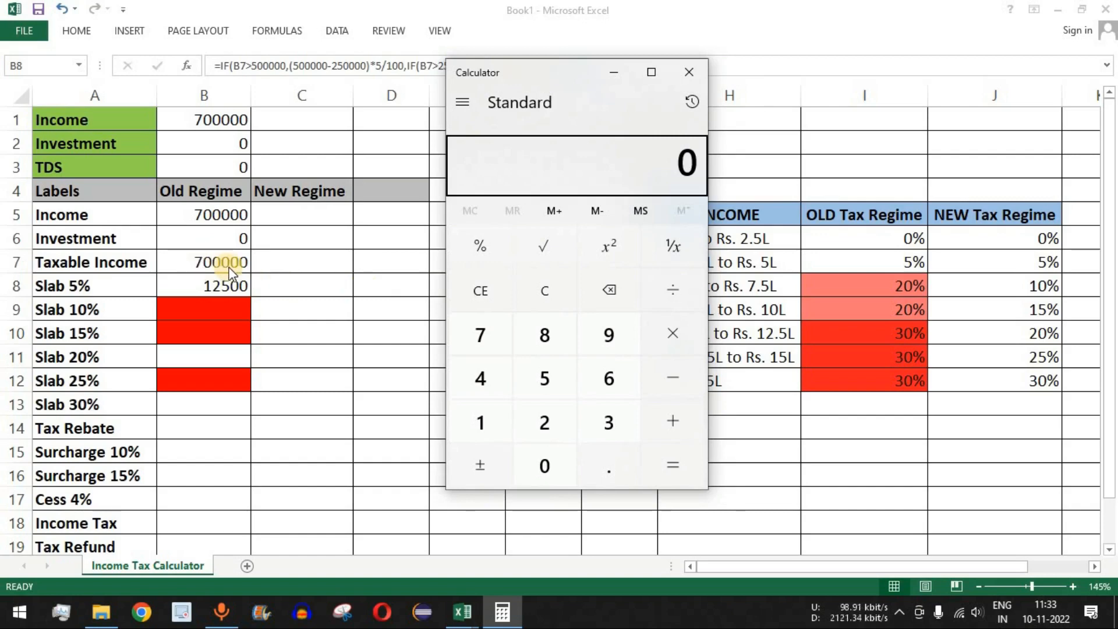
{"action": "left_click", "coordinate": [544, 423]}
{"action": "left_click", "coordinate": [544, 378]}
{"action": "double_click", "coordinate": [544, 465]}
{"action": "double_click", "coordinate": [544, 465]}
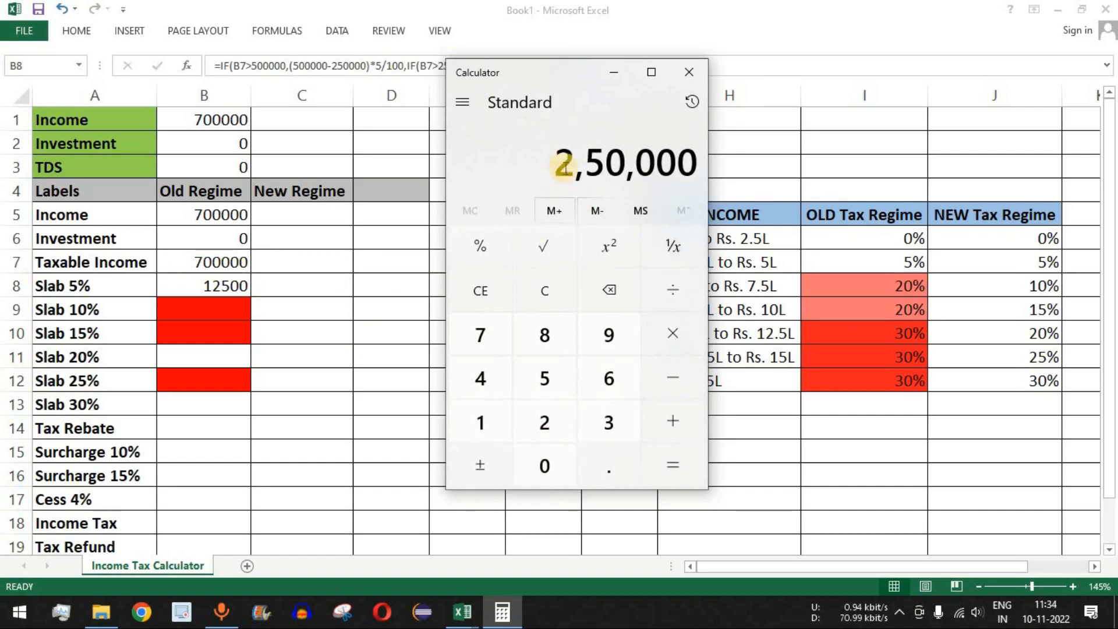
{"action": "left_click", "coordinate": [680, 331]}
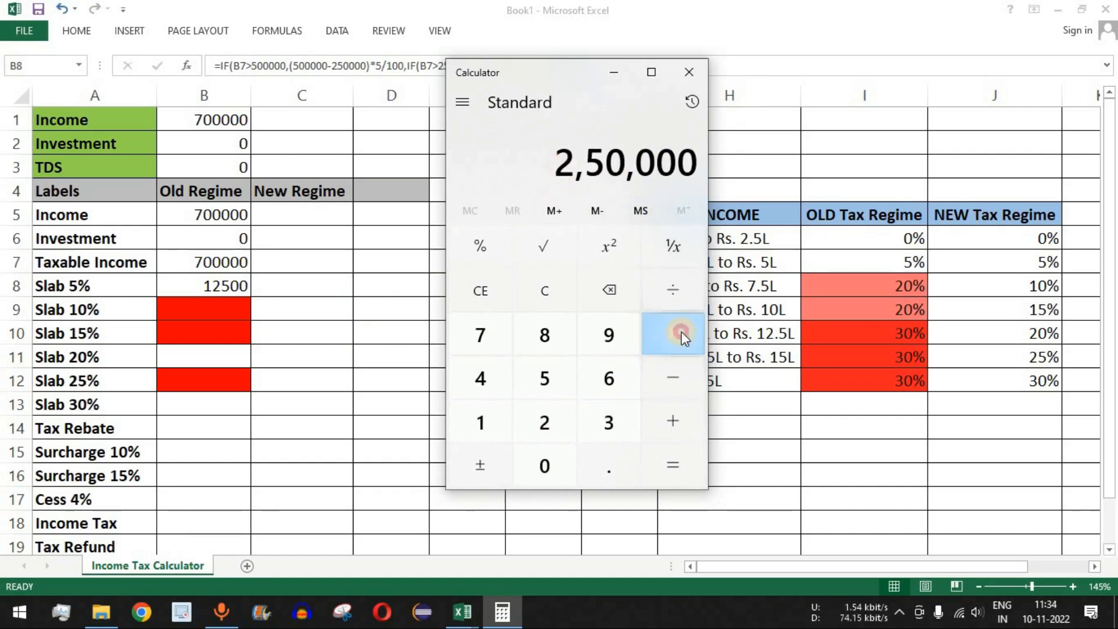
{"action": "left_click", "coordinate": [545, 379]}
{"action": "left_click", "coordinate": [671, 310]}
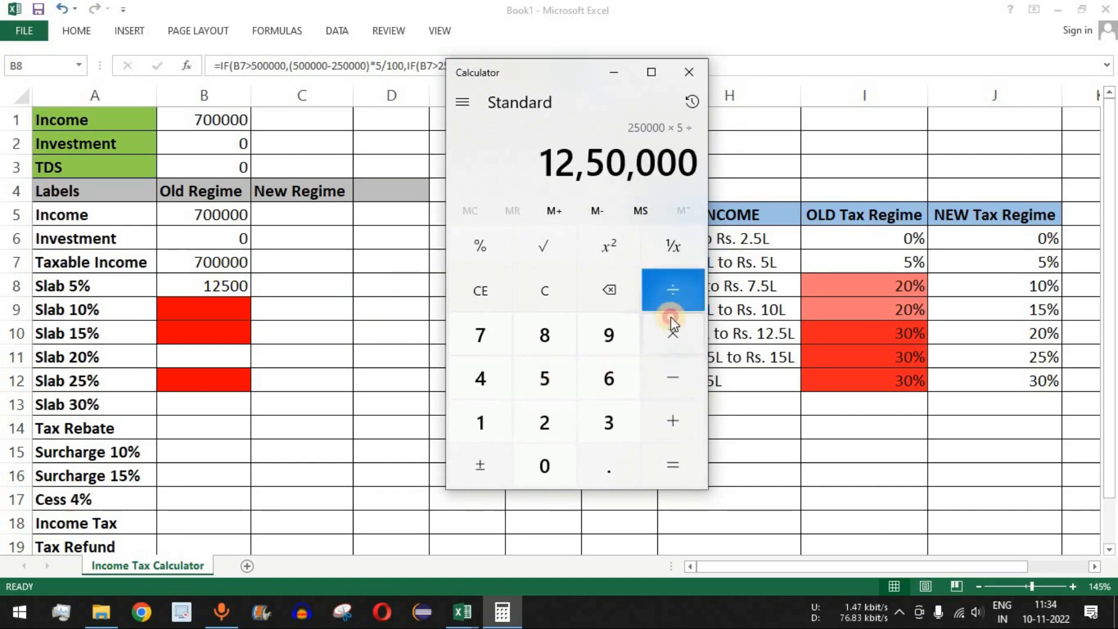
{"action": "left_click", "coordinate": [481, 423]}
{"action": "double_click", "coordinate": [545, 466]}
{"action": "left_click", "coordinate": [672, 465]}
{"action": "left_click_drag", "start_coordinate": [591, 163], "coordinate": [697, 164]}
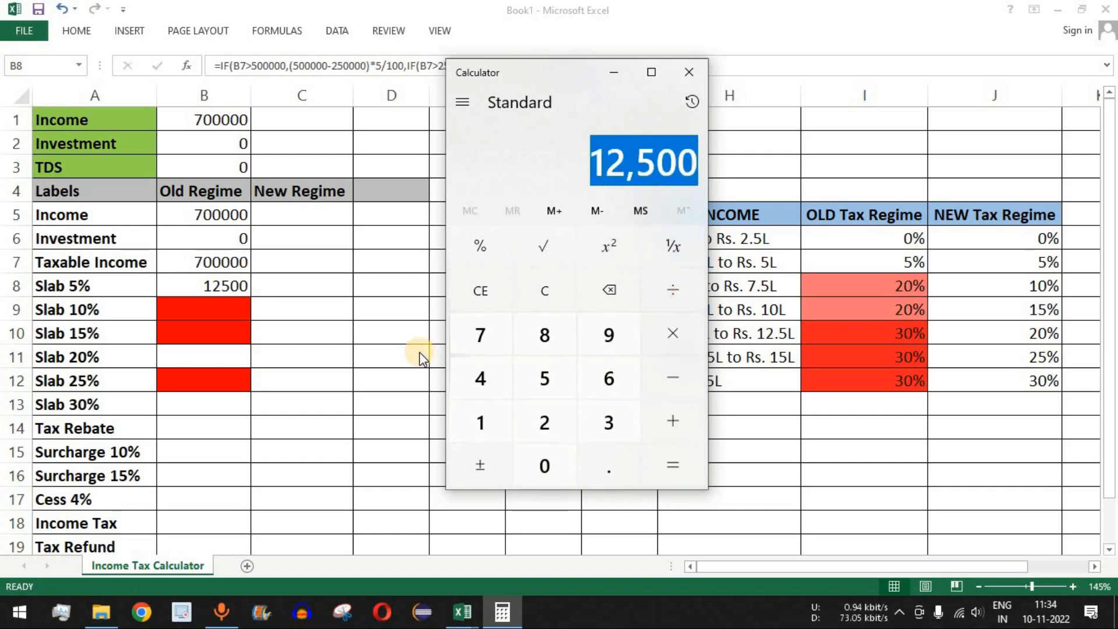
{"action": "key", "text": "alt+Tab"}
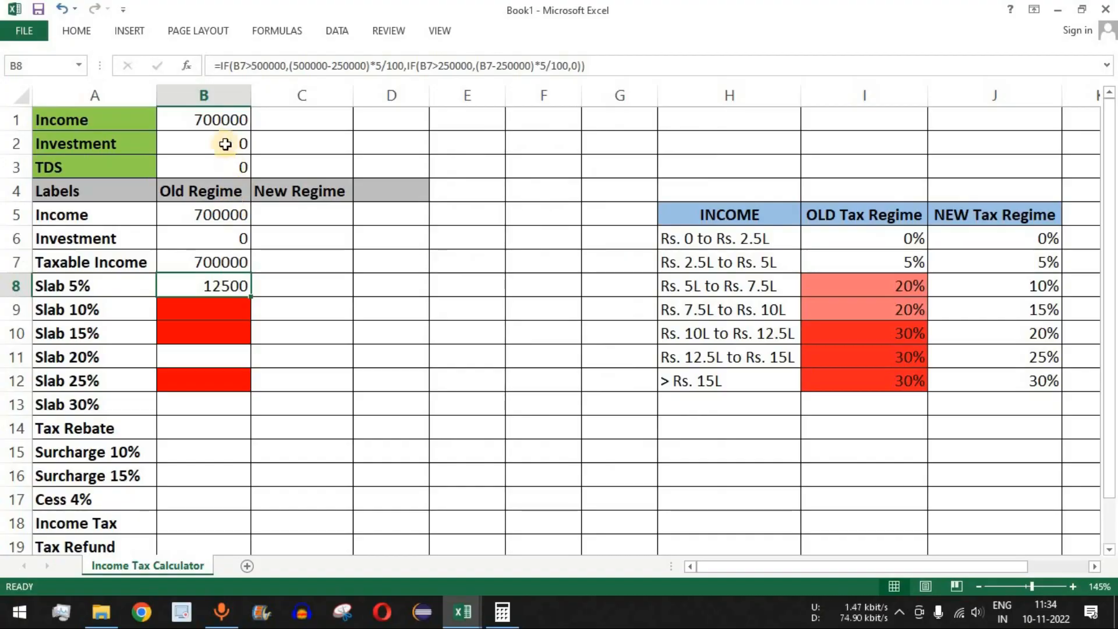
Step: Set the Income input in B1 to 400000 and compare the Slab 5% tax in B8 with the Rs. 2.5L to Rs. 5L slab
{"action": "left_click", "coordinate": [221, 122]}
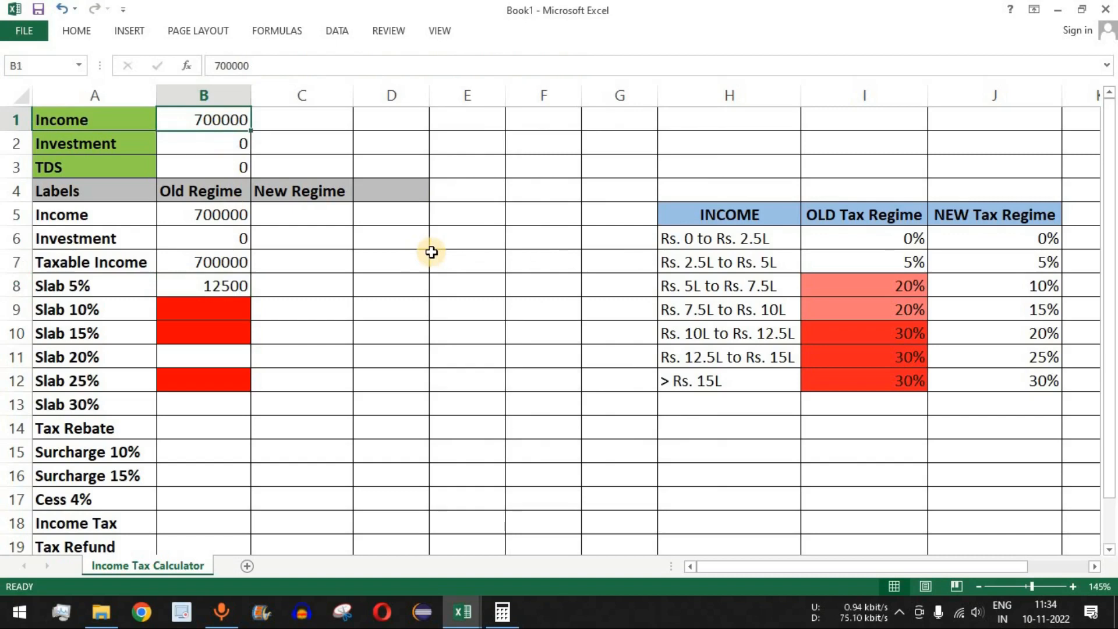
{"action": "type", "text": "40"}
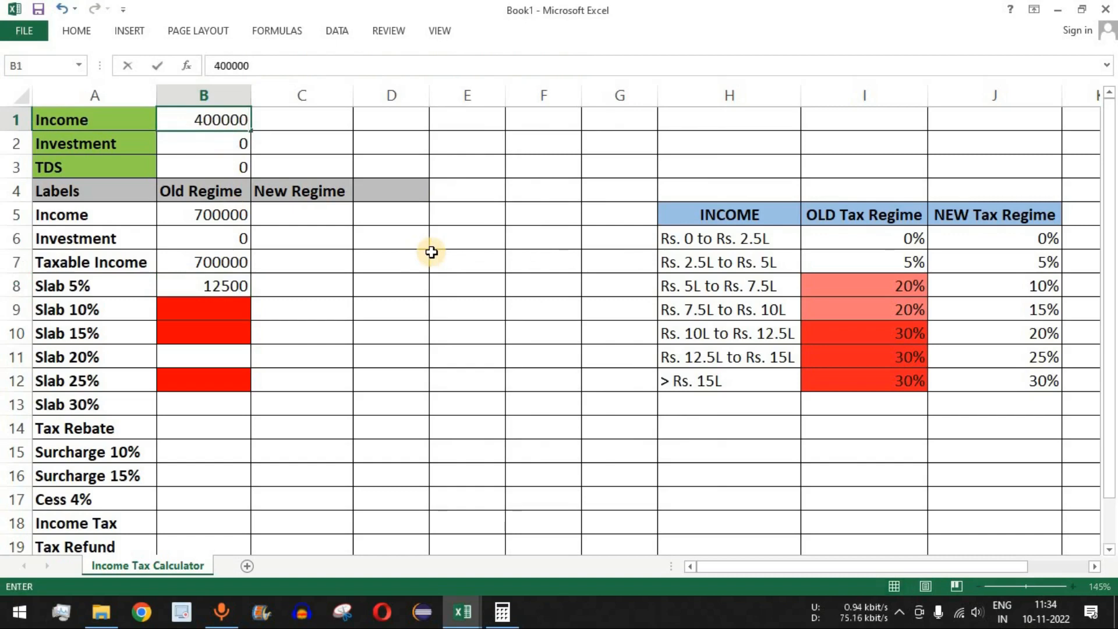
{"action": "key", "text": "Return"}
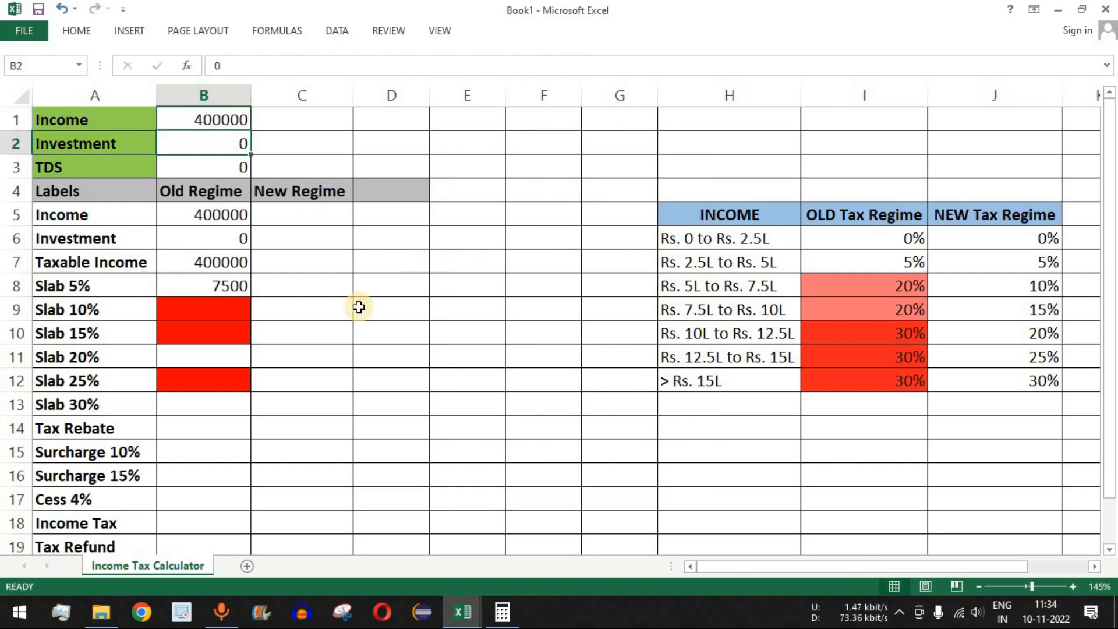
{"action": "left_click", "coordinate": [227, 120]}
{"action": "left_click", "coordinate": [236, 287]}
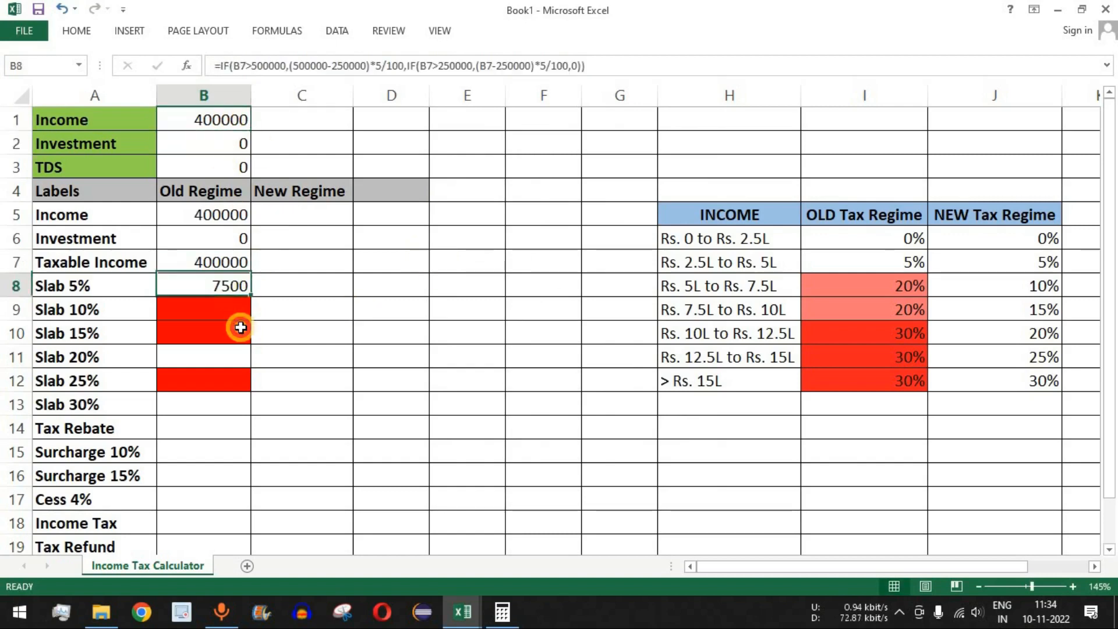
{"action": "left_click", "coordinate": [714, 261]}
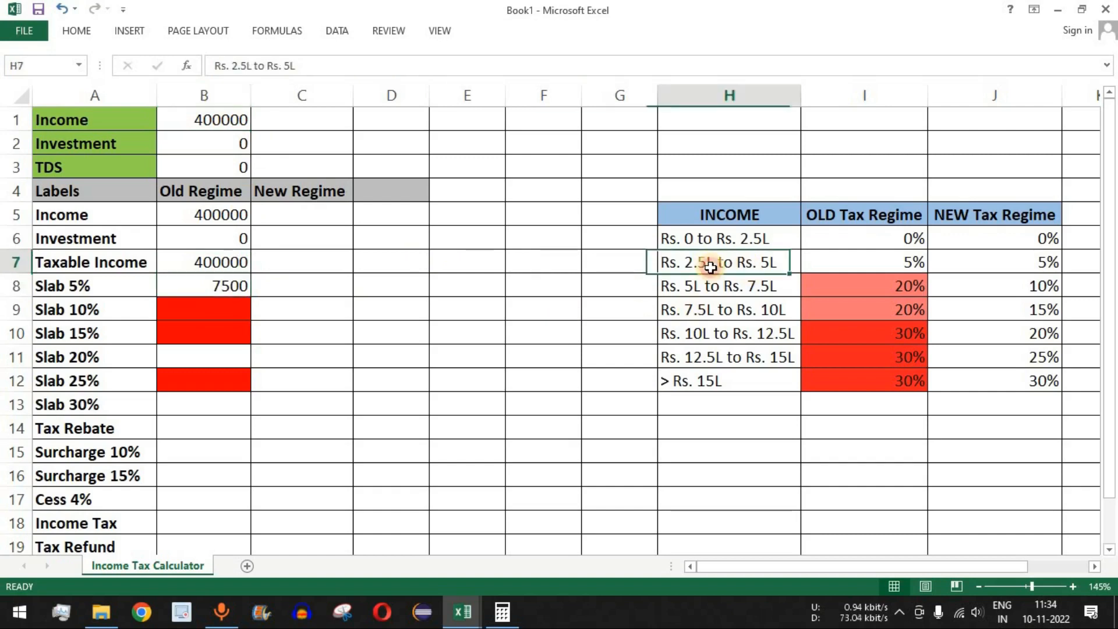
Step: Switch to Calculator and subtract 250000 from 400000 to find the income taxable in the 5% slab
{"action": "left_click", "coordinate": [495, 624]}
{"action": "key", "text": "Escape"}
{"action": "left_click", "coordinate": [476, 385]}
{"action": "left_click", "coordinate": [538, 469]}
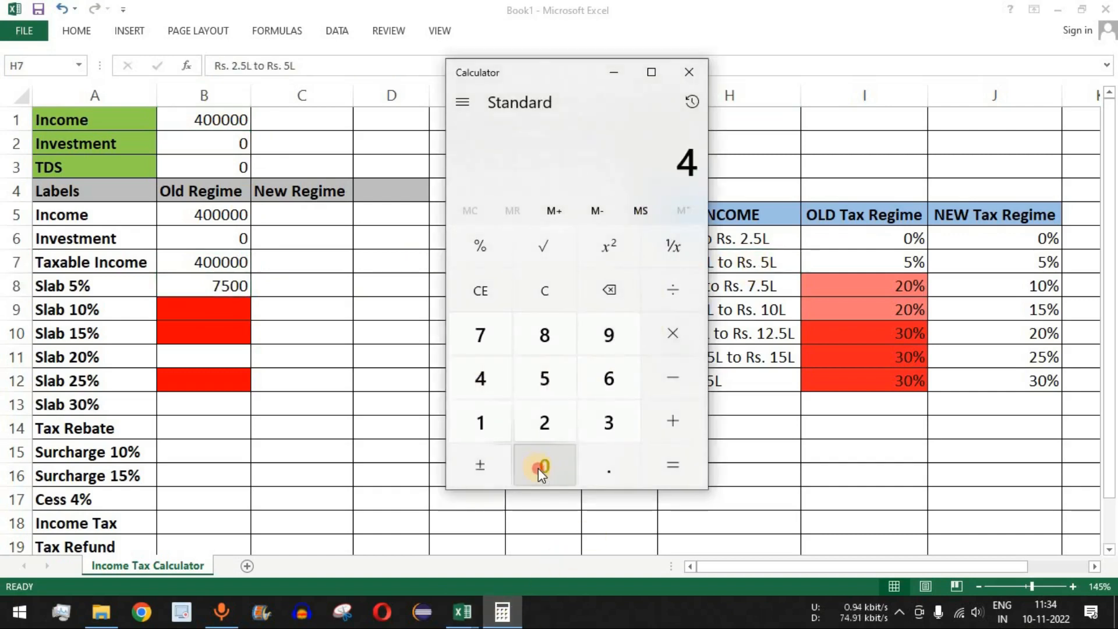
{"action": "left_click", "coordinate": [538, 468]}
{"action": "left_click", "coordinate": [538, 468]}
{"action": "left_click", "coordinate": [538, 468]}
{"action": "left_click", "coordinate": [538, 468]}
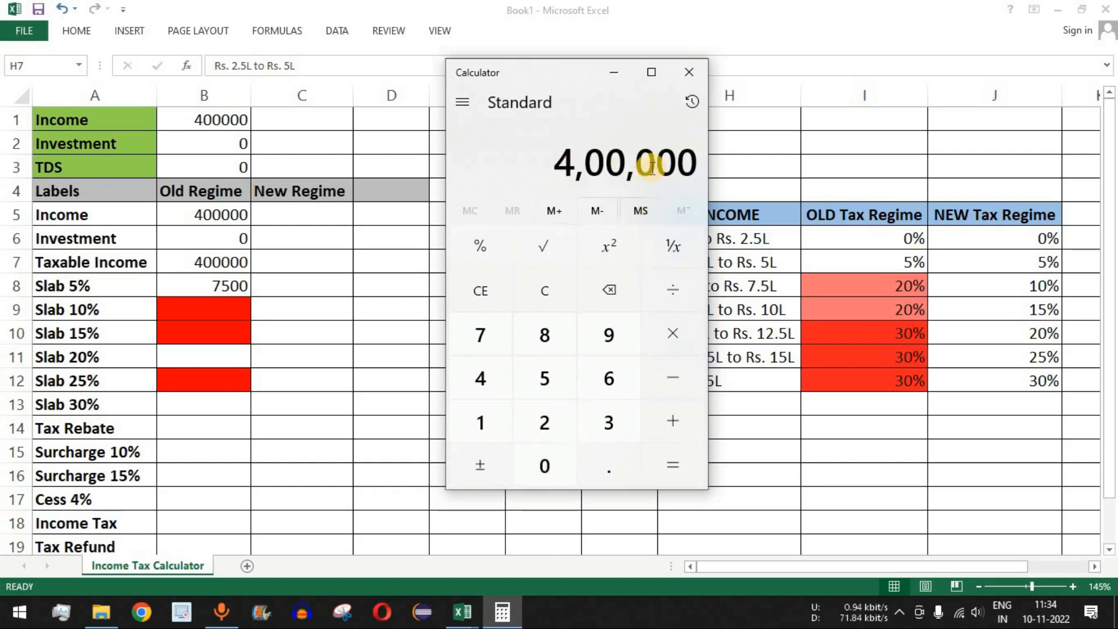
{"action": "left_click", "coordinate": [672, 378]}
{"action": "left_click", "coordinate": [545, 422]}
{"action": "left_click", "coordinate": [546, 384]}
{"action": "left_click", "coordinate": [547, 464]}
{"action": "left_click", "coordinate": [547, 463]}
{"action": "left_click", "coordinate": [547, 463]}
{"action": "left_click", "coordinate": [548, 463]}
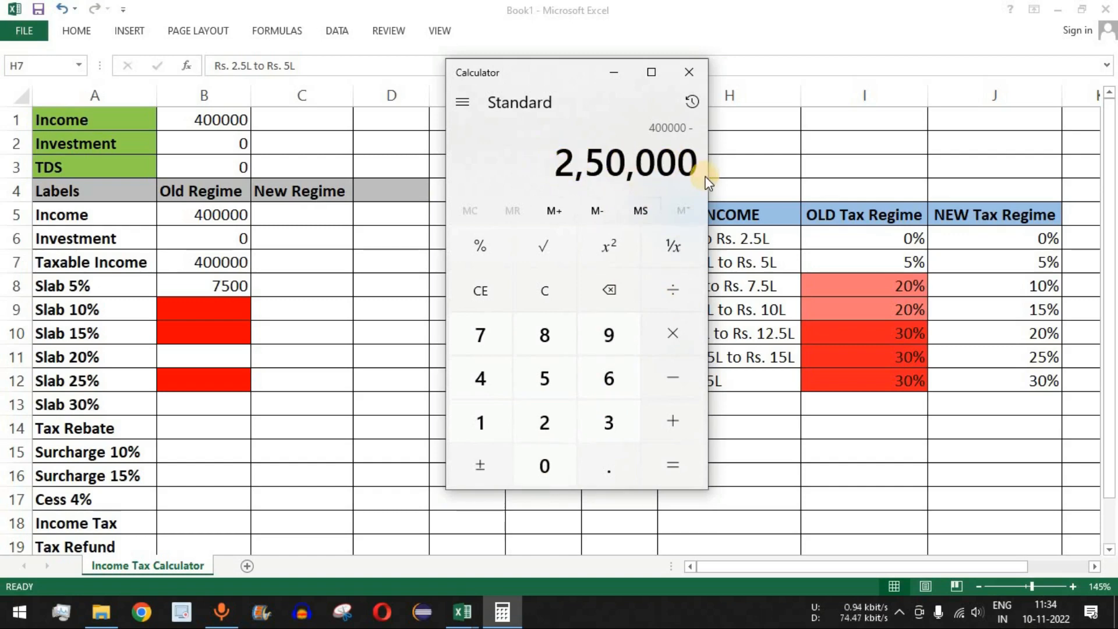
{"action": "left_click", "coordinate": [672, 460]}
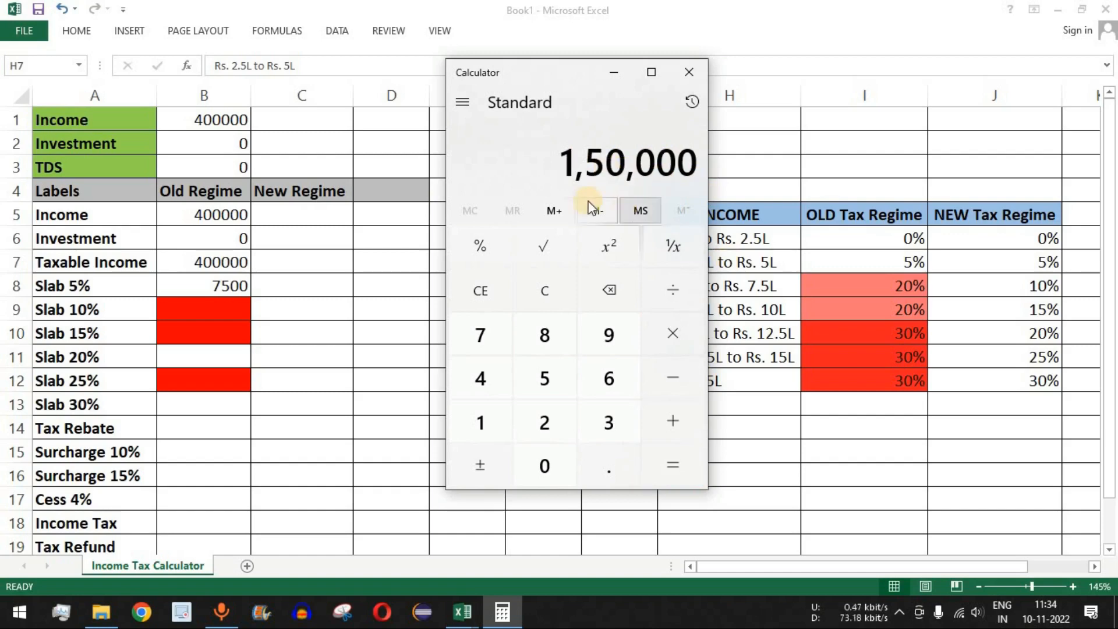
{"action": "left_click_drag", "start_coordinate": [564, 163], "coordinate": [693, 165]}
{"action": "left_click", "coordinate": [560, 162]}
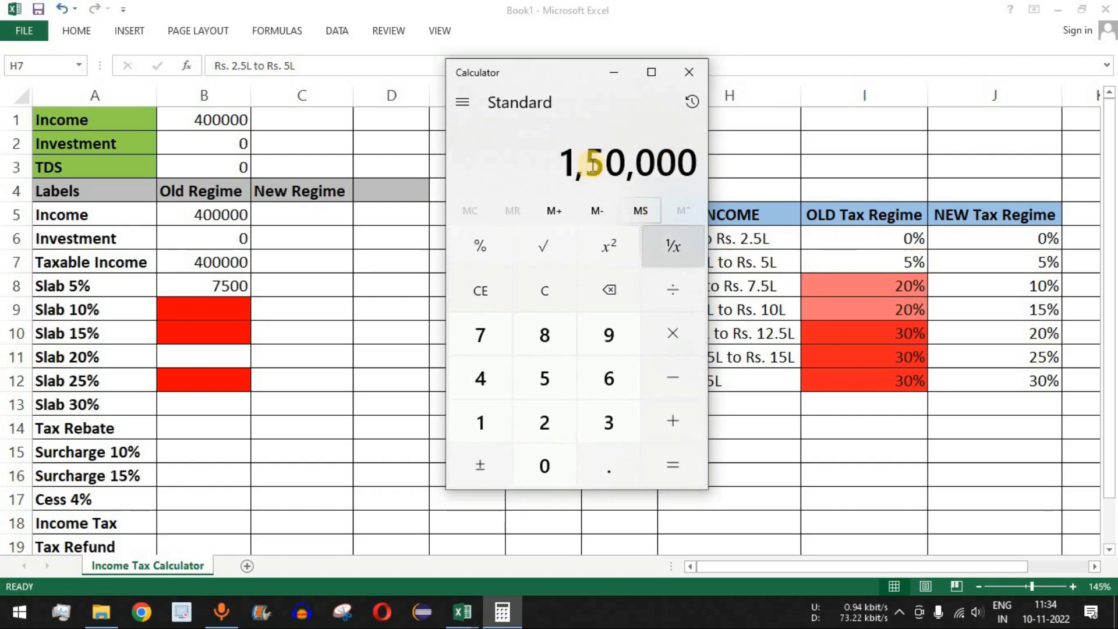
Step: Move Calculator clear of the tax rate table, and multiply the difference by 5 and divide by 100 to verify B8
{"action": "left_click_drag", "start_coordinate": [579, 75], "coordinate": [415, 86]}
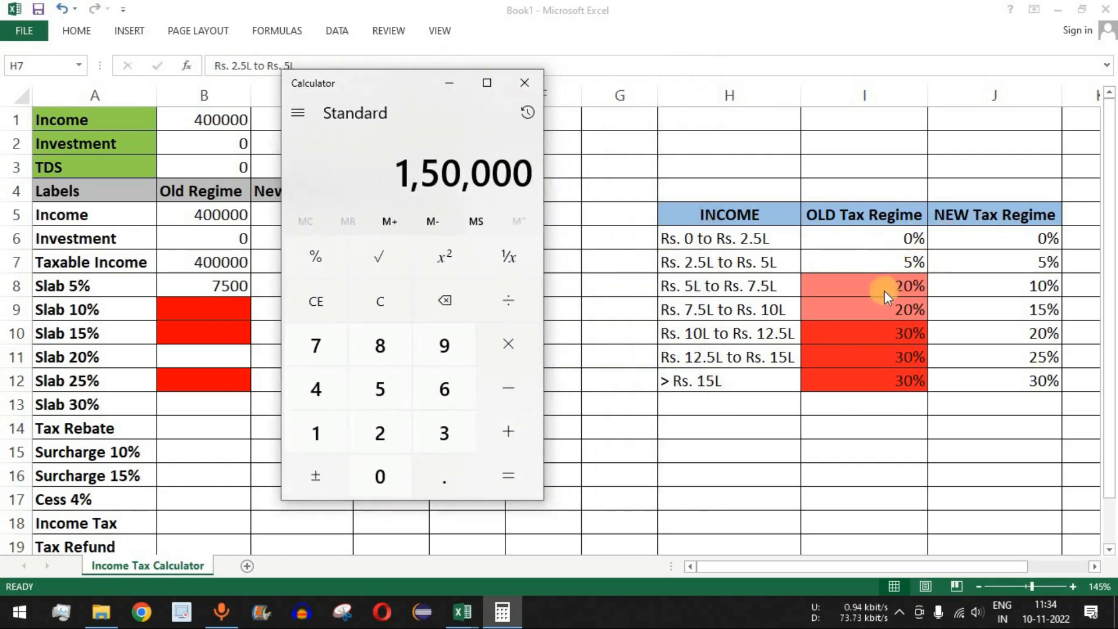
{"action": "left_click", "coordinate": [379, 389]}
{"action": "left_click", "coordinate": [513, 304]}
{"action": "left_click", "coordinate": [312, 432]}
{"action": "left_click", "coordinate": [399, 480]}
{"action": "left_click", "coordinate": [399, 481]}
{"action": "left_click", "coordinate": [508, 475]}
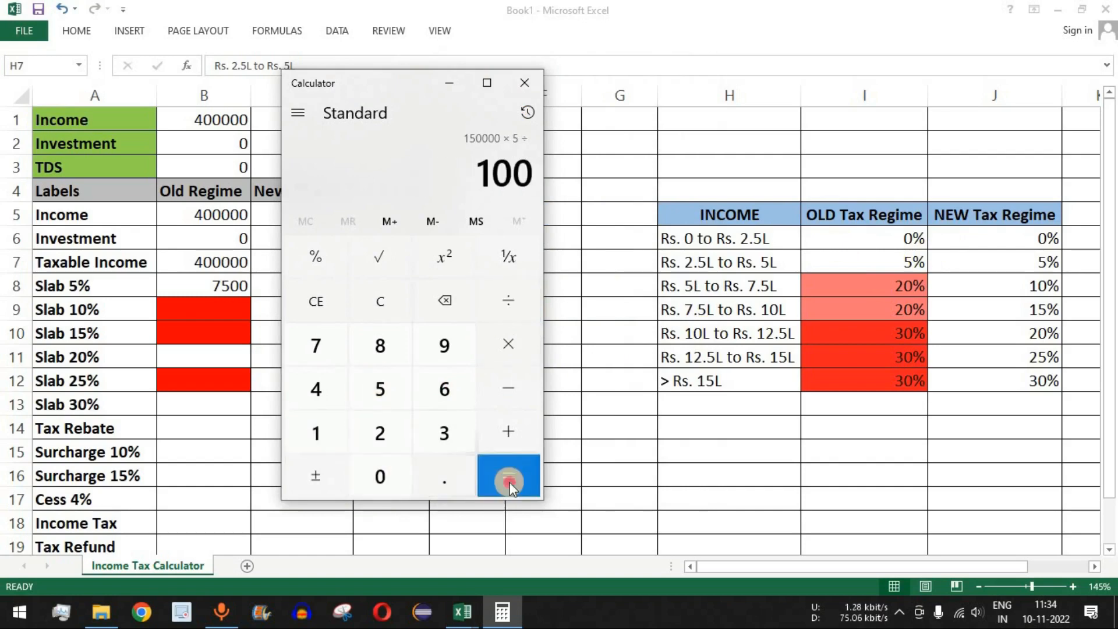
Step: Compare the Calculator result with the Slab 5% tax in the Excel workbook, and review the formula in B8
{"action": "left_click_drag", "start_coordinate": [451, 173], "coordinate": [531, 173]}
{"action": "left_click_drag", "start_coordinate": [431, 82], "coordinate": [734, 82]}
{"action": "key", "text": "alt+Tab"}
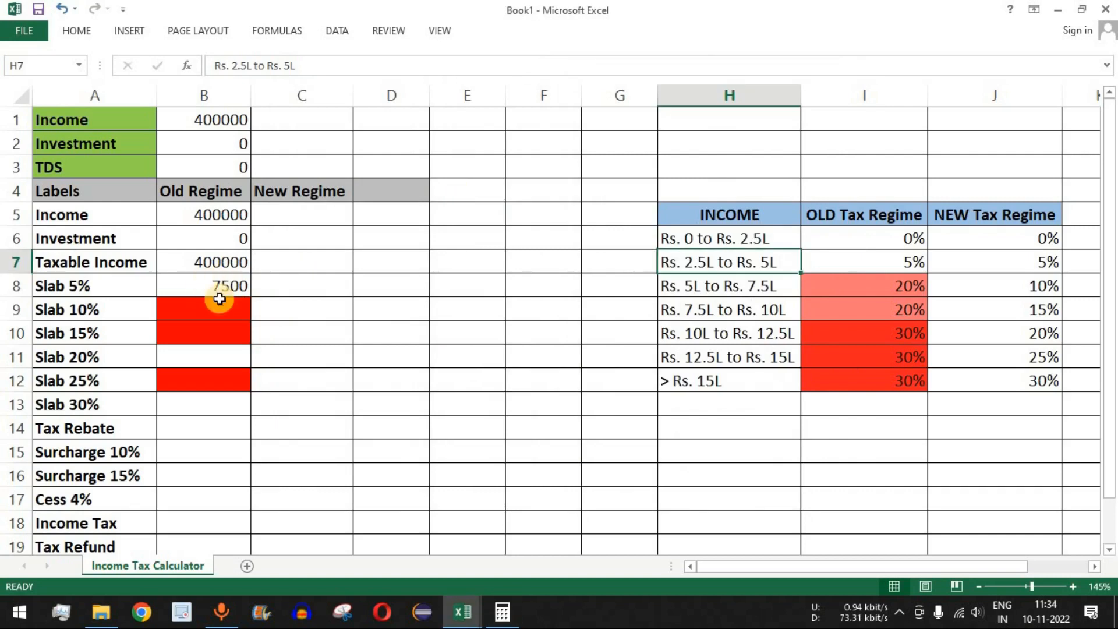
{"action": "left_click", "coordinate": [229, 284]}
{"action": "left_click_drag", "start_coordinate": [587, 65], "coordinate": [214, 58]}
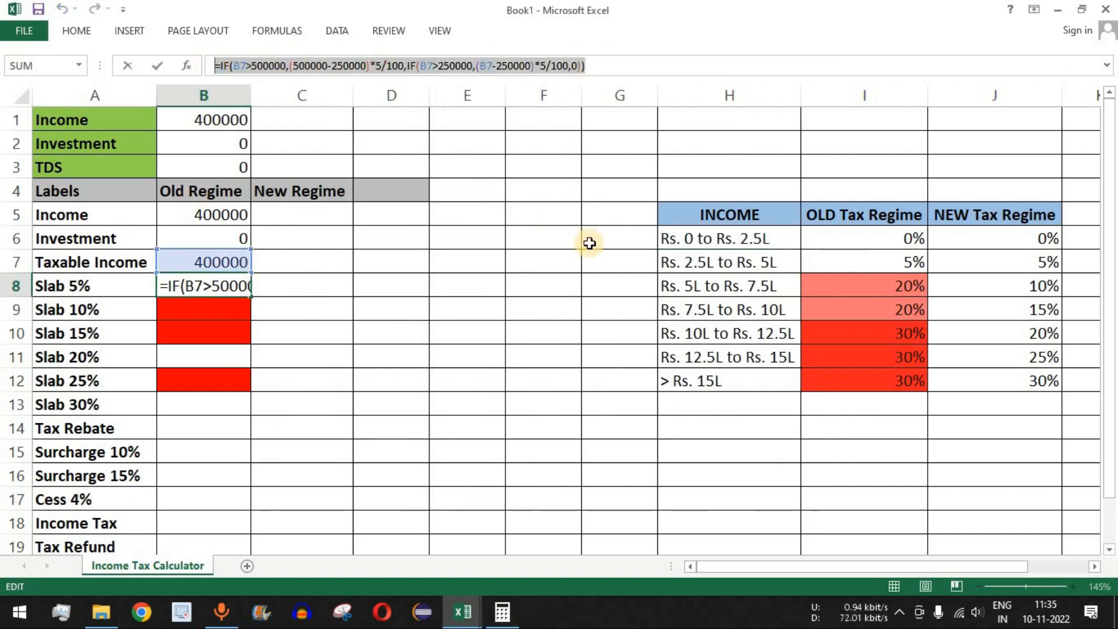
{"action": "key", "text": "Escape"}
Step: Link the New Regime Income in C5 to the Income input with =B1, and enter 0 as its Investment in C6
{"action": "left_click_drag", "start_coordinate": [302, 210], "coordinate": [314, 288]}
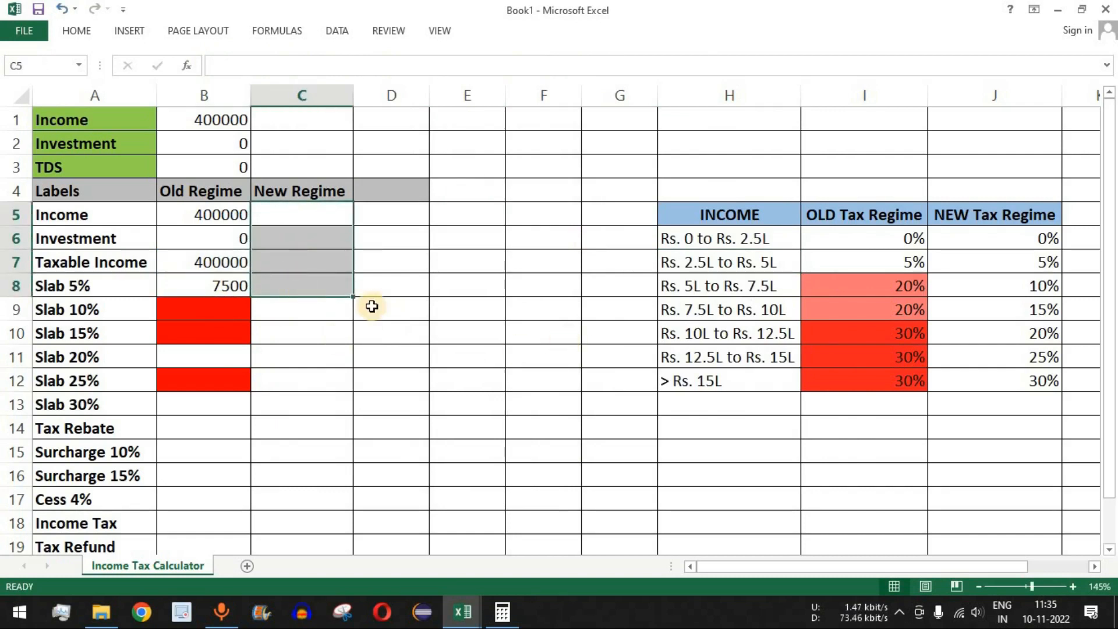
{"action": "left_click", "coordinate": [300, 219]}
{"action": "type", "text": "="}
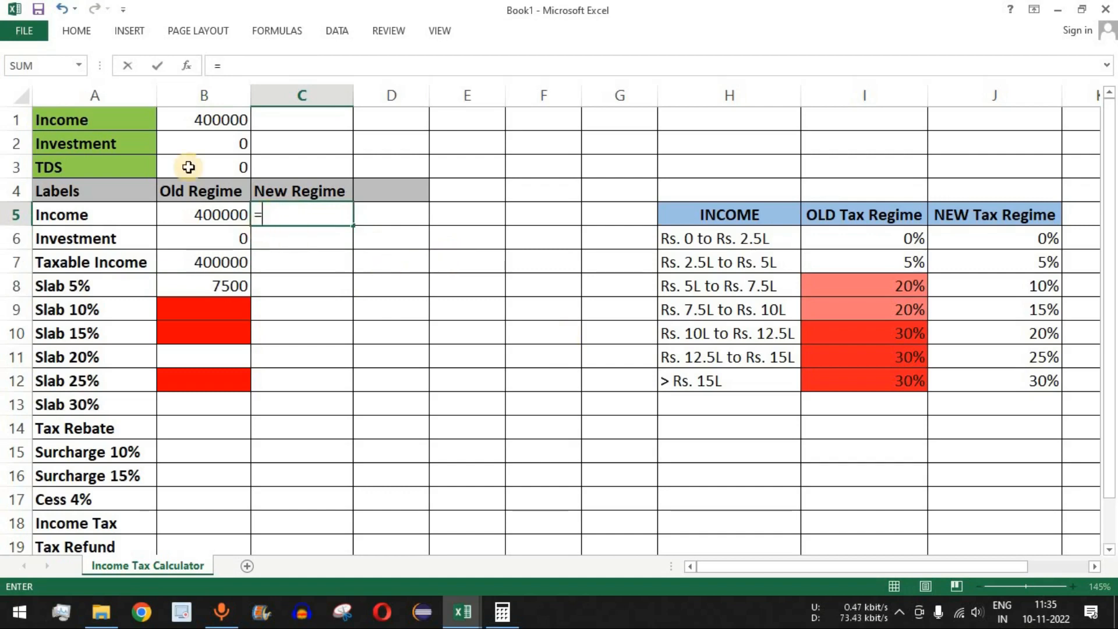
{"action": "left_click", "coordinate": [218, 120]}
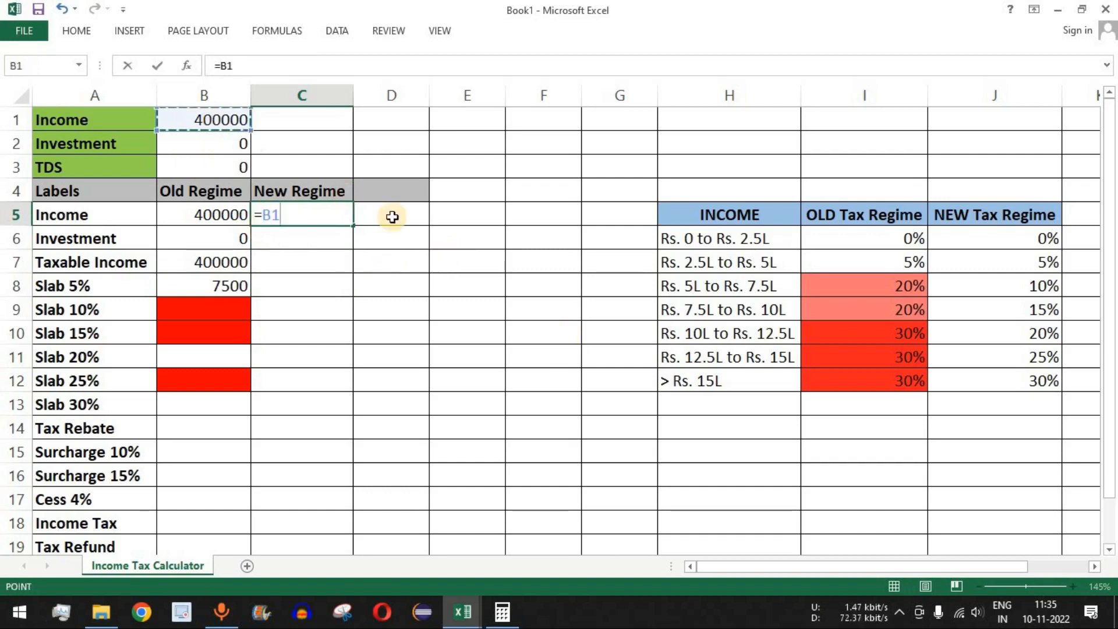
{"action": "key", "text": "Return"}
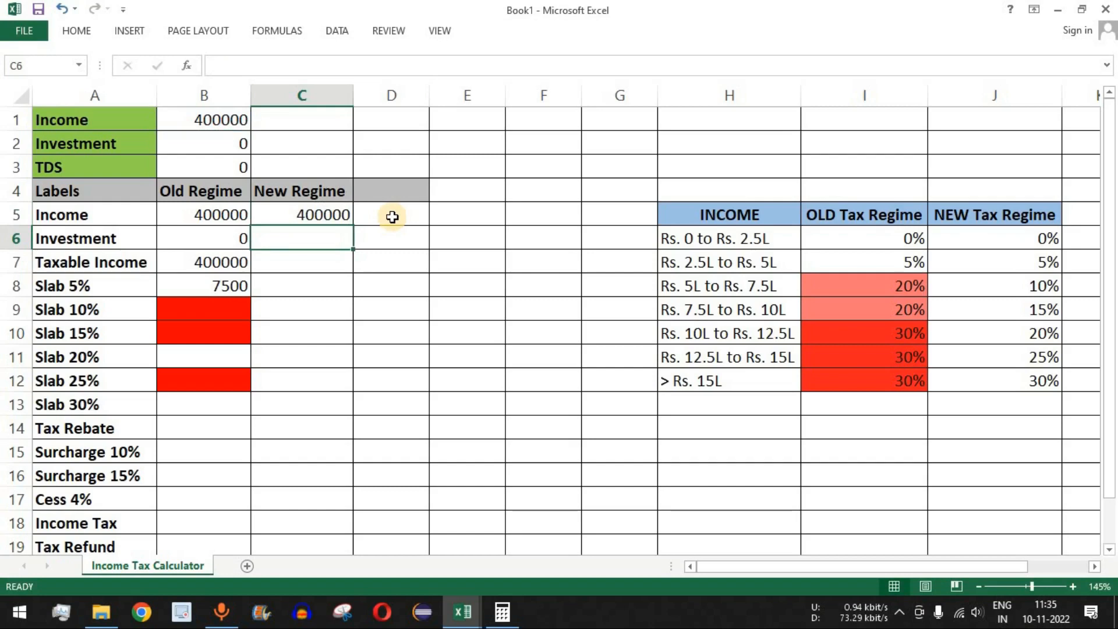
{"action": "type", "text": "0"}
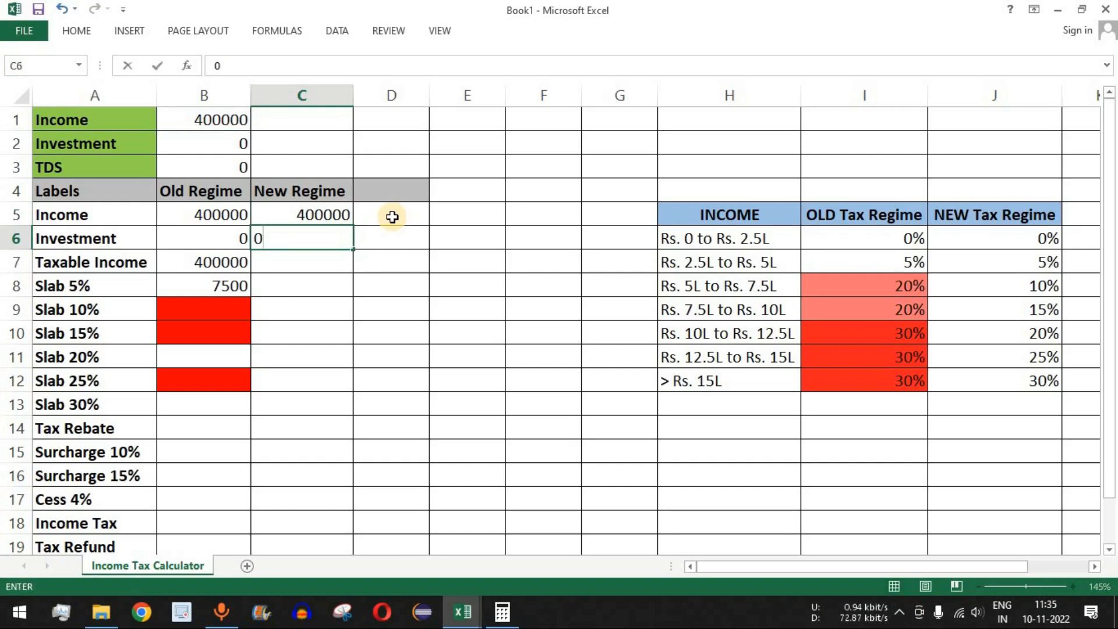
{"action": "key", "text": "Return"}
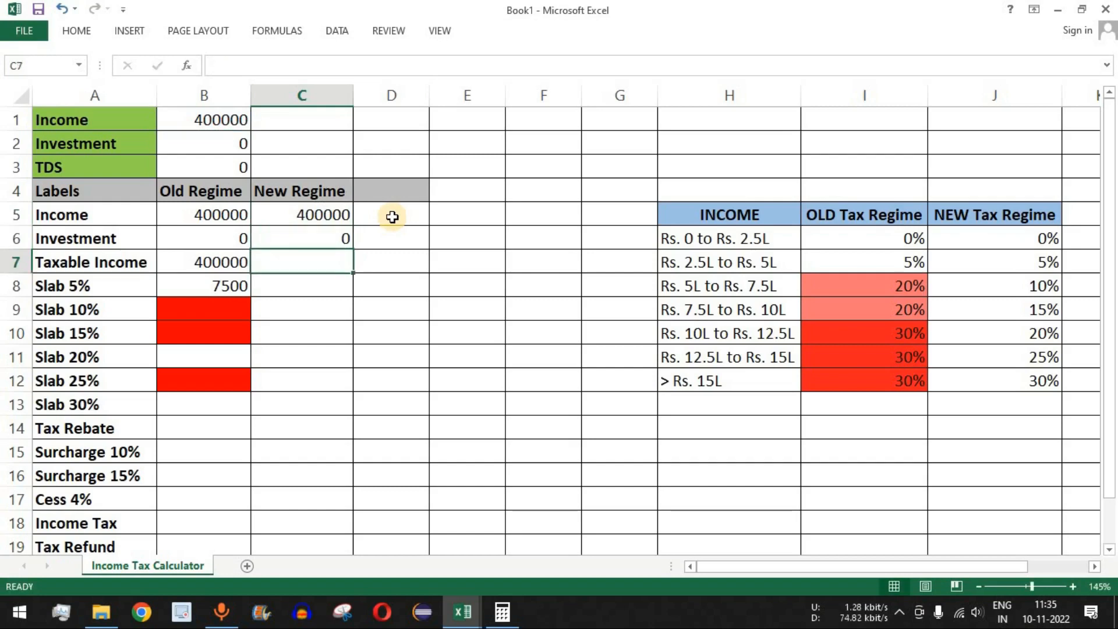
Step: Set the New Regime Taxable Income in C7 to =C5, leaving the investment out of the calculation
{"action": "left_click", "coordinate": [320, 192]}
{"action": "left_click", "coordinate": [117, 239]}
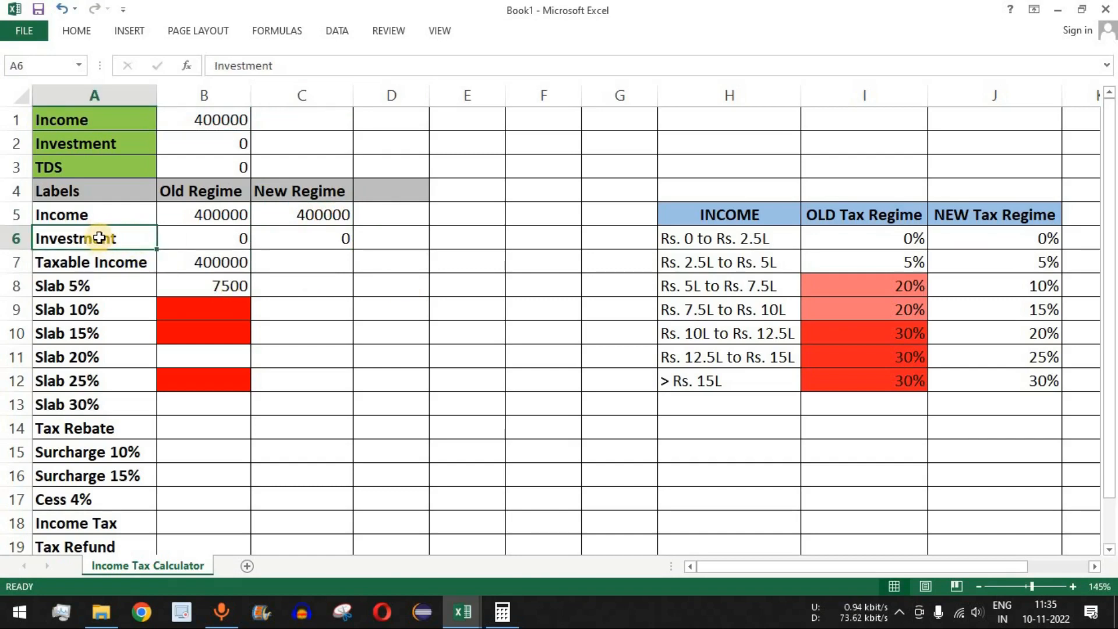
{"action": "left_click", "coordinate": [321, 213]}
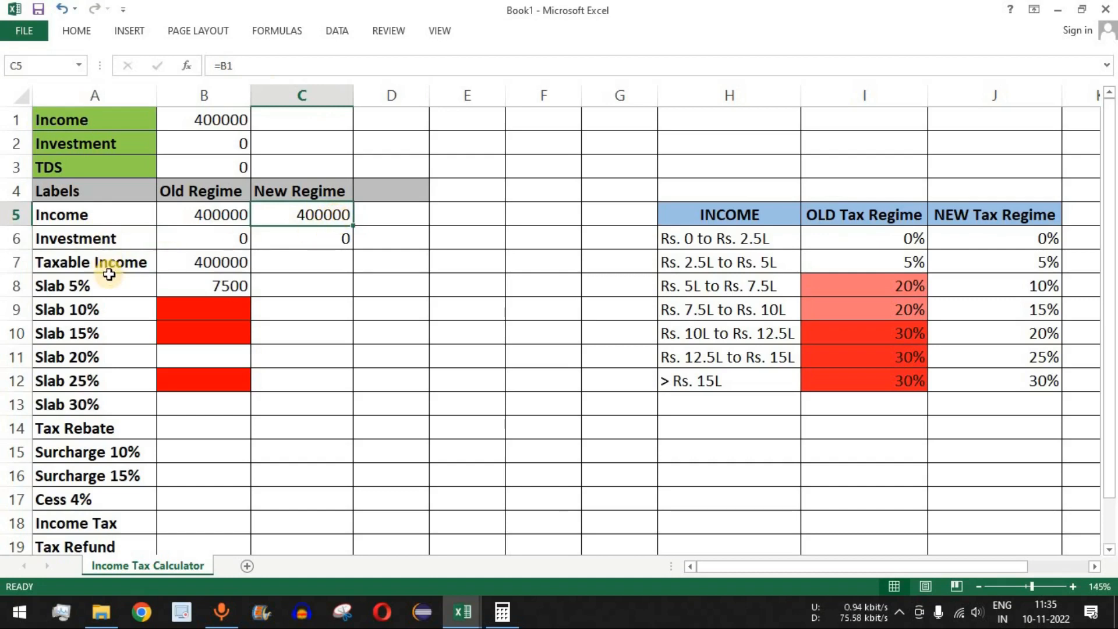
{"action": "left_click_drag", "start_coordinate": [100, 262], "coordinate": [262, 464]}
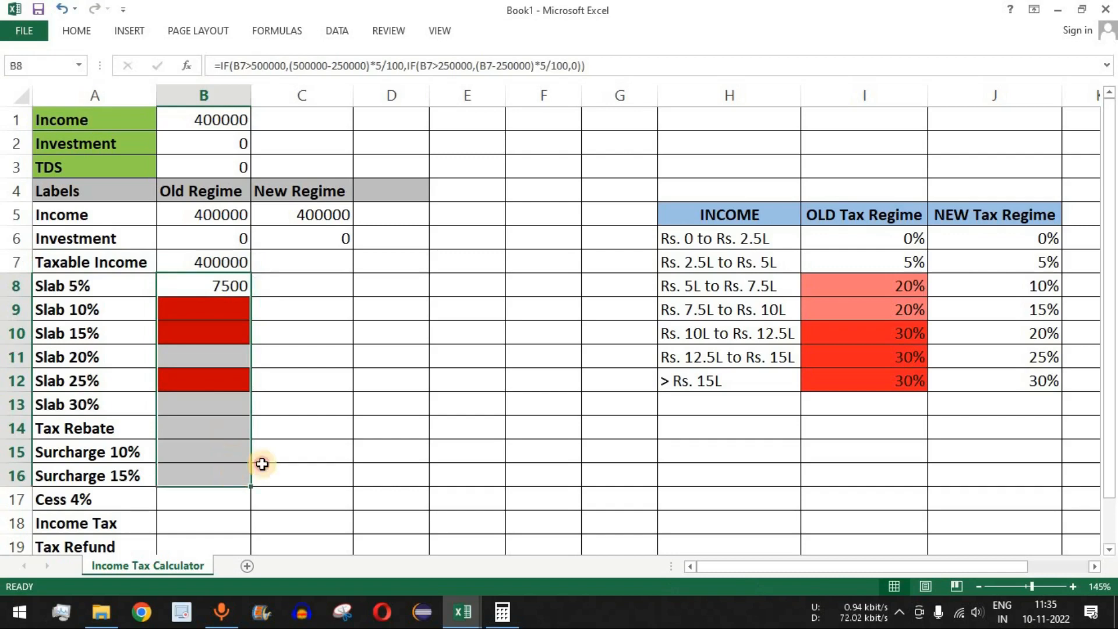
{"action": "left_click_drag", "start_coordinate": [322, 261], "coordinate": [322, 517]}
{"action": "left_click", "coordinate": [327, 243]}
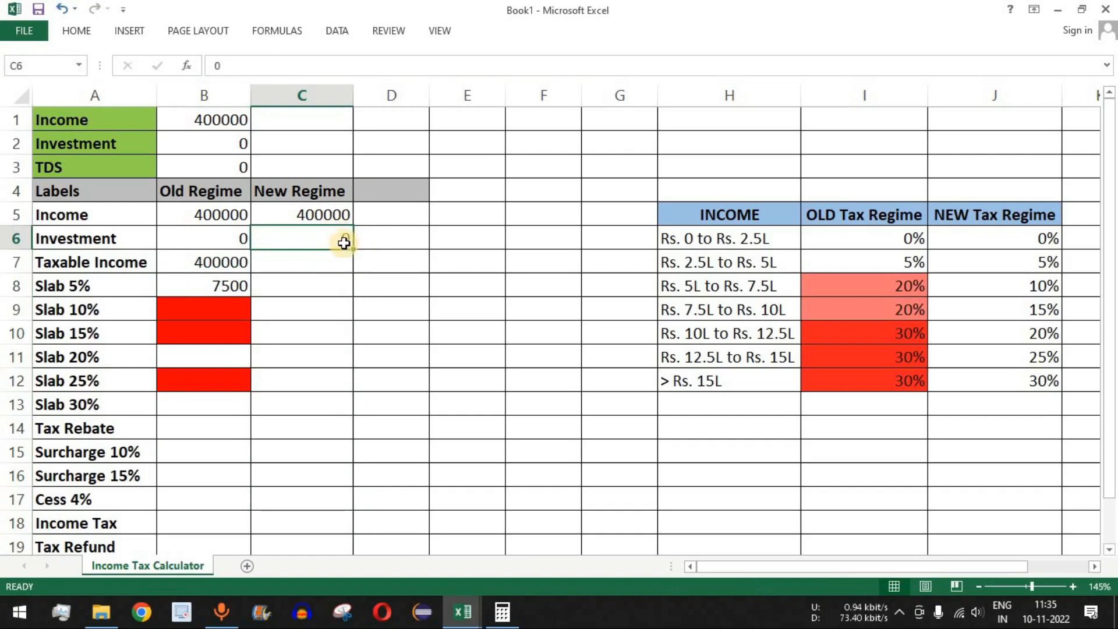
{"action": "left_click", "coordinate": [315, 262]}
{"action": "type", "text": "="}
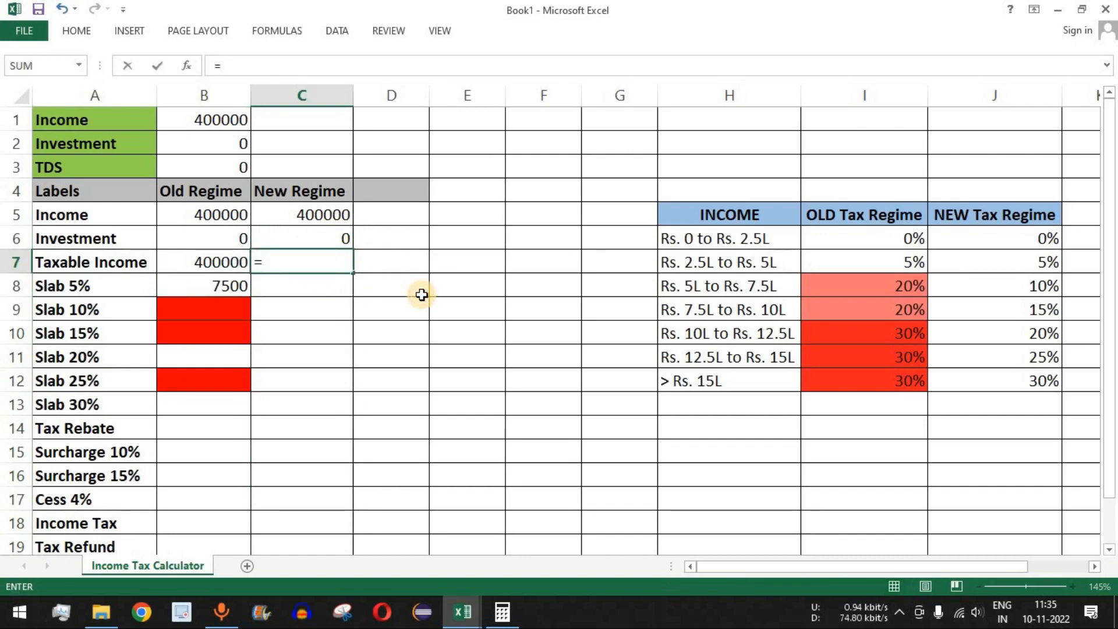
{"action": "left_click", "coordinate": [322, 216]}
{"action": "key", "text": "Return"}
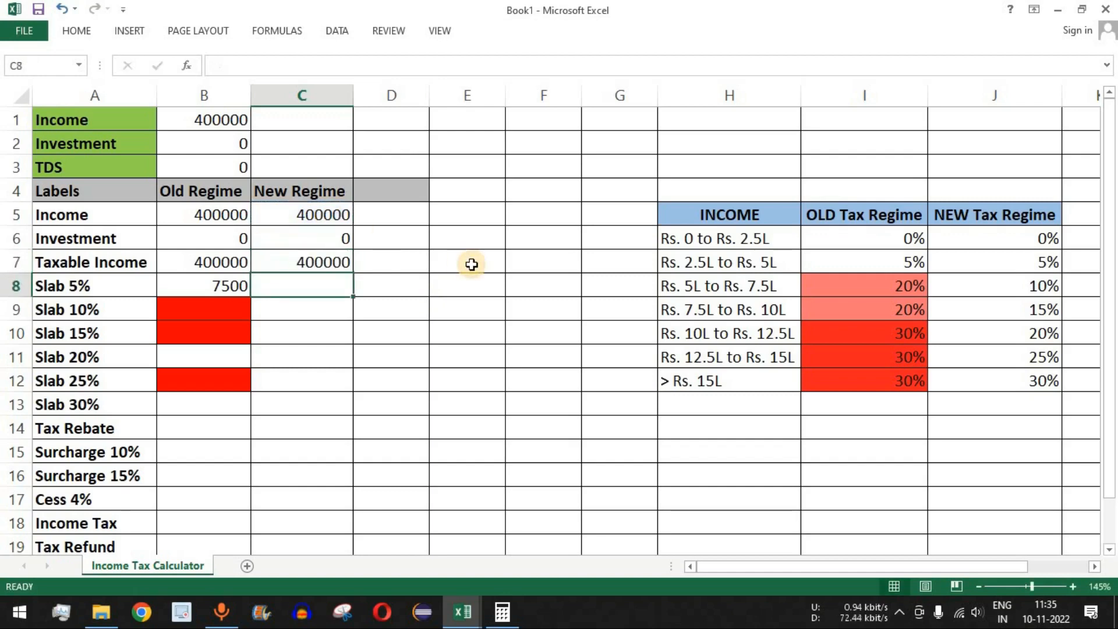
{"action": "left_click", "coordinate": [308, 267]}
Step: Set the Income input in B1 to 700000 and compare the Taxable Income of both regimes in B7 and C7
{"action": "left_click", "coordinate": [230, 126]}
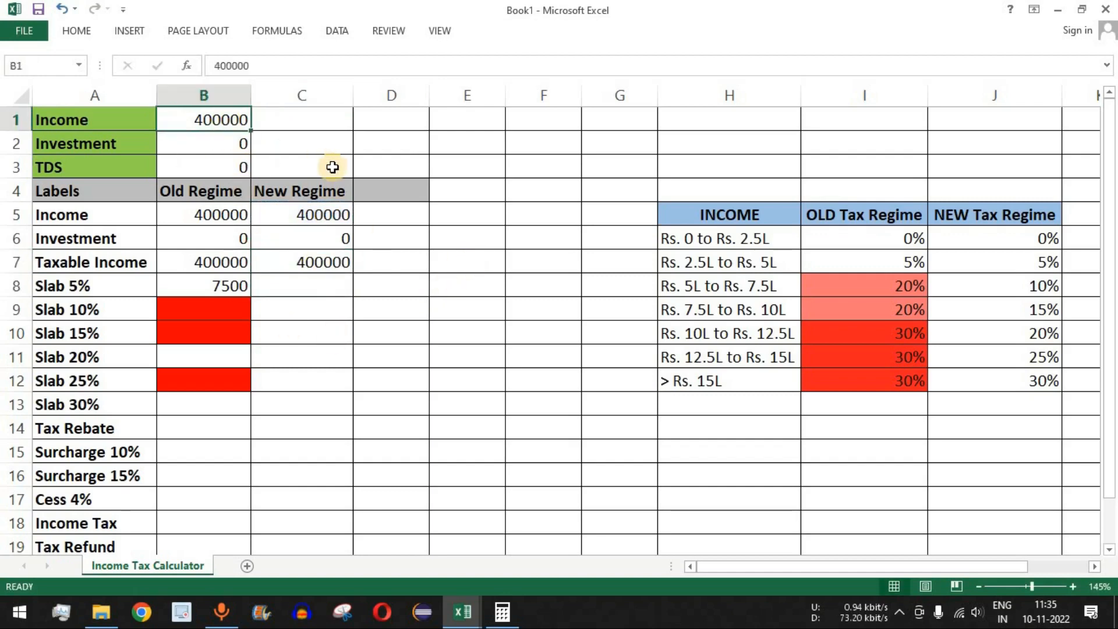
{"action": "type", "text": "700"}
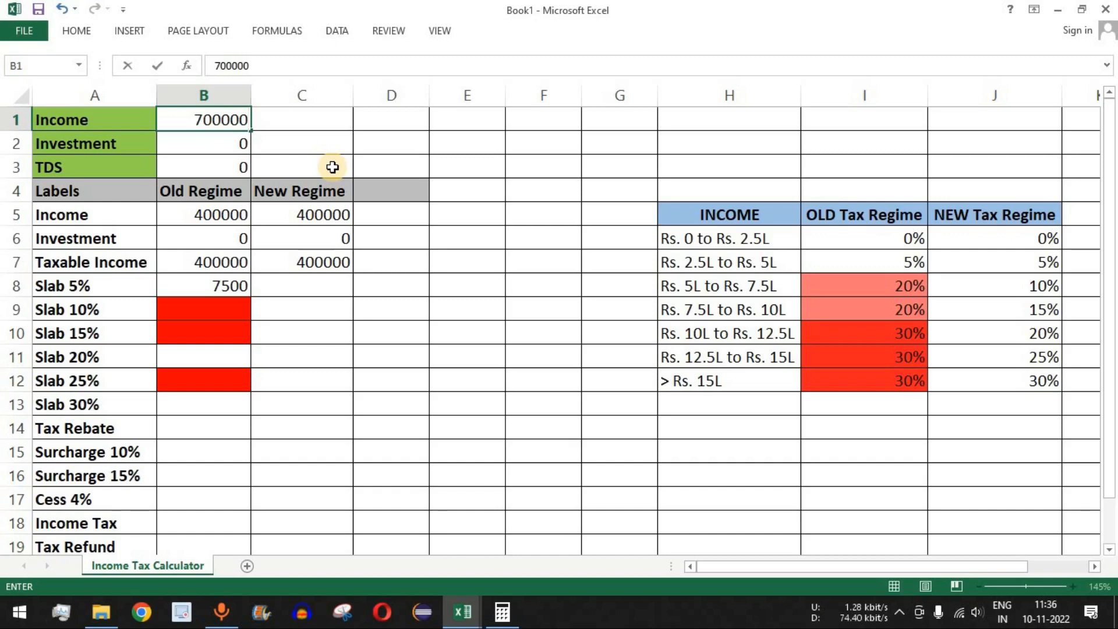
{"action": "key", "text": "Return"}
{"action": "left_click", "coordinate": [119, 265]}
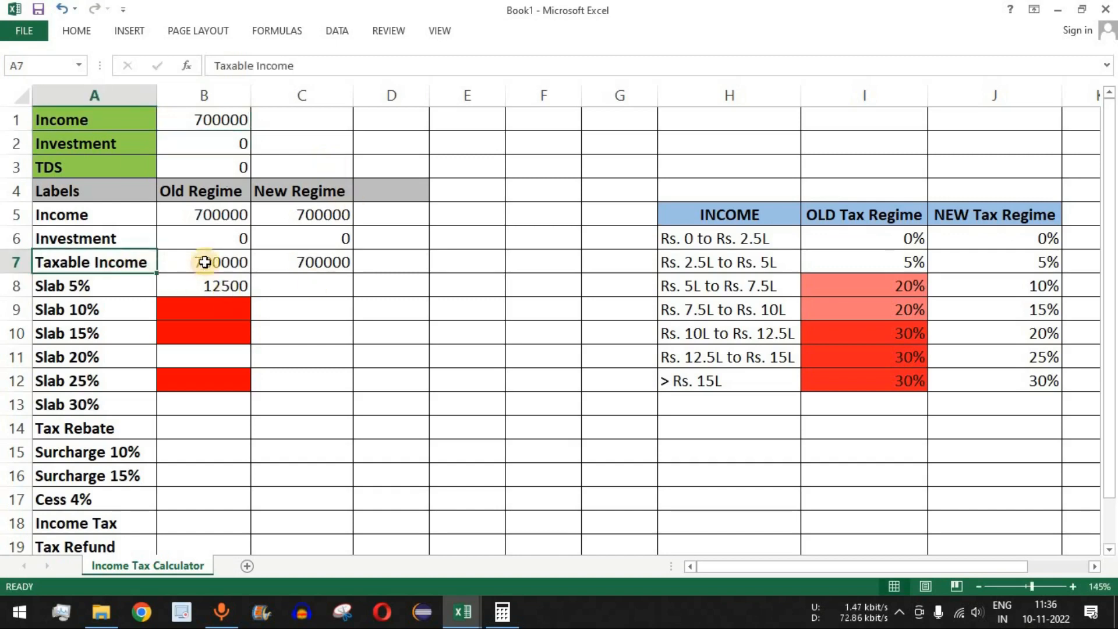
{"action": "left_click", "coordinate": [205, 263]}
{"action": "left_click_drag", "start_coordinate": [250, 273], "coordinate": [317, 260]}
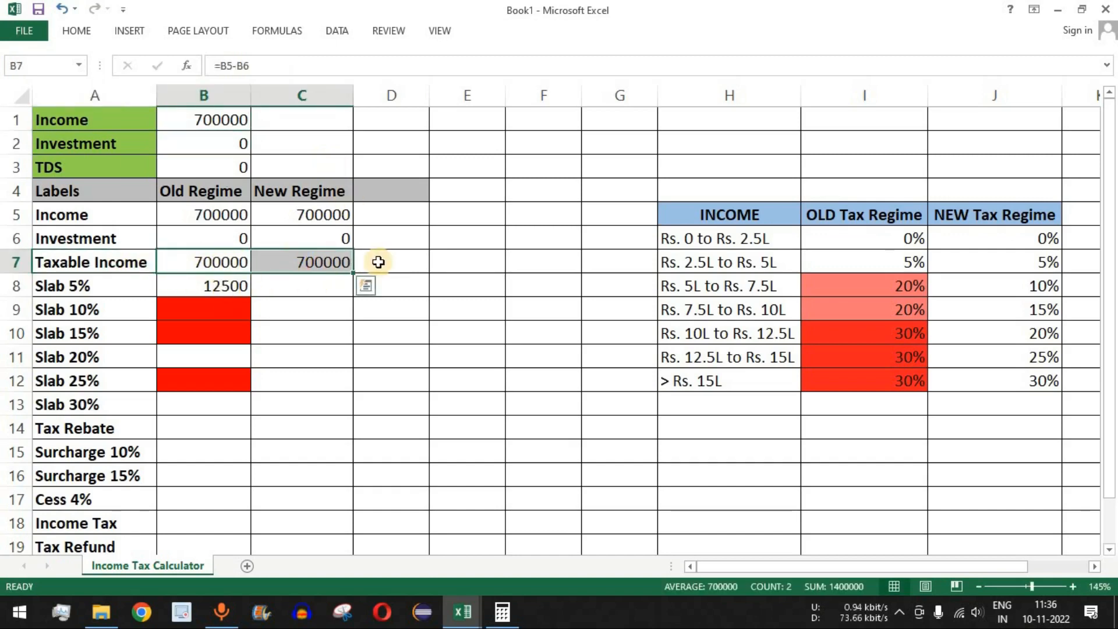
Step: Set the Investment input in B2 to 100000 and check its effect on the Taxable Income in B7 and C7
{"action": "left_click", "coordinate": [224, 145]}
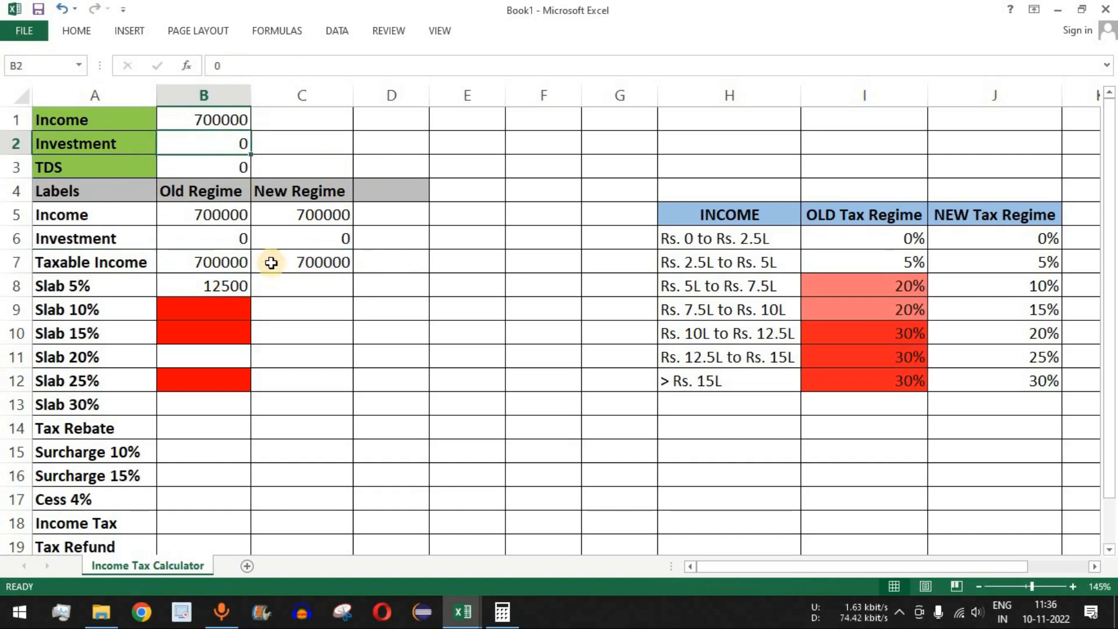
{"action": "type", "text": "100000"}
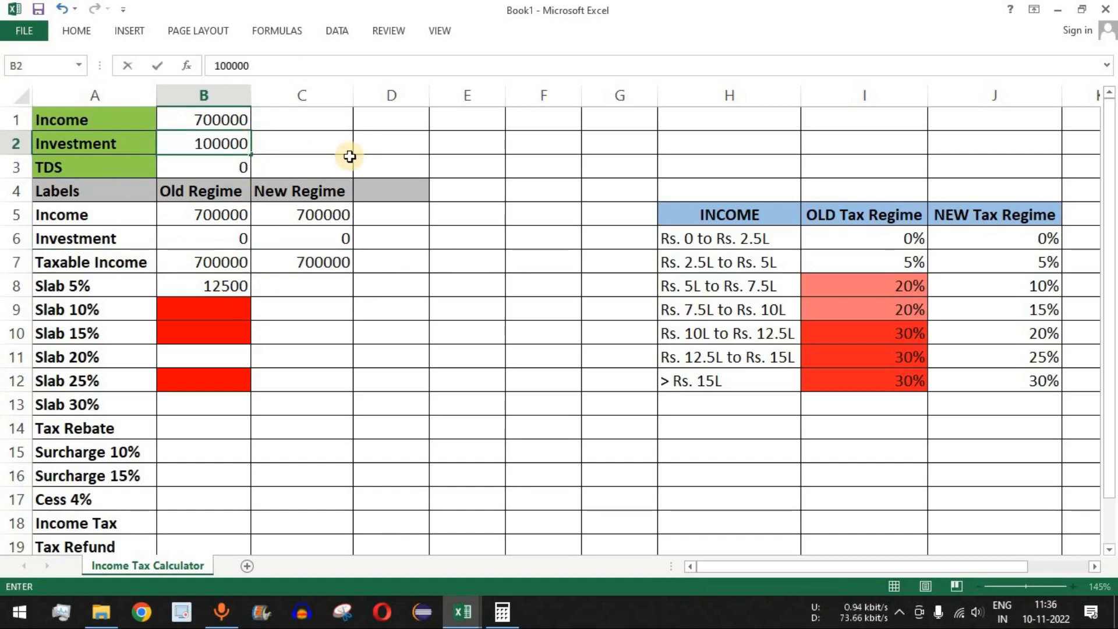
{"action": "key", "text": "Return"}
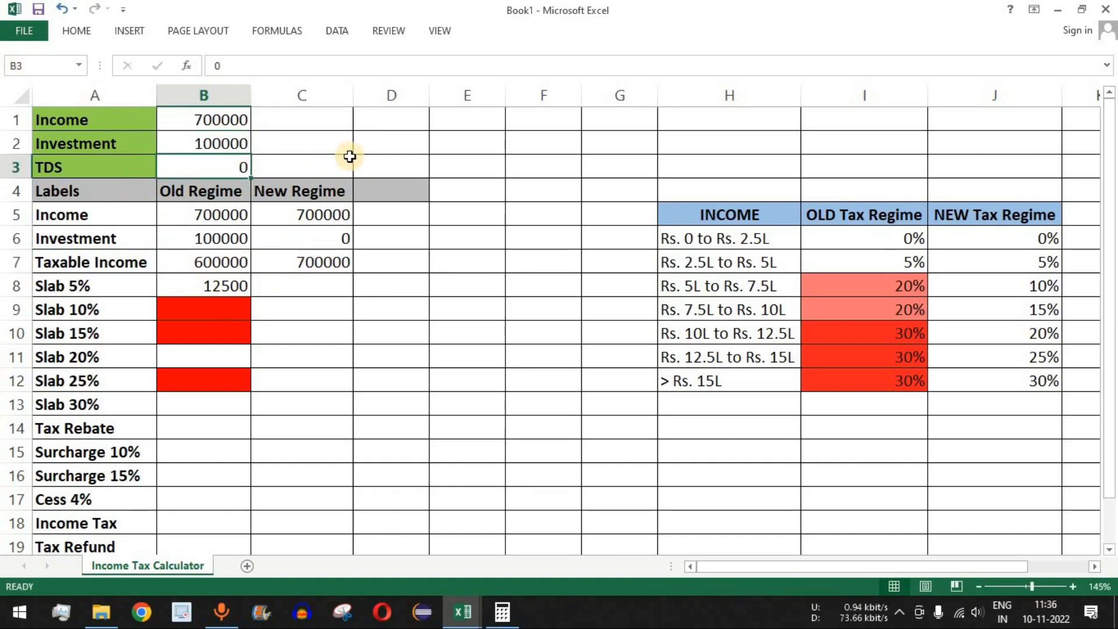
{"action": "left_click", "coordinate": [225, 265]}
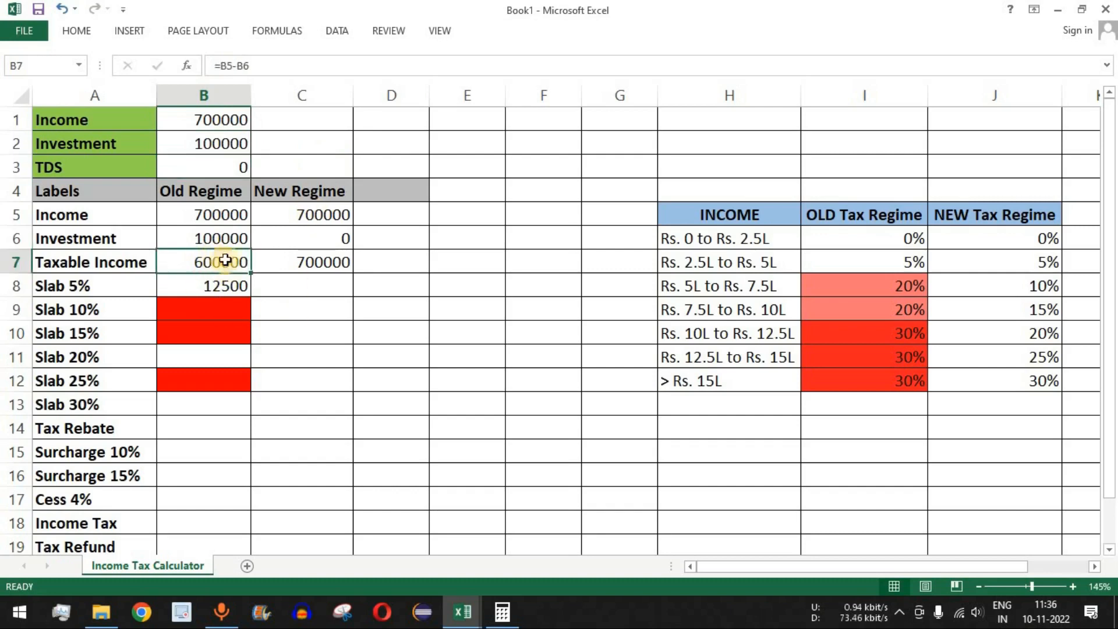
{"action": "left_click", "coordinate": [325, 260]}
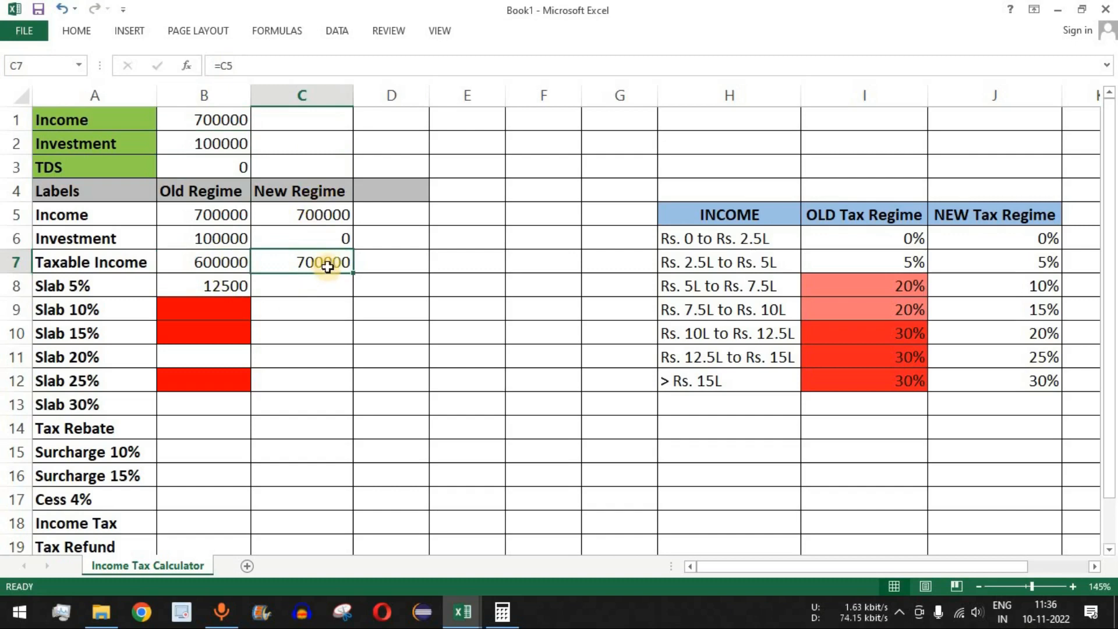
{"action": "left_click", "coordinate": [347, 245]}
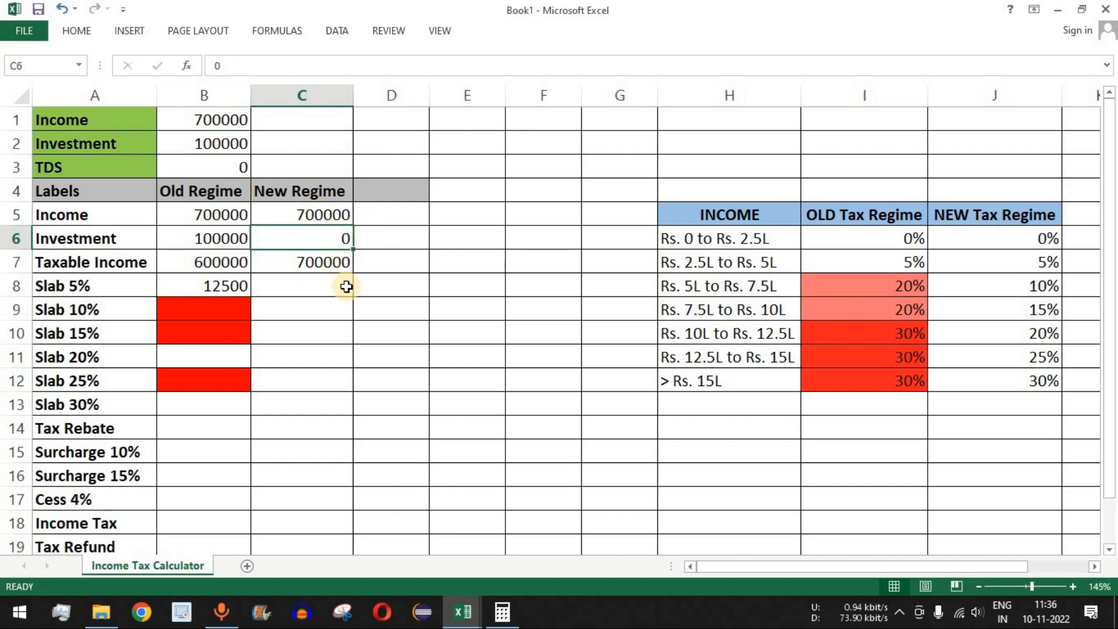
Step: Copy the full Slab 5% formula text from B8 into the New Regime cell C8, keeping its B7 references
{"action": "left_click", "coordinate": [319, 283]}
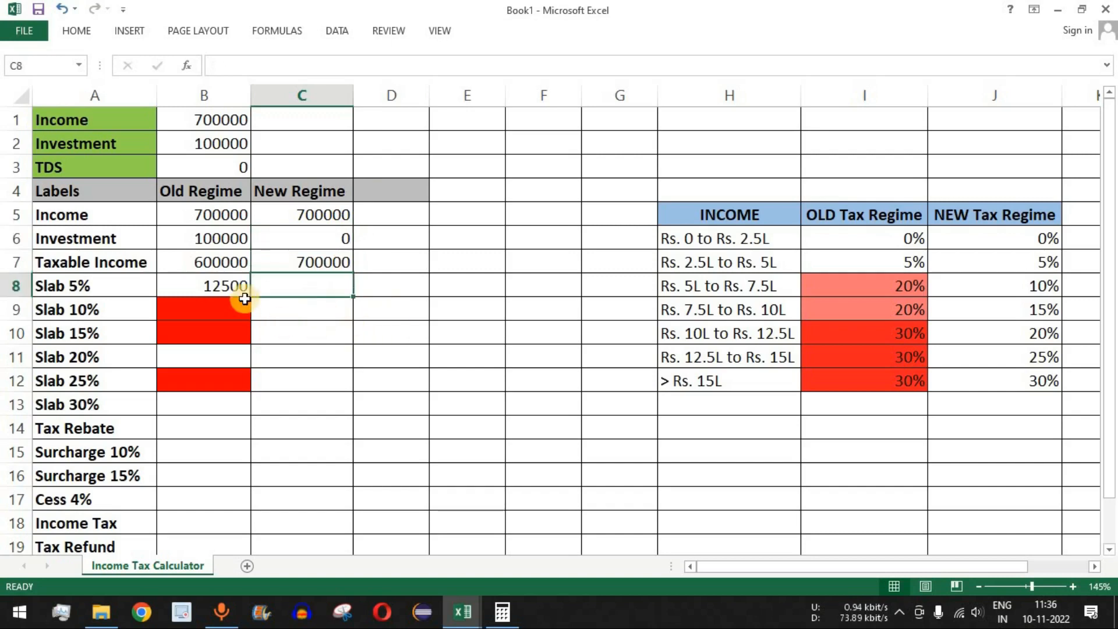
{"action": "left_click", "coordinate": [230, 286]}
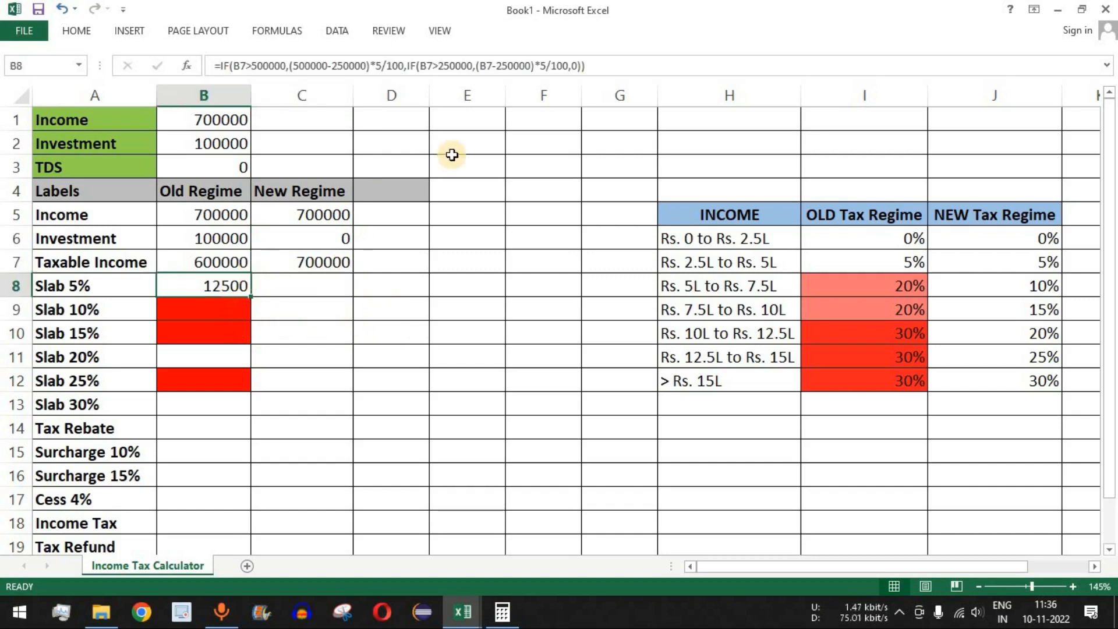
{"action": "left_click_drag", "start_coordinate": [616, 69], "coordinate": [191, 66]}
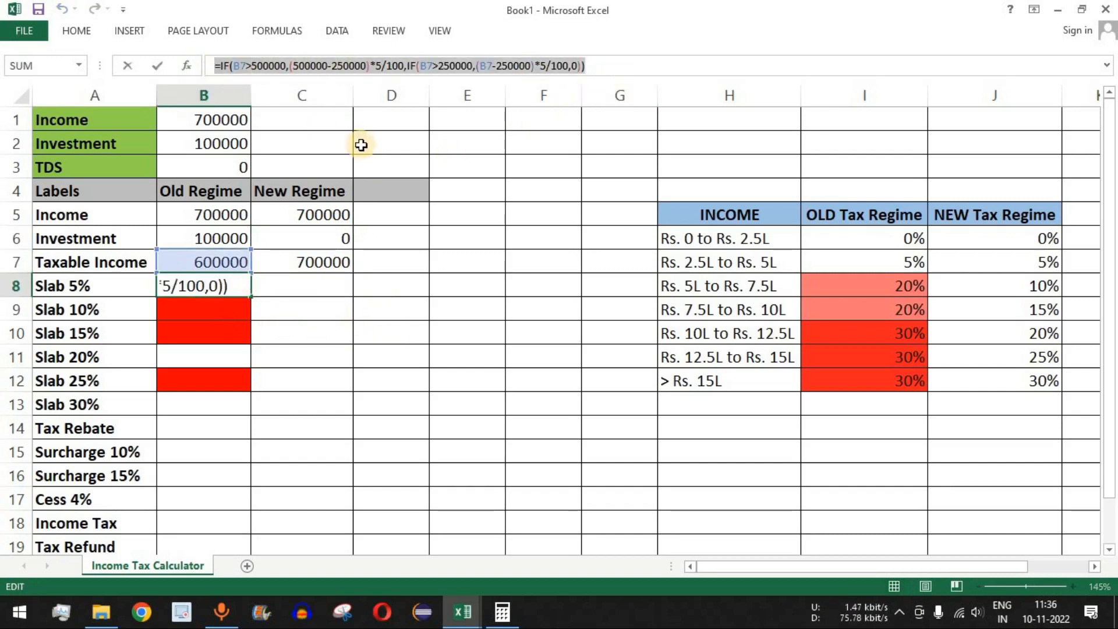
{"action": "type", "text": "="}
{"action": "left_click", "coordinate": [329, 289]}
{"action": "key", "text": "Escape"}
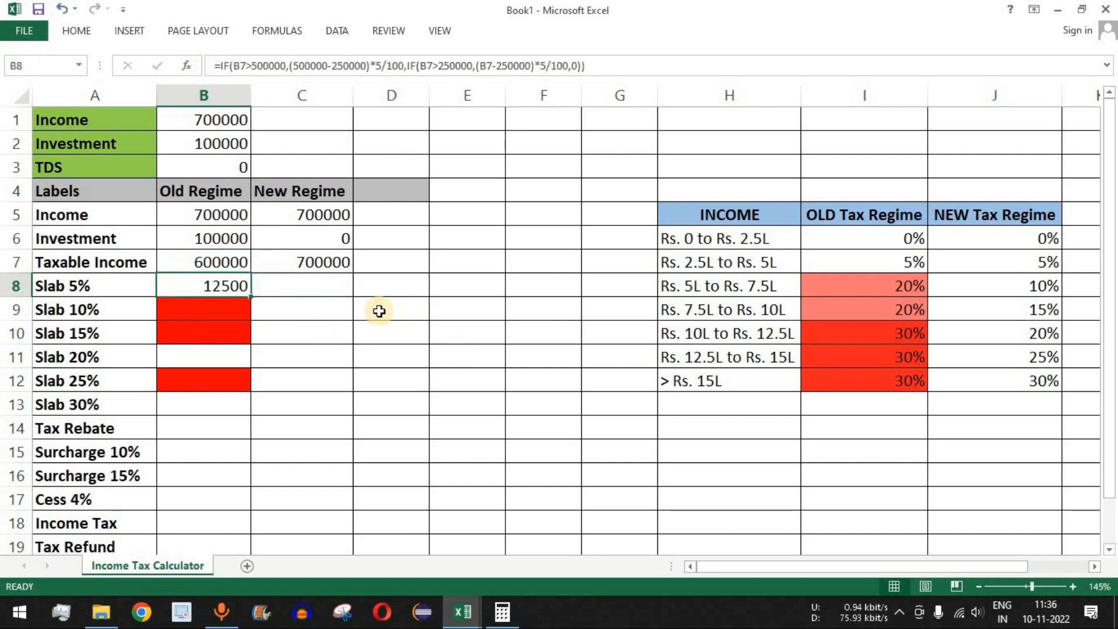
{"action": "key", "text": "Right"}
{"action": "key", "text": "ctrl+v"}
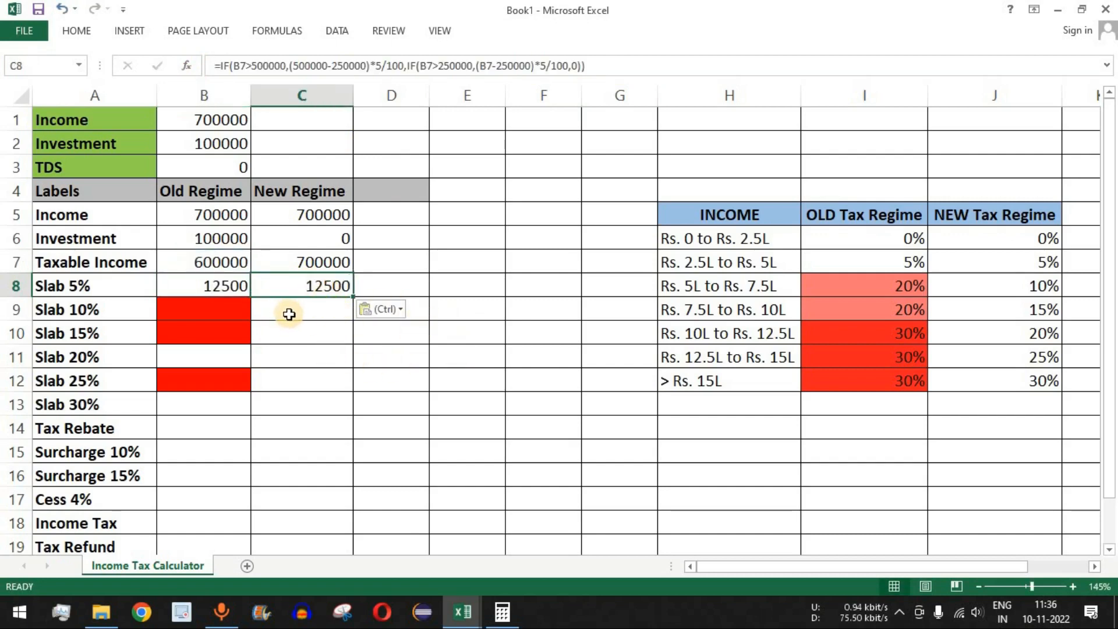
Step: Replace all three B7 references in the New Regime Slab 5% formula in C8 with C7
{"action": "left_click", "coordinate": [330, 267]}
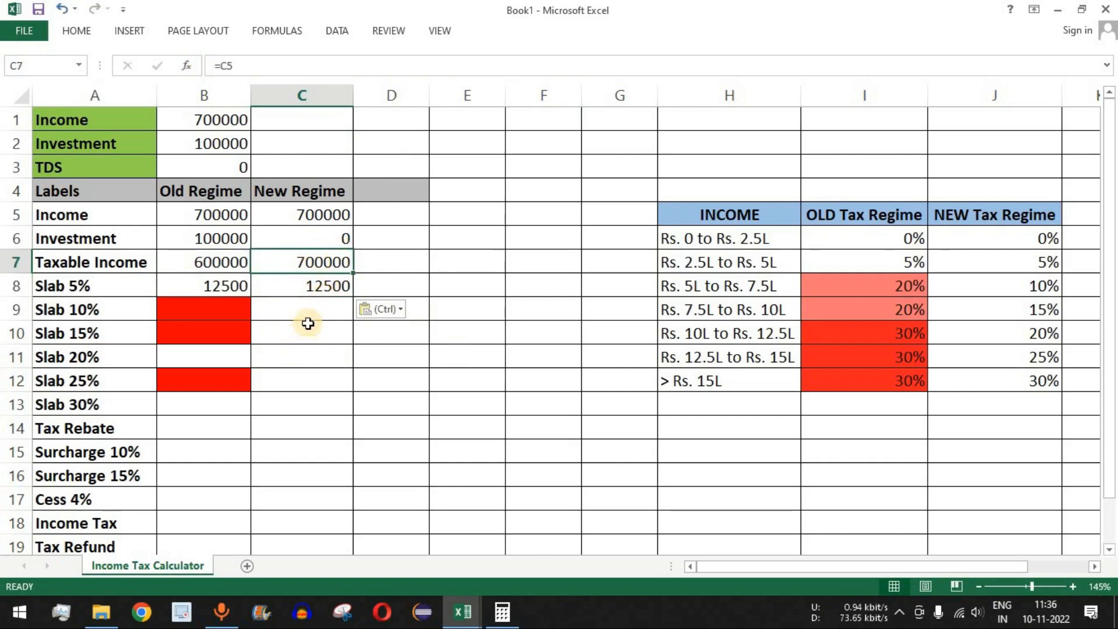
{"action": "left_click", "coordinate": [317, 287]}
{"action": "left_click", "coordinate": [248, 65]}
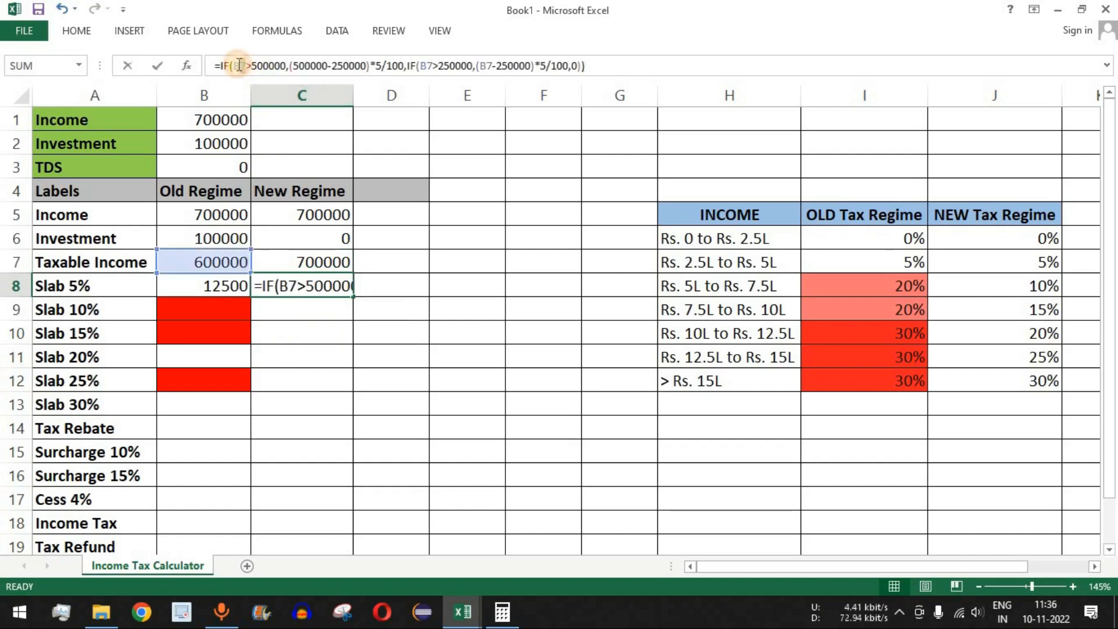
{"action": "double_click", "coordinate": [235, 65]}
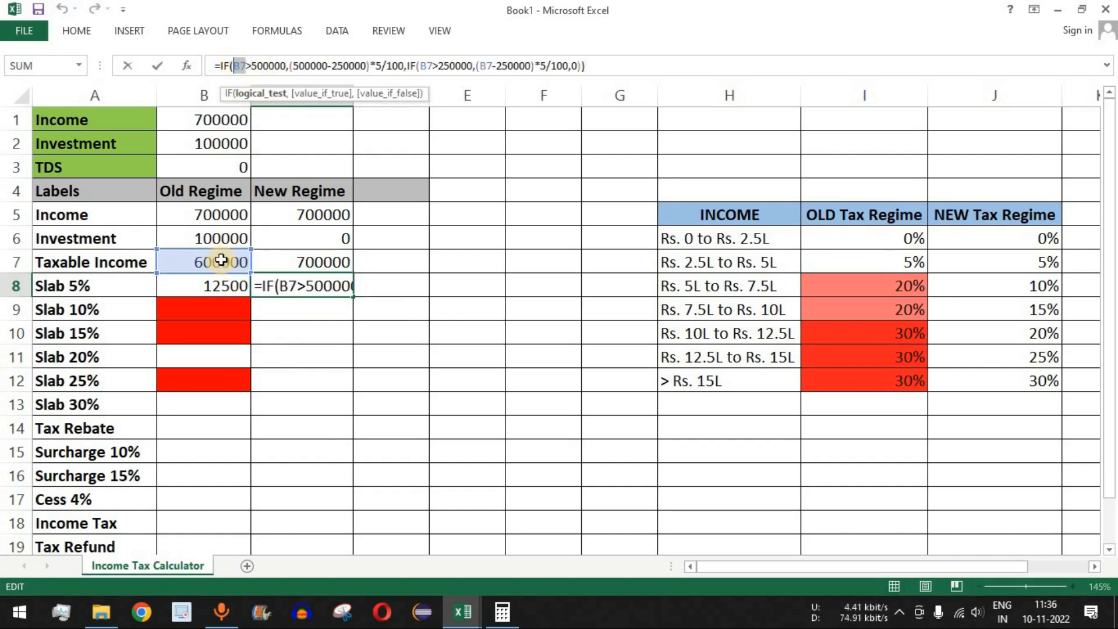
{"action": "left_click", "coordinate": [325, 266]}
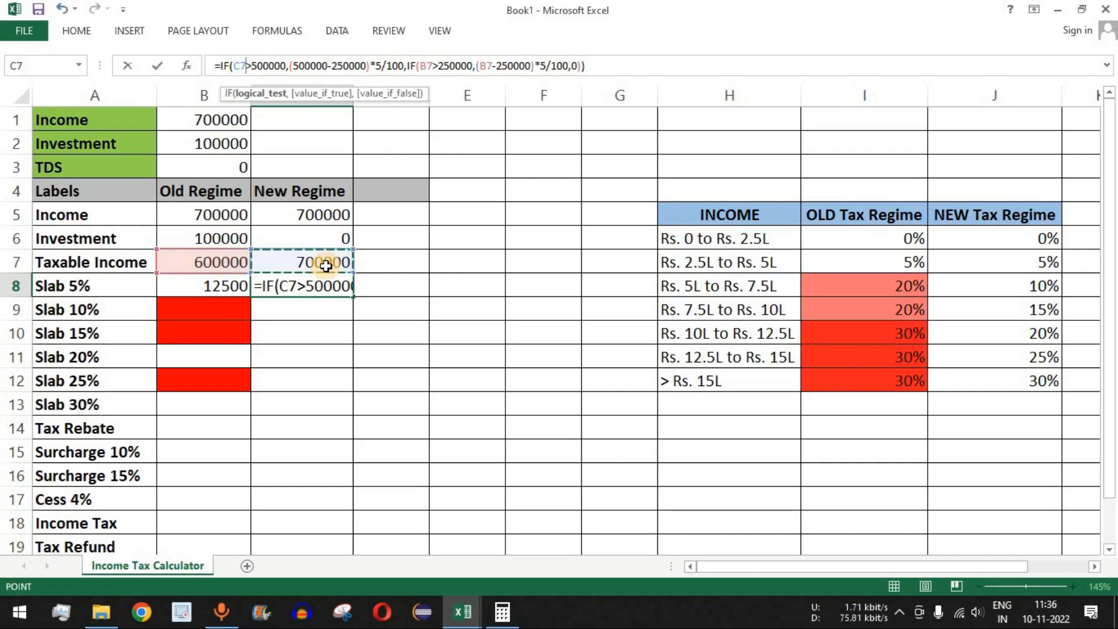
{"action": "double_click", "coordinate": [429, 64]}
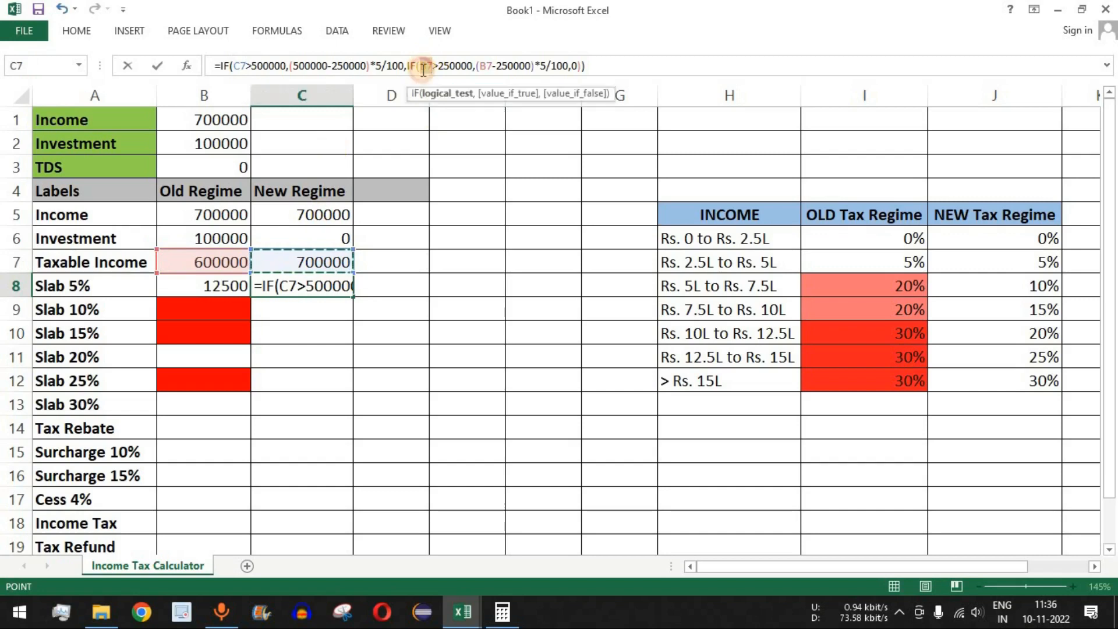
{"action": "left_click", "coordinate": [328, 260]}
{"action": "double_click", "coordinate": [487, 65]}
{"action": "left_click", "coordinate": [324, 261]}
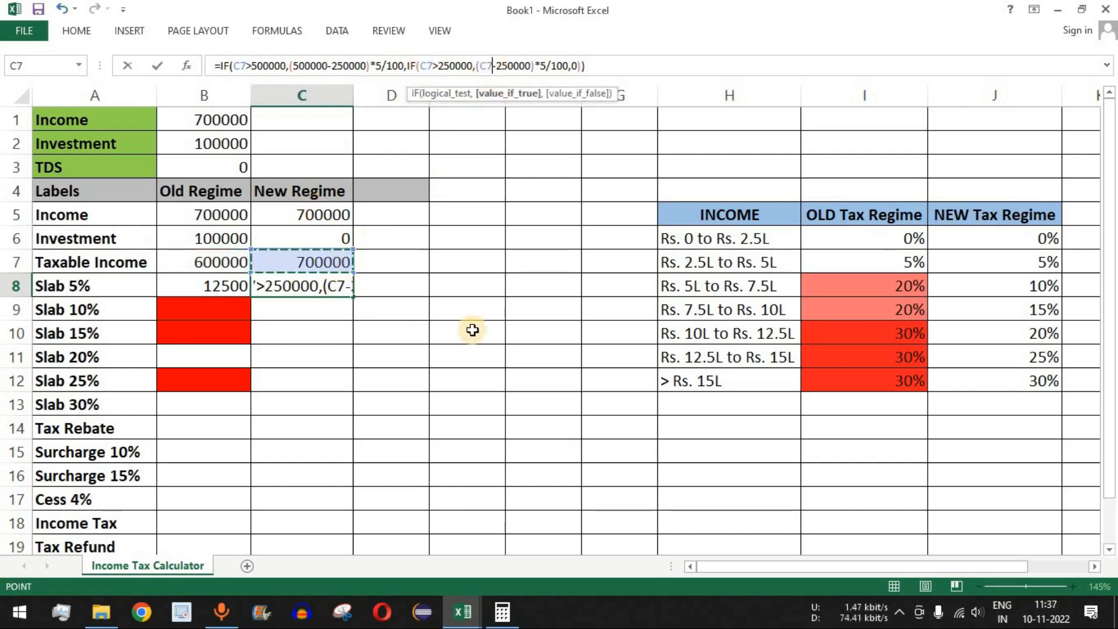
{"action": "key", "text": "Return"}
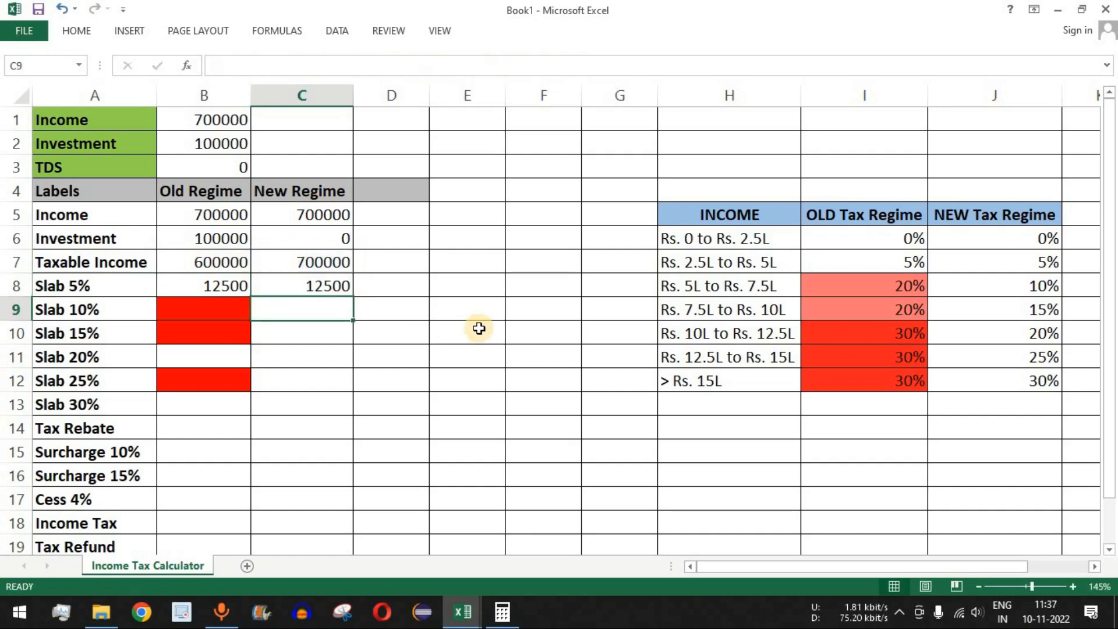
{"action": "left_click", "coordinate": [327, 264]}
{"action": "left_click", "coordinate": [317, 285]}
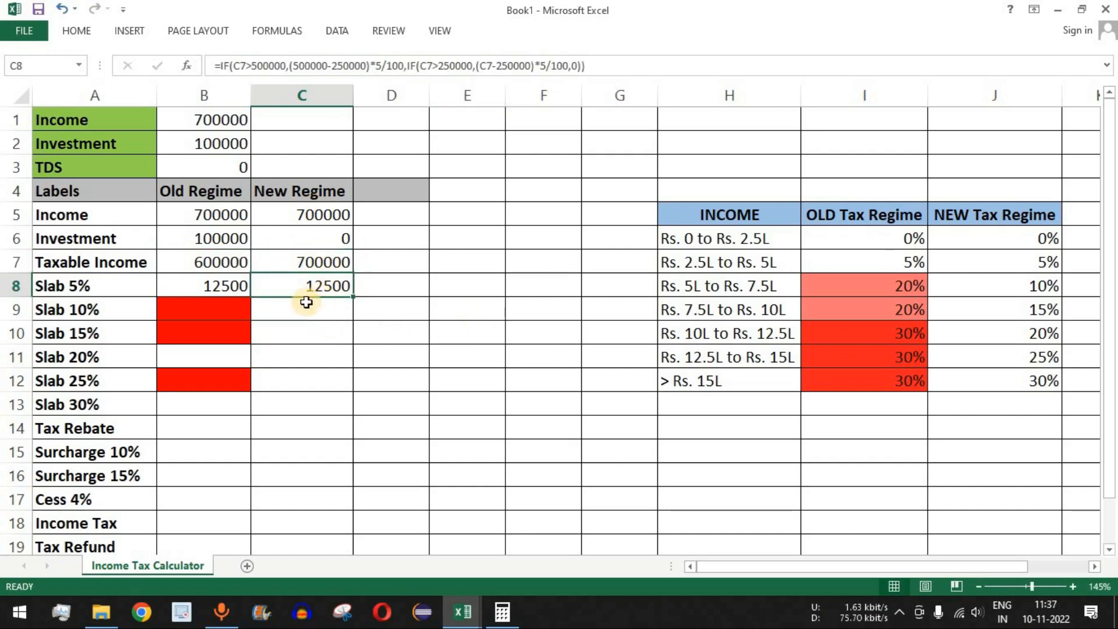
Step: Set the Income input in B1 to 500000
{"action": "left_click", "coordinate": [216, 120]}
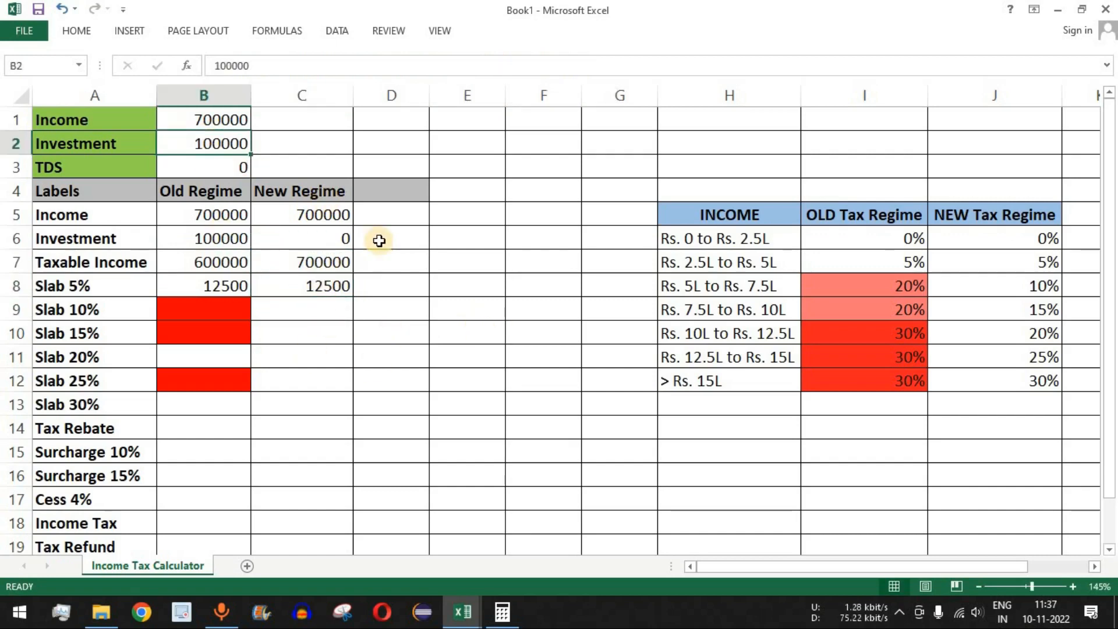
{"action": "type", "text": "50"}
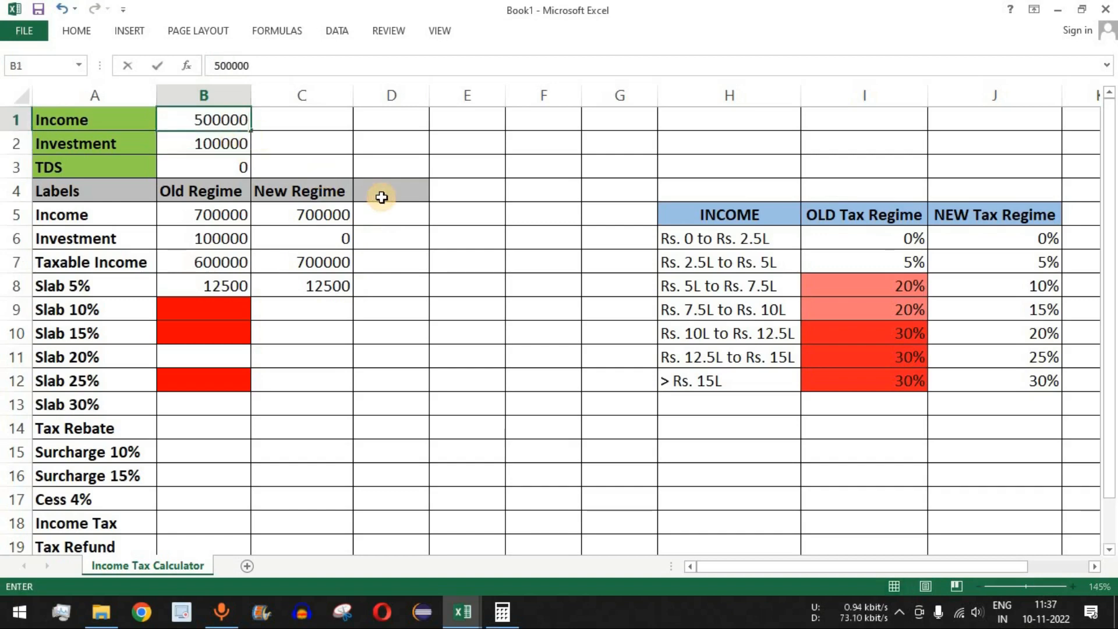
{"action": "type", "text": "0000"}
{"action": "key", "text": "Return"}
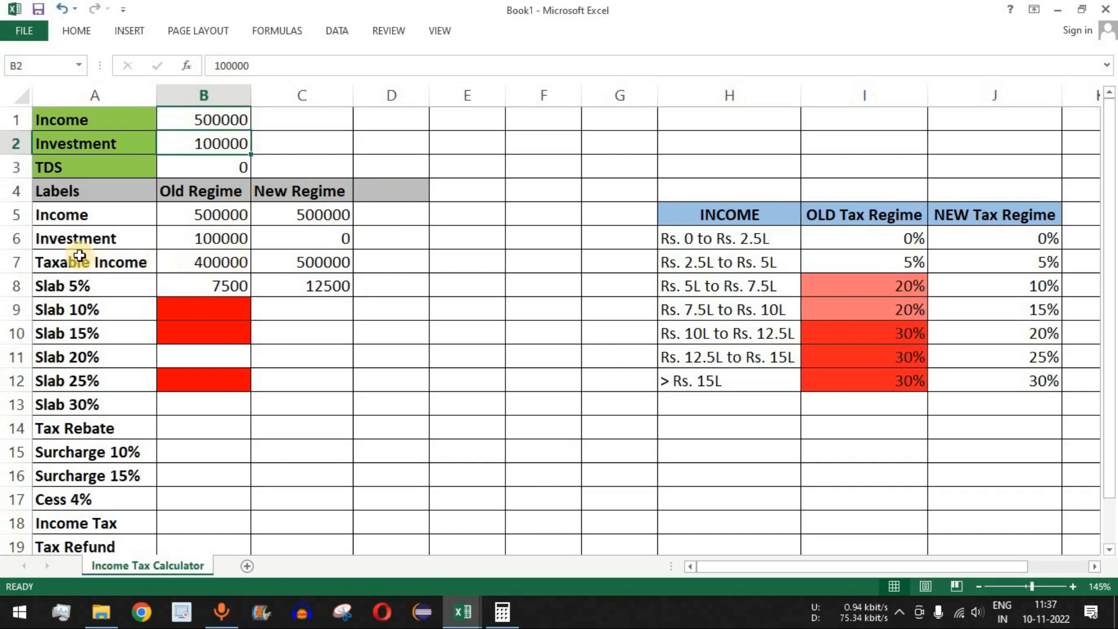
Step: Compare the Old Regime Slab 5% amount in B8 with the earlier result in Calculator
{"action": "left_click", "coordinate": [224, 260]}
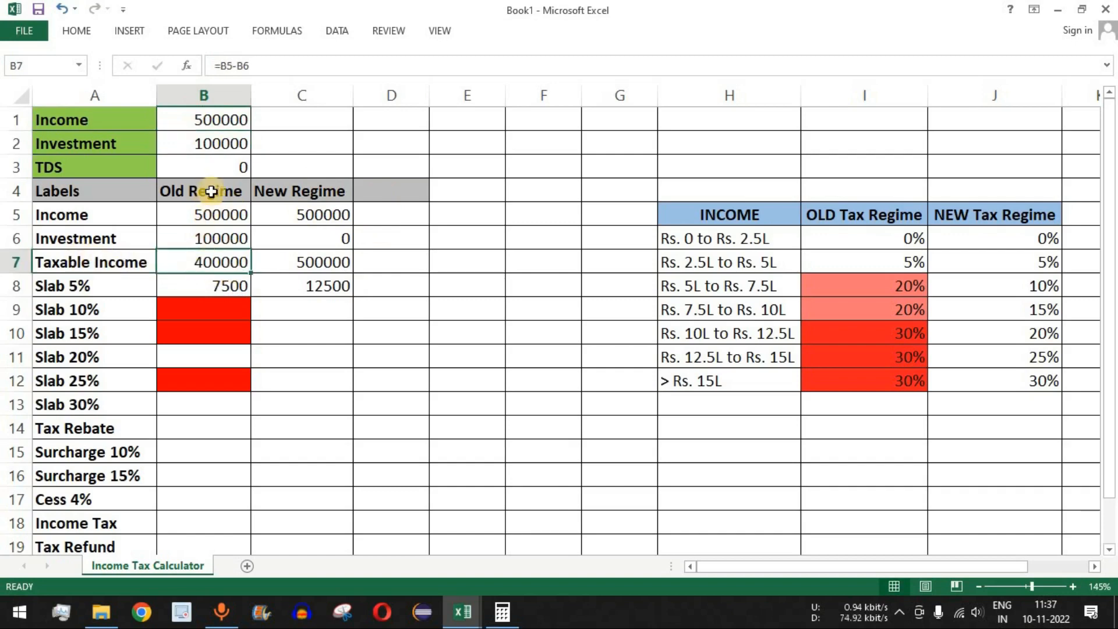
{"action": "left_click_drag", "start_coordinate": [211, 191], "coordinate": [210, 262]}
{"action": "left_click", "coordinate": [502, 612]}
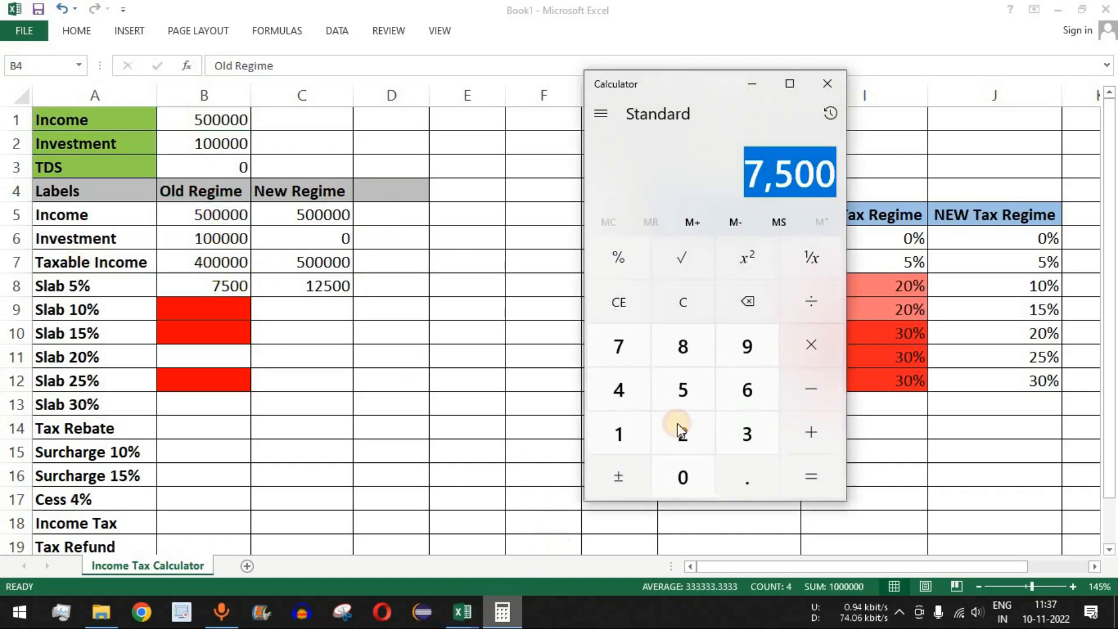
{"action": "left_click", "coordinate": [752, 176]}
{"action": "left_click_drag", "start_coordinate": [750, 176], "coordinate": [843, 169]}
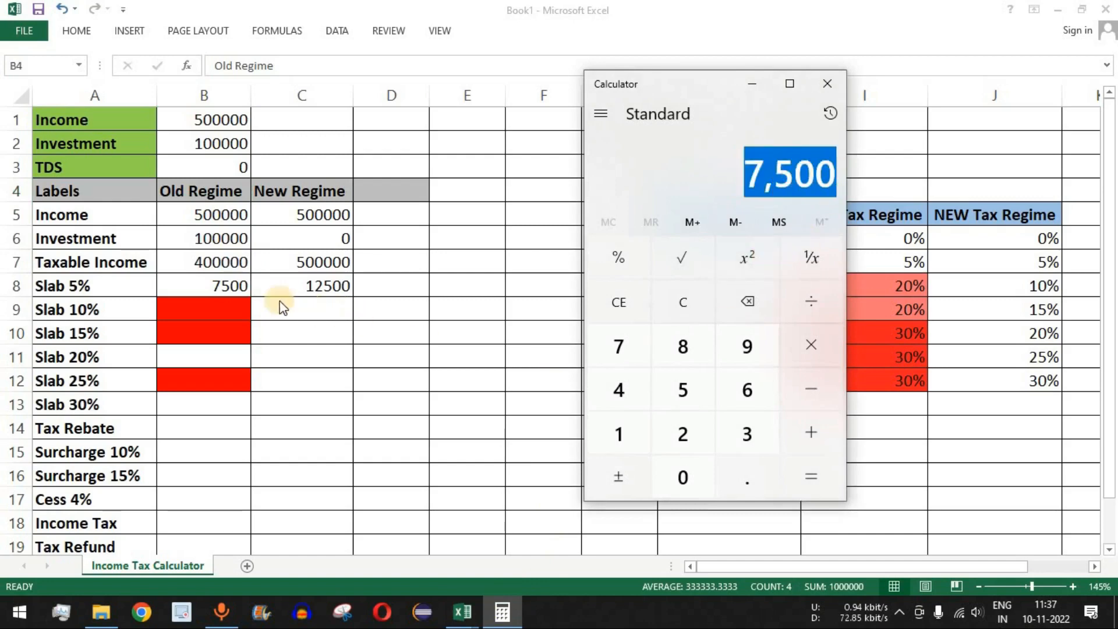
{"action": "left_click", "coordinate": [224, 286]}
Step: Review the New Regime Slab 5%, Investment, Income and Taxable Income in C8, C6, C5 and C7
{"action": "left_click", "coordinate": [350, 290]}
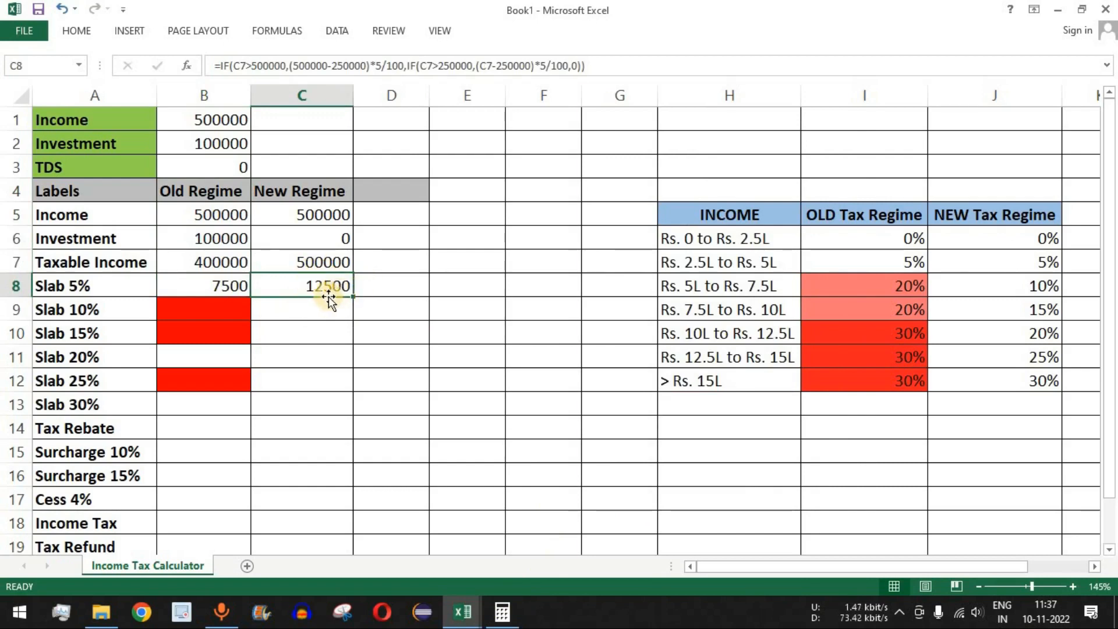
{"action": "left_click", "coordinate": [344, 232]}
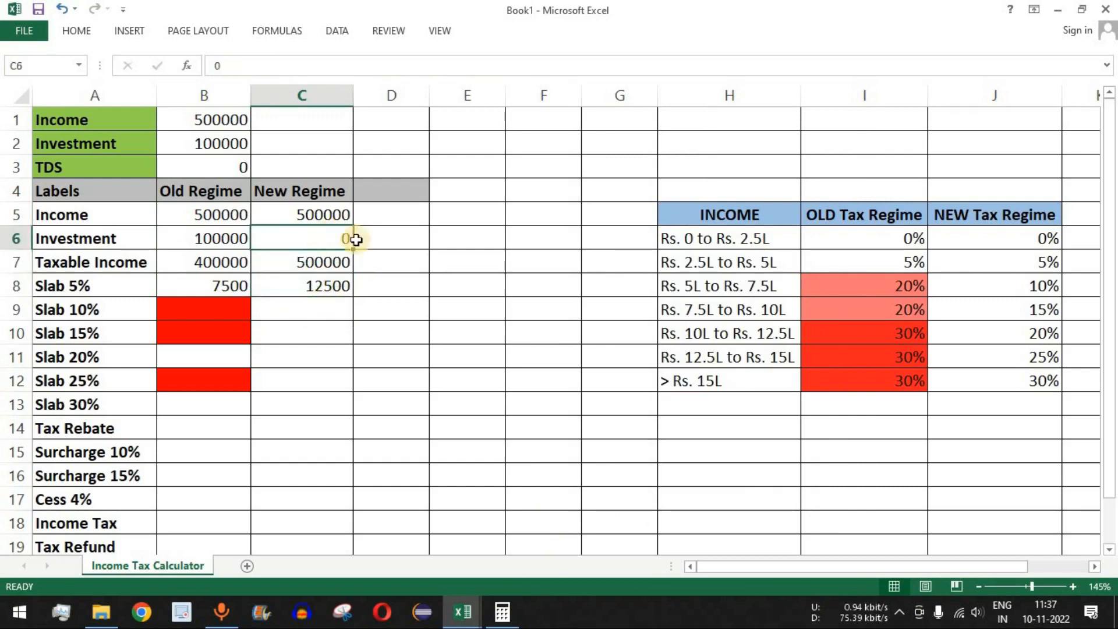
{"action": "left_click", "coordinate": [323, 219]}
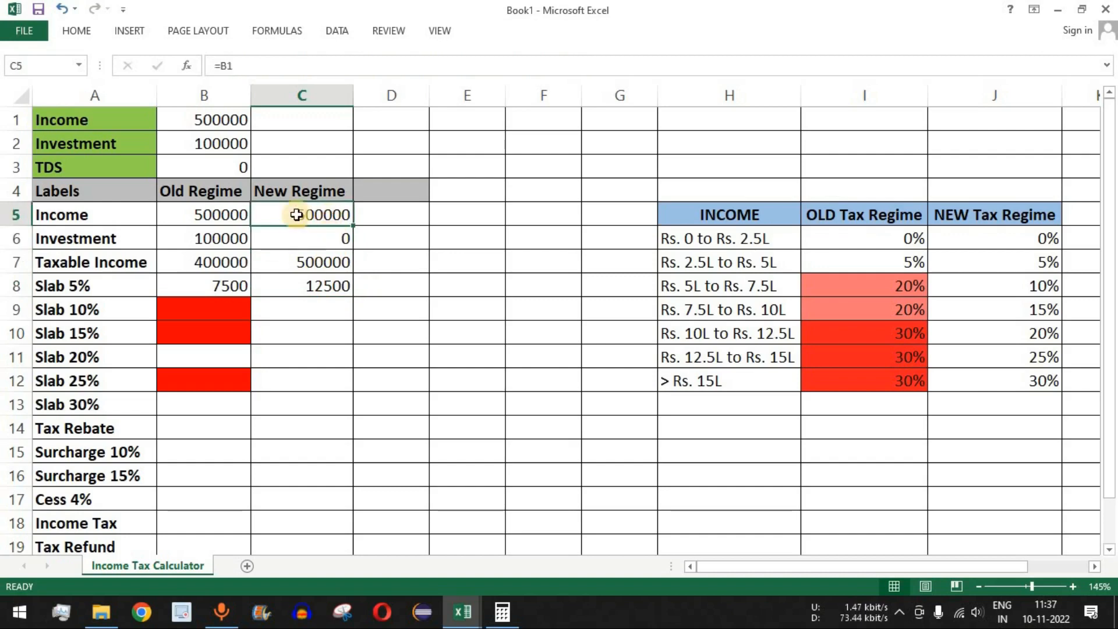
{"action": "left_click", "coordinate": [317, 260]}
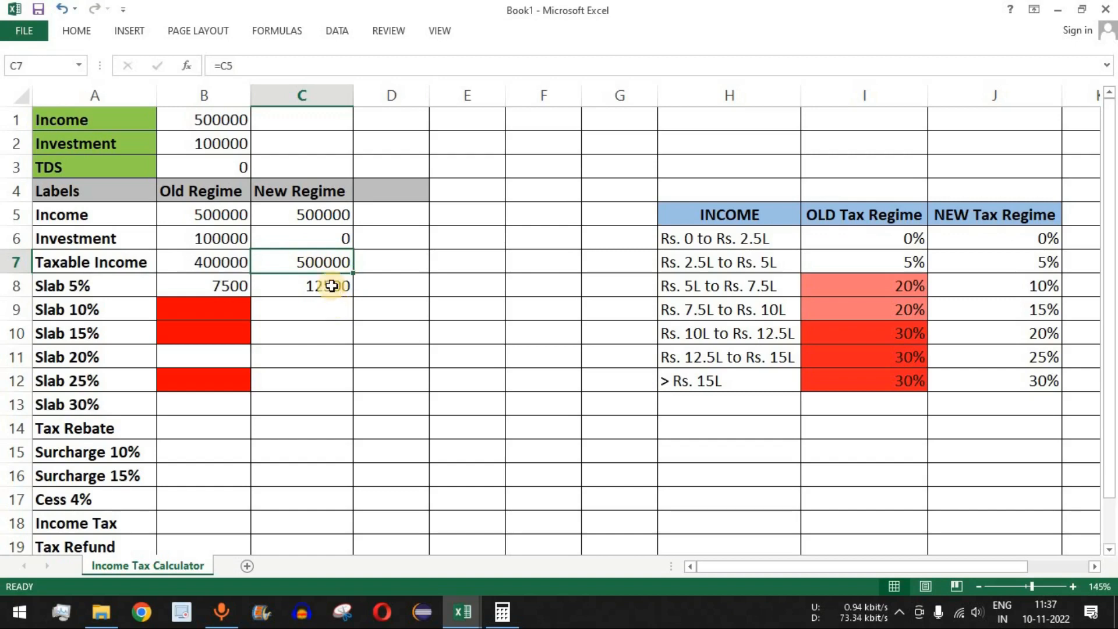
Step: Switch to Calculator, clear the previous result and subtract 250000 from 500000
{"action": "left_click", "coordinate": [502, 611]}
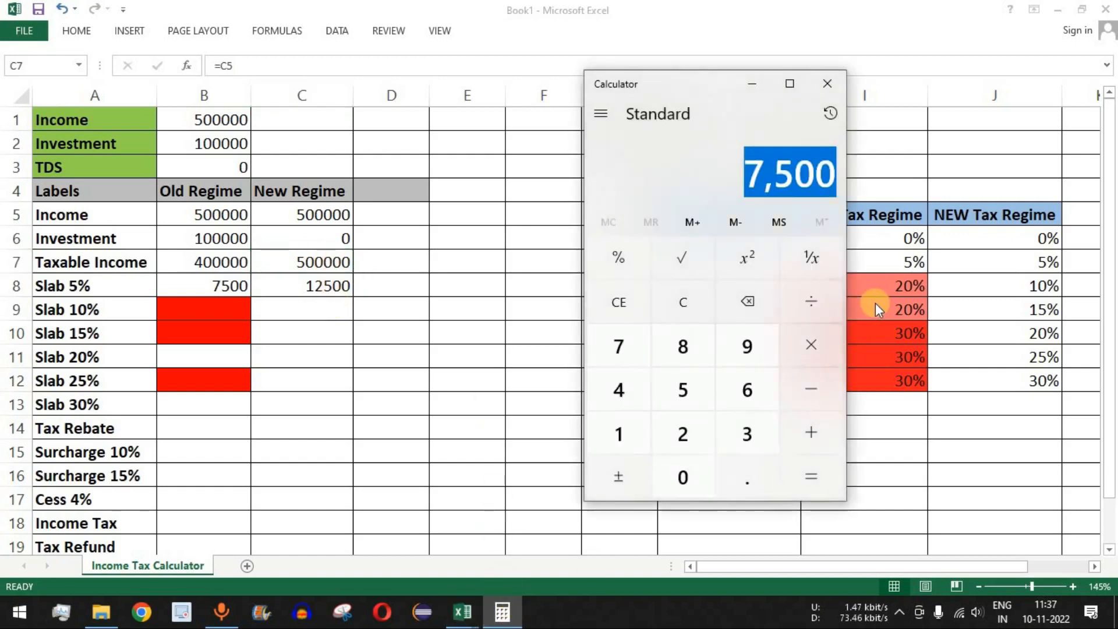
{"action": "key", "text": "Escape"}
{"action": "left_click_drag", "start_coordinate": [694, 82], "coordinate": [579, 84]}
{"action": "left_click", "coordinate": [571, 401]}
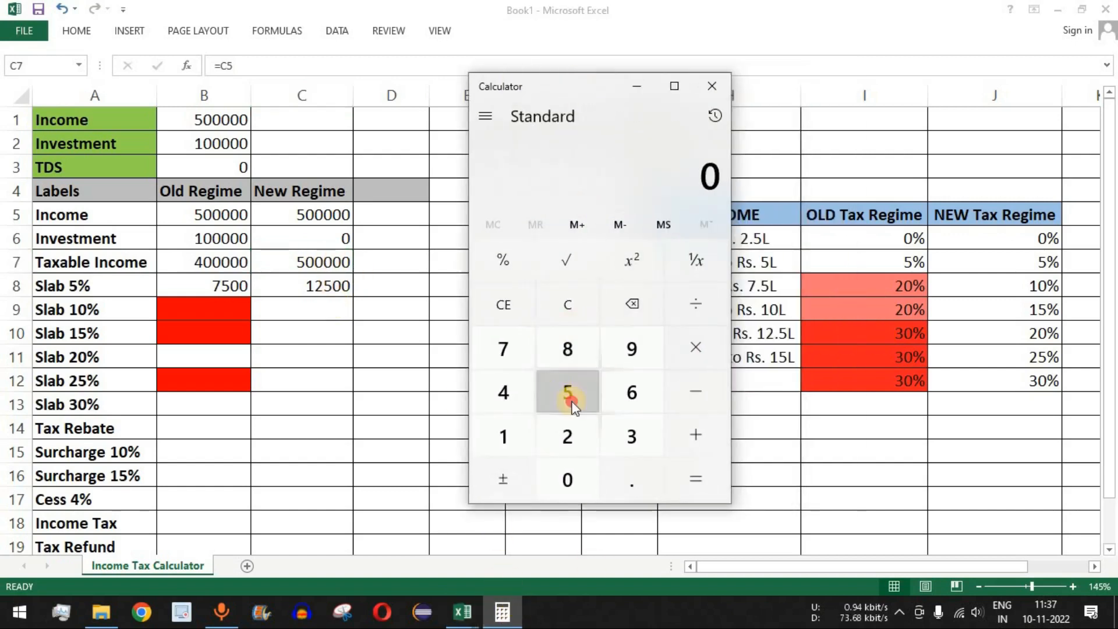
{"action": "left_click", "coordinate": [573, 476]}
{"action": "left_click", "coordinate": [573, 476]}
{"action": "left_click", "coordinate": [574, 477]}
{"action": "left_click", "coordinate": [574, 476]}
{"action": "left_click", "coordinate": [573, 477]}
{"action": "left_click", "coordinate": [687, 415]}
{"action": "left_click", "coordinate": [687, 402]}
{"action": "left_click", "coordinate": [567, 437]}
{"action": "left_click", "coordinate": [573, 402]}
{"action": "left_click", "coordinate": [573, 477]}
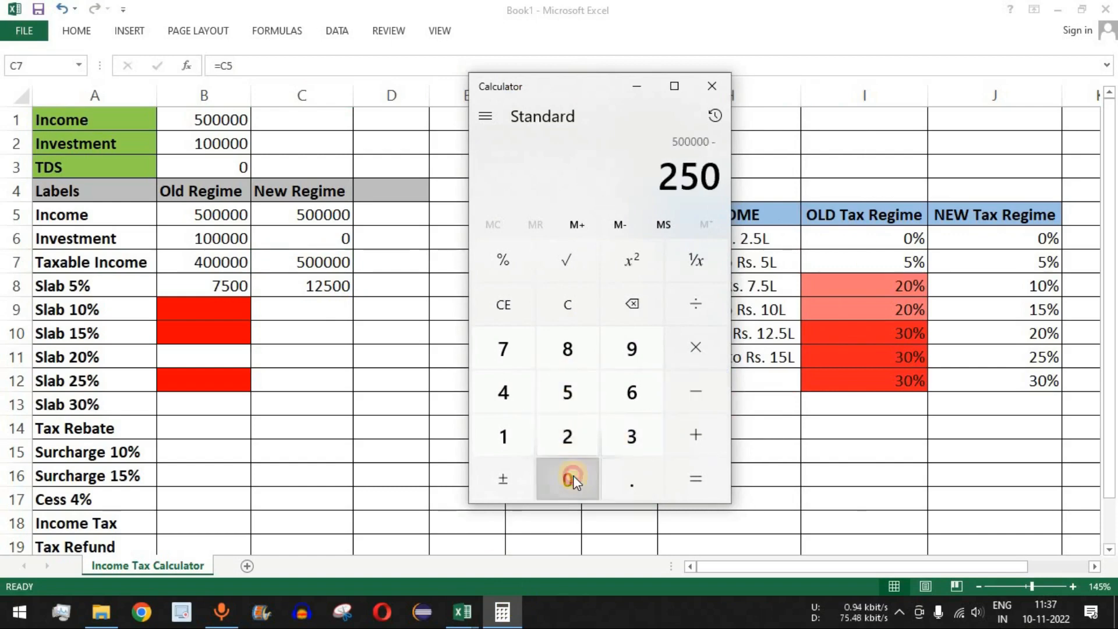
{"action": "left_click", "coordinate": [573, 476]}
{"action": "left_click", "coordinate": [573, 475]}
{"action": "left_click", "coordinate": [573, 475]}
{"action": "left_click", "coordinate": [689, 473]}
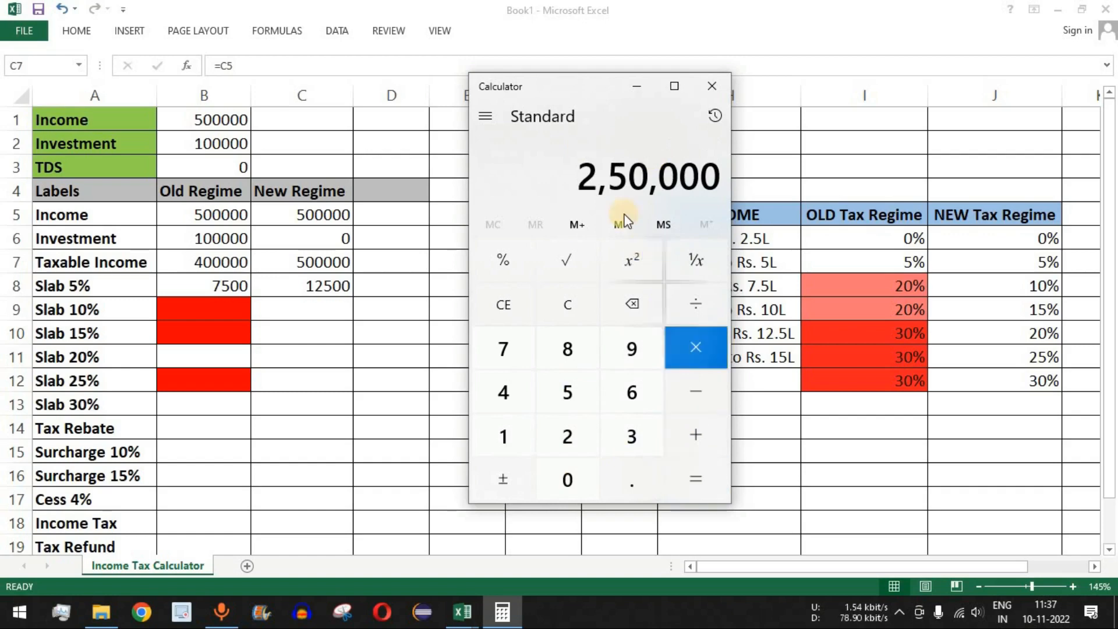
Step: Multiply the calculated difference by 5, divide it by 100, and compare the result with the New Regime Slab 5% in C8
{"action": "left_click_drag", "start_coordinate": [581, 175], "coordinate": [717, 175]}
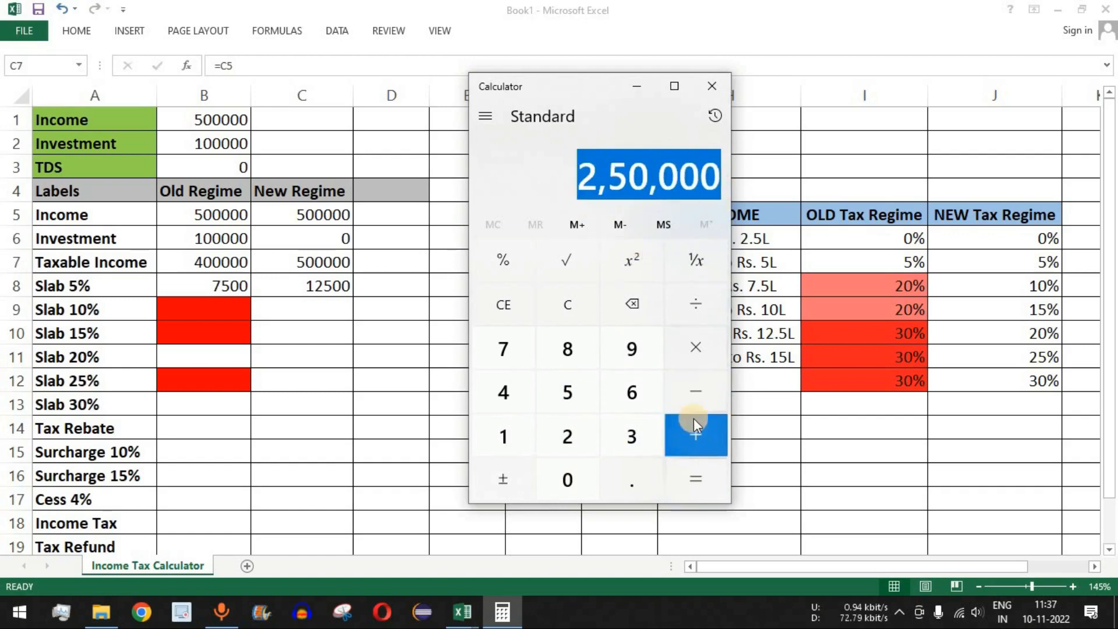
{"action": "left_click", "coordinate": [692, 349]}
{"action": "left_click", "coordinate": [568, 392]}
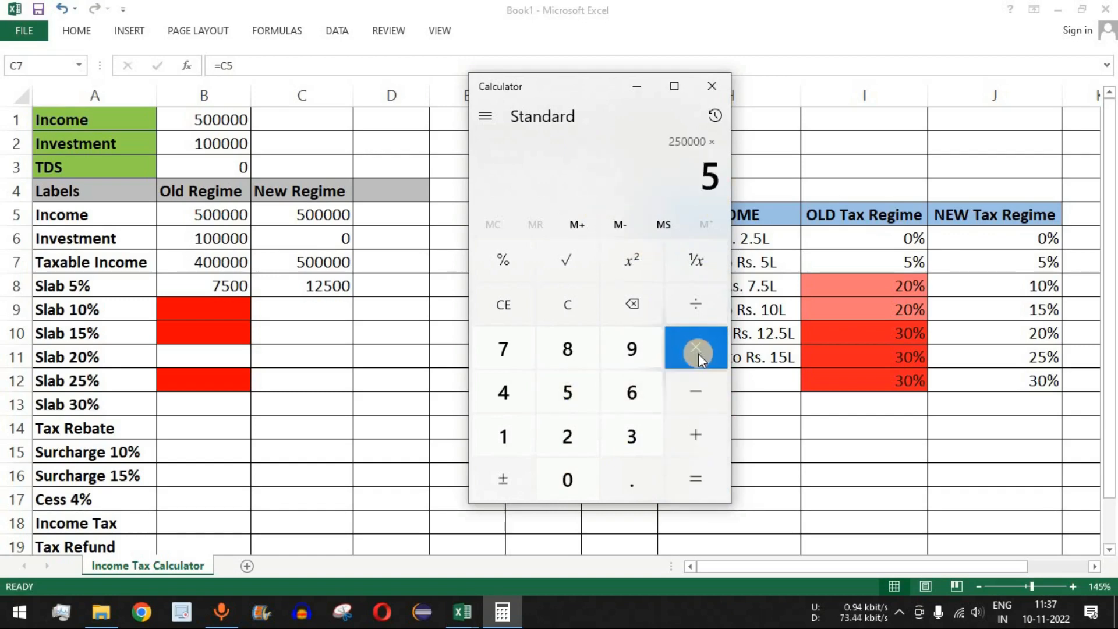
{"action": "left_click", "coordinate": [702, 310]}
{"action": "left_click", "coordinate": [514, 434]}
{"action": "double_click", "coordinate": [585, 484]}
{"action": "left_click", "coordinate": [695, 481]}
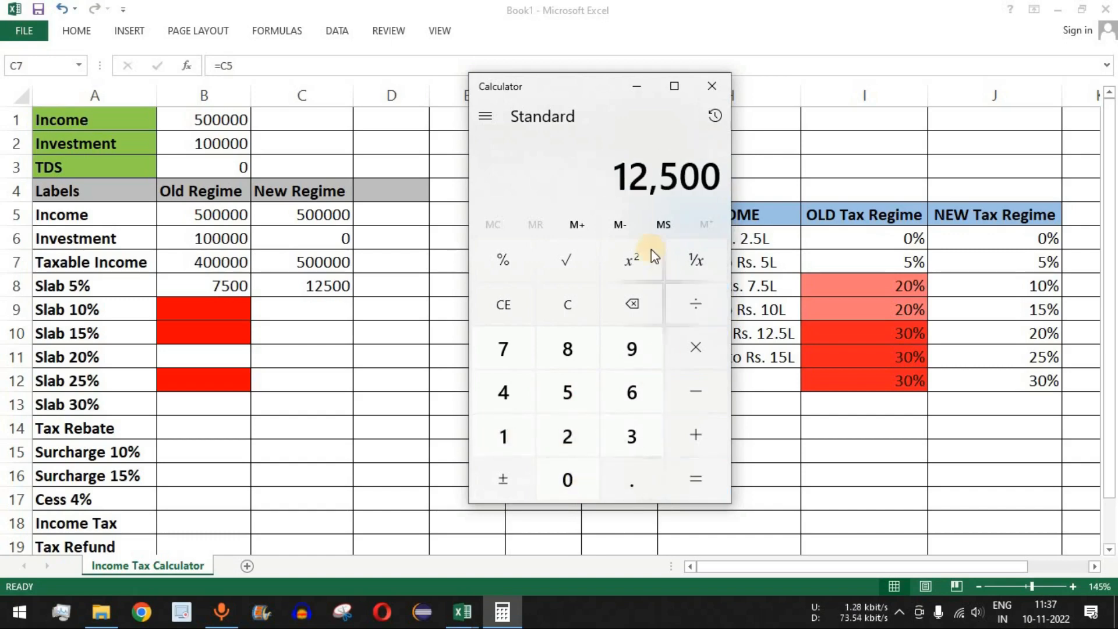
{"action": "left_click_drag", "start_coordinate": [612, 178], "coordinate": [723, 174]}
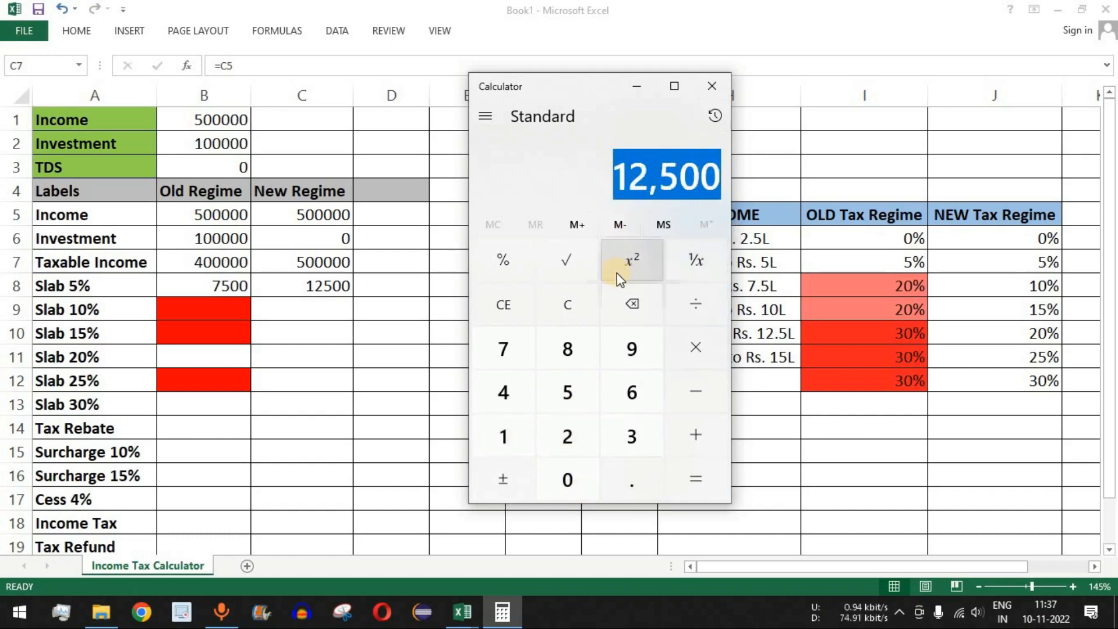
{"action": "left_click", "coordinate": [324, 294]}
{"action": "left_click", "coordinate": [323, 287]}
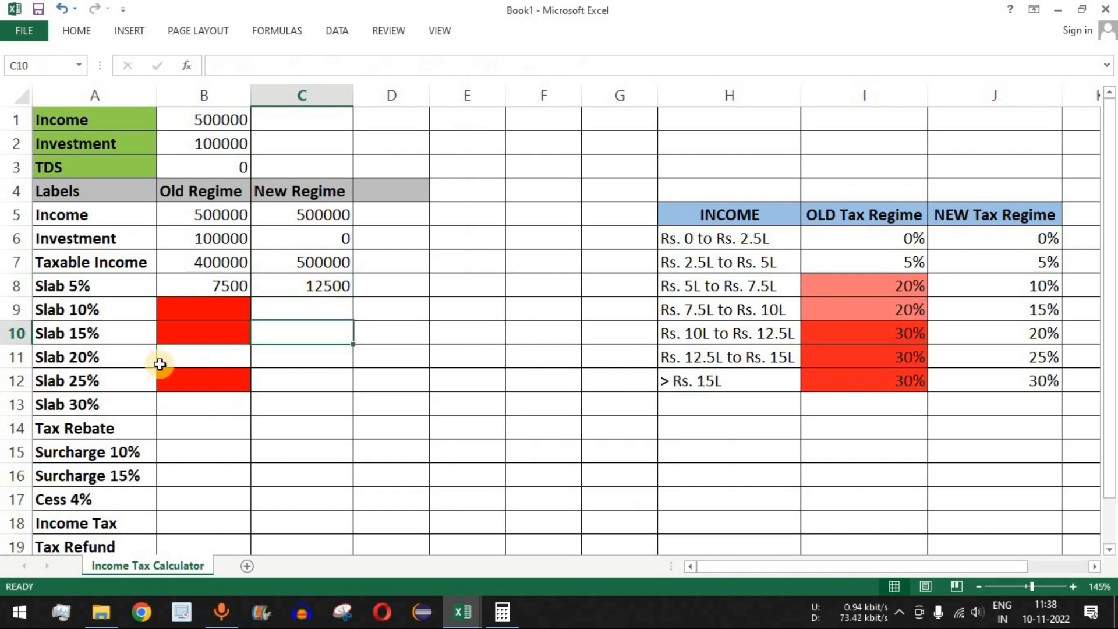
{"action": "left_click_drag", "start_coordinate": [120, 312], "coordinate": [309, 417]}
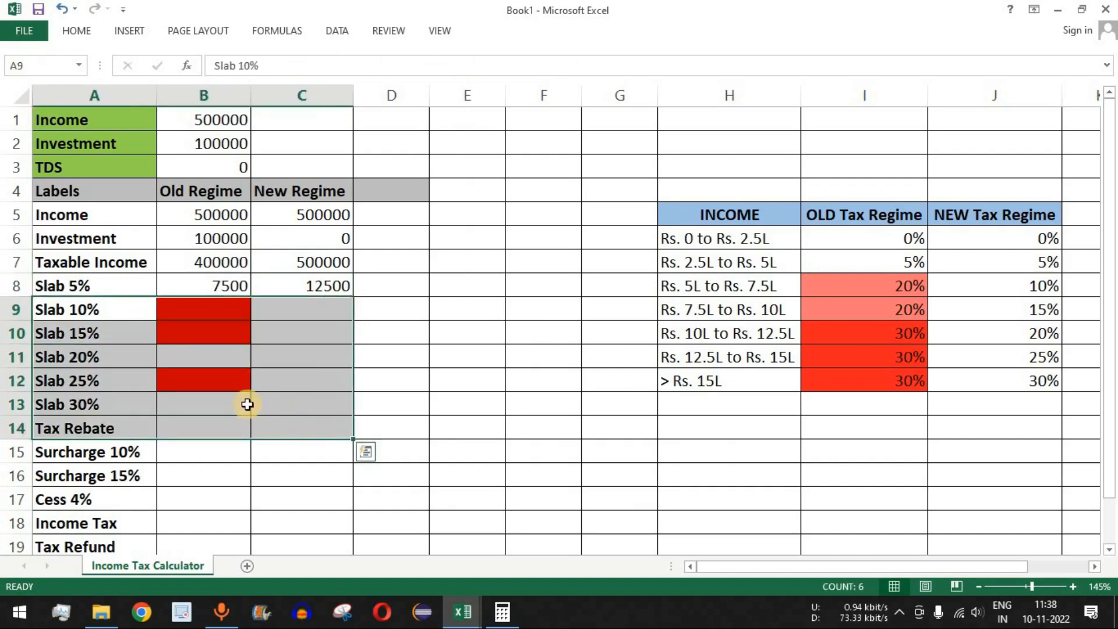
{"action": "left_click", "coordinate": [247, 402]}
{"action": "left_click", "coordinate": [294, 401]}
Step: Copy the full Slab 5% formula text from B8 into the Old Regime Slab 20% cell B11
{"action": "left_click", "coordinate": [219, 285]}
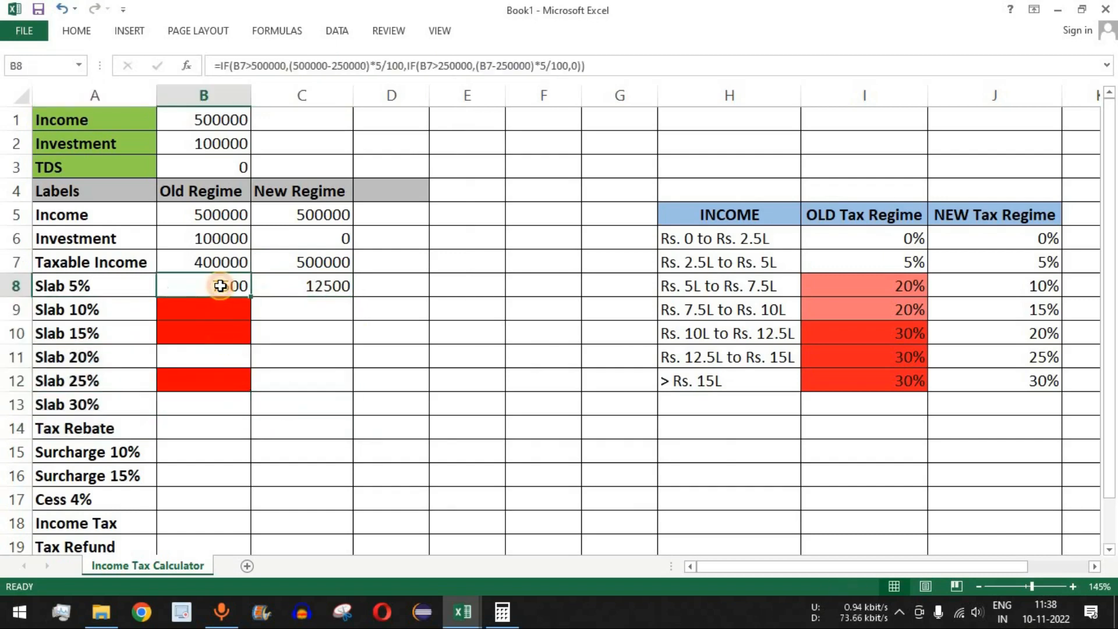
{"action": "left_click_drag", "start_coordinate": [585, 65], "coordinate": [198, 70]}
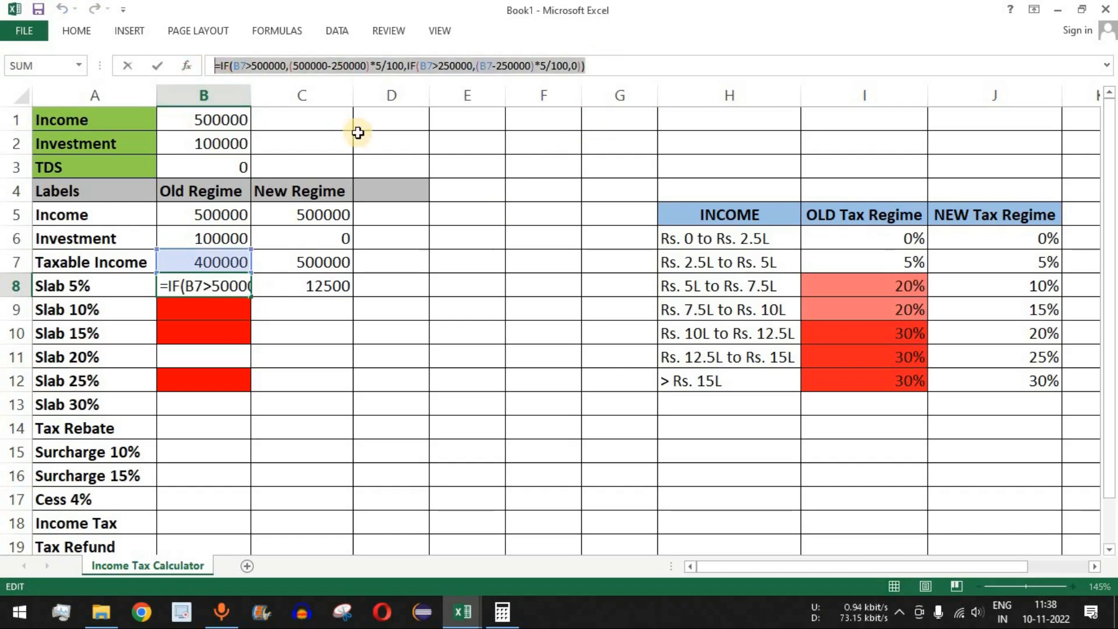
{"action": "key", "text": "ctrl+c"}
{"action": "key", "text": "Escape"}
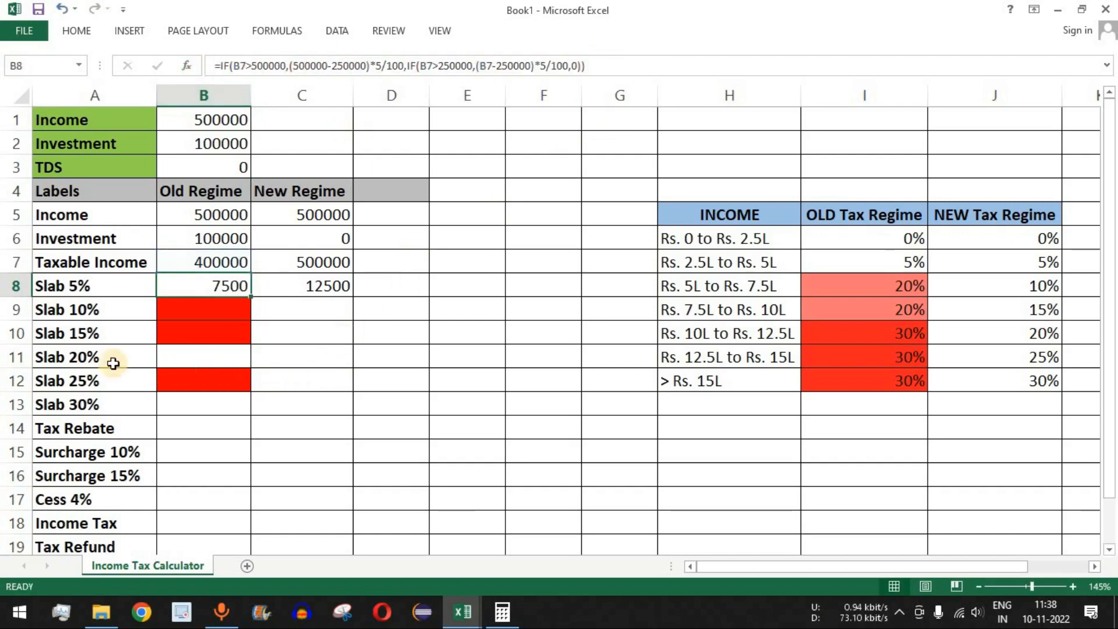
{"action": "left_click", "coordinate": [198, 362]}
{"action": "key", "text": "ctrl+v"}
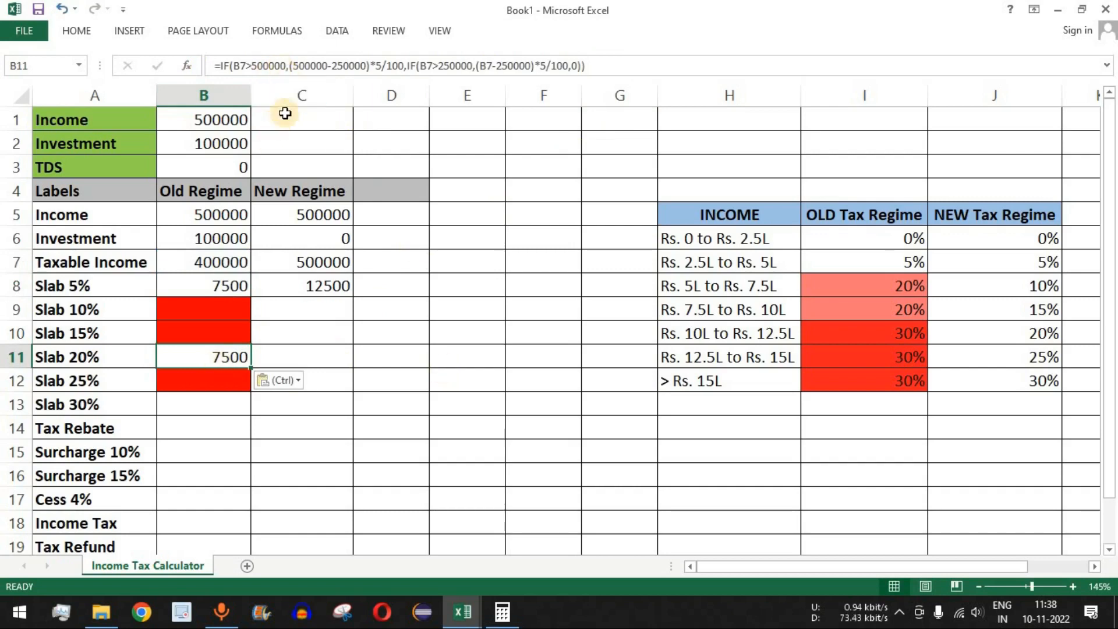
Step: In the Slab 20% formula in B11, change the first IF threshold and the upper limit being subtracted from to 1000000
{"action": "left_click", "coordinate": [258, 65]}
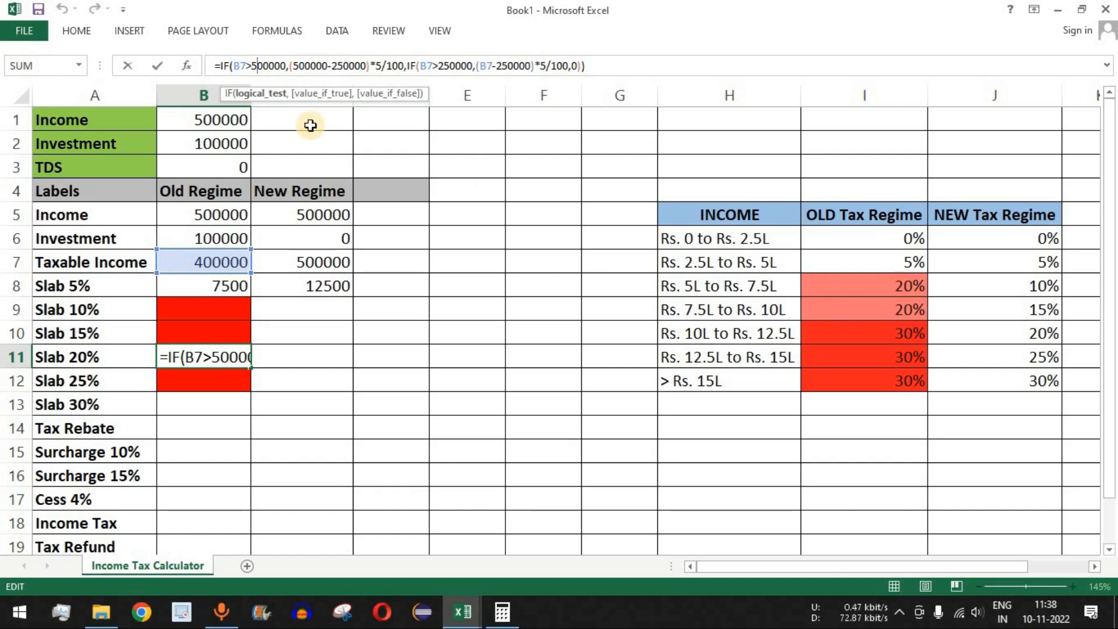
{"action": "key", "text": "BackSpace"}
{"action": "type", "text": "10"}
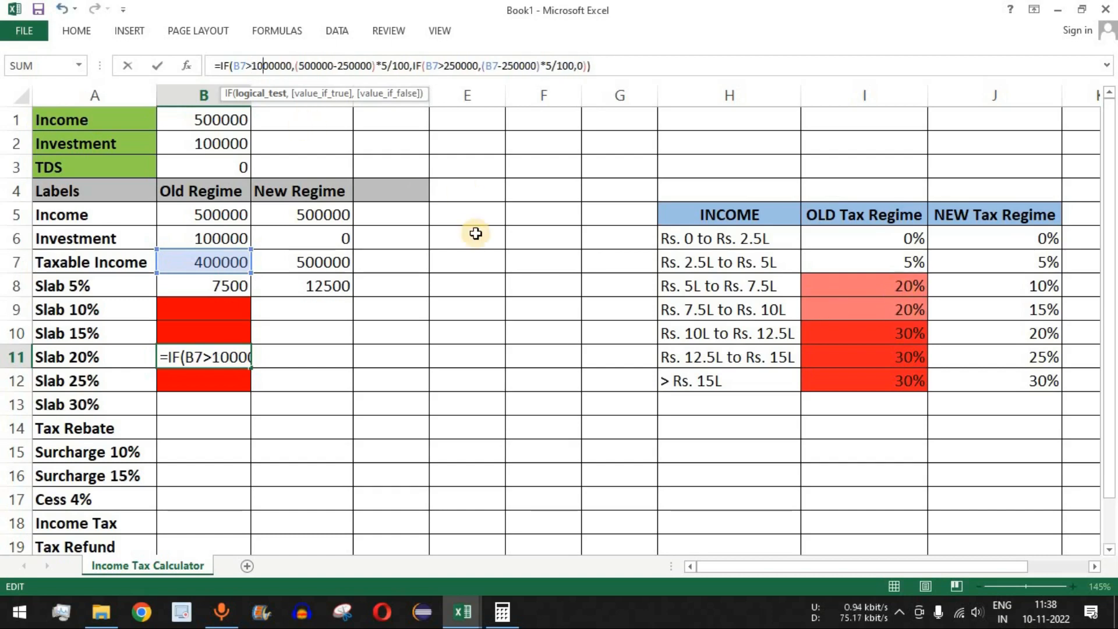
{"action": "left_click", "coordinate": [304, 66]}
{"action": "key", "text": "BackSpace"}
{"action": "type", "text": "10"}
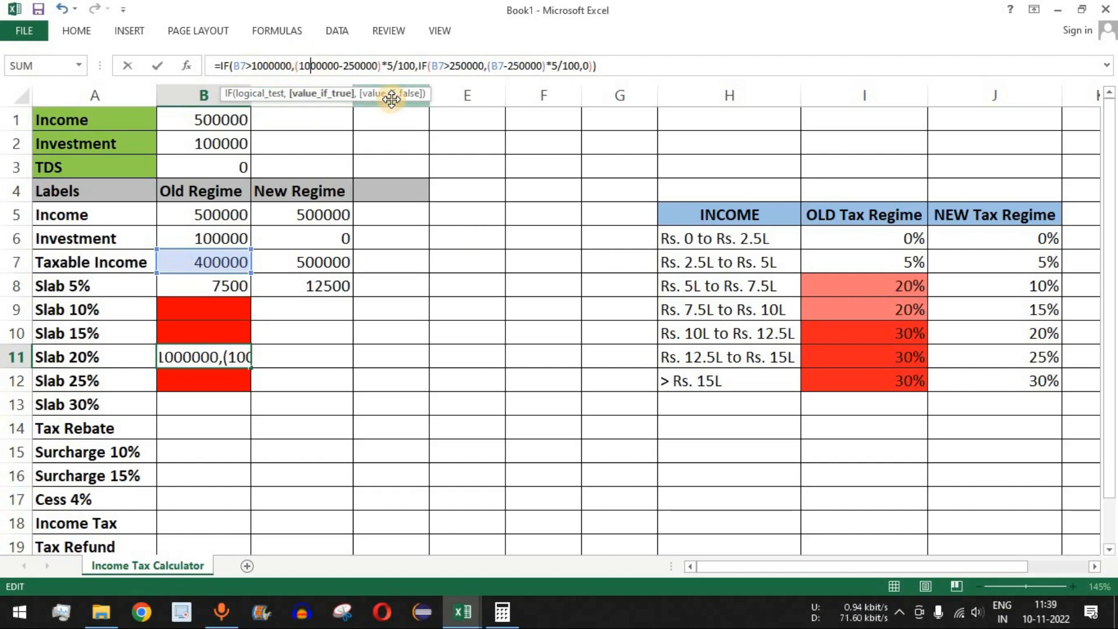
{"action": "left_click", "coordinate": [354, 66]}
{"action": "key", "text": "BackSpace"}
{"action": "key", "text": "BackSpace"}
{"action": "type", "text": "50"}
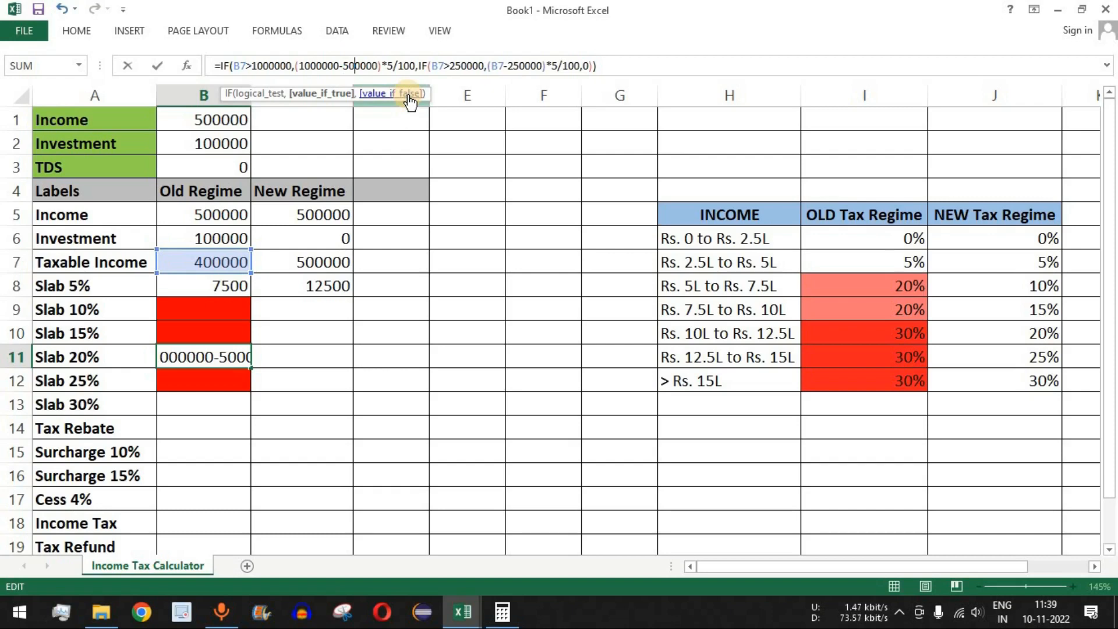
{"action": "left_click", "coordinate": [389, 66]}
{"action": "key", "text": "BackSpace"}
{"action": "type", "text": "20"}
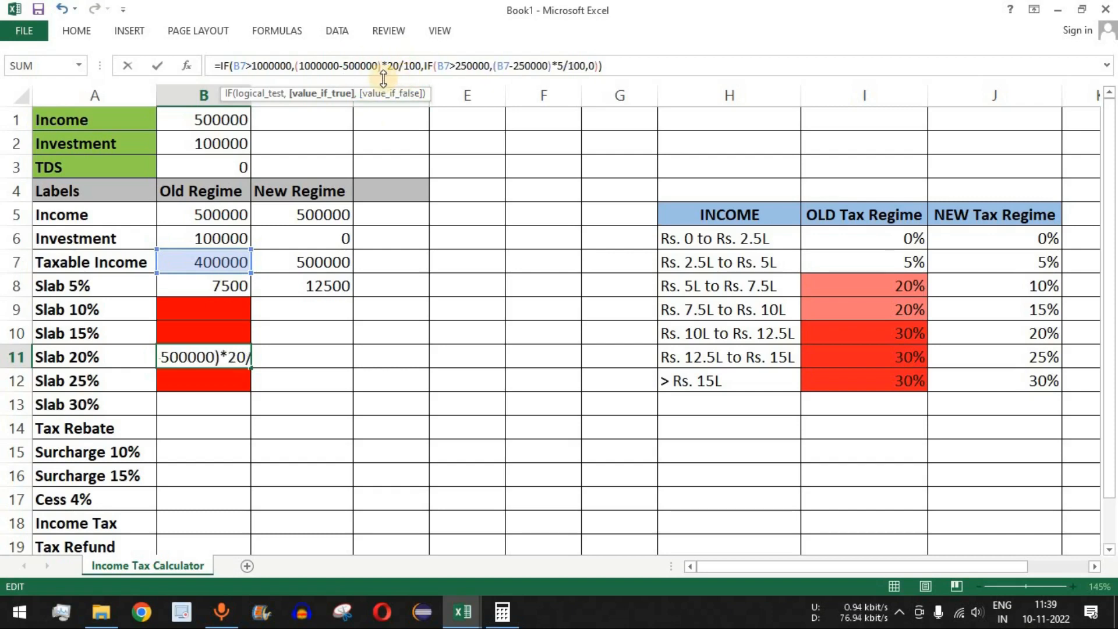
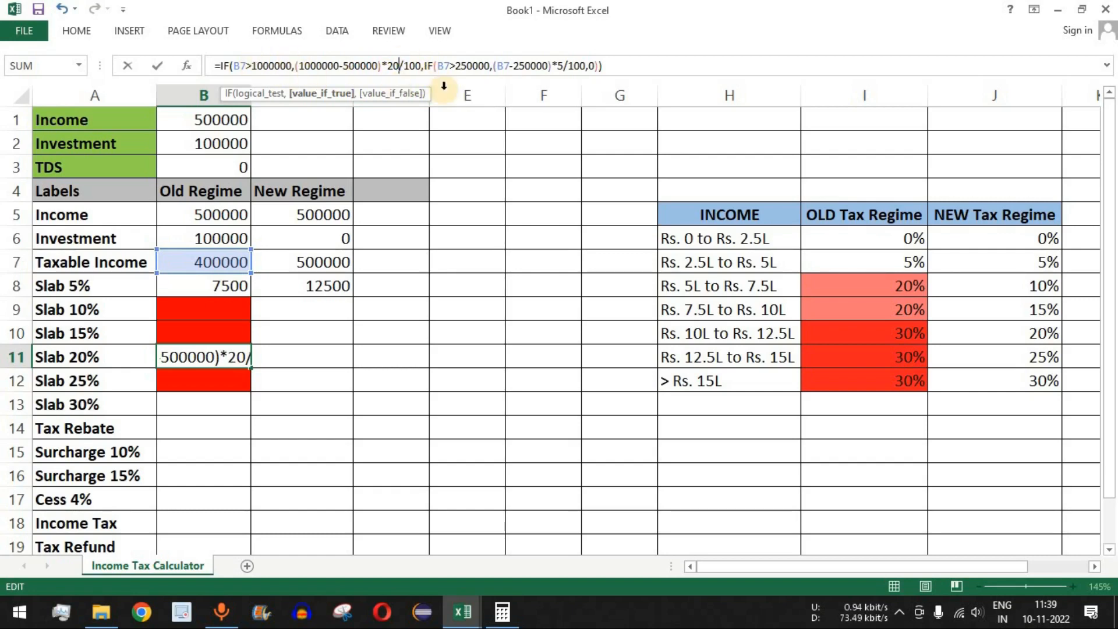
Step: Change the nested condition in B11 to IF(B7>500000,(B7-500000)*20/100,0), commit the formula and reselect the cell
{"action": "left_click", "coordinate": [467, 65]}
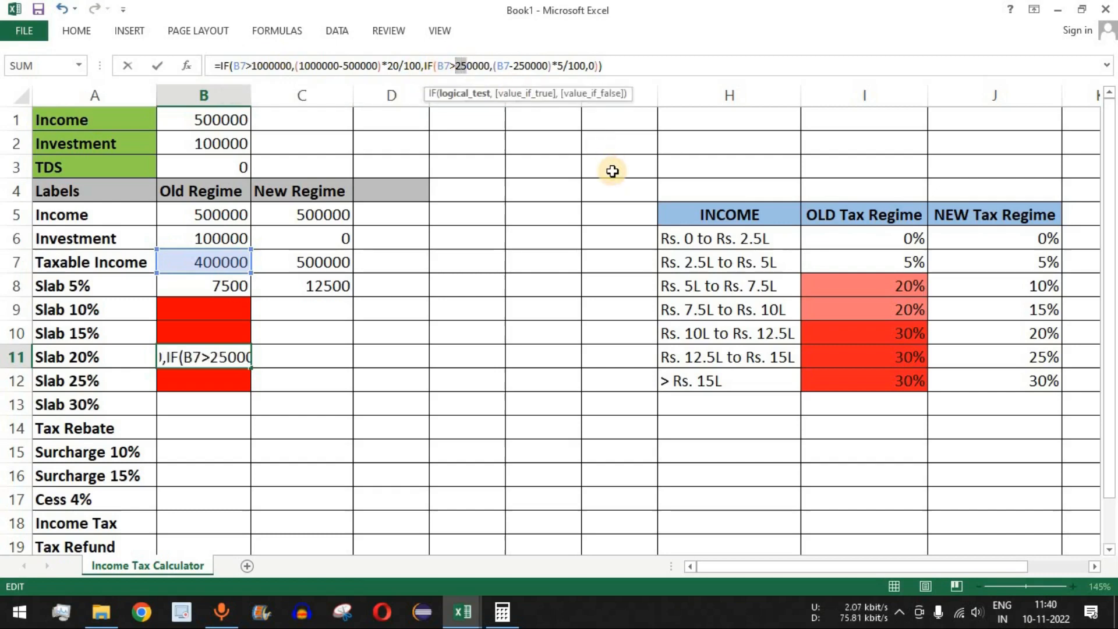
{"action": "type", "text": "50"}
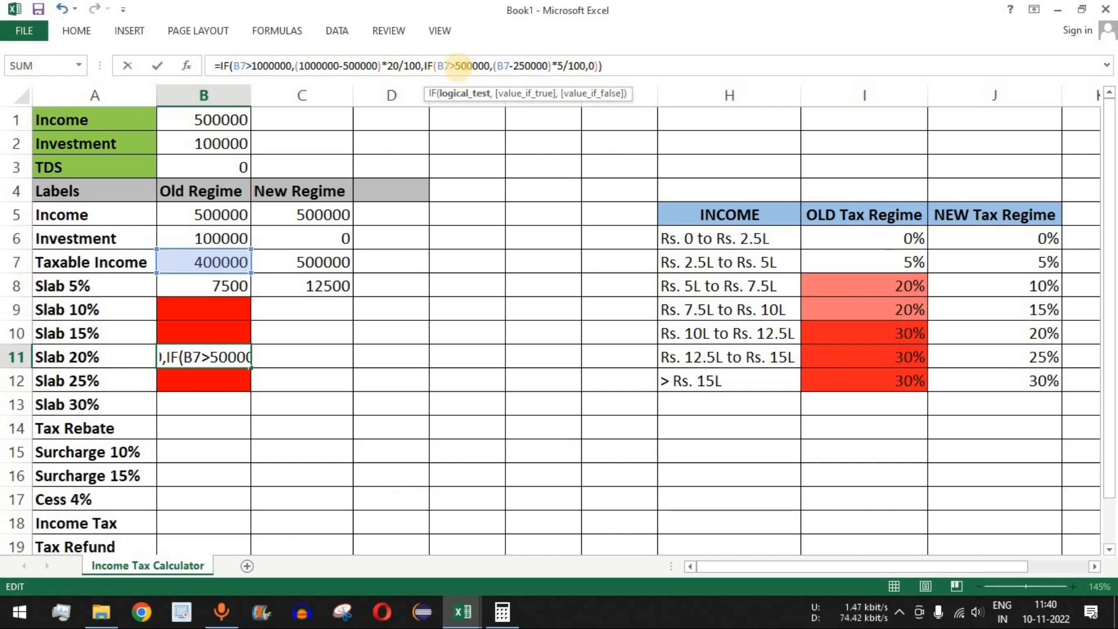
{"action": "left_click", "coordinate": [524, 65]}
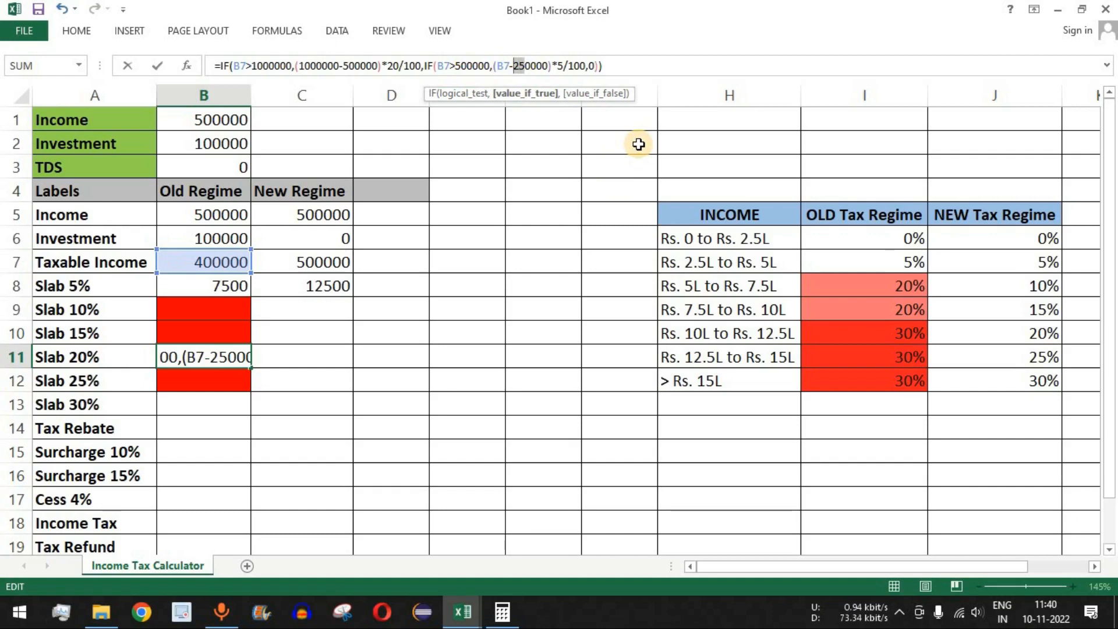
{"action": "left_click", "coordinate": [563, 65]}
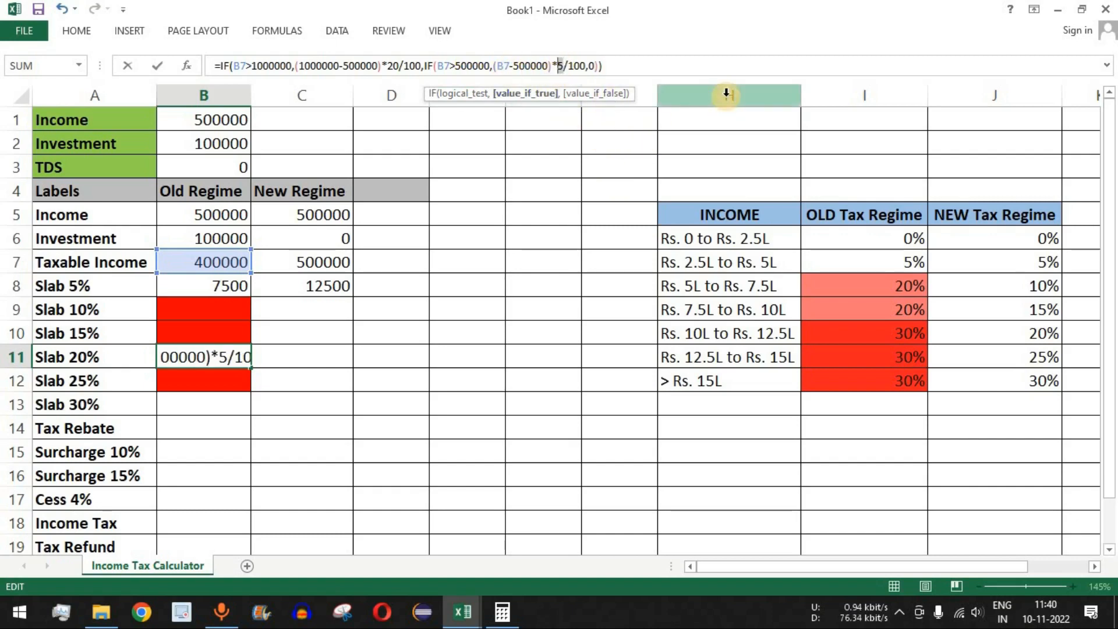
{"action": "key", "text": "BackSpace"}
{"action": "type", "text": "20"}
{"action": "key", "text": "Right"}
{"action": "key", "text": "Right"}
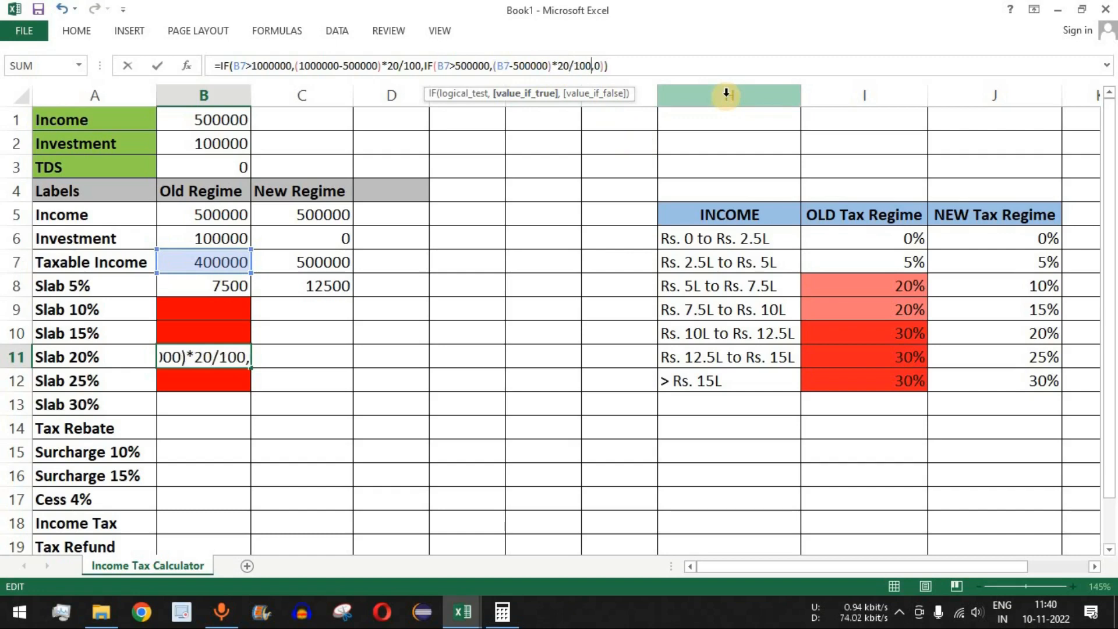
{"action": "key", "text": "Right"}
{"action": "key", "text": "Right"}
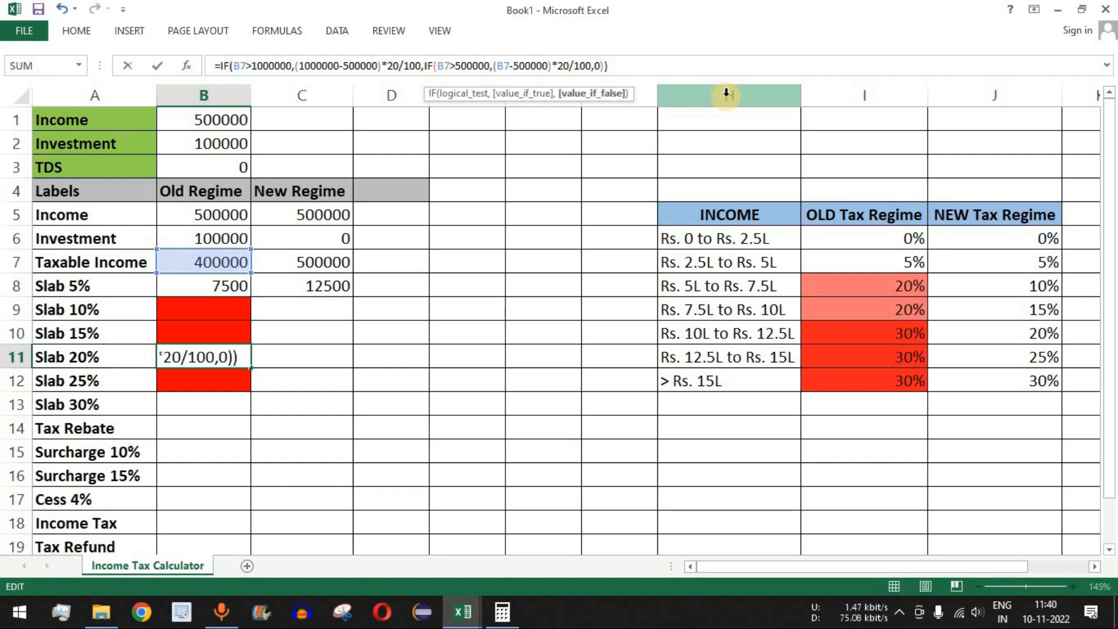
{"action": "key", "text": "Return"}
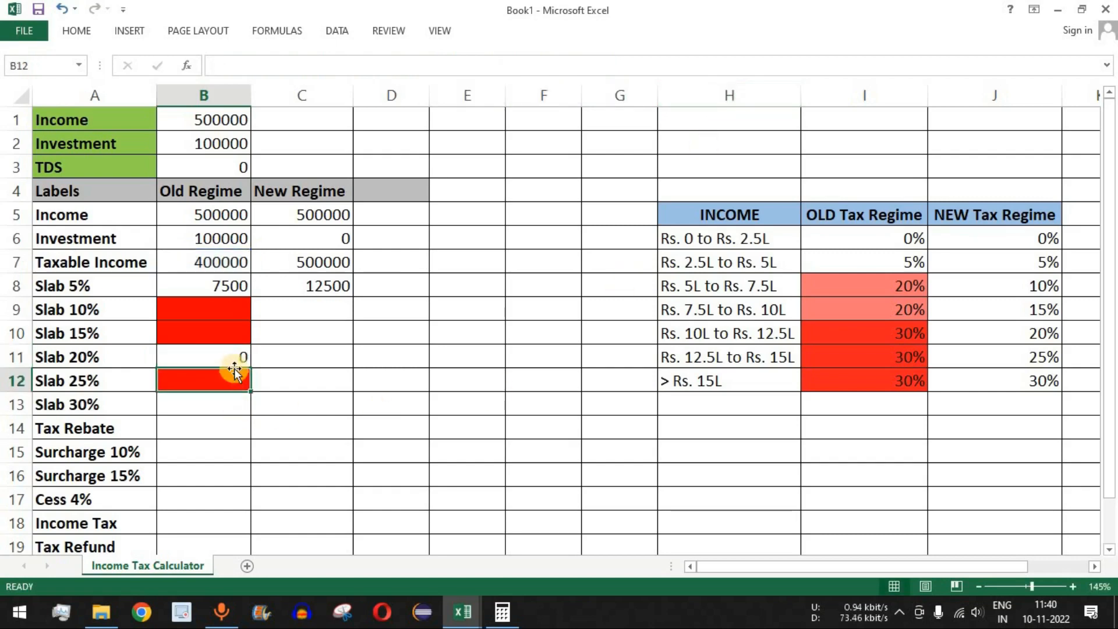
{"action": "left_click", "coordinate": [221, 355]}
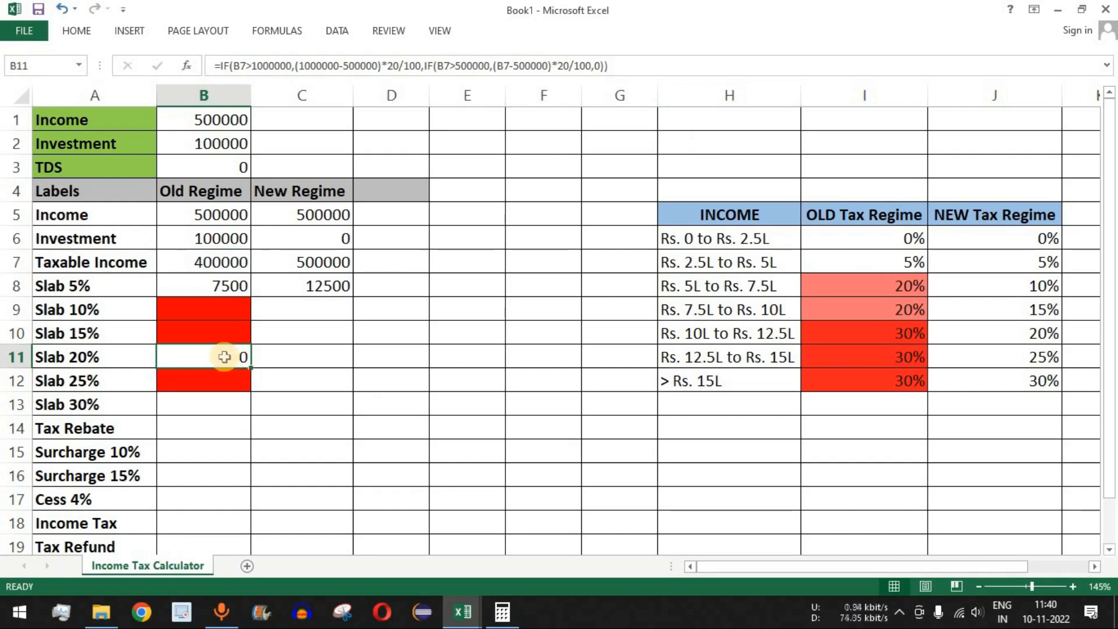
Step: Set Investment in B2 to 0 and Income in B1 to 700000, and check the Old Regime Slab 20% cell B11
{"action": "left_click", "coordinate": [219, 145]}
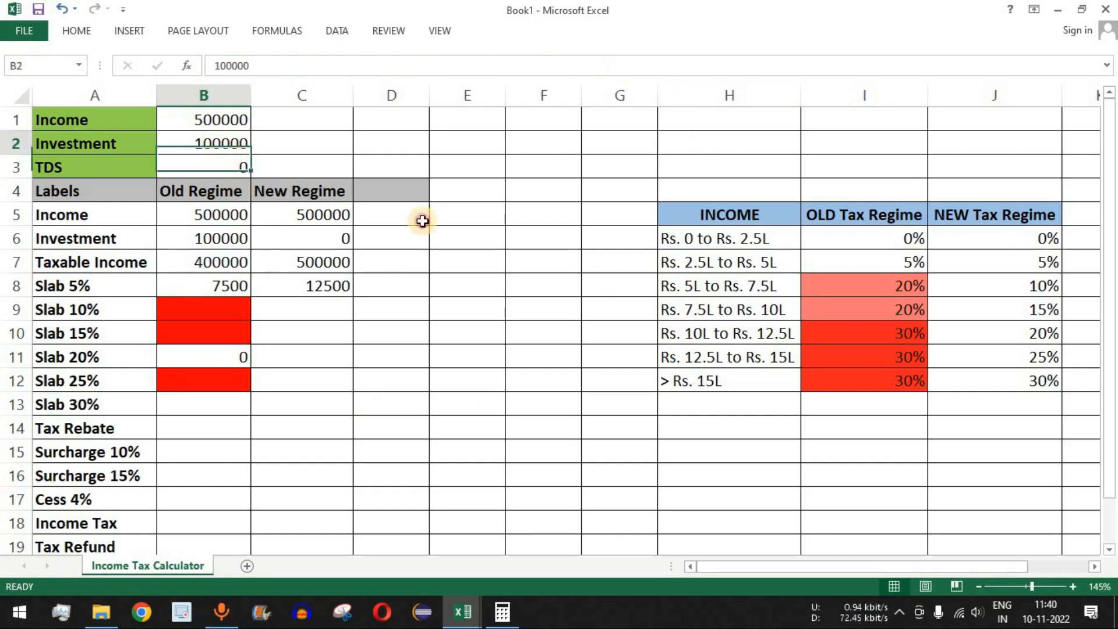
{"action": "type", "text": "0"}
{"action": "key", "text": "Return"}
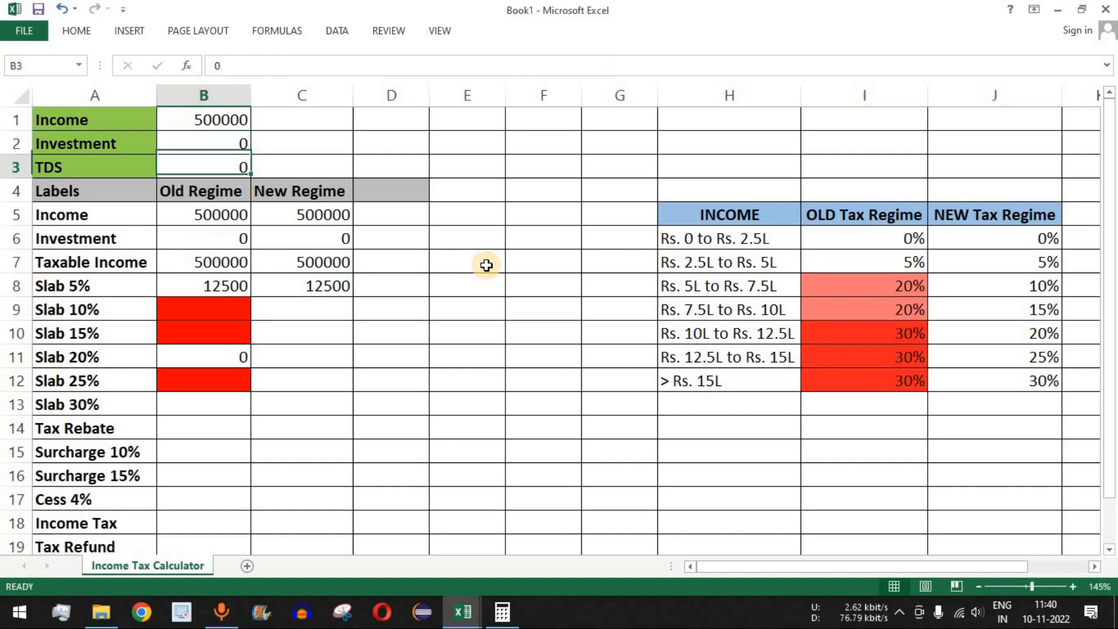
{"action": "key", "text": "Up"}
{"action": "key", "text": "Up"}
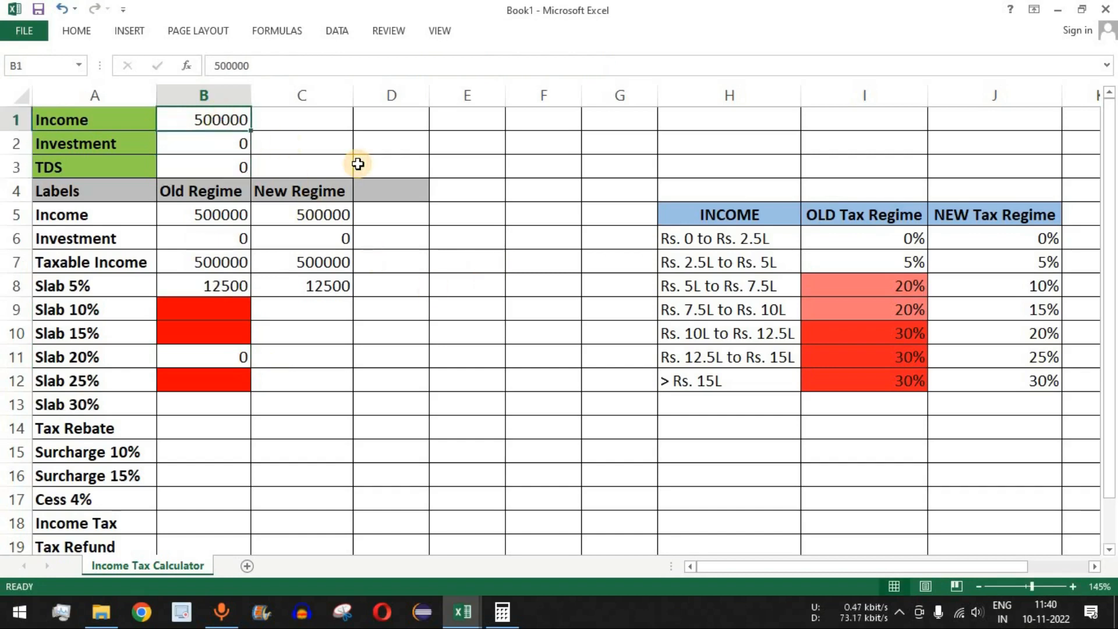
{"action": "type", "text": "700000"}
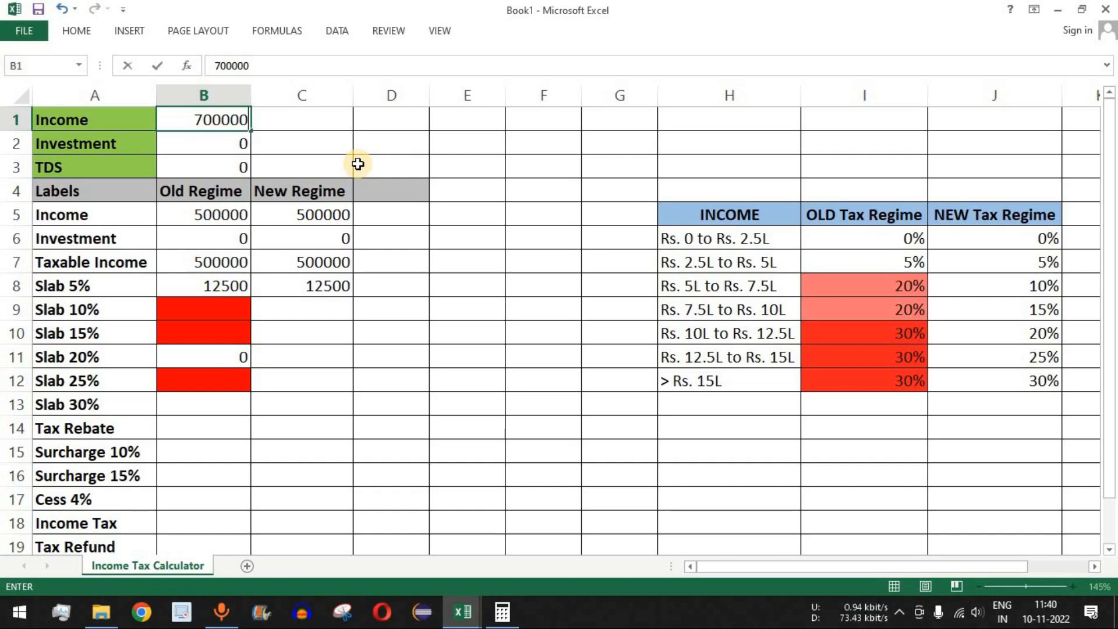
{"action": "key", "text": "Return"}
{"action": "left_click", "coordinate": [244, 367]}
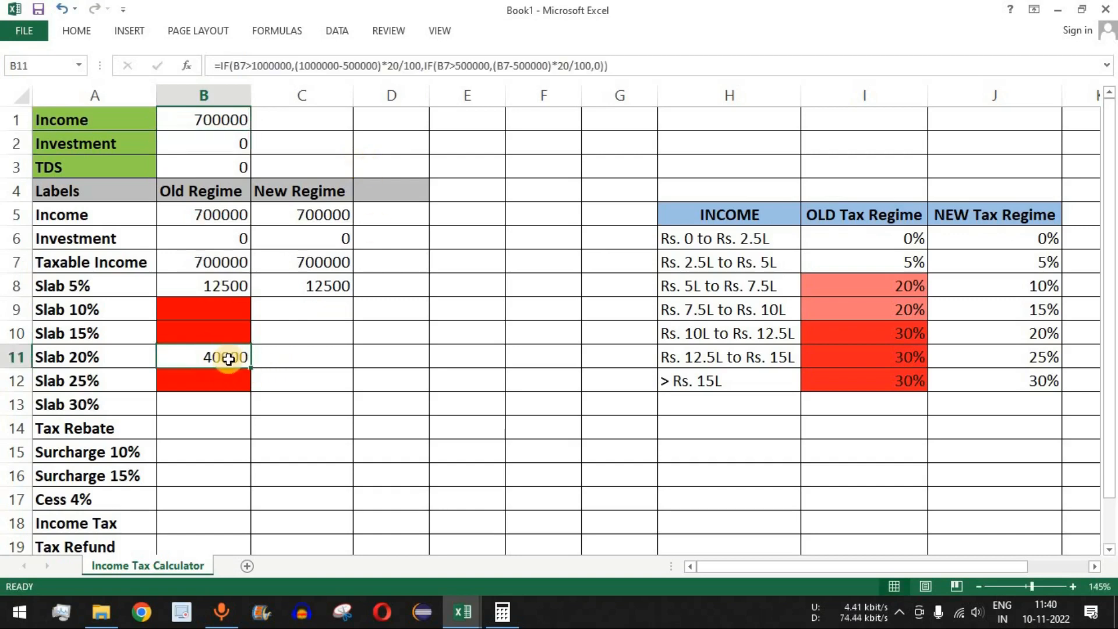
Step: Clear the Calculator, review the Old Regime Slab 5% and Slab 20% cells, and check the Old Tax Regime rate for Rs. 5L to Rs. 7.5L
{"action": "left_click", "coordinate": [502, 612]}
{"action": "key", "text": "Escape"}
{"action": "left_click", "coordinate": [212, 294]}
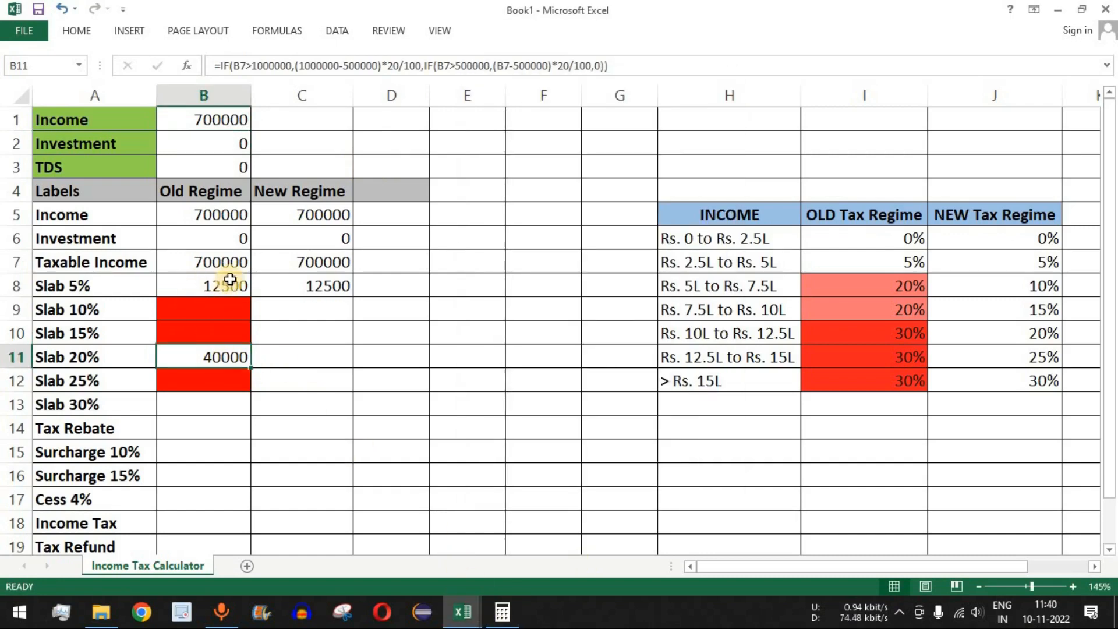
{"action": "left_click", "coordinate": [234, 287]}
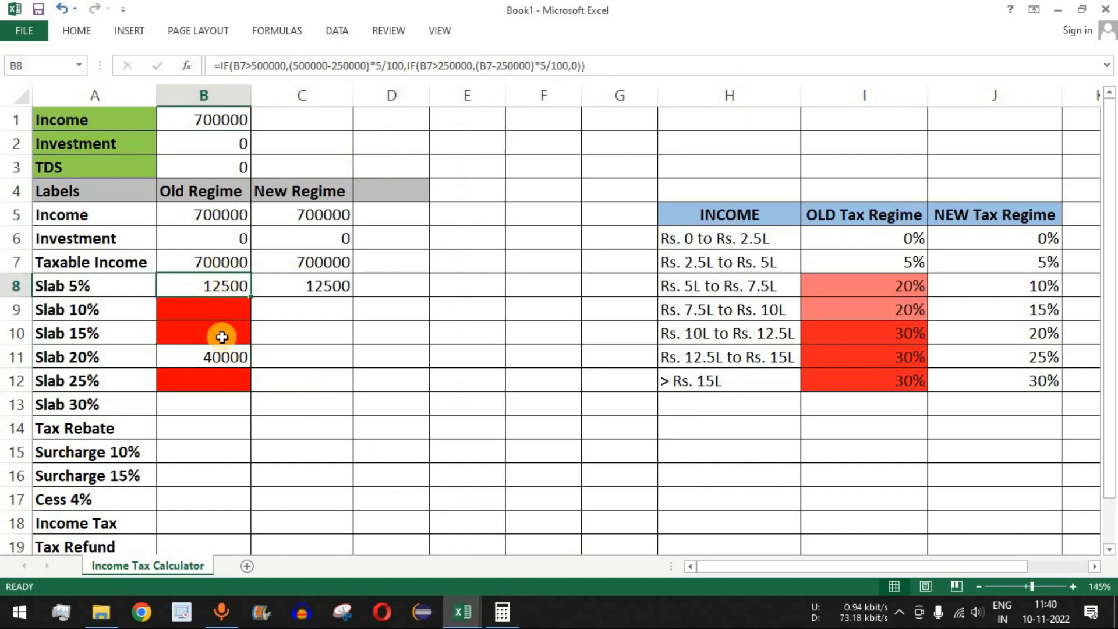
{"action": "left_click", "coordinate": [223, 356]}
{"action": "key", "text": "alt+Tab"}
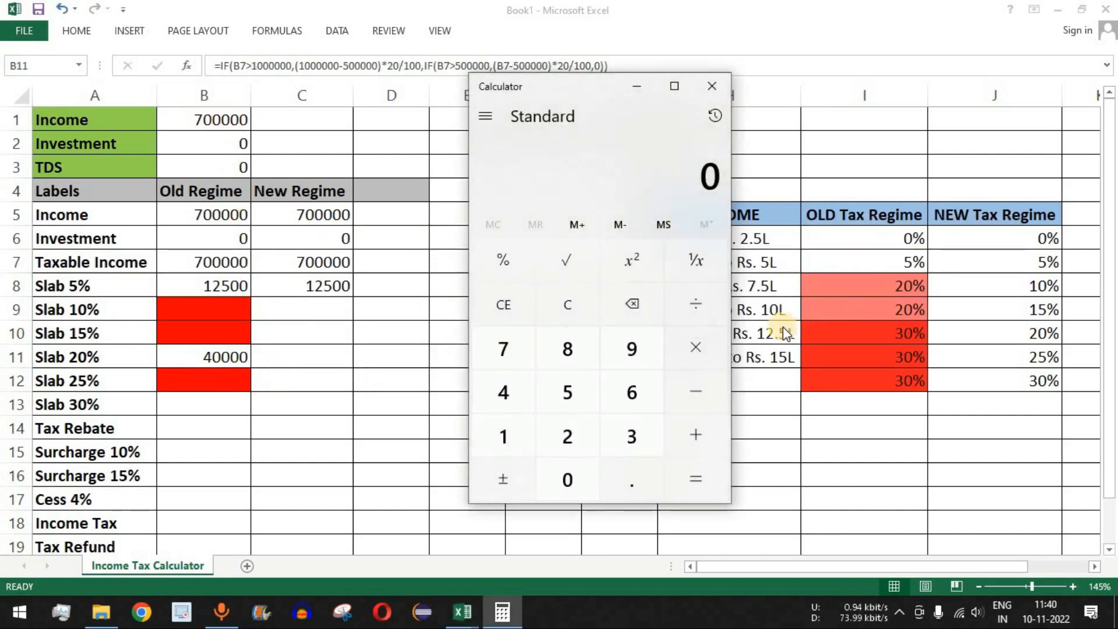
{"action": "key", "text": "alt+Tab"}
{"action": "left_click", "coordinate": [687, 286]}
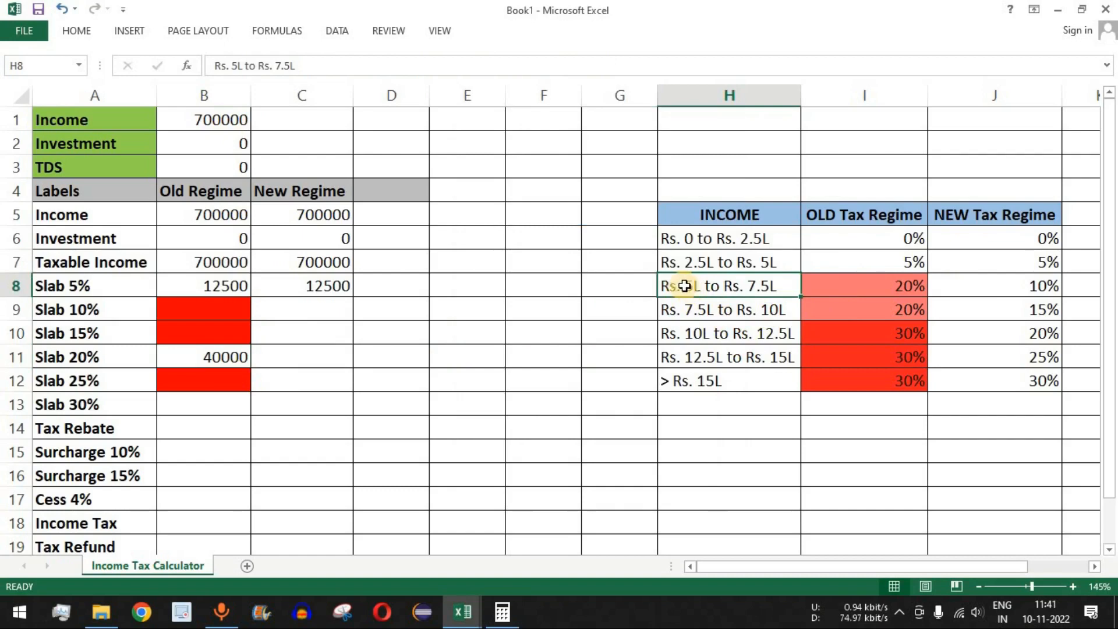
{"action": "left_click", "coordinate": [904, 286]}
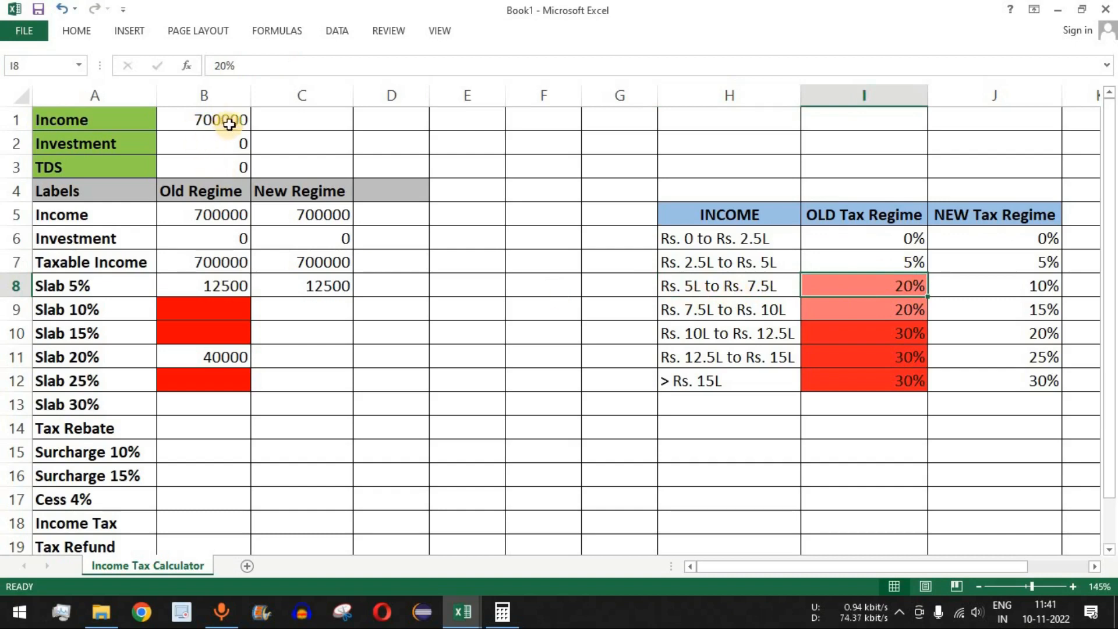
Step: Switch to Calculator, compute 200000 × 20 ÷ 100 to check the Slab 20% tax, and return to the workbook
{"action": "key", "text": "alt+Tab"}
{"action": "left_click", "coordinate": [573, 431]}
{"action": "left_click", "coordinate": [568, 478]}
{"action": "left_click", "coordinate": [568, 478]}
{"action": "left_click", "coordinate": [568, 478]}
{"action": "left_click", "coordinate": [567, 479]}
{"action": "left_click", "coordinate": [583, 491]}
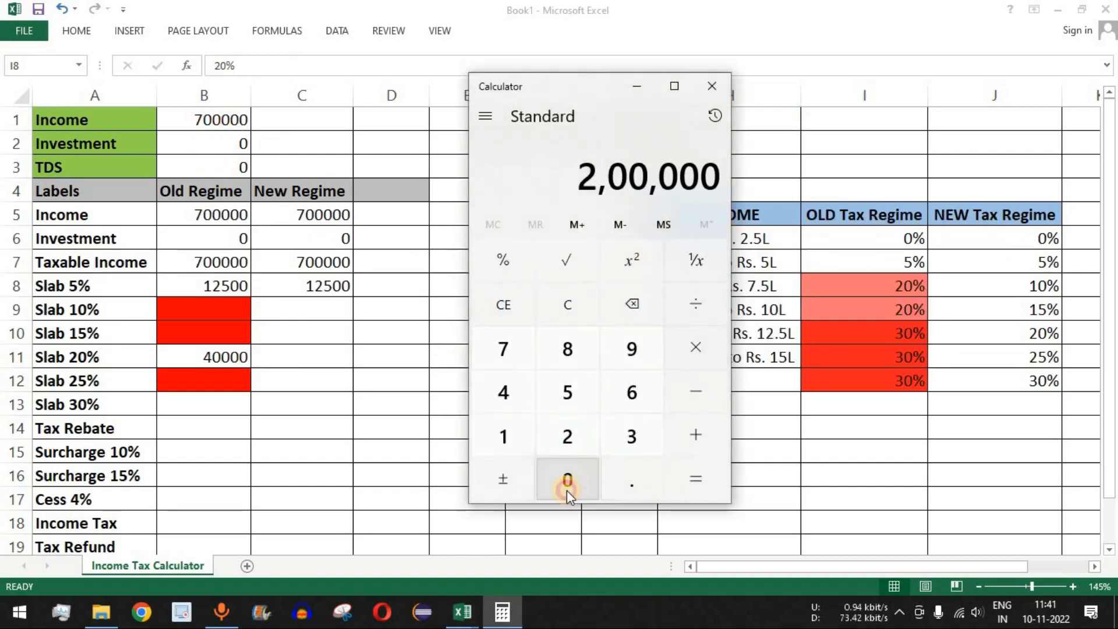
{"action": "left_click", "coordinate": [703, 352]}
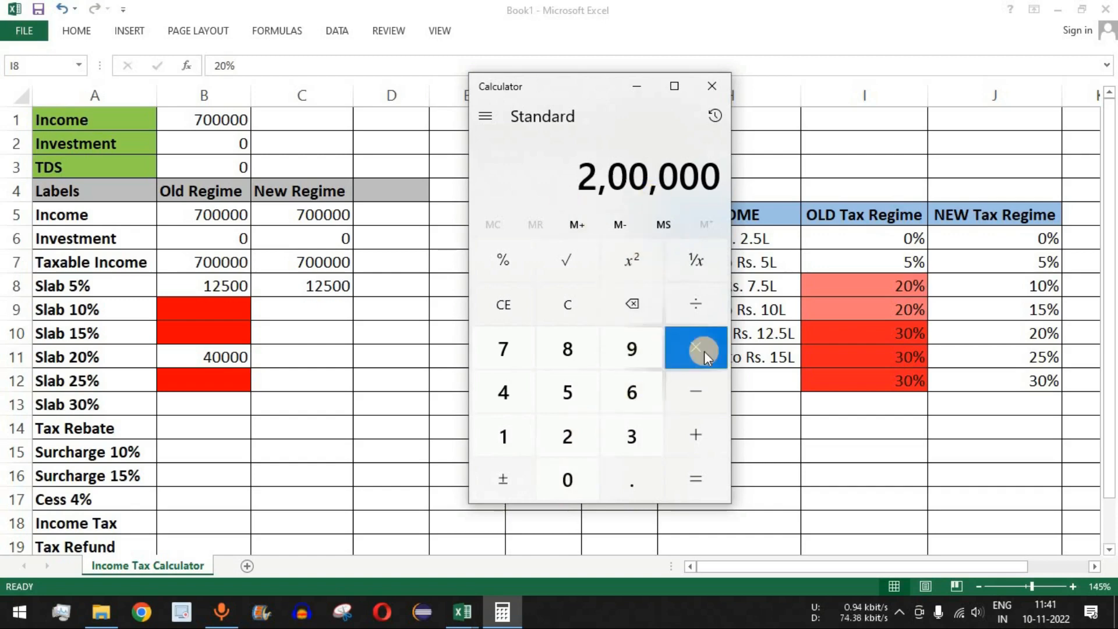
{"action": "left_click", "coordinate": [568, 434]}
{"action": "left_click", "coordinate": [568, 475]}
{"action": "left_click", "coordinate": [693, 306]}
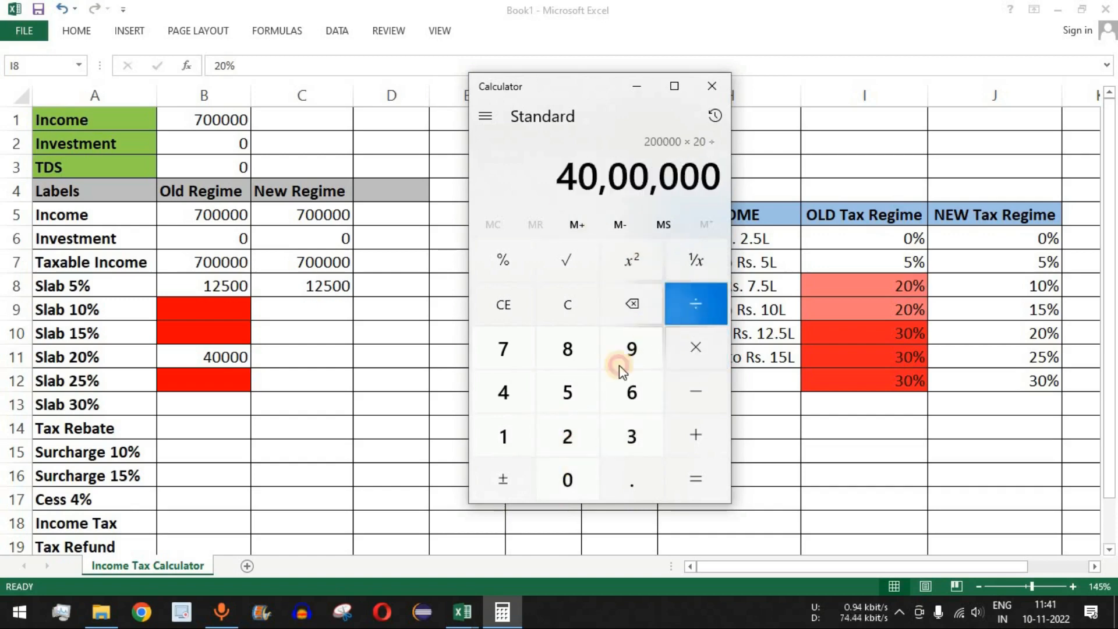
{"action": "left_click", "coordinate": [513, 442]}
{"action": "left_click", "coordinate": [554, 476]}
{"action": "left_click", "coordinate": [554, 478]}
{"action": "left_click", "coordinate": [695, 479]}
{"action": "left_click_drag", "start_coordinate": [609, 175], "coordinate": [719, 175]}
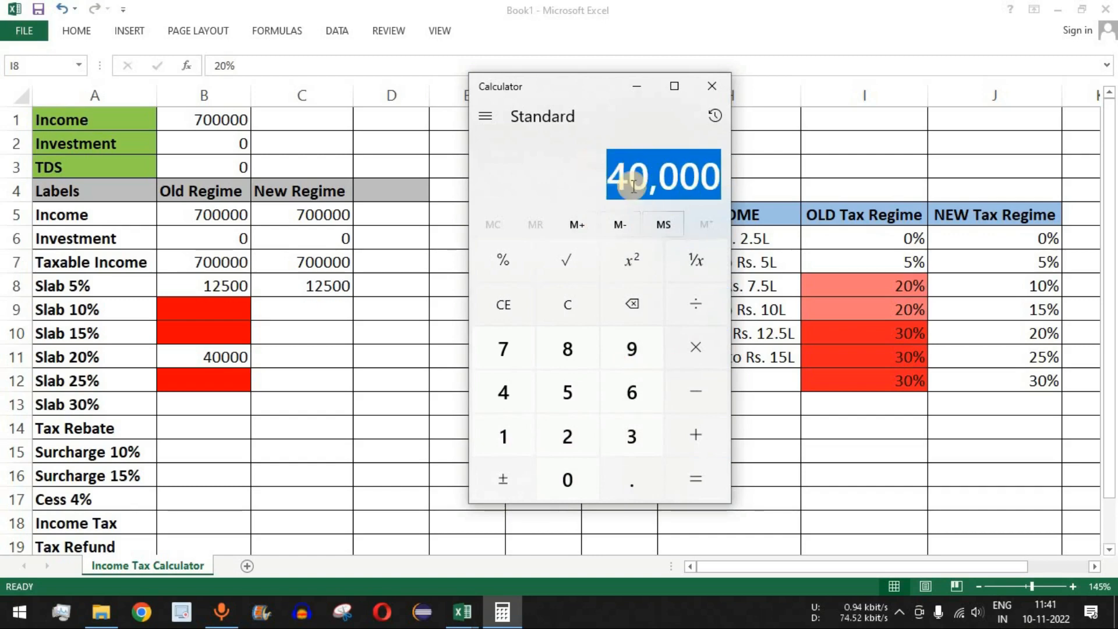
{"action": "left_click", "coordinate": [218, 359]}
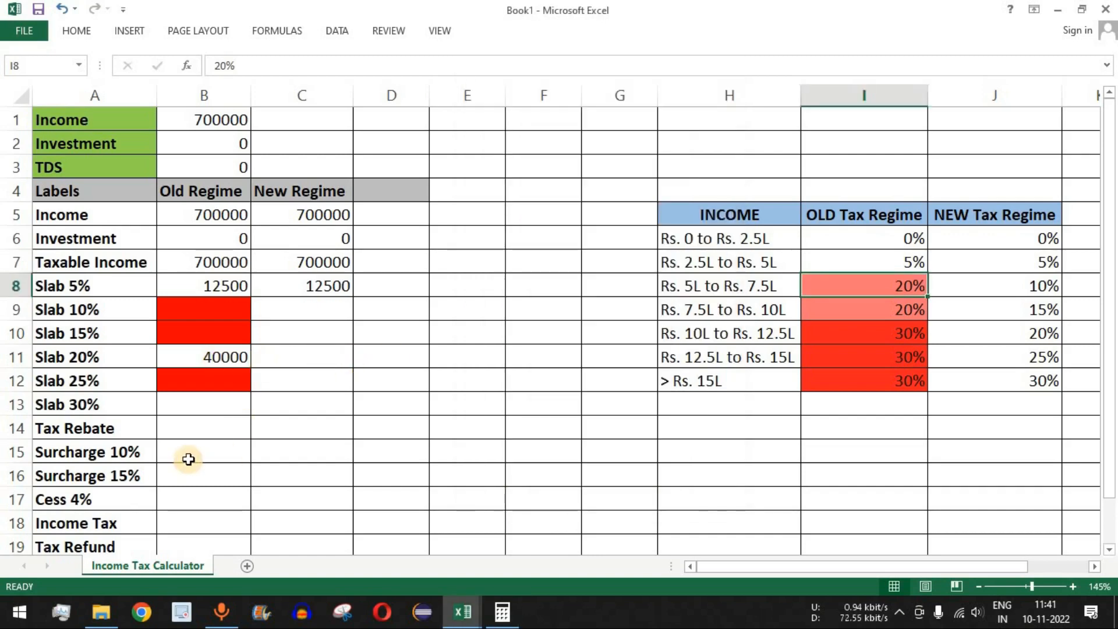
Step: Copy the Old Regime Slab 20% formula text from B11 into the Slab 30% cell B13
{"action": "left_click", "coordinate": [220, 357]}
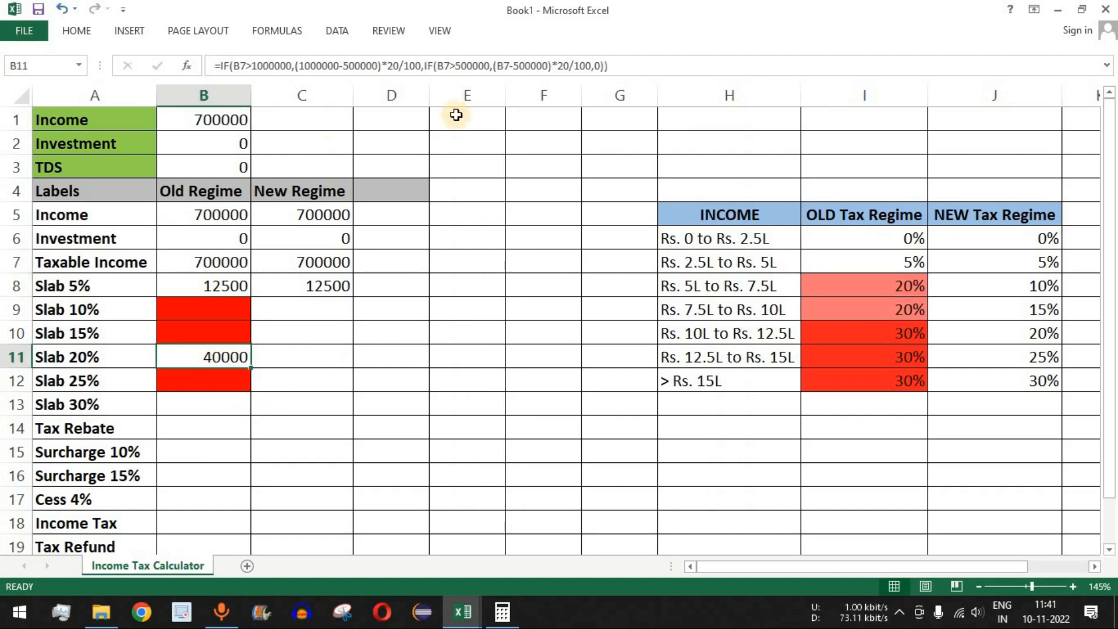
{"action": "left_click", "coordinate": [617, 66]}
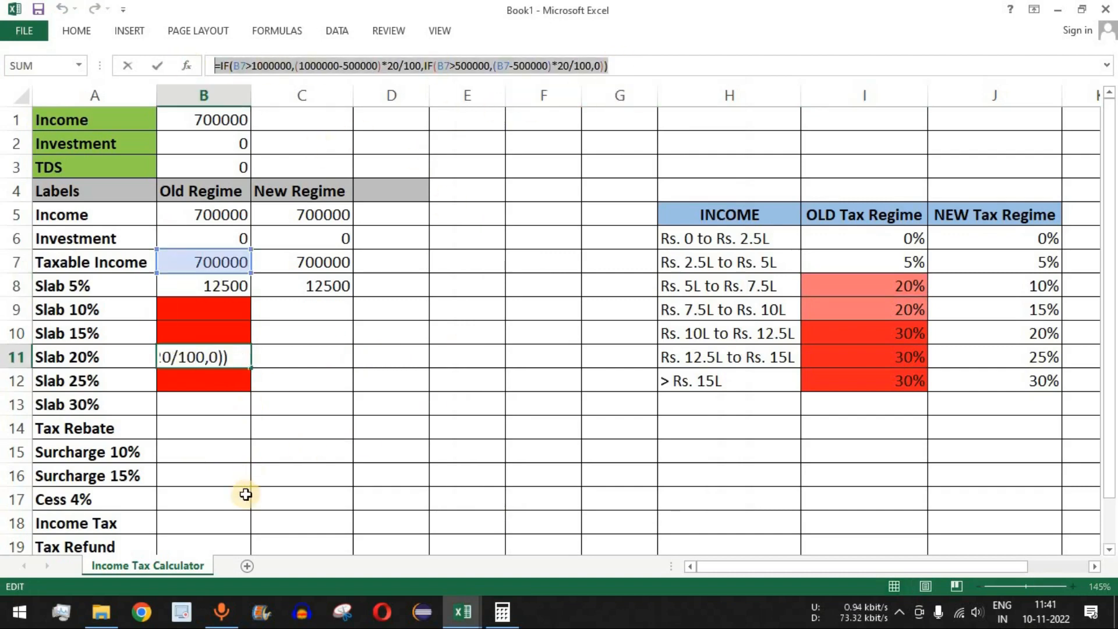
{"action": "key", "text": "ctrl+c"}
{"action": "left_click", "coordinate": [201, 408]}
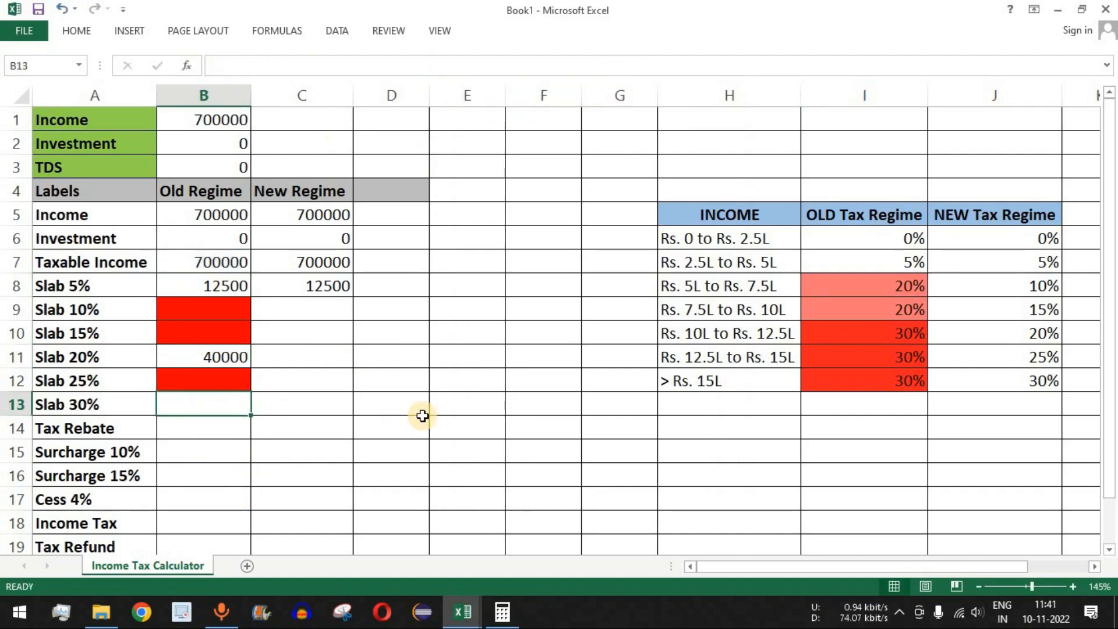
{"action": "key", "text": "ctrl+v"}
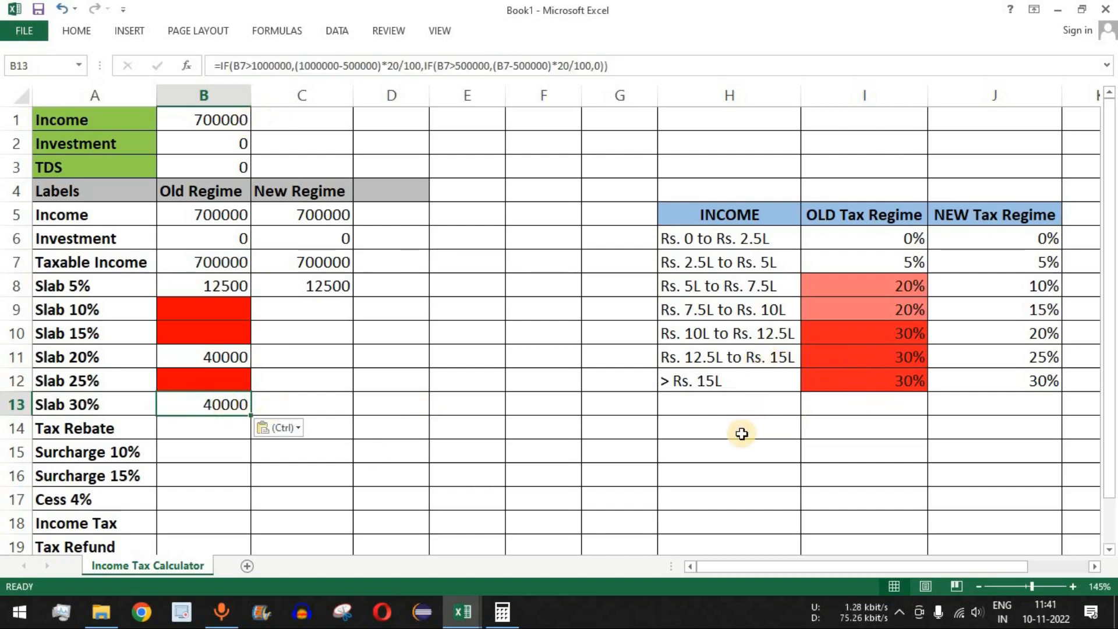
Step: In the B13 formula, change the bracketed amount for income above 1000000 to (B7-1000000)
{"action": "left_click_drag", "start_coordinate": [735, 332], "coordinate": [849, 379]}
{"action": "left_click", "coordinate": [203, 404]}
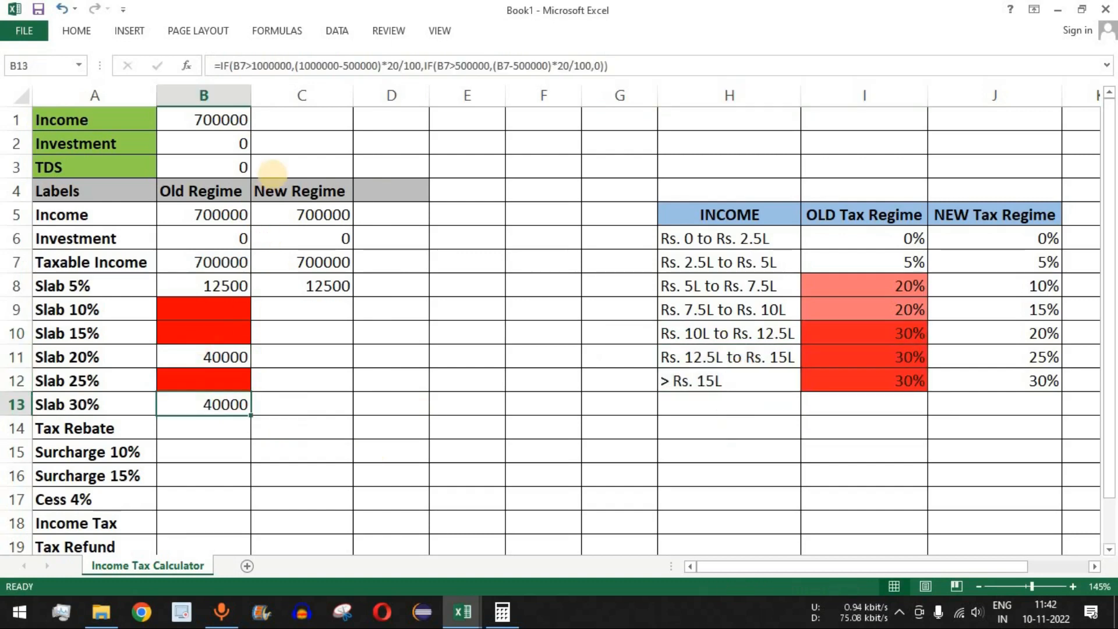
{"action": "left_click", "coordinate": [246, 66]}
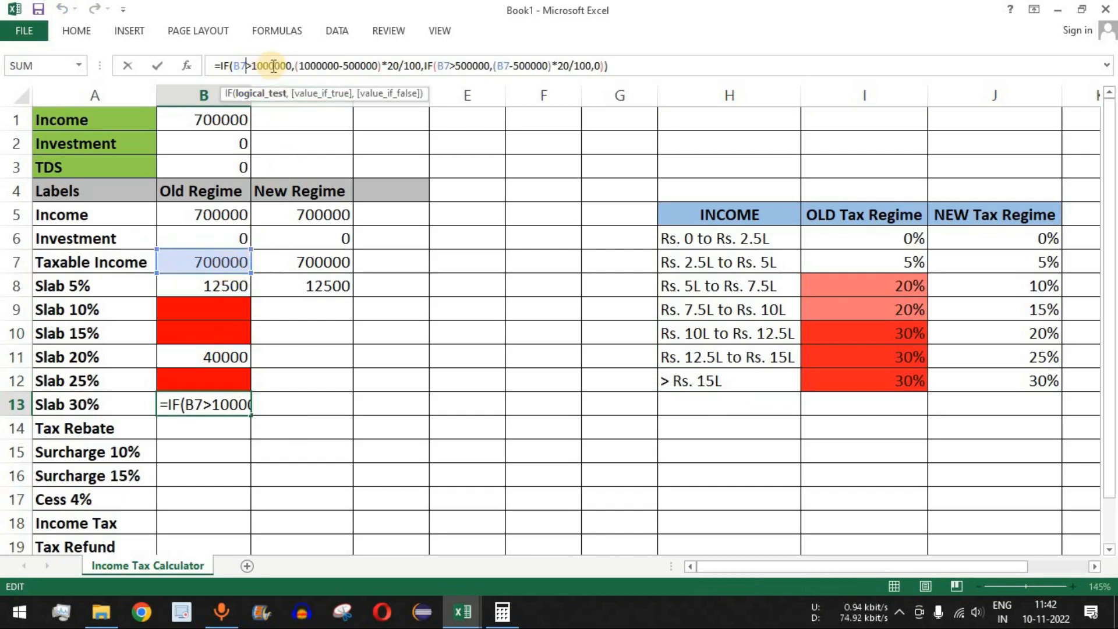
{"action": "left_click_drag", "start_coordinate": [340, 64], "coordinate": [299, 65]}
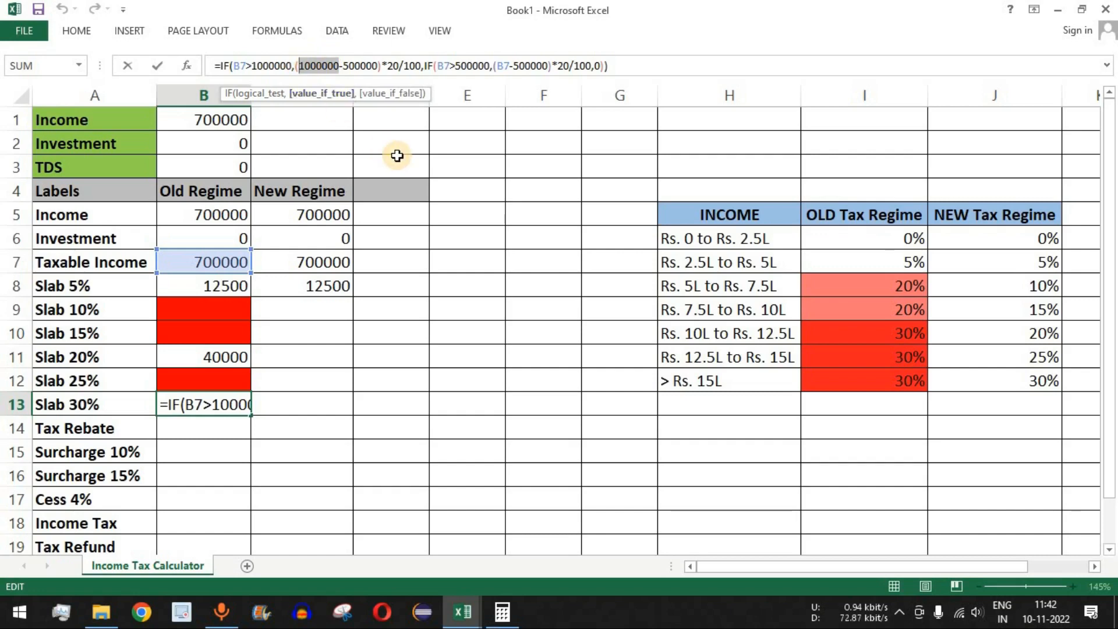
{"action": "key", "text": "BackSpace"}
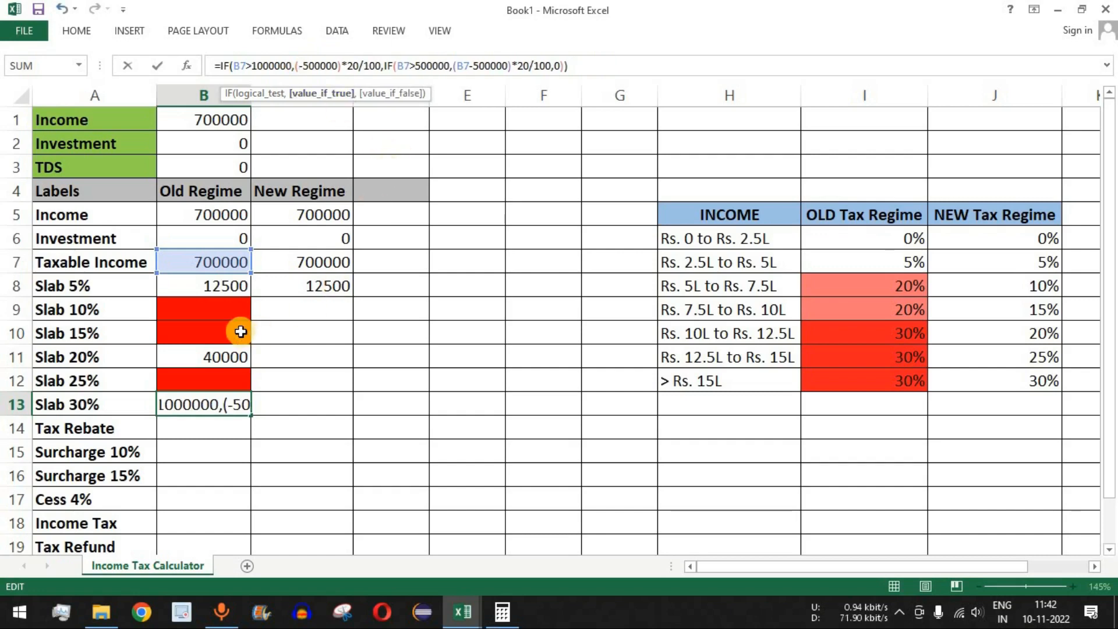
{"action": "left_click", "coordinate": [218, 260]}
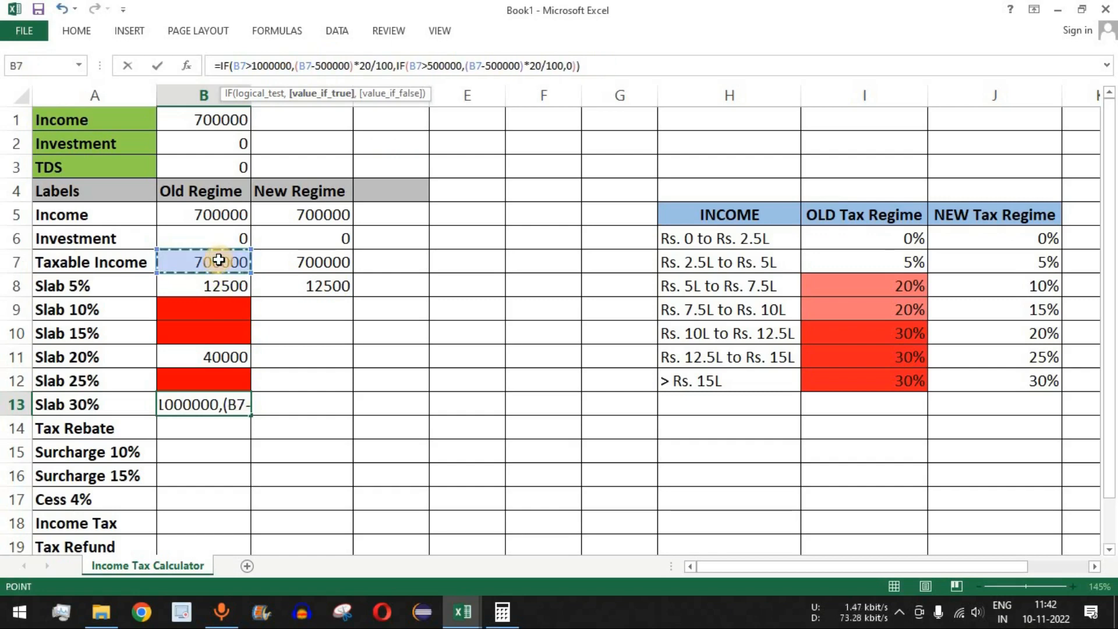
{"action": "left_click", "coordinate": [318, 65]}
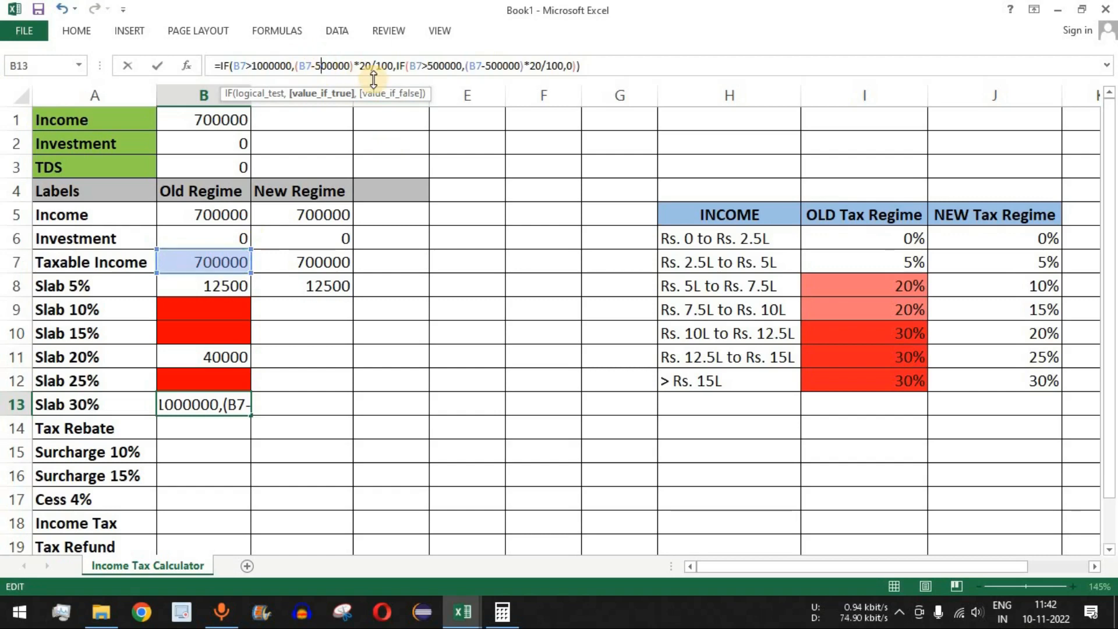
{"action": "type", "text": "10"}
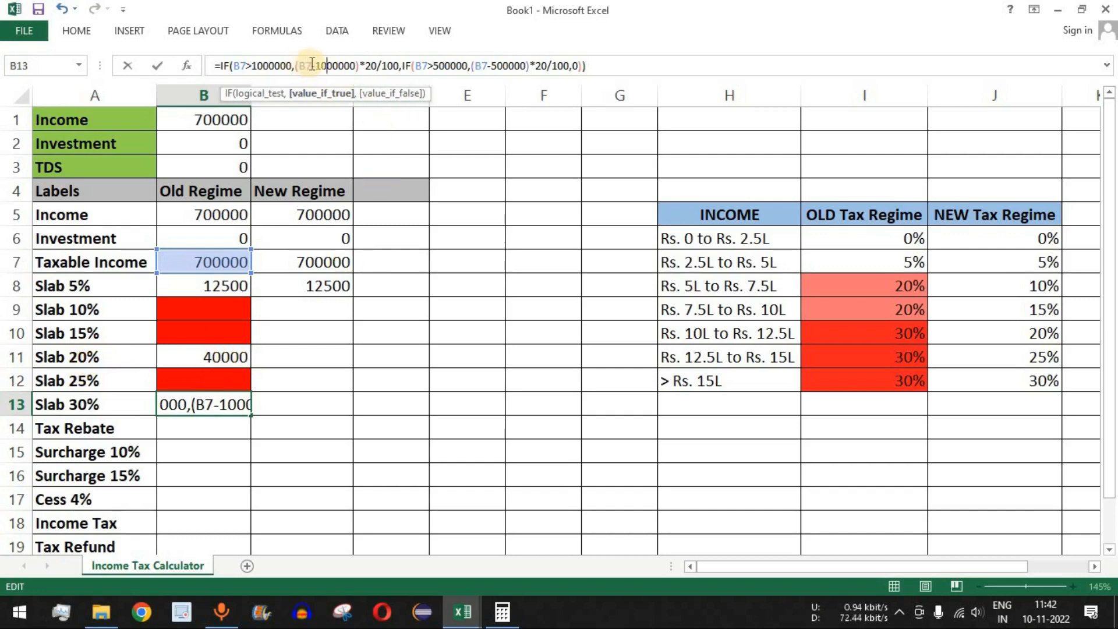
Step: Set the tax rate in the true branch of the B13 formula to 30/100
{"action": "left_click", "coordinate": [371, 66]}
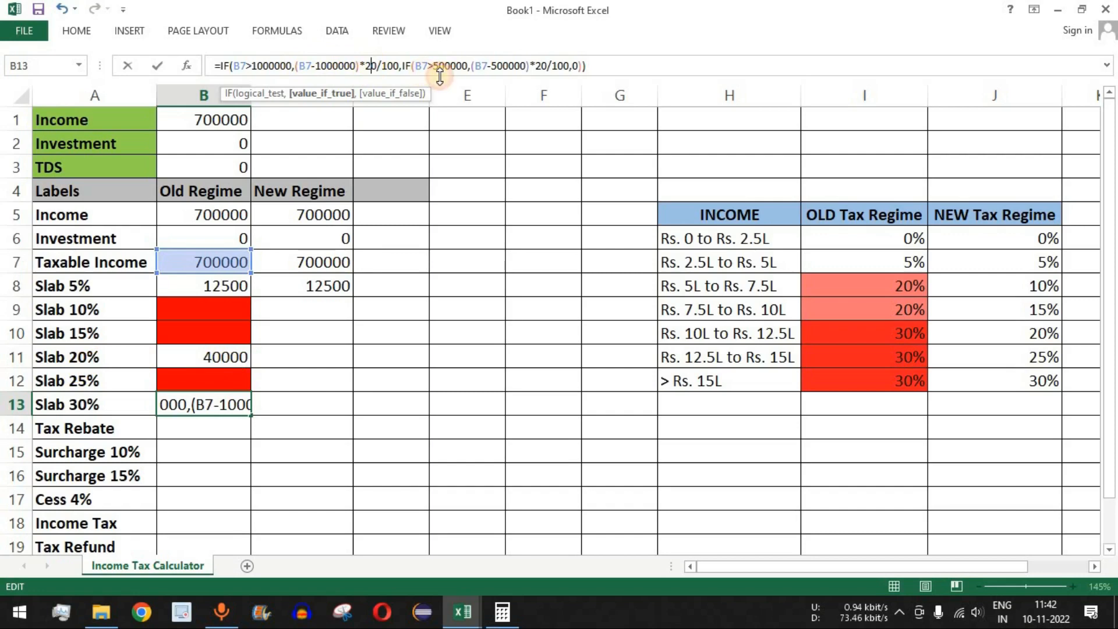
{"action": "type", "text": "30"}
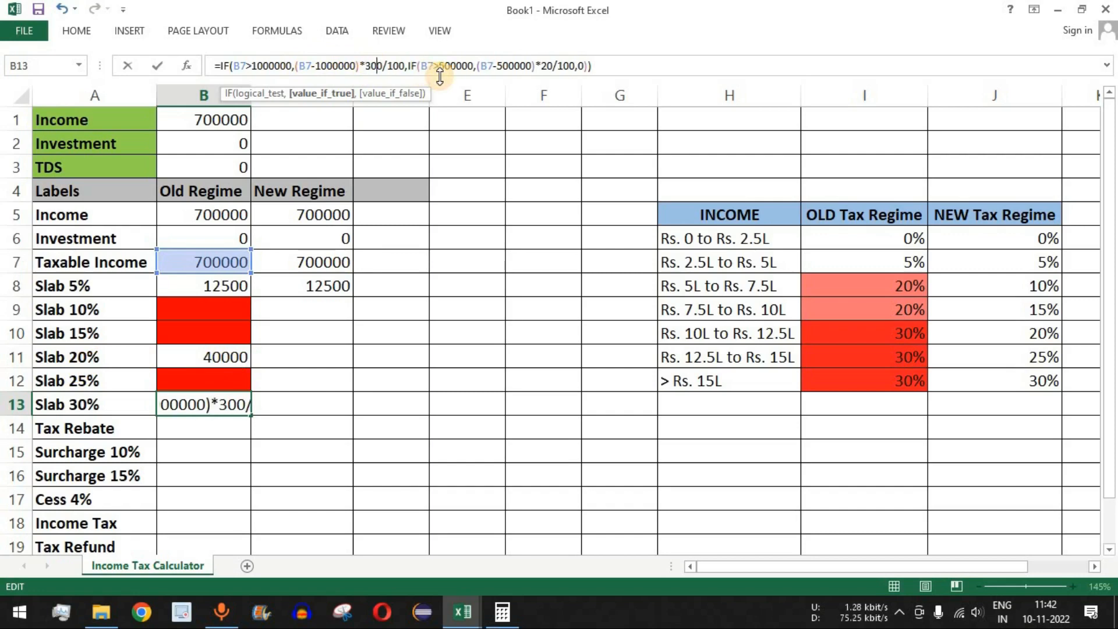
{"action": "key", "text": "BackSpace"}
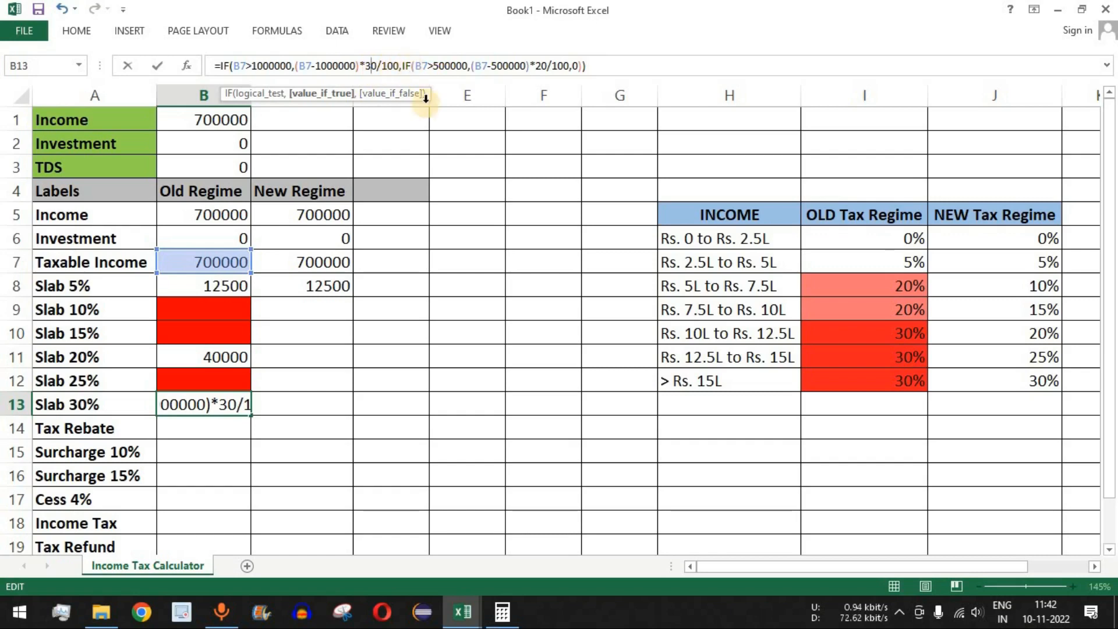
Step: Remove the nested IF and extra parenthesis from B13, completing the formula as =IF(B7>1000000,(B7-1000000)*30/100,0)
{"action": "left_click", "coordinate": [405, 65]}
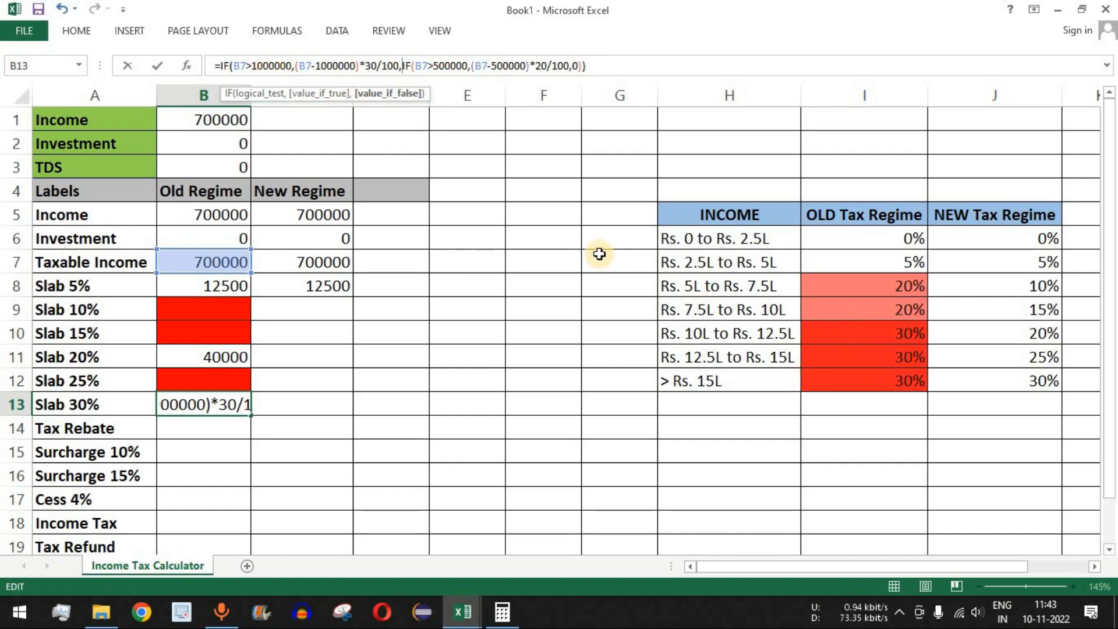
{"action": "left_click_drag", "start_coordinate": [403, 64], "coordinate": [571, 67]}
{"action": "key", "text": "BackSpace"}
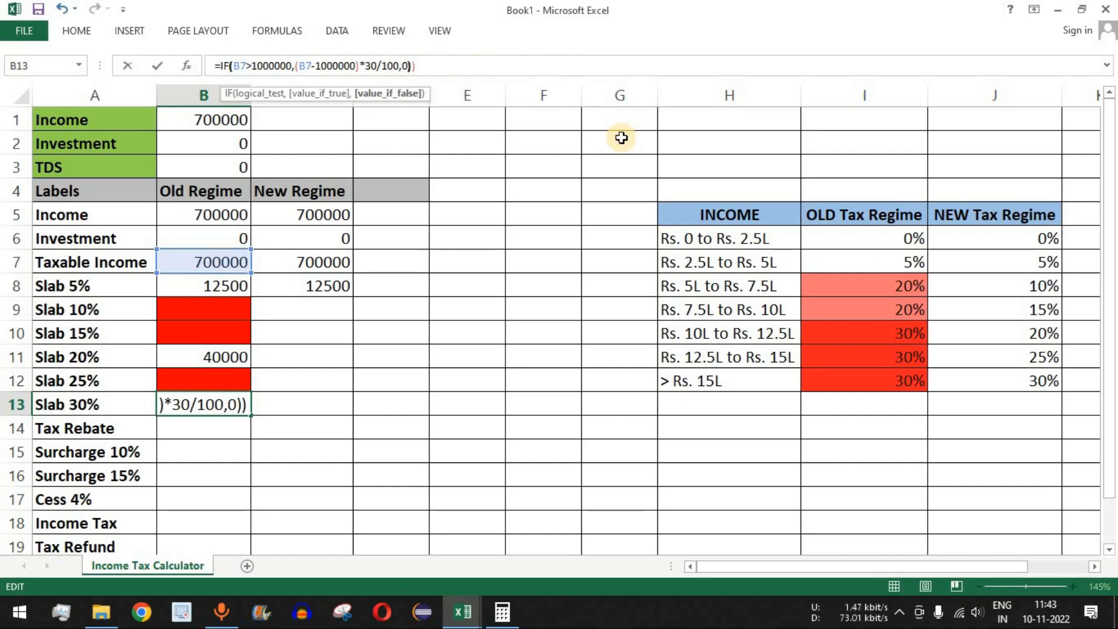
{"action": "key", "text": "End"}
{"action": "key", "text": "BackSpace"}
{"action": "key", "text": "Return"}
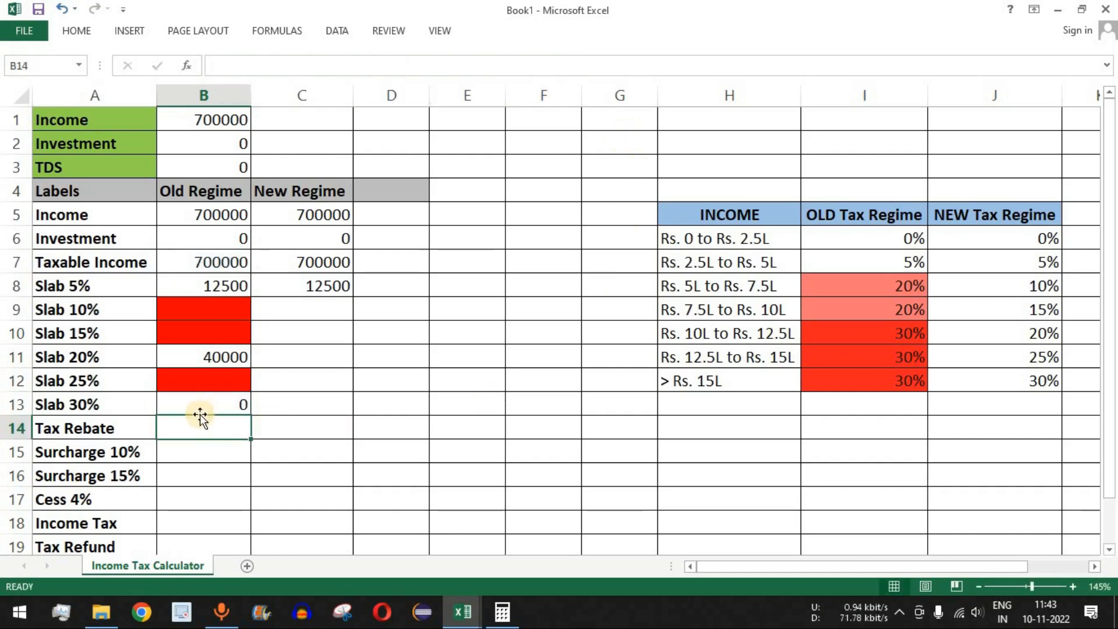
Step: Set the Income in B1 to 1100000 and check the Slab 30% result in B13
{"action": "left_click", "coordinate": [212, 412]}
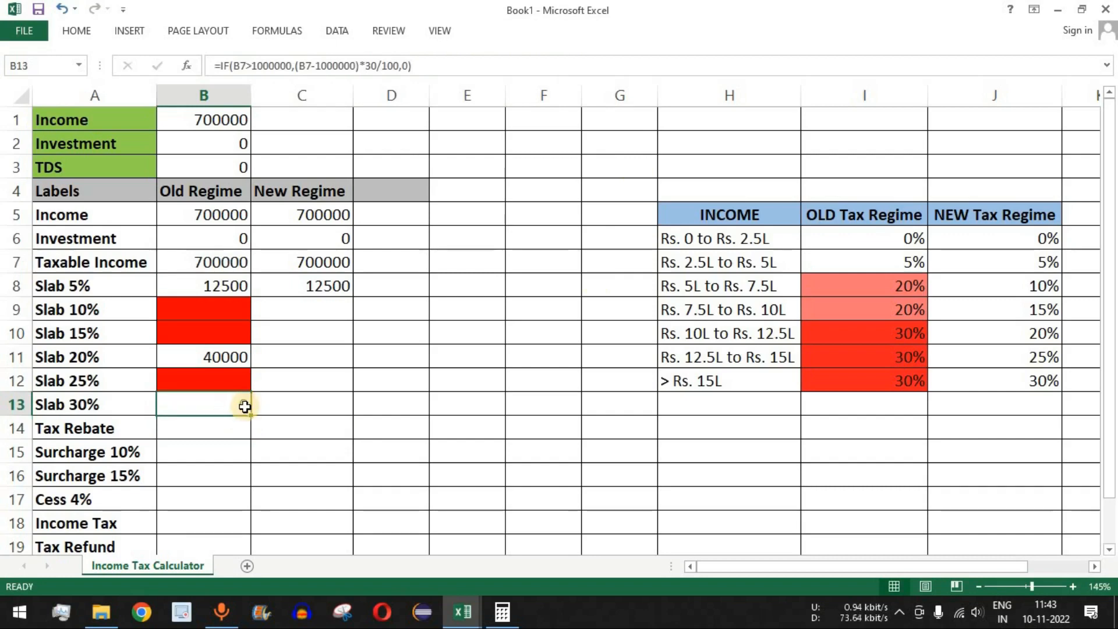
{"action": "left_click", "coordinate": [234, 121]}
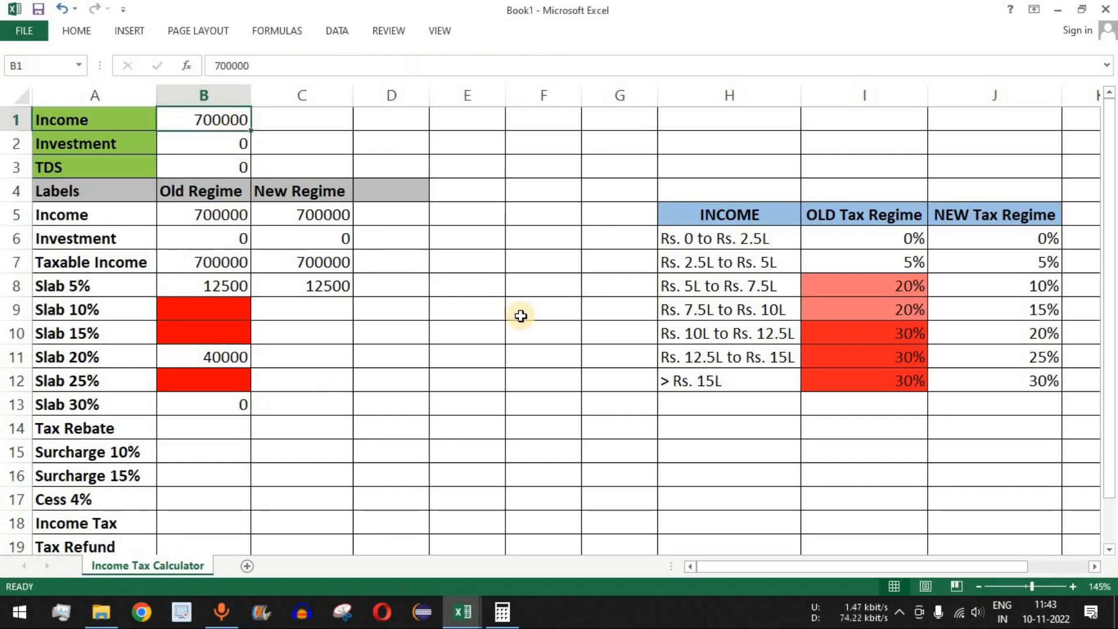
{"action": "type", "text": "11"}
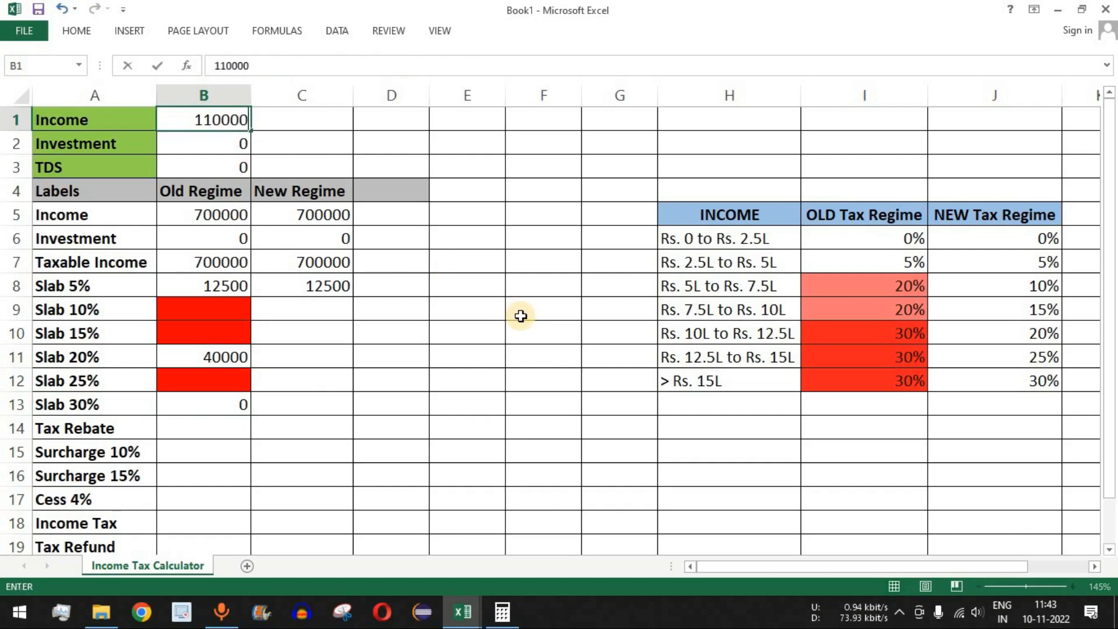
{"action": "key", "text": "Return"}
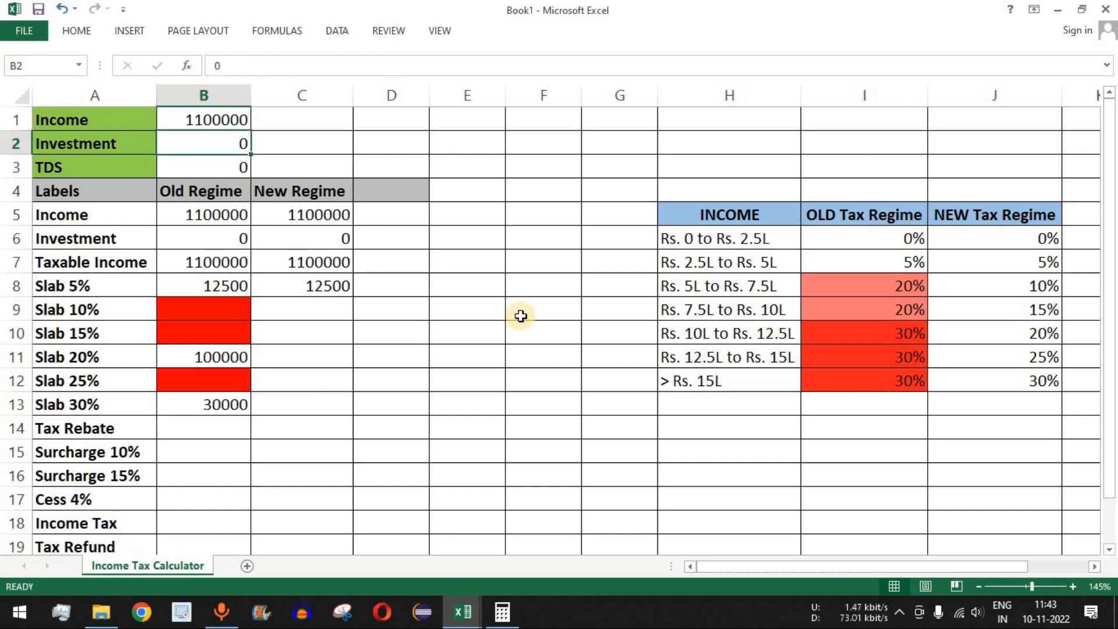
{"action": "left_click", "coordinate": [226, 409]}
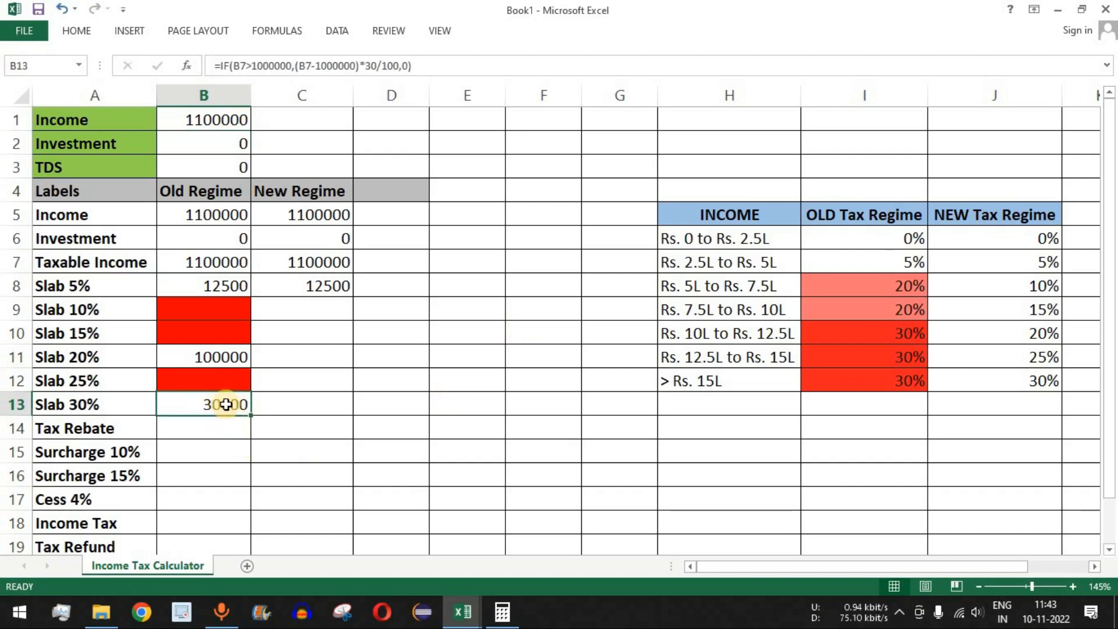
Step: Switch to Calculator, compute 100000 × 30 ÷ 100 to check the Slab 30% tax, and return to the workbook
{"action": "left_click", "coordinate": [214, 119]}
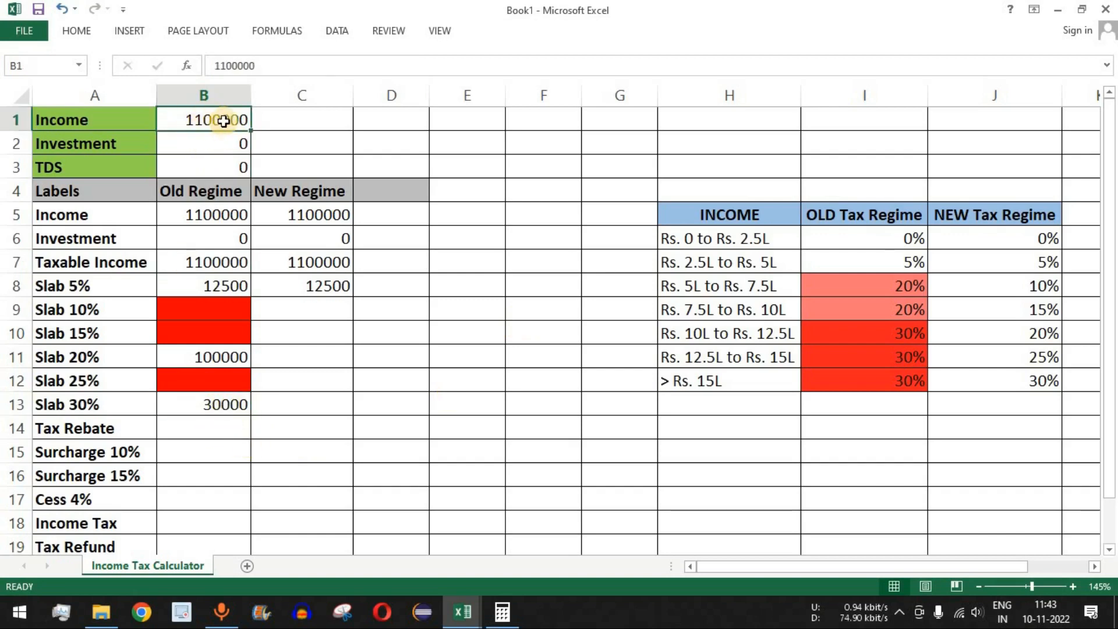
{"action": "left_click", "coordinate": [108, 410]}
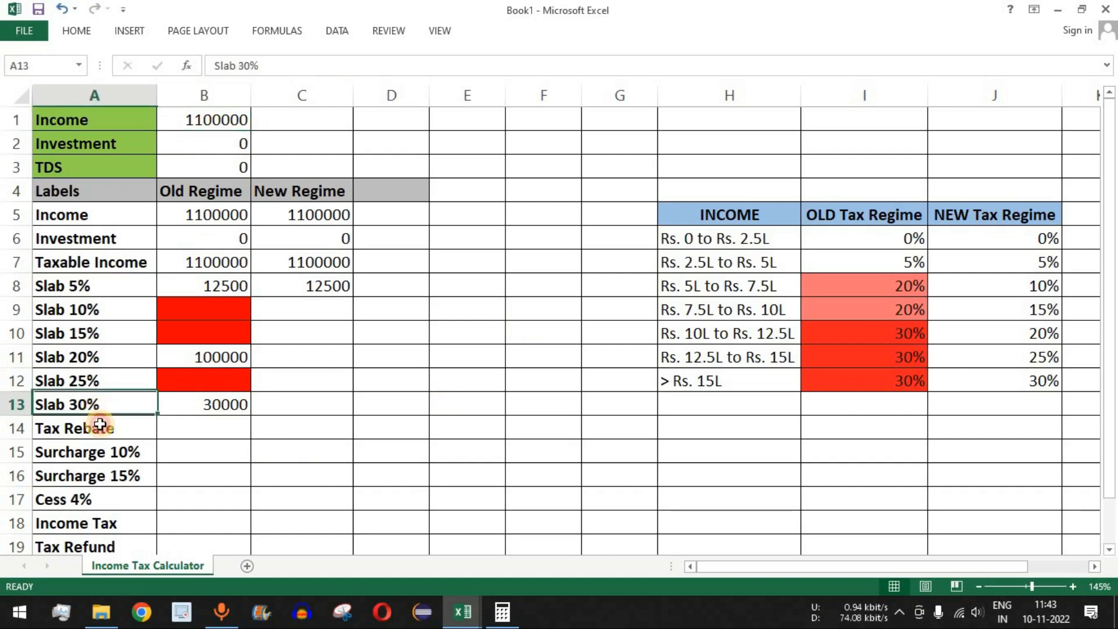
{"action": "left_click", "coordinate": [503, 612]}
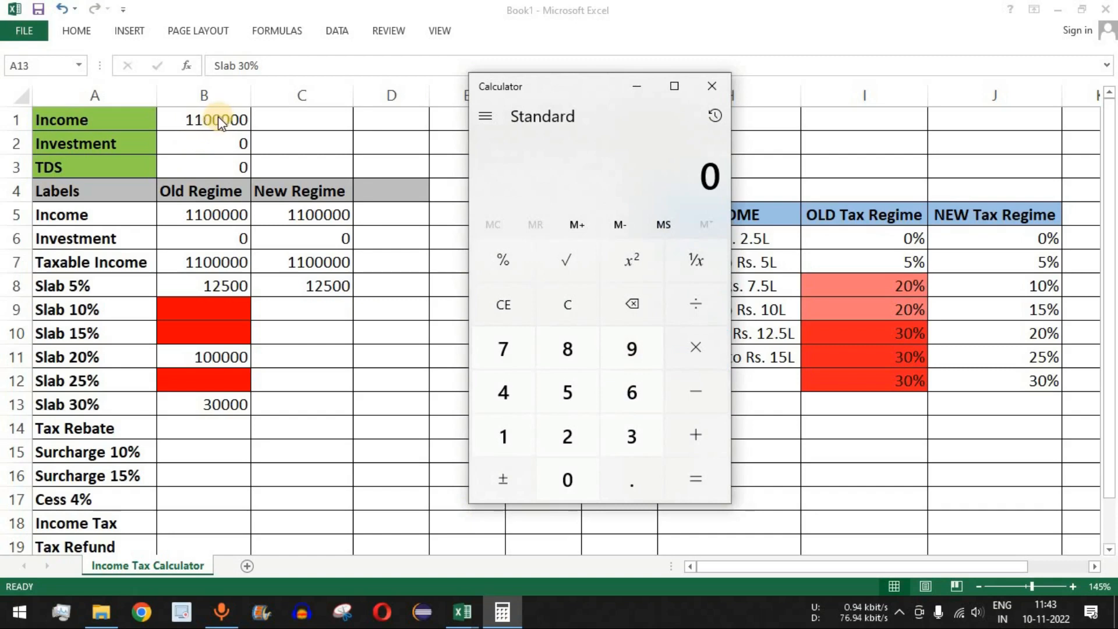
{"action": "left_click", "coordinate": [502, 436]}
{"action": "left_click", "coordinate": [573, 475]}
{"action": "left_click", "coordinate": [573, 475]}
{"action": "left_click", "coordinate": [573, 475]}
{"action": "left_click", "coordinate": [573, 476]}
{"action": "left_click", "coordinate": [573, 475]}
{"action": "left_click", "coordinate": [710, 357]}
{"action": "left_click", "coordinate": [631, 437]}
{"action": "left_click", "coordinate": [588, 466]}
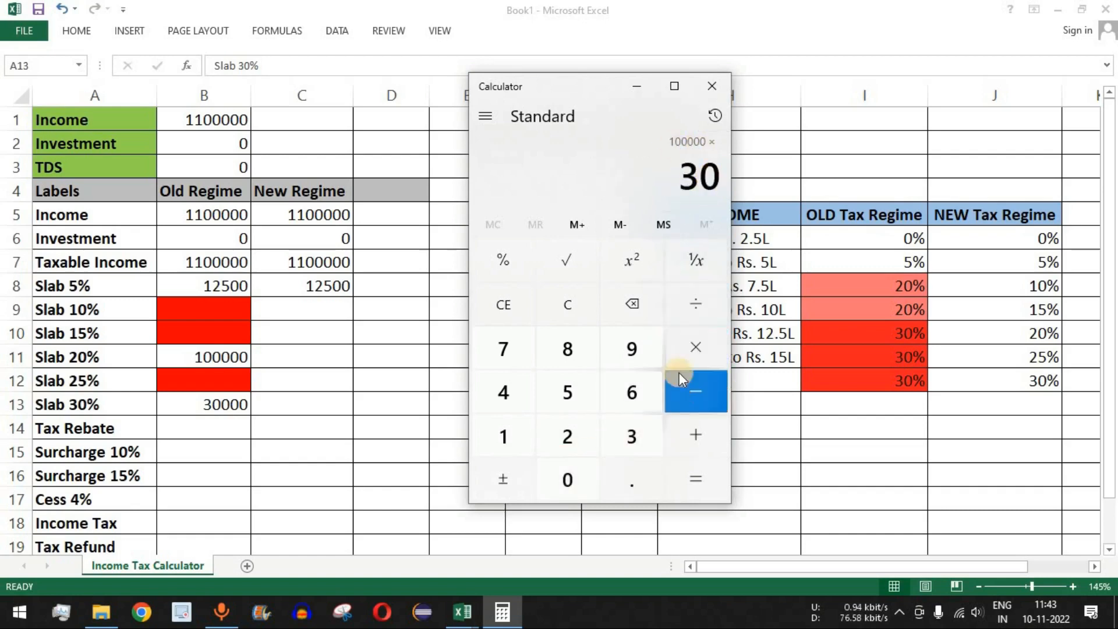
{"action": "left_click", "coordinate": [696, 304]}
{"action": "left_click", "coordinate": [503, 437]}
{"action": "left_click", "coordinate": [567, 480]}
{"action": "left_click", "coordinate": [568, 480]}
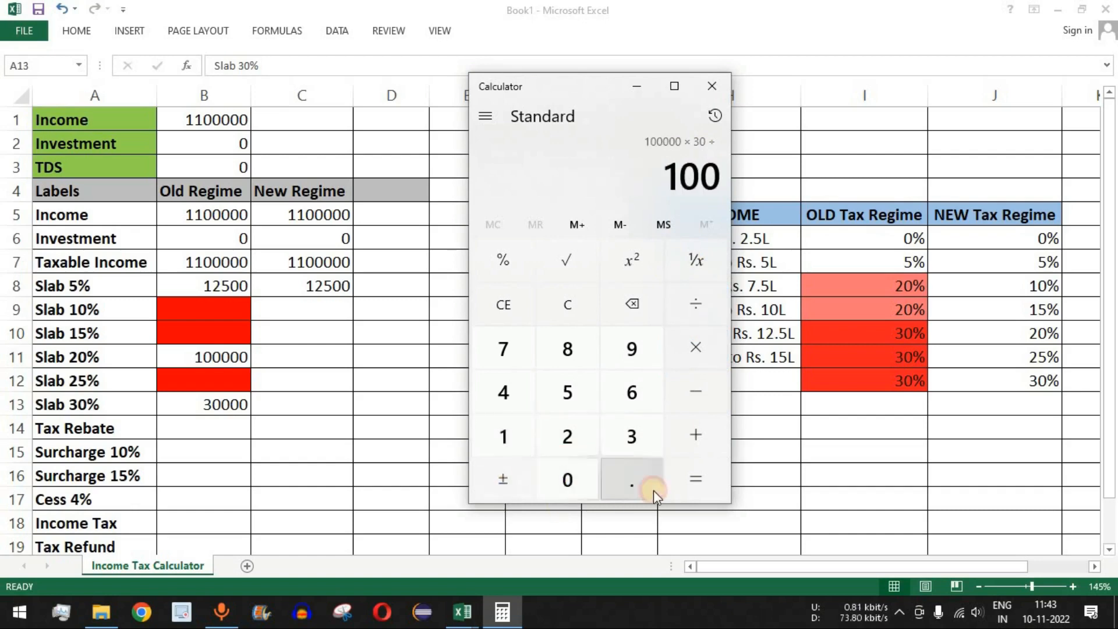
{"action": "left_click", "coordinate": [696, 479]}
{"action": "left_click_drag", "start_coordinate": [615, 176], "coordinate": [725, 175]}
{"action": "left_click", "coordinate": [219, 349]}
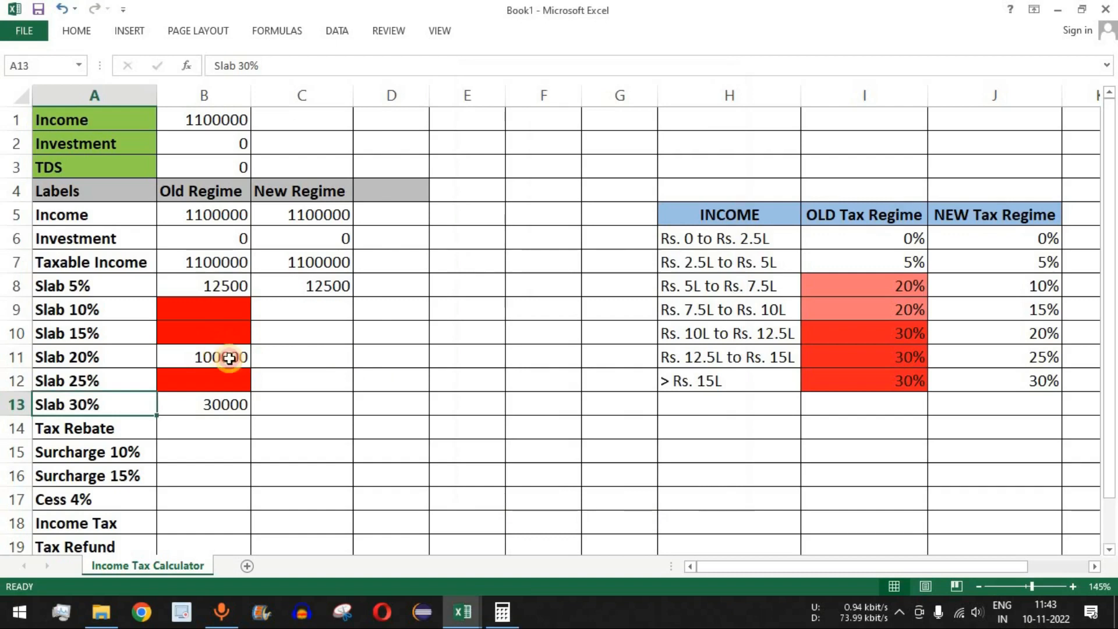
{"action": "left_click", "coordinate": [295, 358]}
{"action": "left_click_drag", "start_coordinate": [221, 286], "coordinate": [287, 407]}
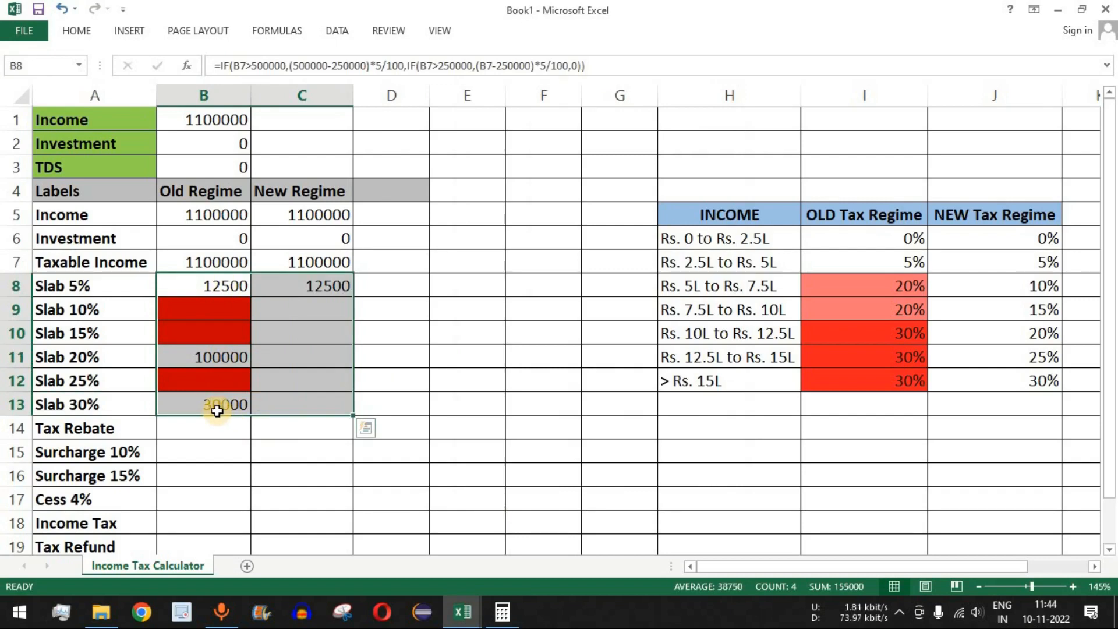
{"action": "left_click", "coordinate": [313, 303]}
{"action": "left_click_drag", "start_coordinate": [313, 289], "coordinate": [334, 418]}
{"action": "left_click", "coordinate": [315, 307]}
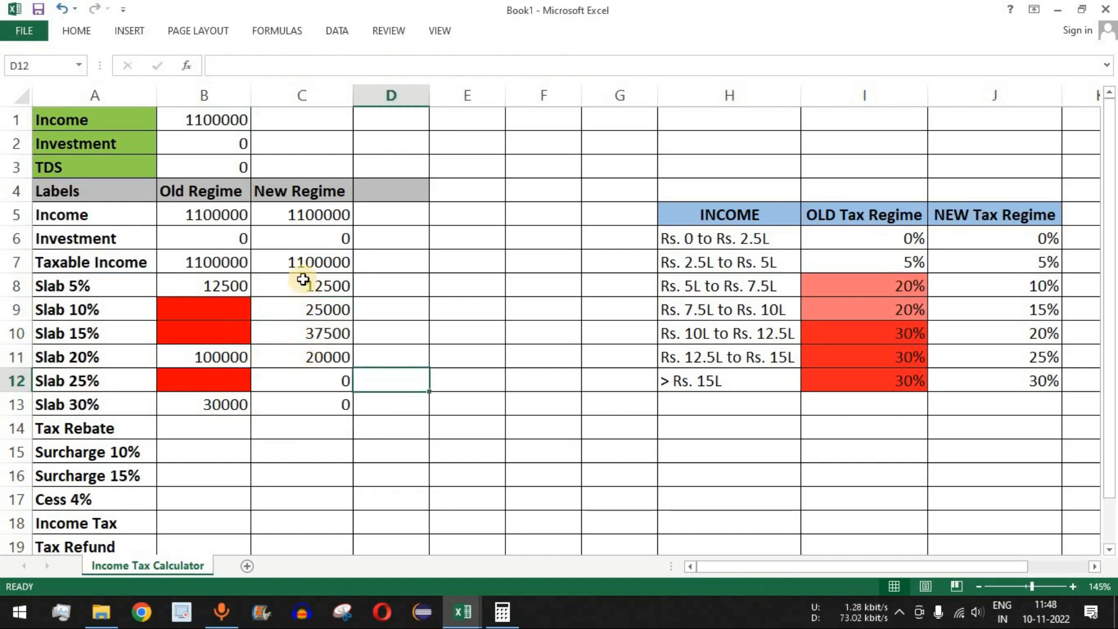
Step: Examine the New Regime slab results, matching Slab 20% in C11 with the Rs. 10L to Rs. 12.5L rate row and the income in B1
{"action": "left_click_drag", "start_coordinate": [315, 189], "coordinate": [323, 403]}
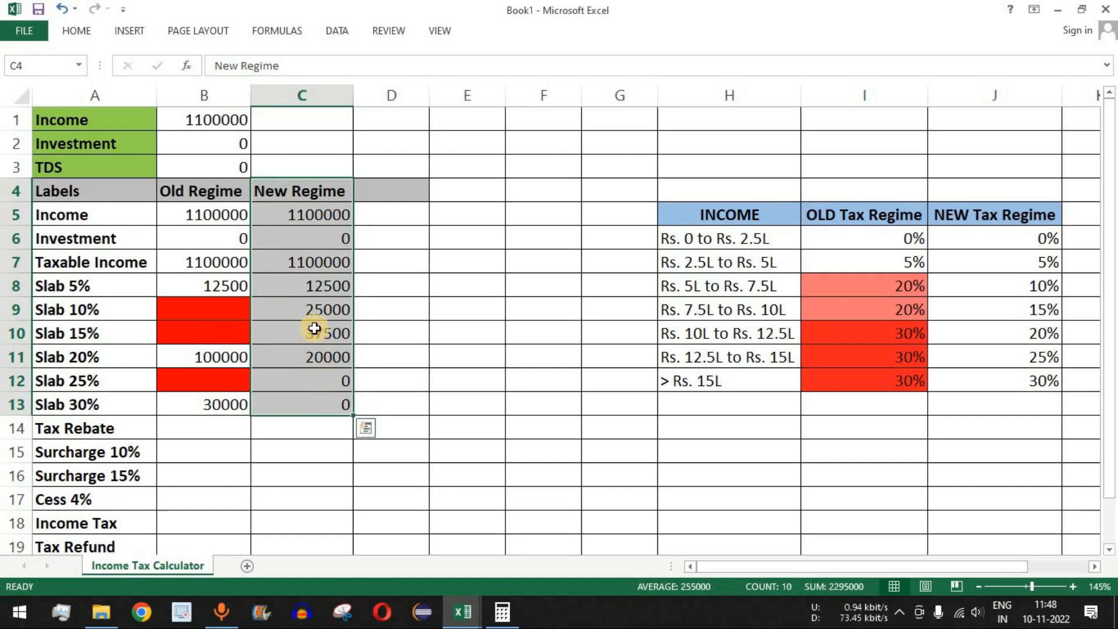
{"action": "left_click_drag", "start_coordinate": [324, 309], "coordinate": [322, 400]}
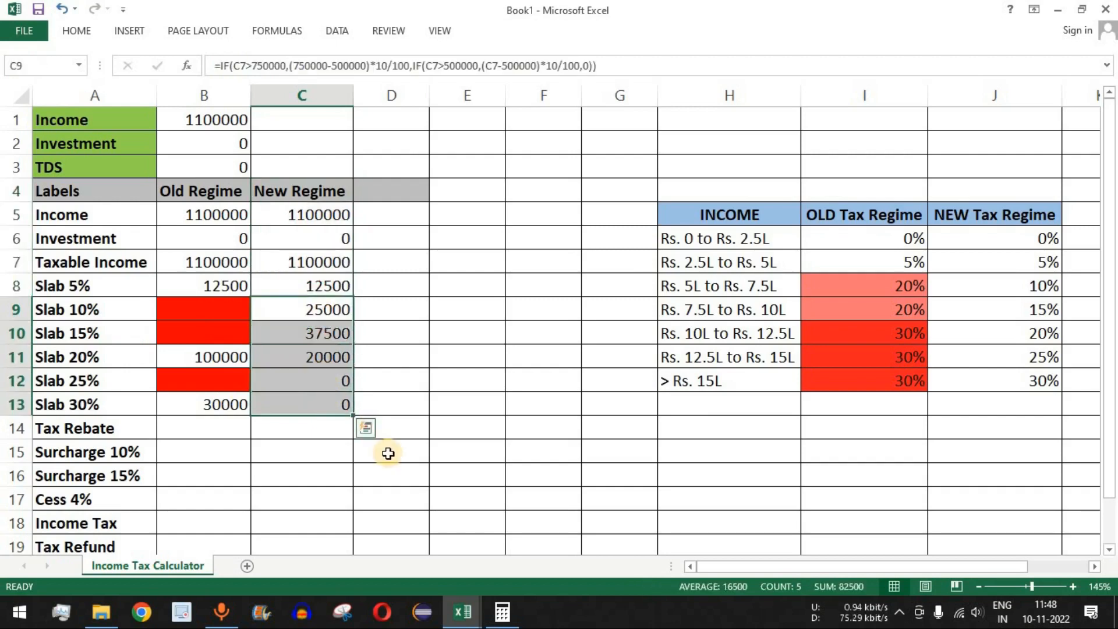
{"action": "left_click", "coordinate": [84, 356]}
{"action": "left_click", "coordinate": [315, 356]}
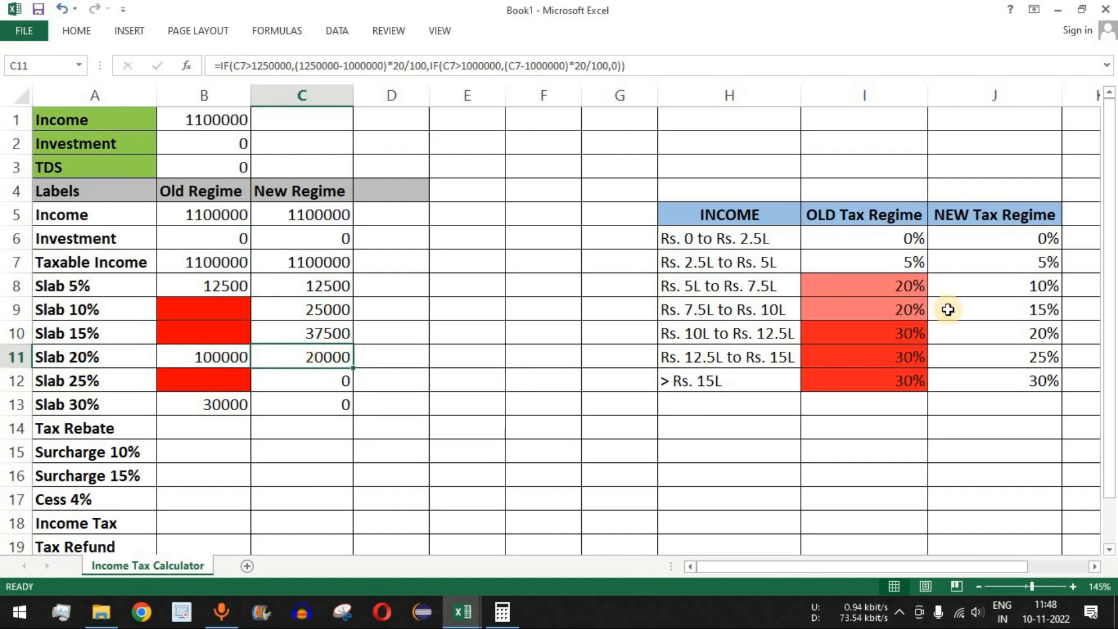
{"action": "left_click_drag", "start_coordinate": [1032, 333], "coordinate": [768, 339]}
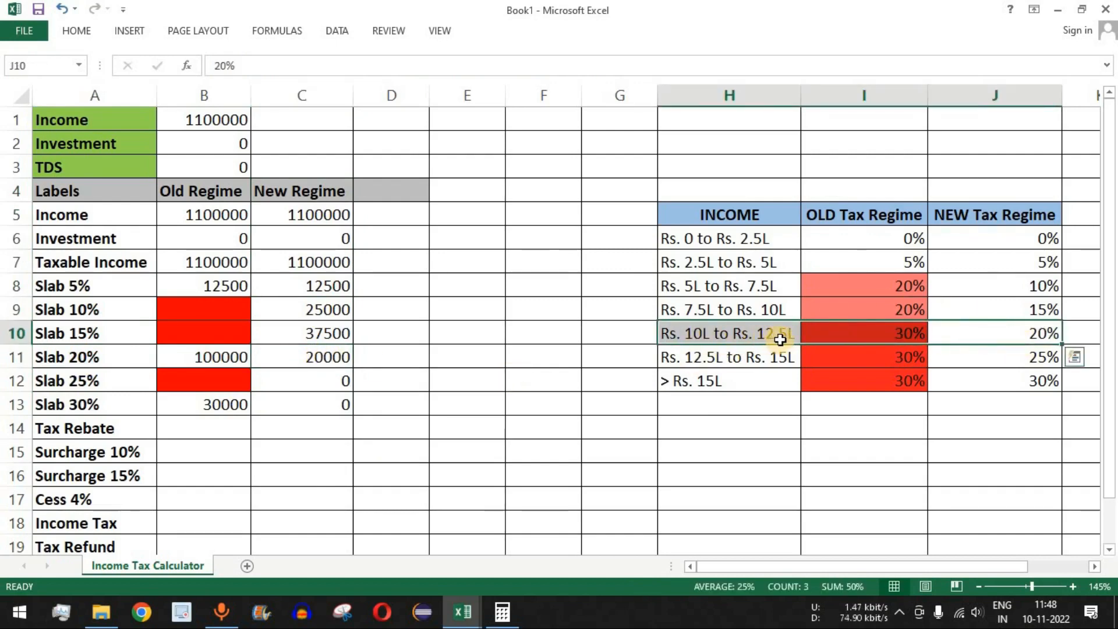
{"action": "left_click", "coordinate": [1023, 333]}
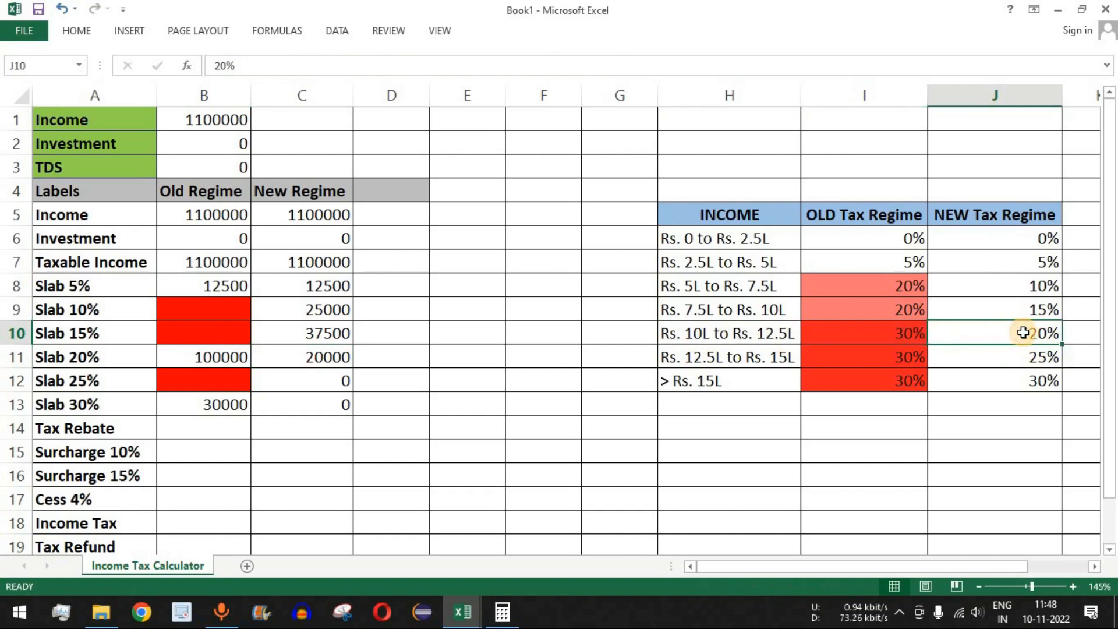
{"action": "left_click", "coordinate": [712, 334]}
{"action": "left_click", "coordinate": [194, 114]}
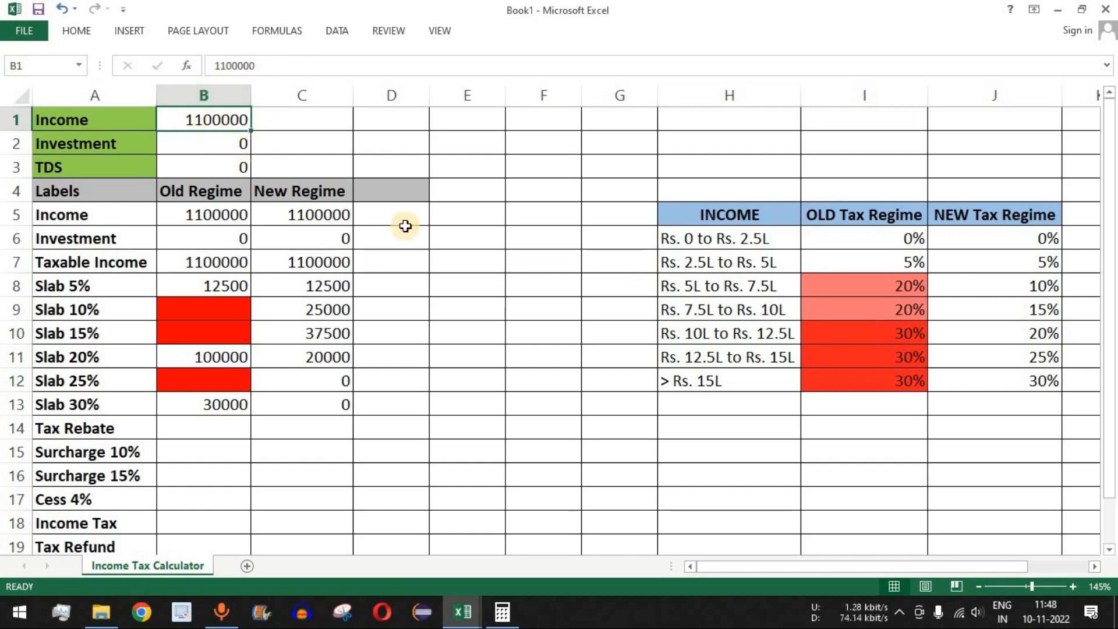
{"action": "left_click", "coordinate": [746, 337]}
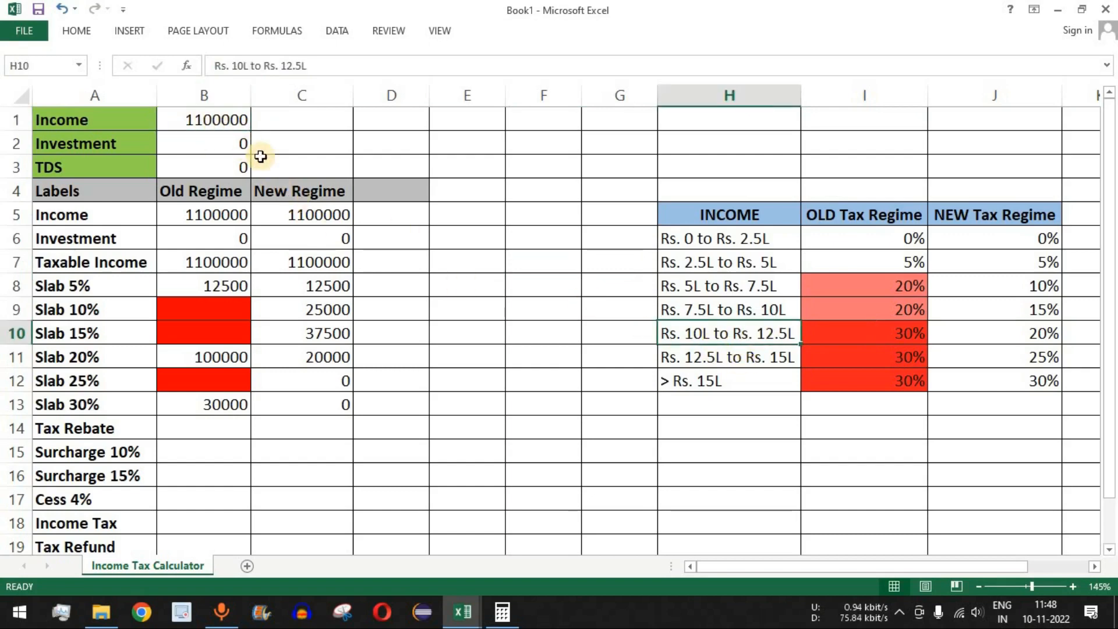
{"action": "left_click", "coordinate": [205, 120]}
Step: Switch to Calculator, compute 100000 × 20 ÷ 100, and return to the workbook to compare it with the New Regime Slab 20% tax in C11
{"action": "left_click", "coordinate": [502, 611]}
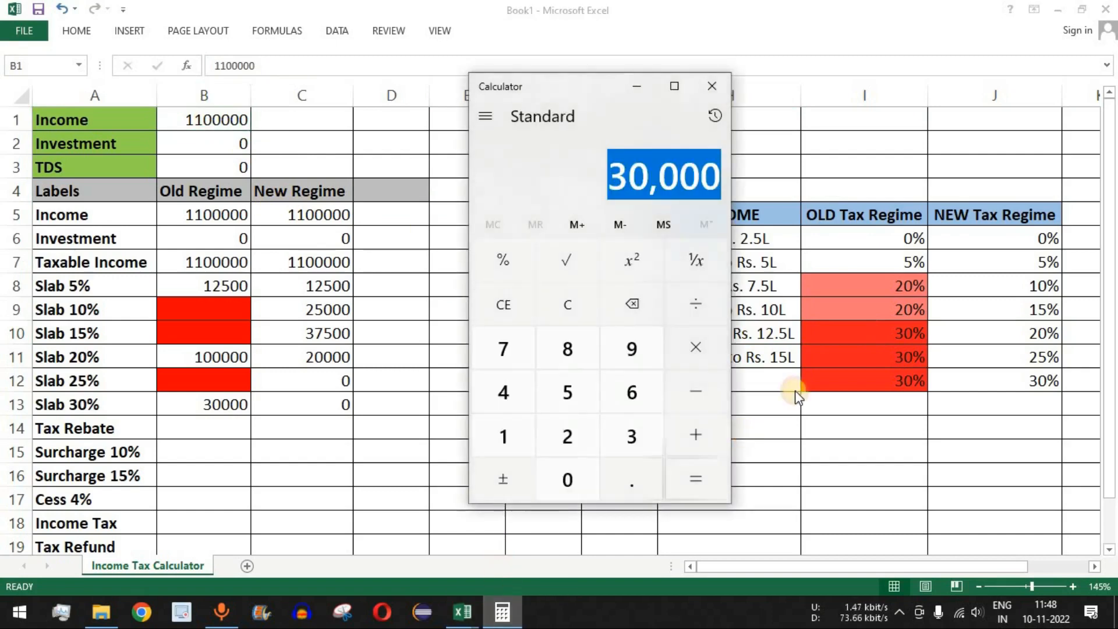
{"action": "left_click", "coordinate": [568, 304]}
{"action": "left_click", "coordinate": [503, 436]}
{"action": "left_click", "coordinate": [554, 475]}
{"action": "left_click", "coordinate": [553, 475]}
{"action": "left_click", "coordinate": [553, 475]}
{"action": "left_click", "coordinate": [553, 474]}
{"action": "left_click", "coordinate": [553, 475]}
{"action": "left_click", "coordinate": [710, 353]}
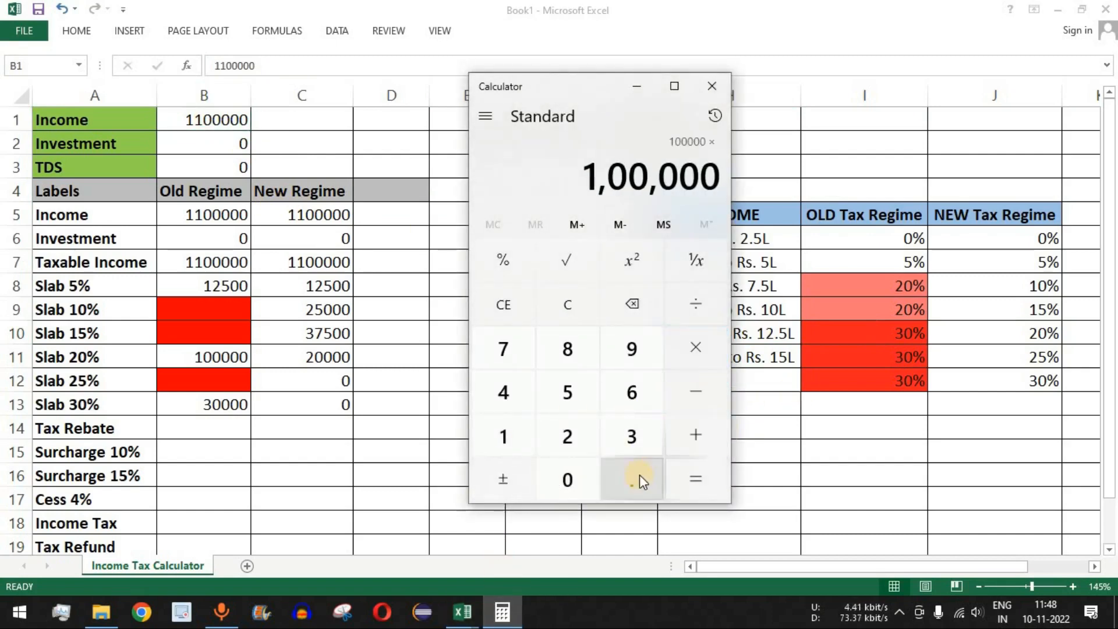
{"action": "left_click", "coordinate": [570, 442]}
{"action": "left_click", "coordinate": [569, 478]}
{"action": "left_click", "coordinate": [706, 307]}
{"action": "left_click", "coordinate": [521, 430]}
{"action": "left_click", "coordinate": [574, 479]}
{"action": "left_click", "coordinate": [575, 478]}
{"action": "left_click", "coordinate": [696, 479]}
{"action": "left_click_drag", "start_coordinate": [609, 175], "coordinate": [716, 174]}
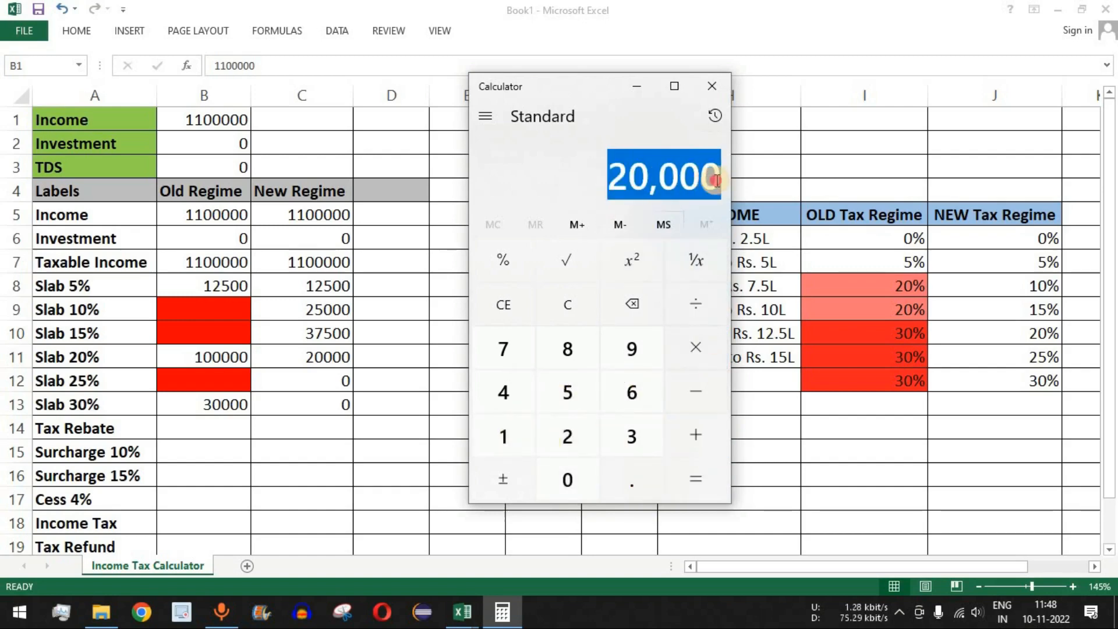
{"action": "left_click", "coordinate": [328, 361]}
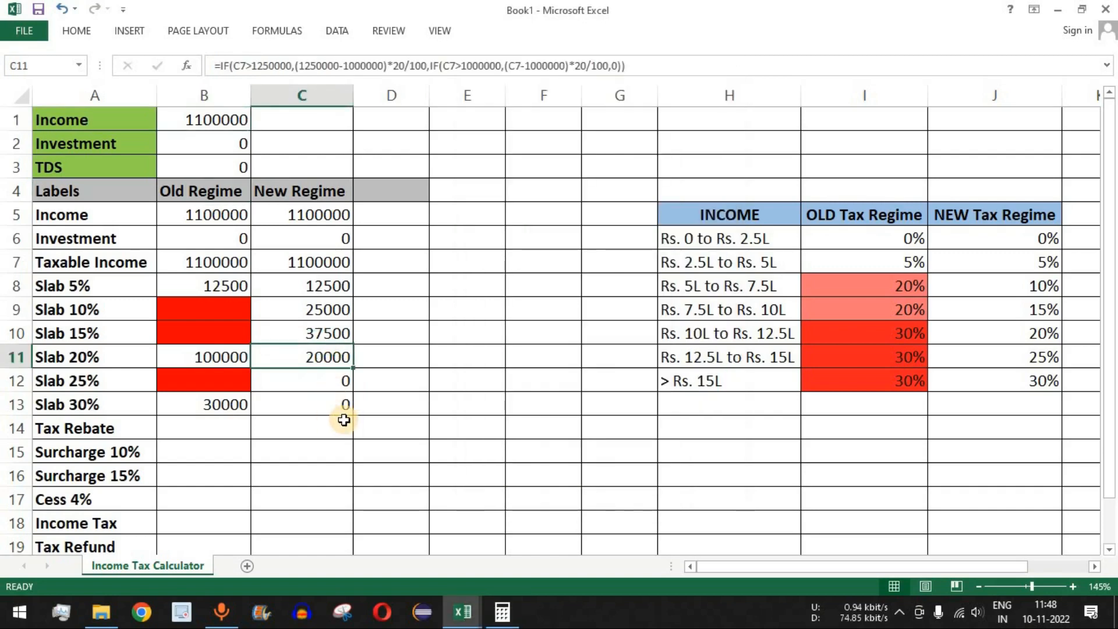
Step: Compare the New Regime Slab 25% and Slab 30% results in C12:C13 with the rate table rows for incomes above Rs. 12.5L
{"action": "left_click_drag", "start_coordinate": [1031, 357], "coordinate": [1031, 393]}
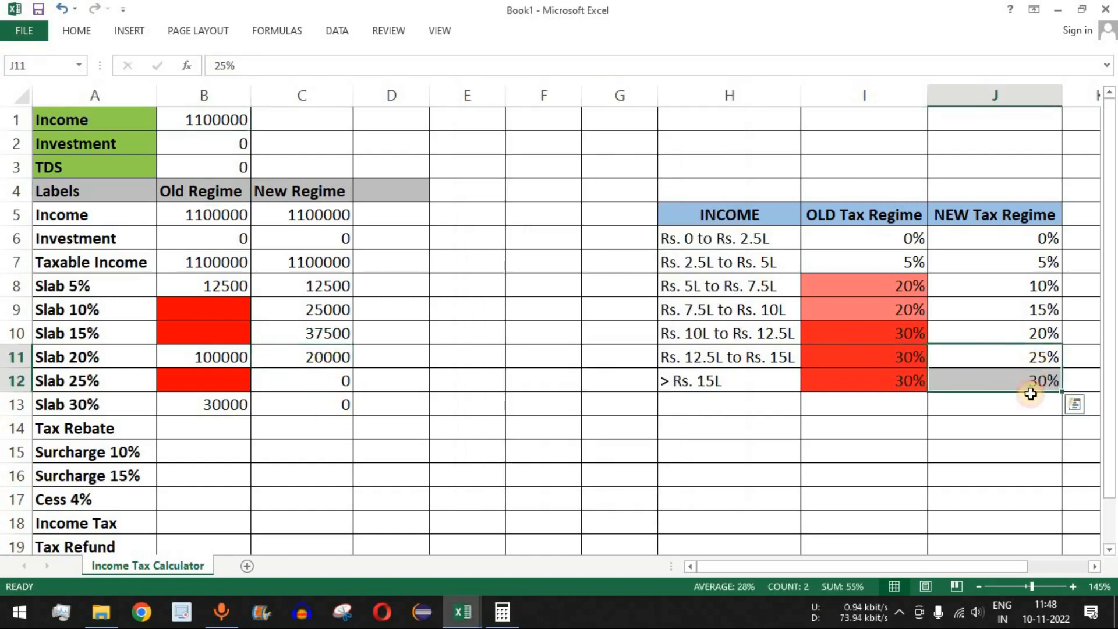
{"action": "left_click_drag", "start_coordinate": [336, 372], "coordinate": [343, 404]}
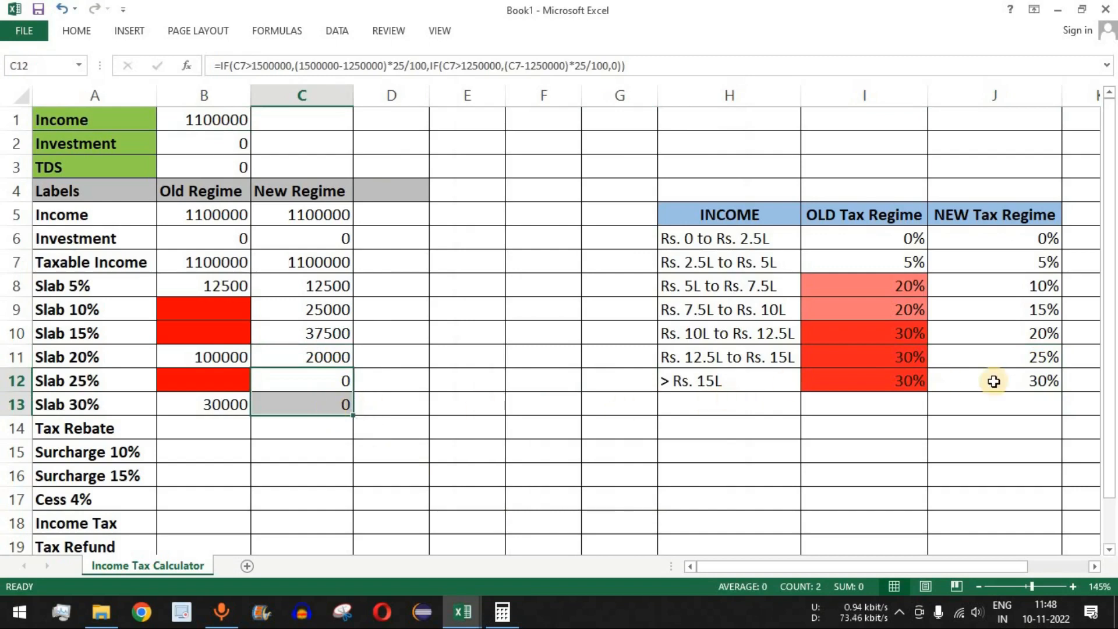
{"action": "left_click_drag", "start_coordinate": [1013, 357], "coordinate": [1012, 379]}
{"action": "left_click", "coordinate": [724, 358]}
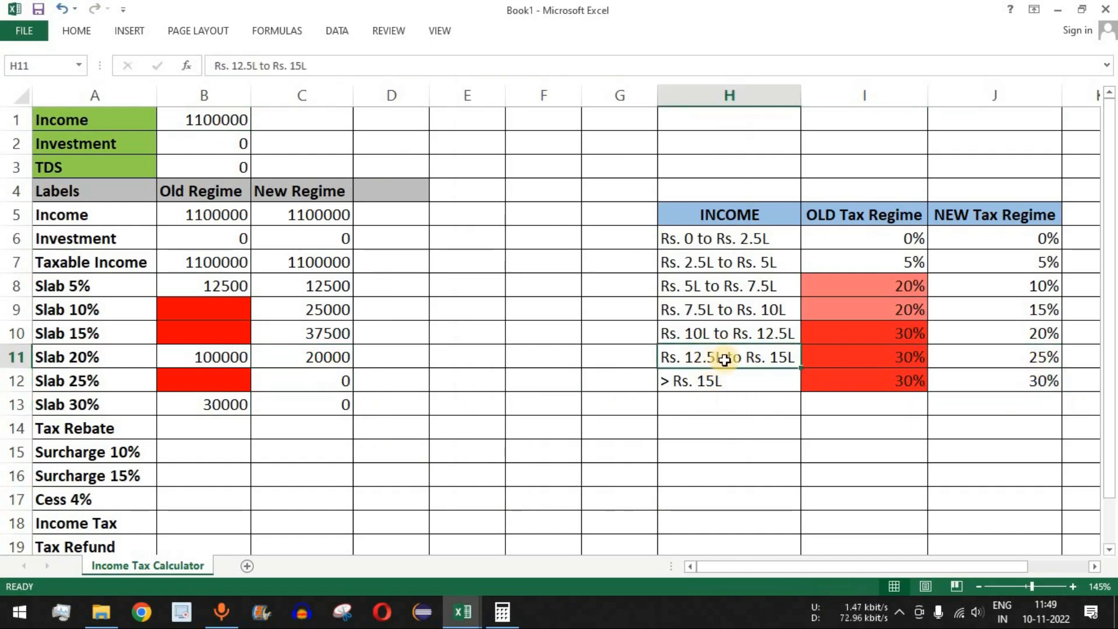
{"action": "left_click", "coordinate": [209, 122]}
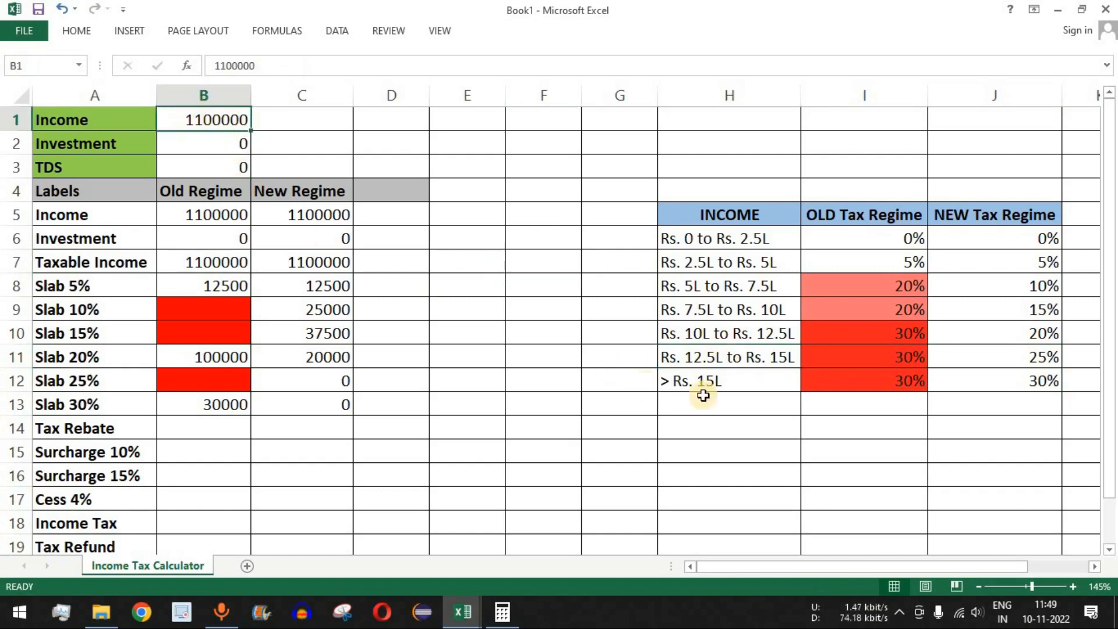
{"action": "left_click", "coordinate": [728, 383]}
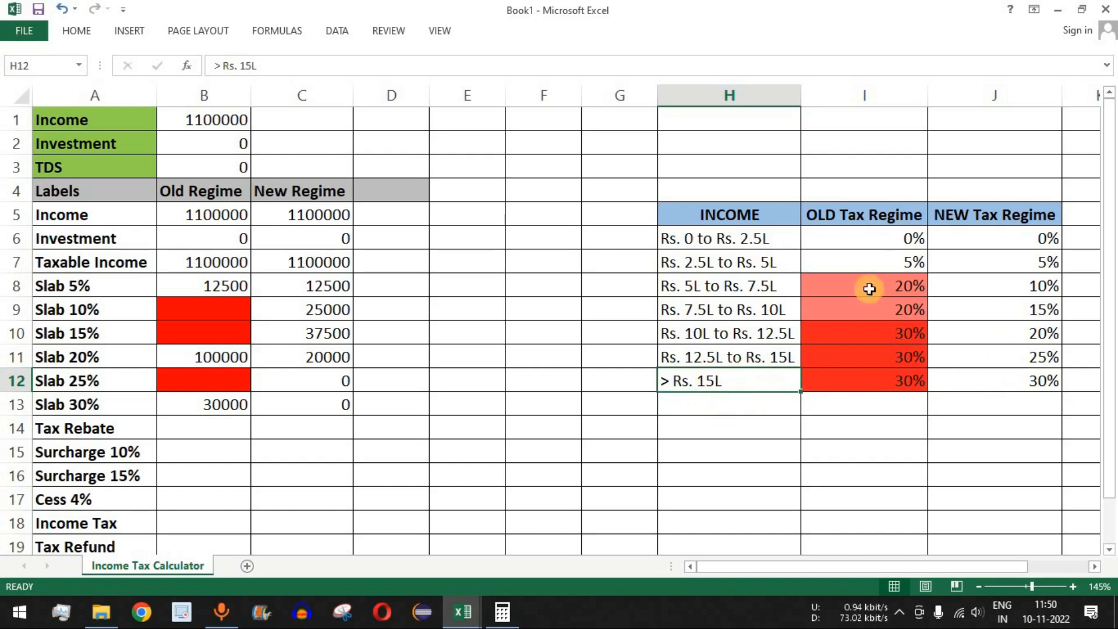
{"action": "left_click_drag", "start_coordinate": [332, 295], "coordinate": [319, 402]}
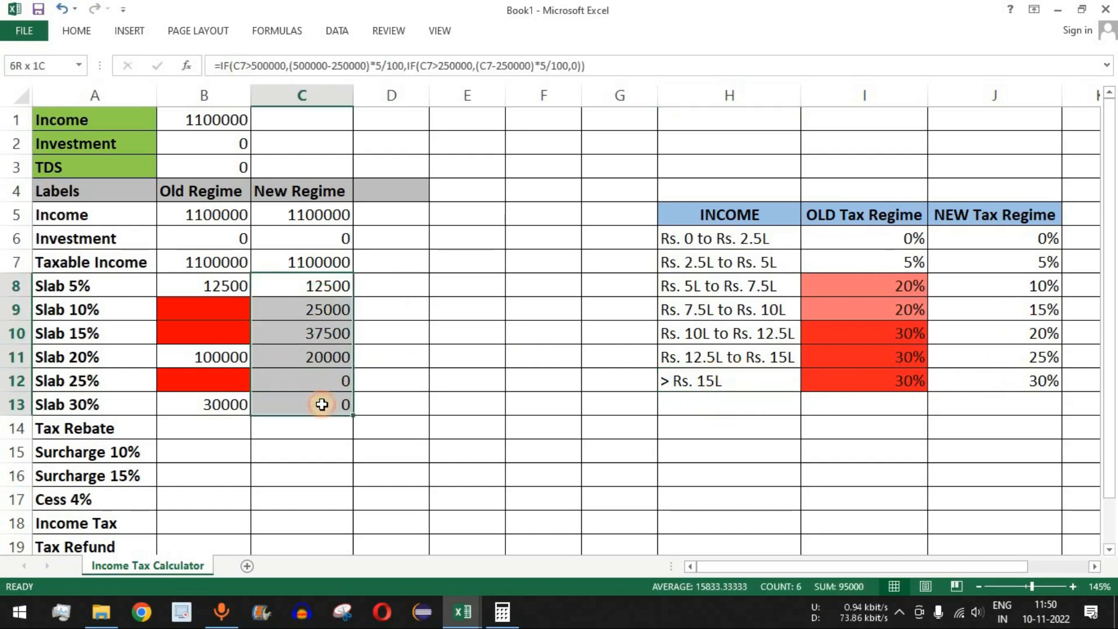
Step: Set the Income in B1 to 1600000 and check the Slab 30% results for both regimes in row 13
{"action": "left_click", "coordinate": [219, 120]}
{"action": "type", "text": "1"}
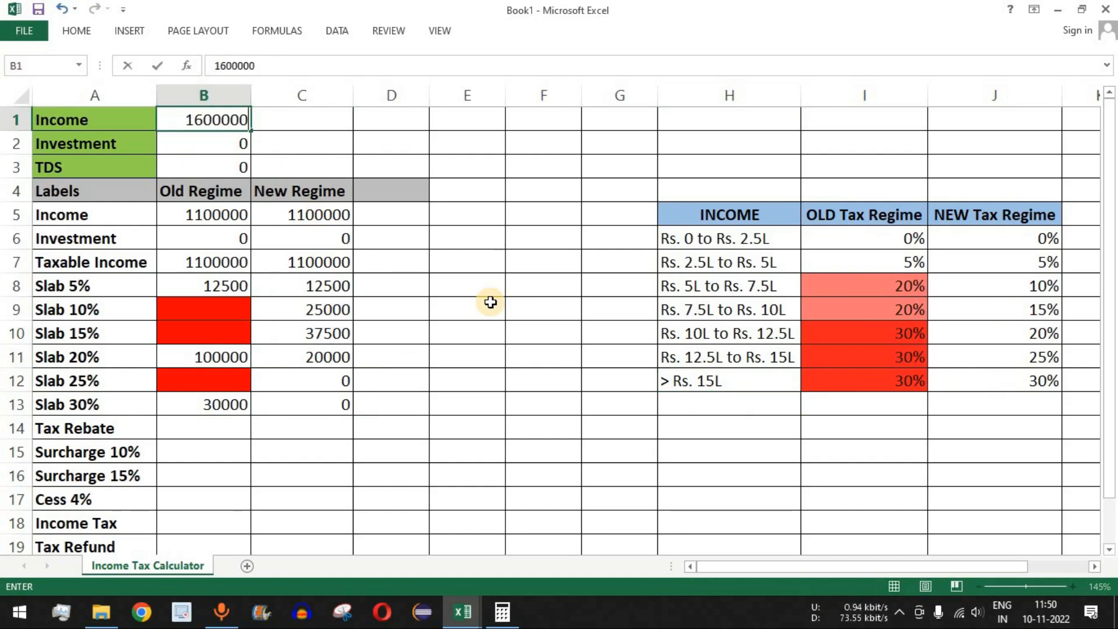
{"action": "type", "text": "600000"}
{"action": "key", "text": "Return"}
{"action": "left_click", "coordinate": [321, 265]}
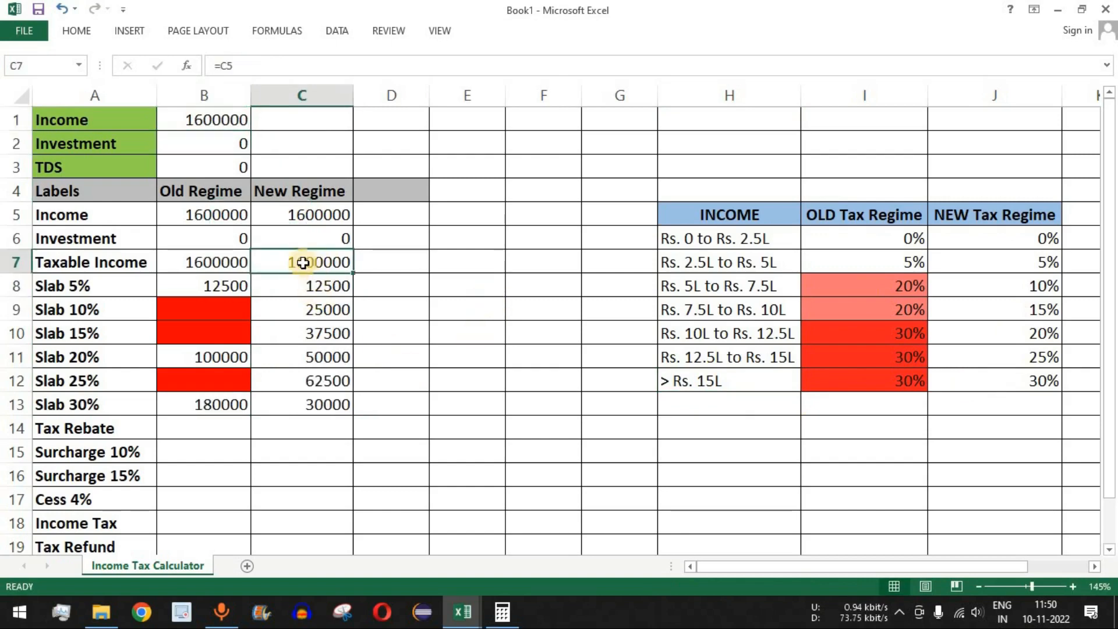
{"action": "left_click", "coordinate": [320, 404]}
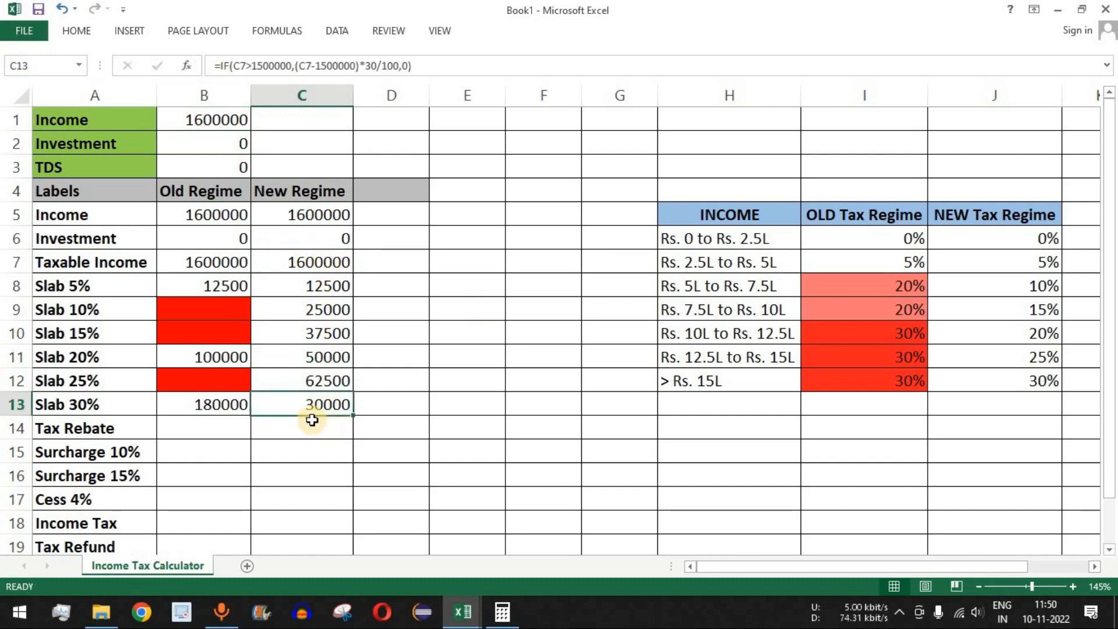
{"action": "left_click_drag", "start_coordinate": [116, 404], "coordinate": [338, 406]}
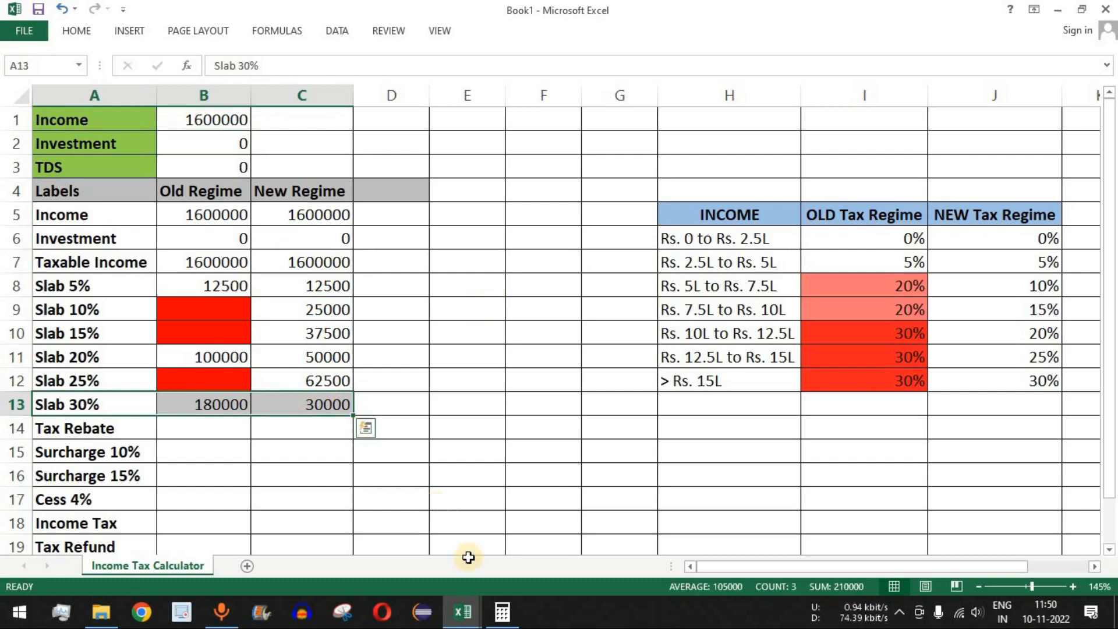
Step: Switch to Calculator, compute 100000 × 30 ÷ 100, and return to the workbook to verify the New Regime Slab 30% tax in C13
{"action": "left_click", "coordinate": [502, 611]}
{"action": "left_click_drag", "start_coordinate": [554, 93], "coordinate": [444, 99]}
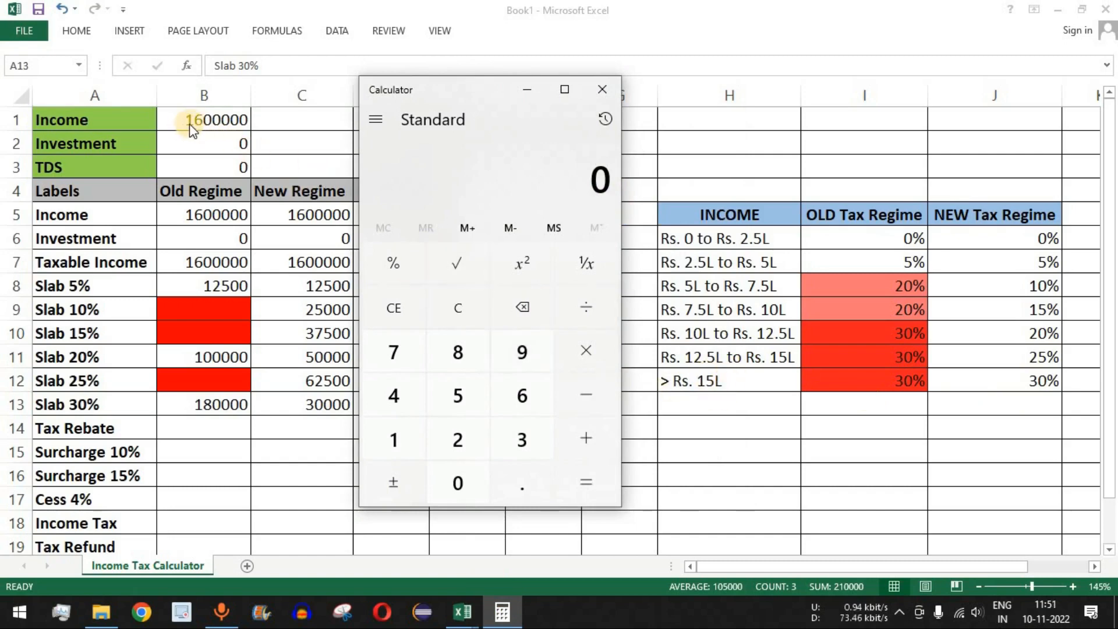
{"action": "left_click", "coordinate": [399, 438]}
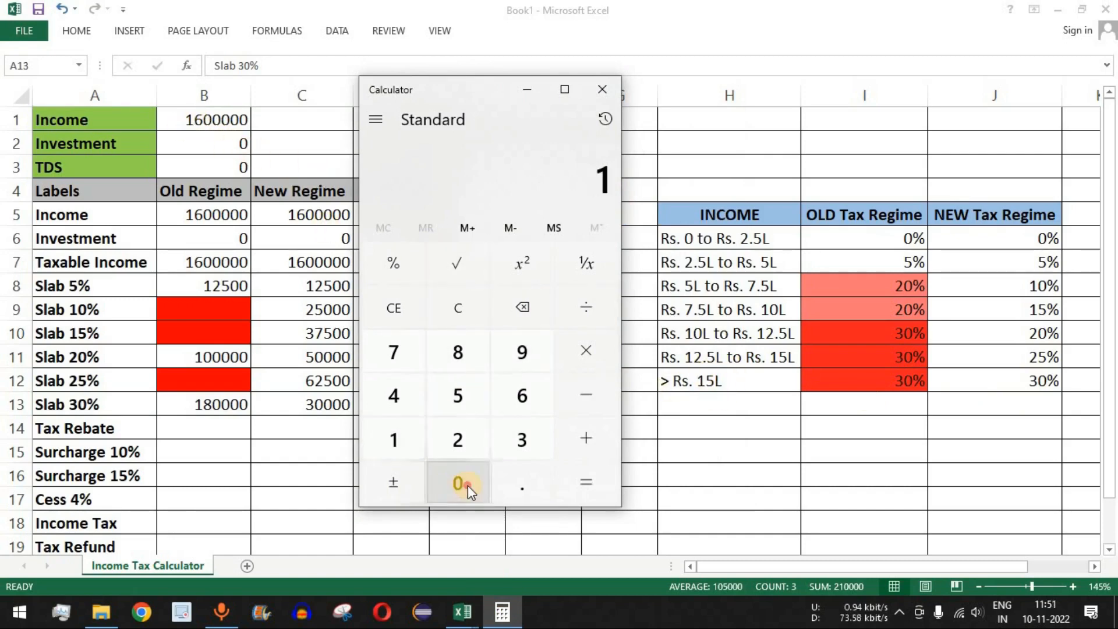
{"action": "double_click", "coordinate": [467, 485]}
{"action": "left_click", "coordinate": [467, 485]}
{"action": "left_click", "coordinate": [586, 350]}
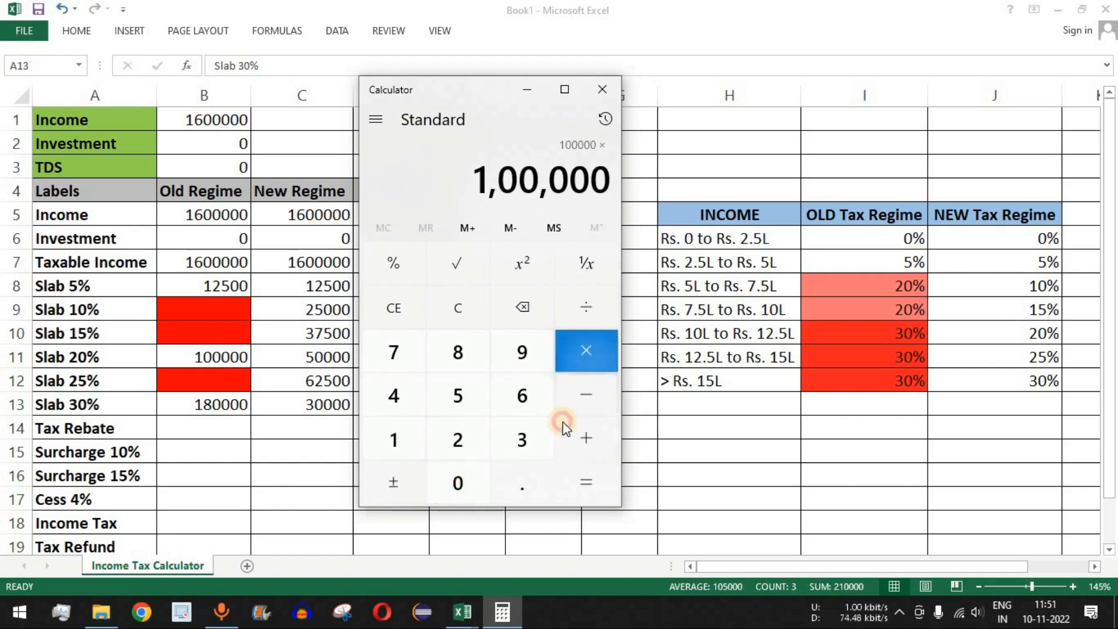
{"action": "left_click", "coordinate": [505, 458]}
{"action": "left_click", "coordinate": [460, 482]}
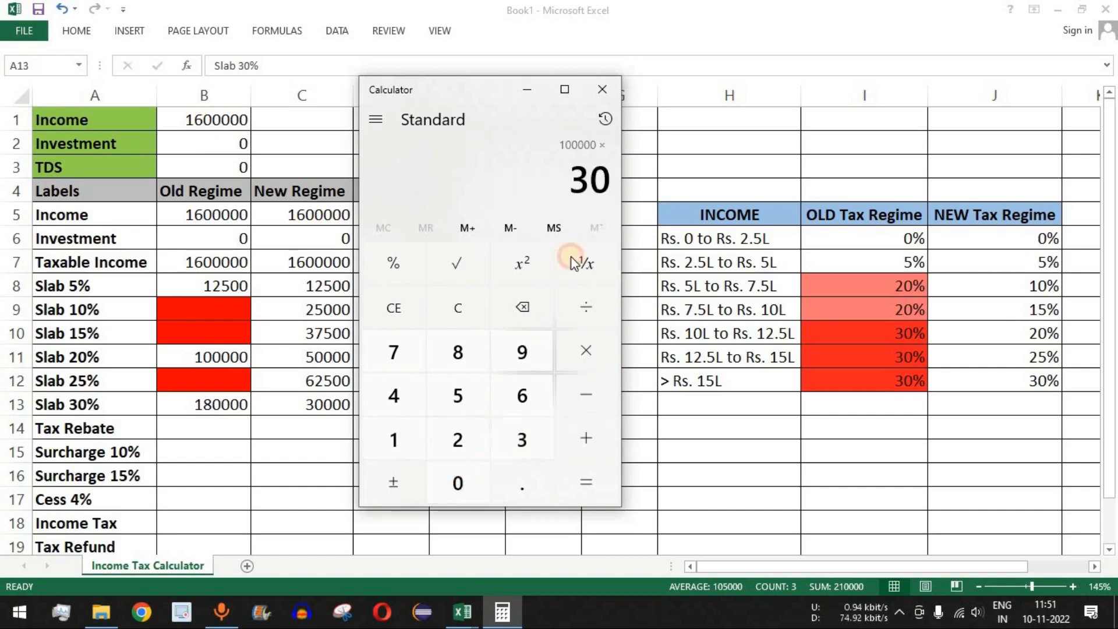
{"action": "left_click", "coordinate": [586, 293]}
{"action": "left_click", "coordinate": [415, 452]}
{"action": "left_click", "coordinate": [447, 476]}
{"action": "left_click", "coordinate": [446, 476]}
{"action": "left_click", "coordinate": [586, 482]}
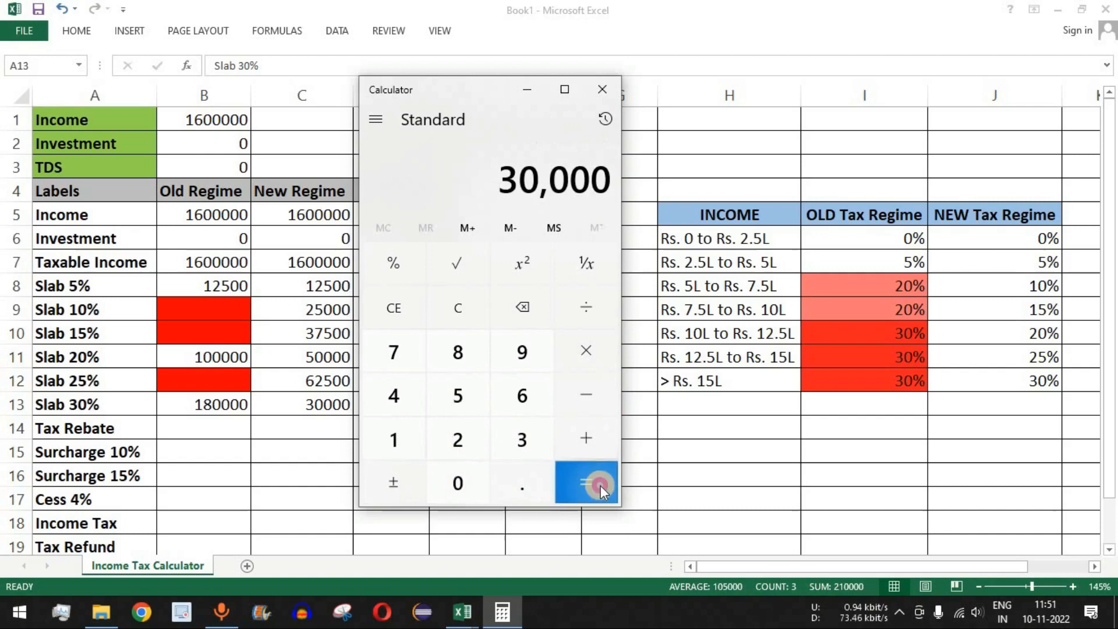
{"action": "left_click_drag", "start_coordinate": [512, 180], "coordinate": [609, 180]}
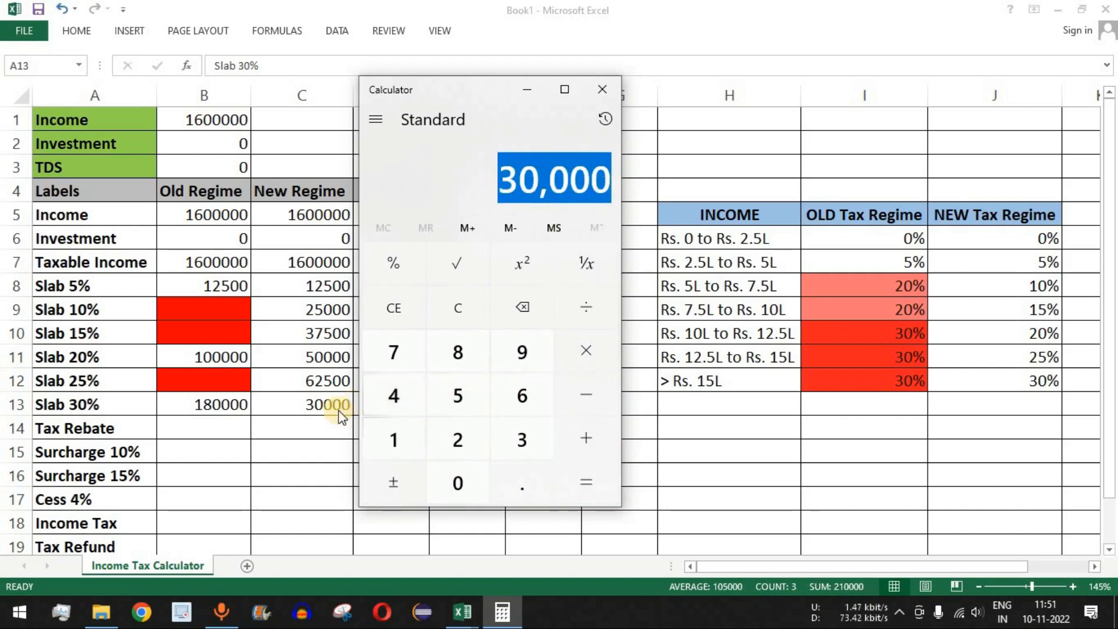
{"action": "left_click", "coordinate": [322, 396]}
Step: Compare the Old Regime Slab 30% formula in B13 with the rate table's income ranges from Rs. 10L upward and the income in B1
{"action": "left_click", "coordinate": [226, 408]}
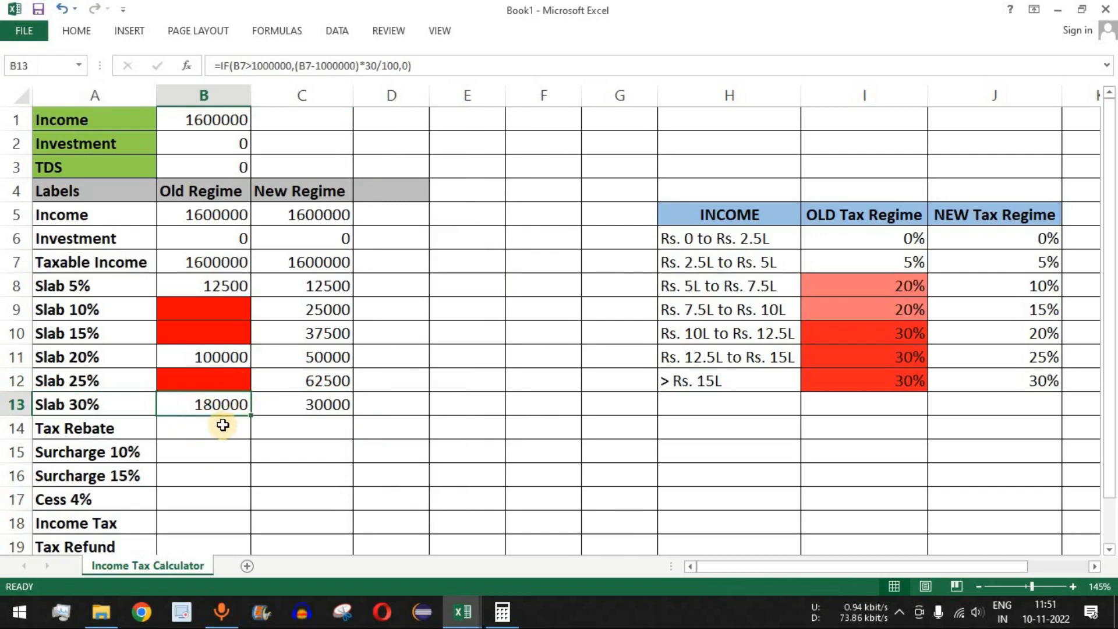
{"action": "left_click", "coordinate": [911, 335]}
{"action": "left_click", "coordinate": [716, 332]}
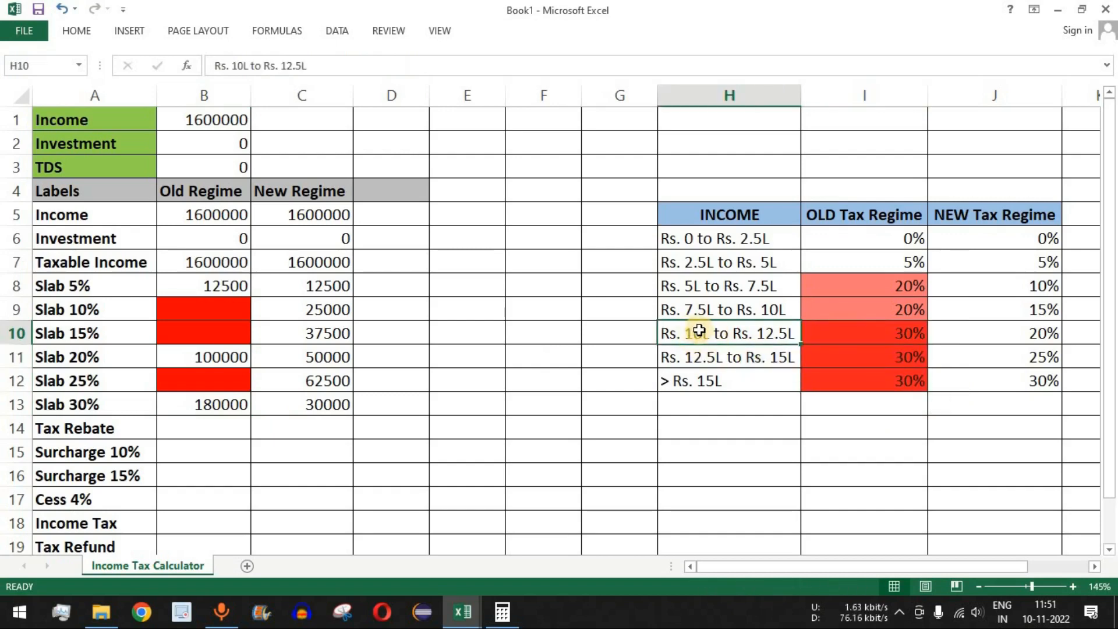
{"action": "left_click_drag", "start_coordinate": [719, 333], "coordinate": [720, 381]}
{"action": "left_click", "coordinate": [714, 333]}
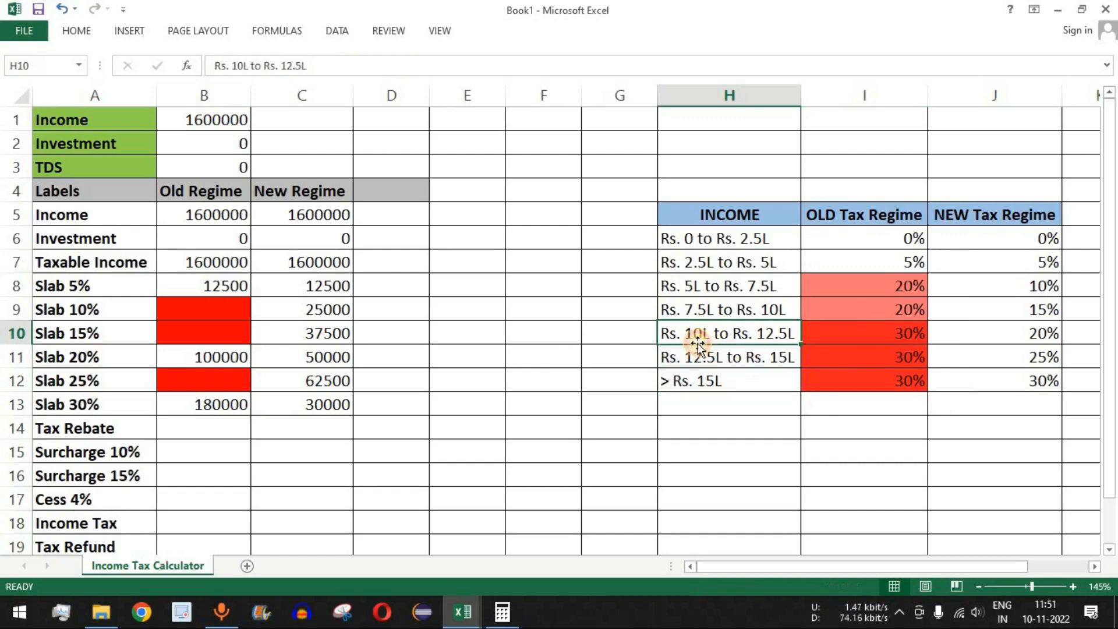
{"action": "left_click", "coordinate": [224, 120]}
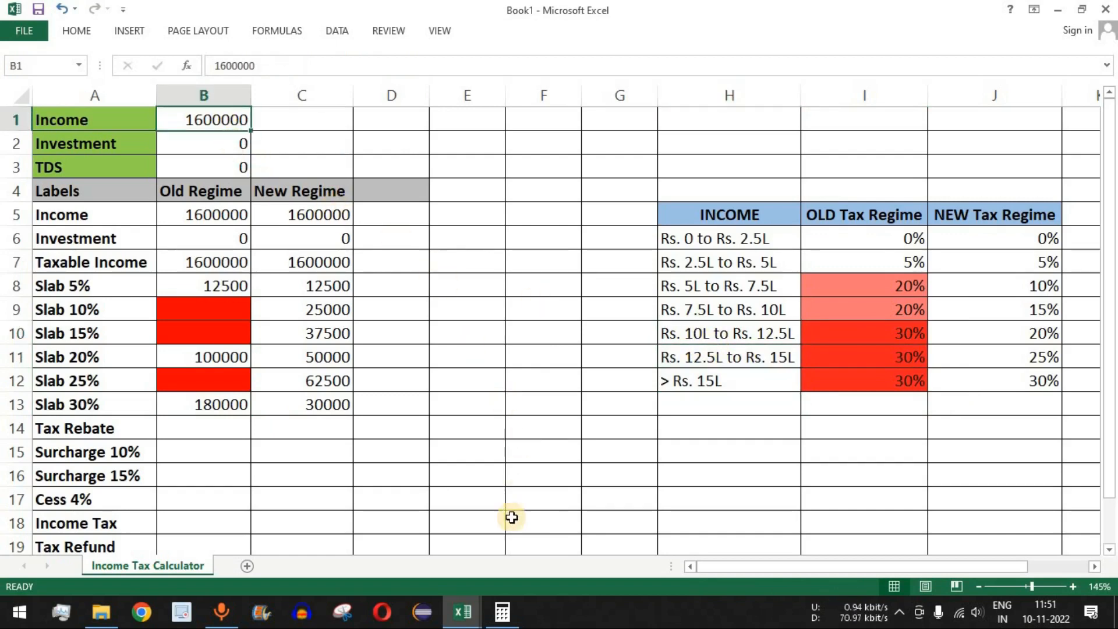
Step: Switch to Calculator and compute 600000 × 30 ÷ 100 to check the Old Regime Slab 30% tax
{"action": "left_click", "coordinate": [501, 612]}
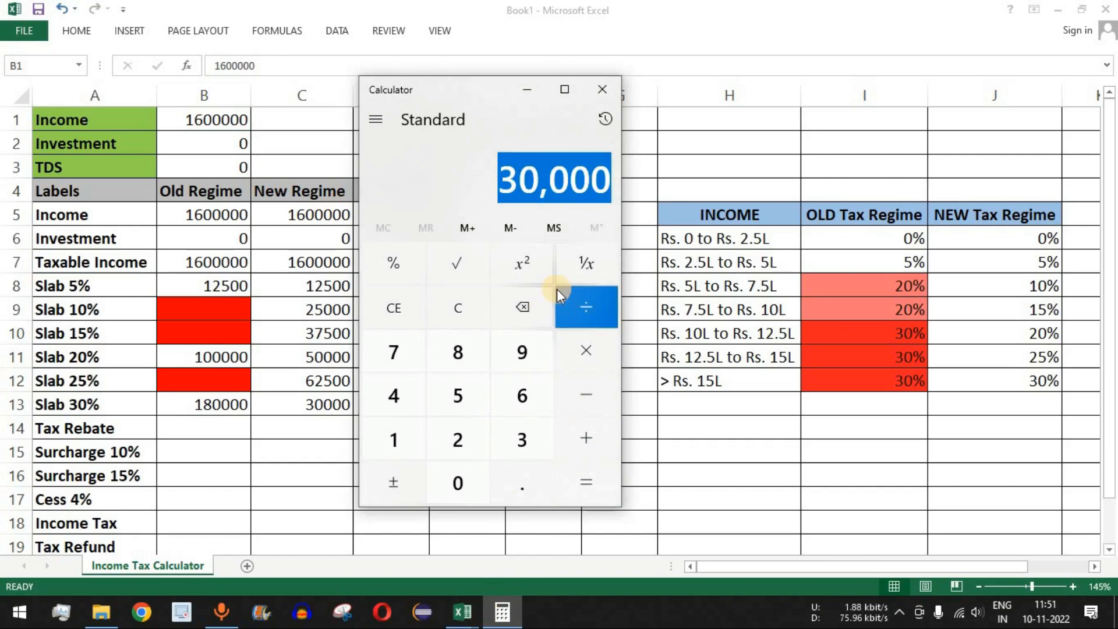
{"action": "key", "text": "Escape"}
{"action": "key", "text": "6"}
{"action": "left_click", "coordinate": [458, 483]}
{"action": "triple_click", "coordinate": [457, 483]}
{"action": "left_click", "coordinate": [458, 483]}
{"action": "left_click", "coordinate": [586, 351]}
{"action": "left_click", "coordinate": [523, 439]}
{"action": "left_click", "coordinate": [458, 482]}
{"action": "left_click", "coordinate": [585, 310]}
{"action": "left_click", "coordinate": [394, 439]}
{"action": "double_click", "coordinate": [458, 483]}
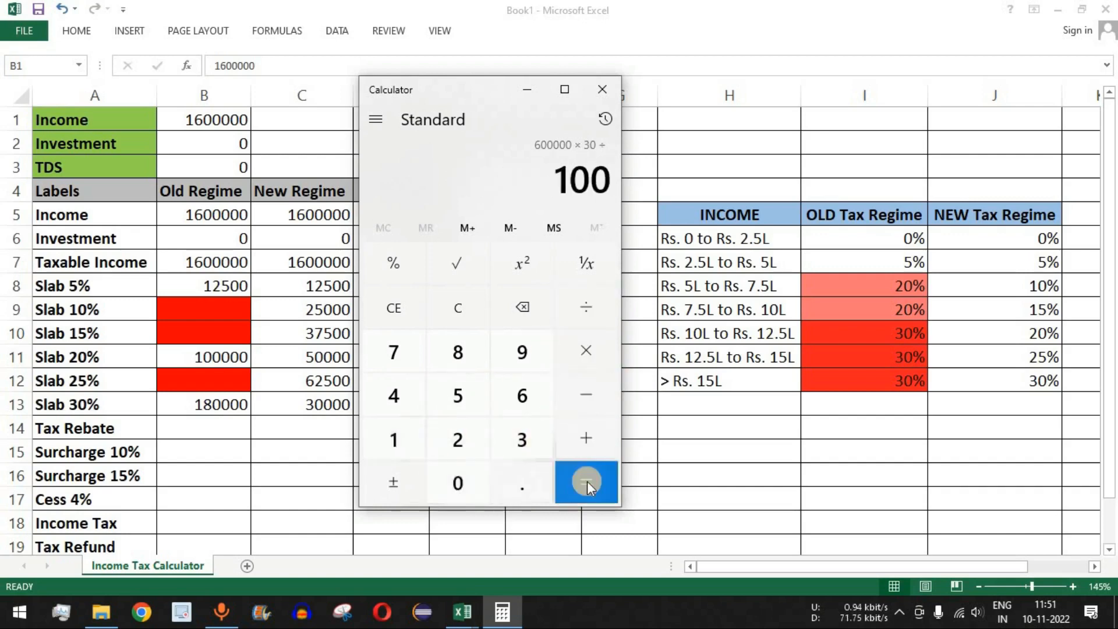
{"action": "left_click", "coordinate": [586, 482]}
{"action": "left_click_drag", "start_coordinate": [474, 180], "coordinate": [603, 182]}
Step: Return to the workbook, check the Old Regime Slab 30% tax in B13, and review all slab rows in A8:C13
{"action": "left_click", "coordinate": [242, 417]}
{"action": "left_click", "coordinate": [216, 403]}
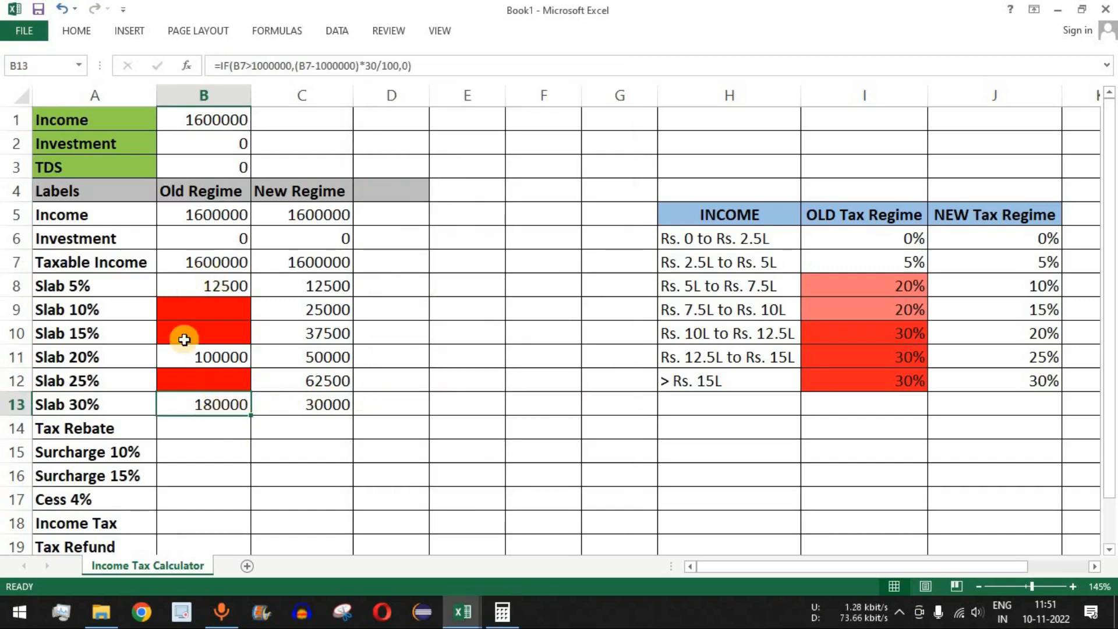
{"action": "left_click", "coordinate": [302, 309]}
{"action": "left_click_drag", "start_coordinate": [54, 288], "coordinate": [321, 408]}
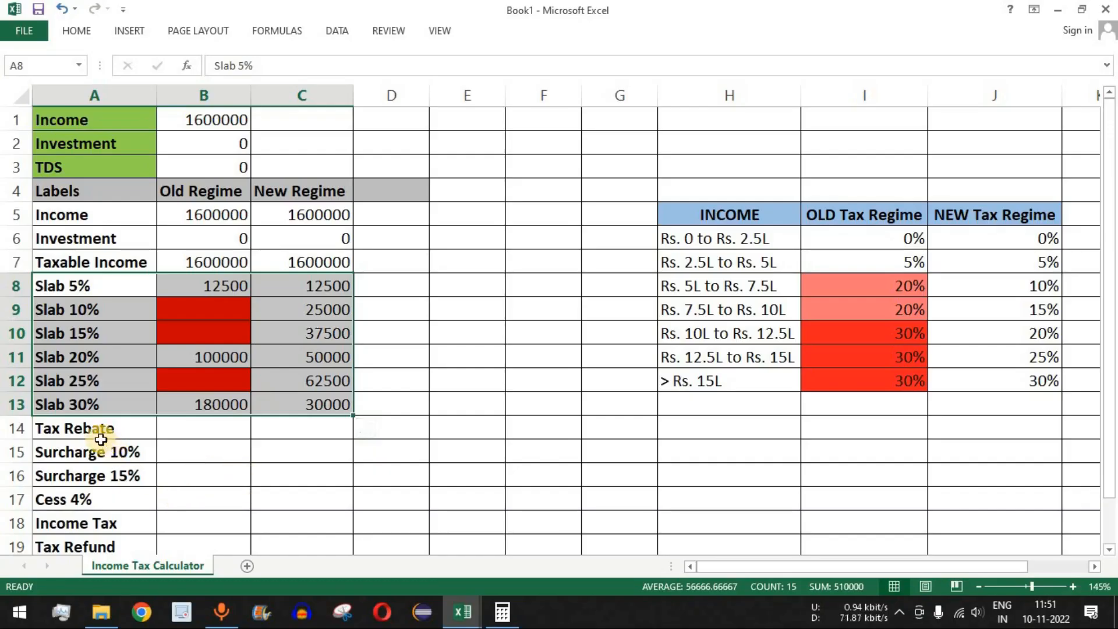
Step: Examine the Tax Rebate row against the taxable incomes in B7:C7, the Old Regime rate for Rs. 5L to Rs. 7.5L, and the Slab 20% row
{"action": "left_click_drag", "start_coordinate": [99, 437], "coordinate": [298, 428]}
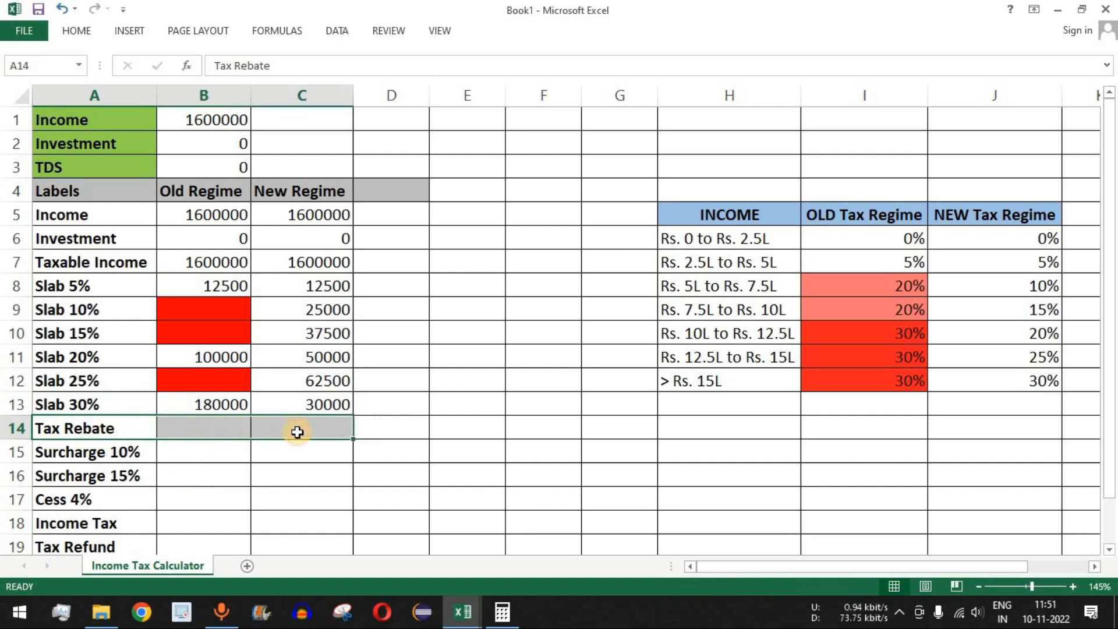
{"action": "left_click", "coordinate": [228, 425]}
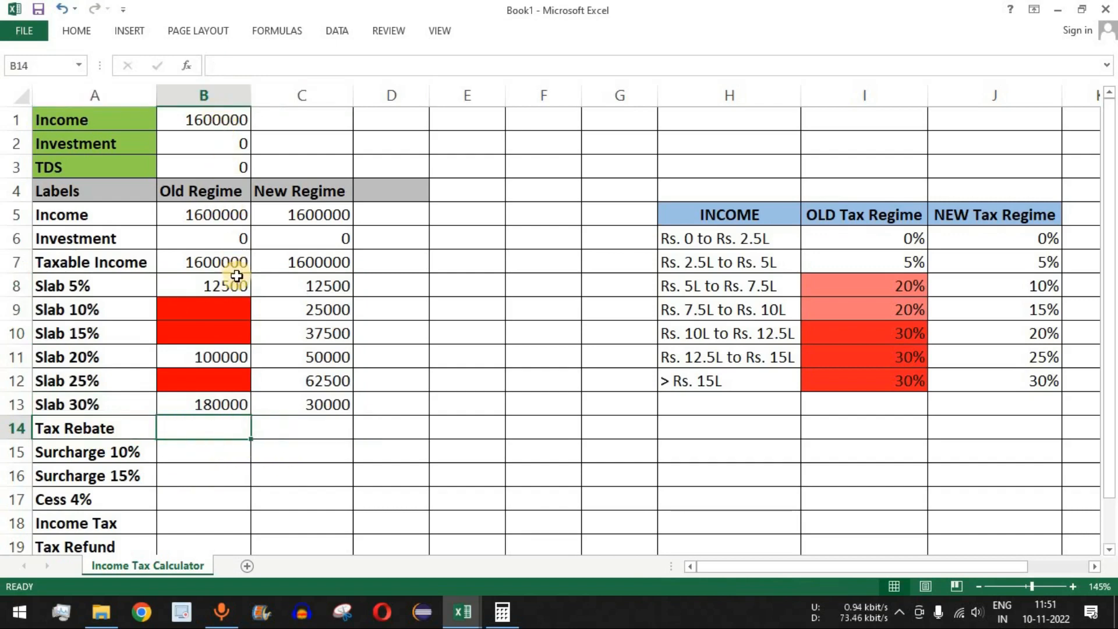
{"action": "left_click", "coordinate": [219, 272]}
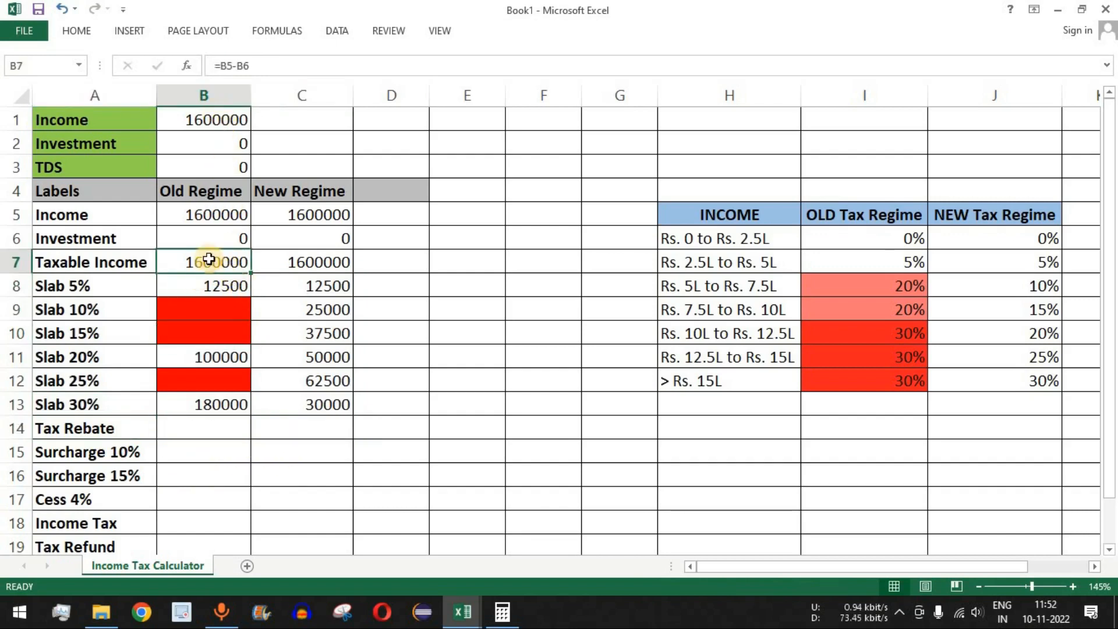
{"action": "left_click_drag", "start_coordinate": [212, 260], "coordinate": [305, 260]}
{"action": "left_click", "coordinate": [226, 435]}
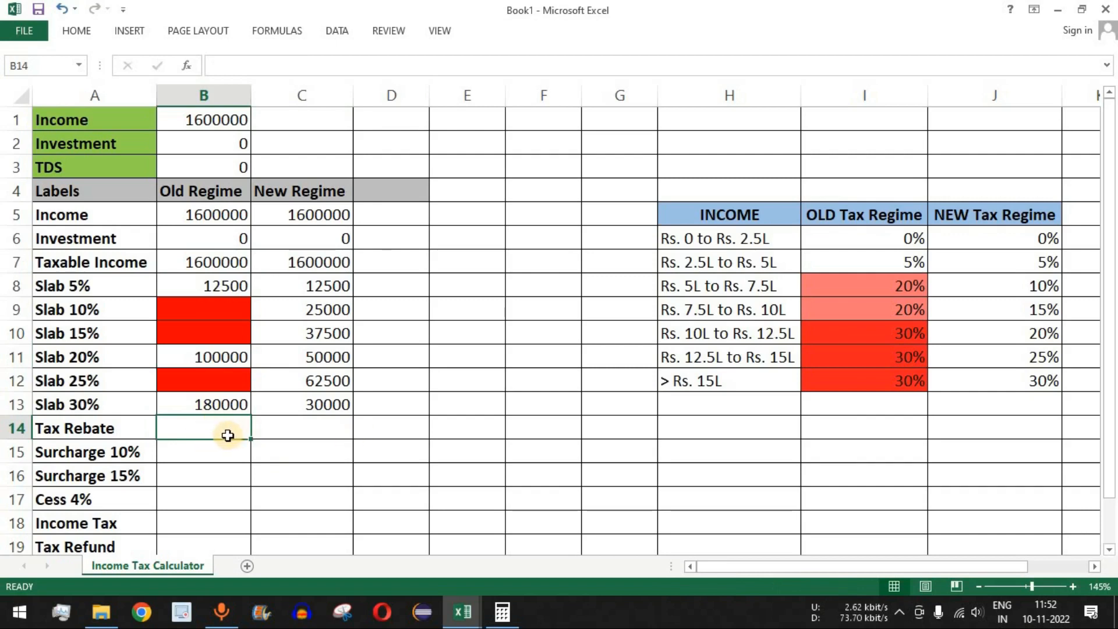
{"action": "left_click", "coordinate": [728, 290]}
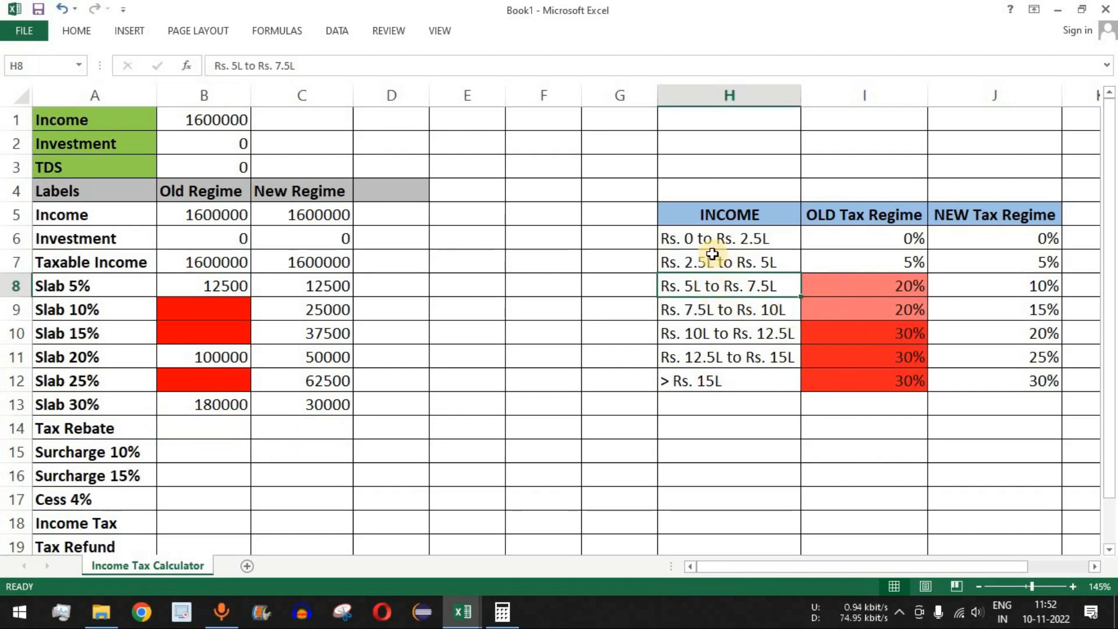
{"action": "left_click", "coordinate": [888, 285]}
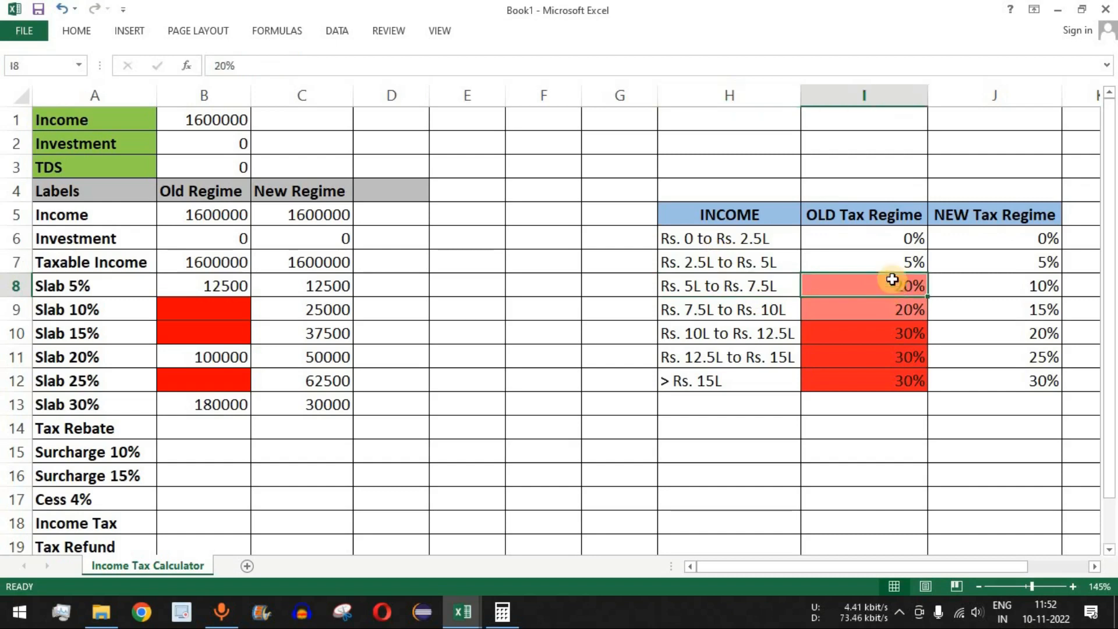
{"action": "left_click", "coordinate": [105, 357]}
{"action": "left_click_drag", "start_coordinate": [105, 357], "coordinate": [207, 355]}
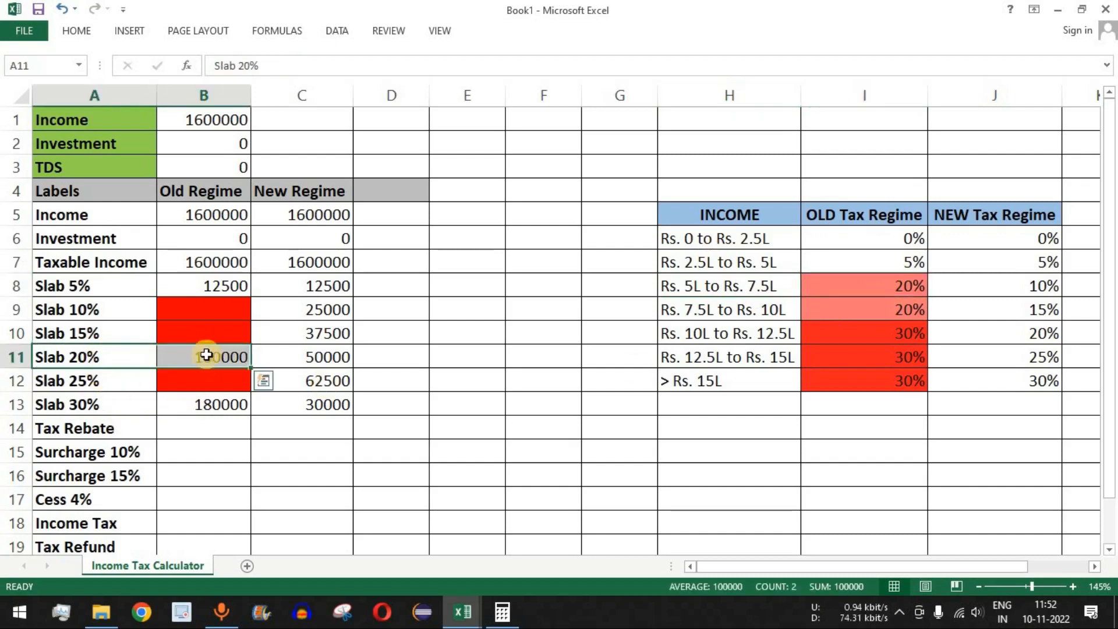
Step: Enter the Old Regime Tax Rebate formula =IF(B11>0,0,B8) in B14 and check its result
{"action": "left_click", "coordinate": [220, 424]}
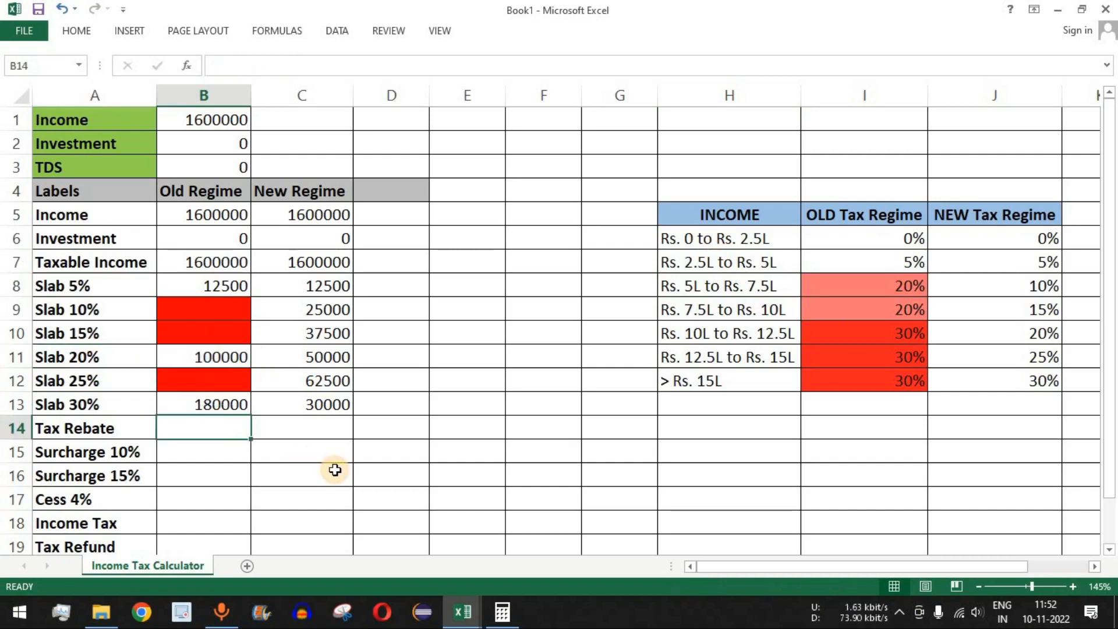
{"action": "type", "text": "=IF("}
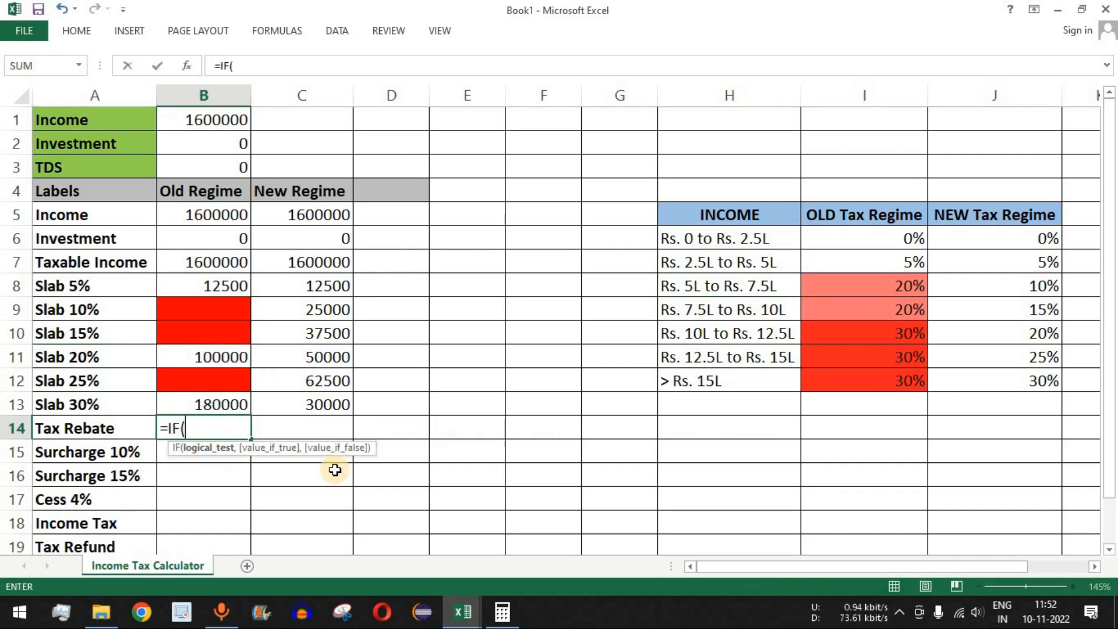
{"action": "left_click", "coordinate": [228, 361]}
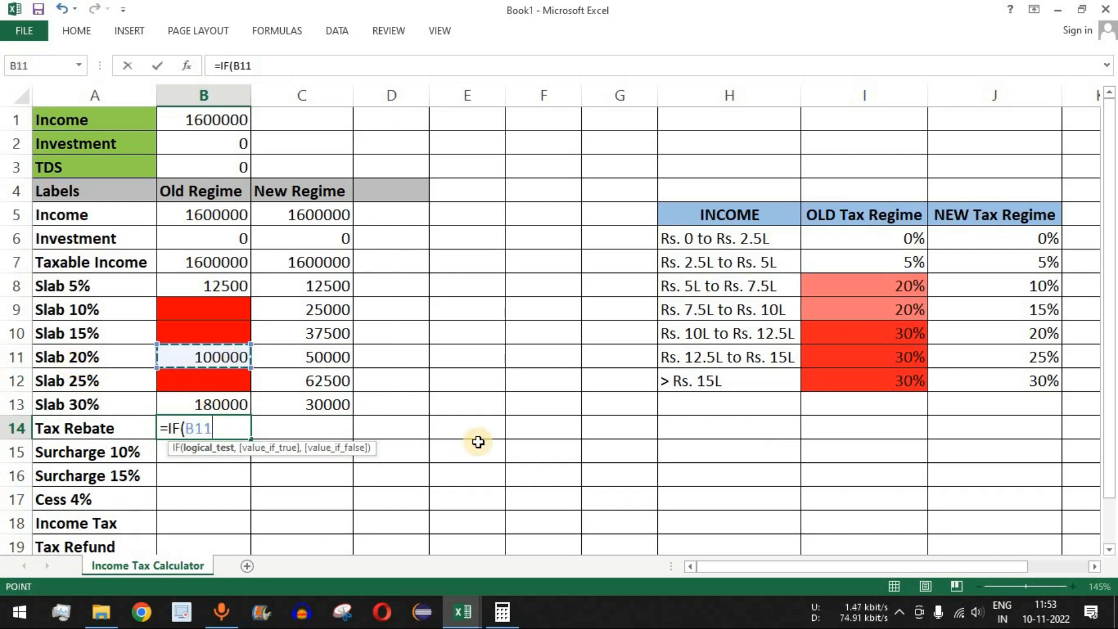
{"action": "type", "text": ">0,0"}
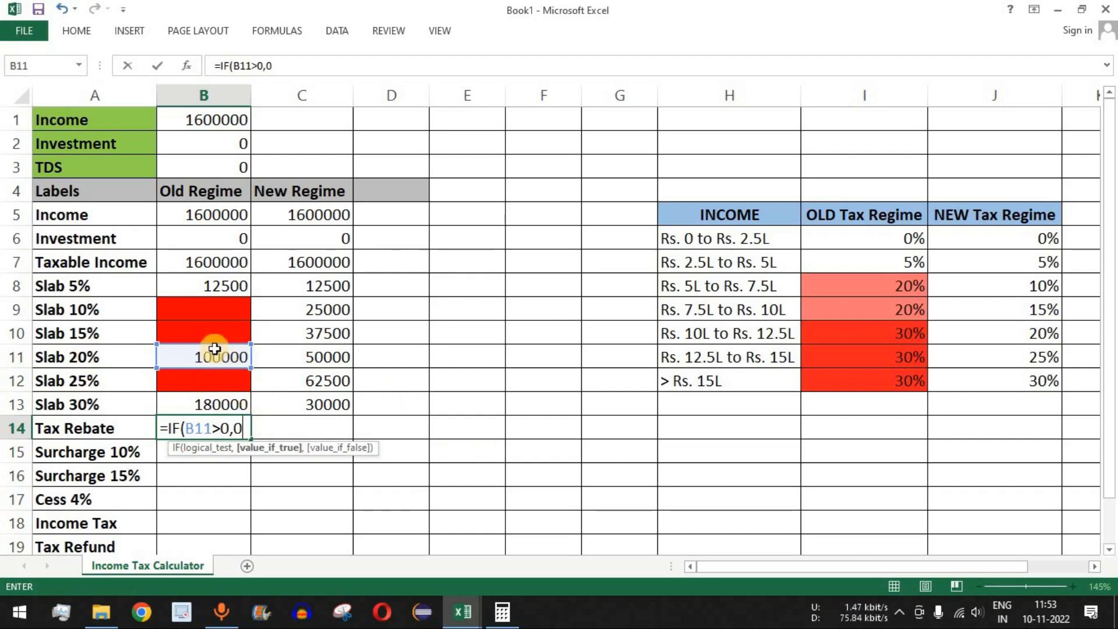
{"action": "type", "text": ","}
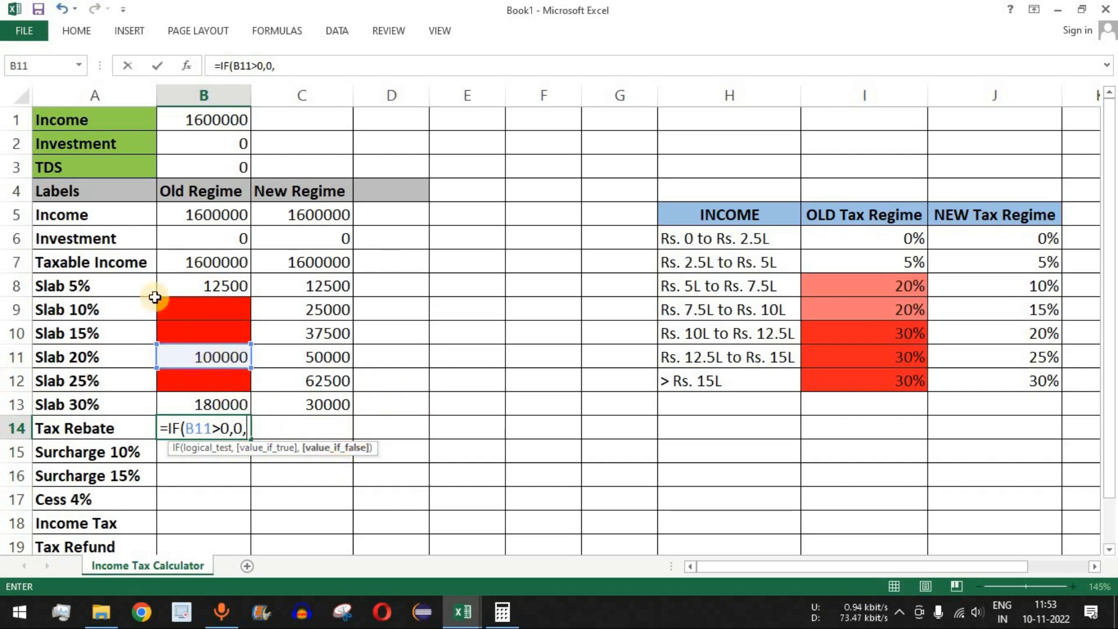
{"action": "left_click", "coordinate": [214, 286]}
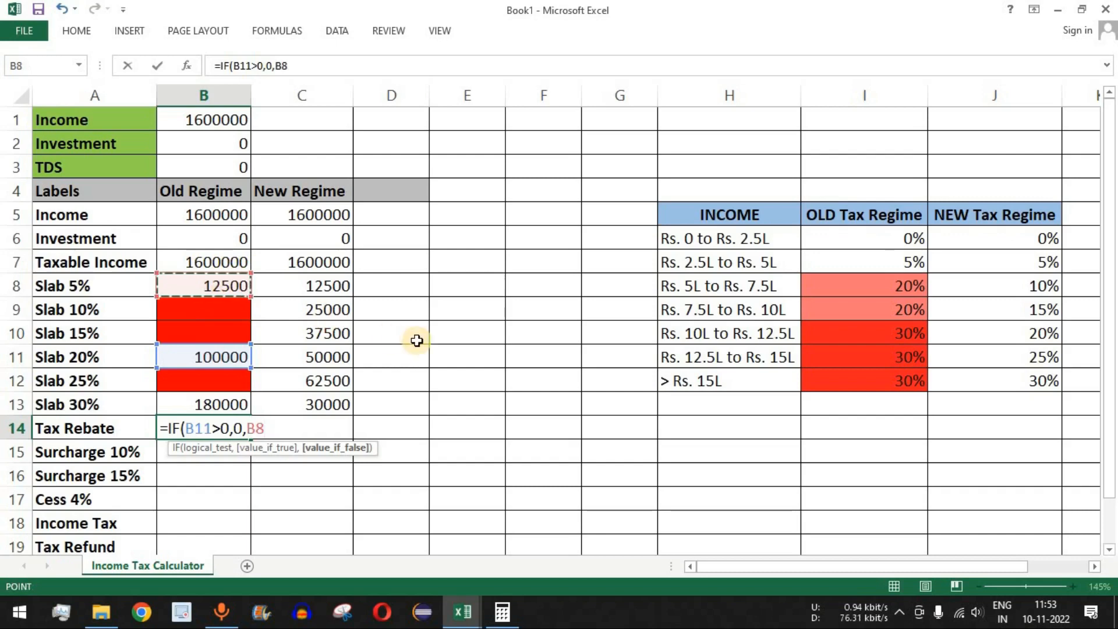
{"action": "key", "text": "Return"}
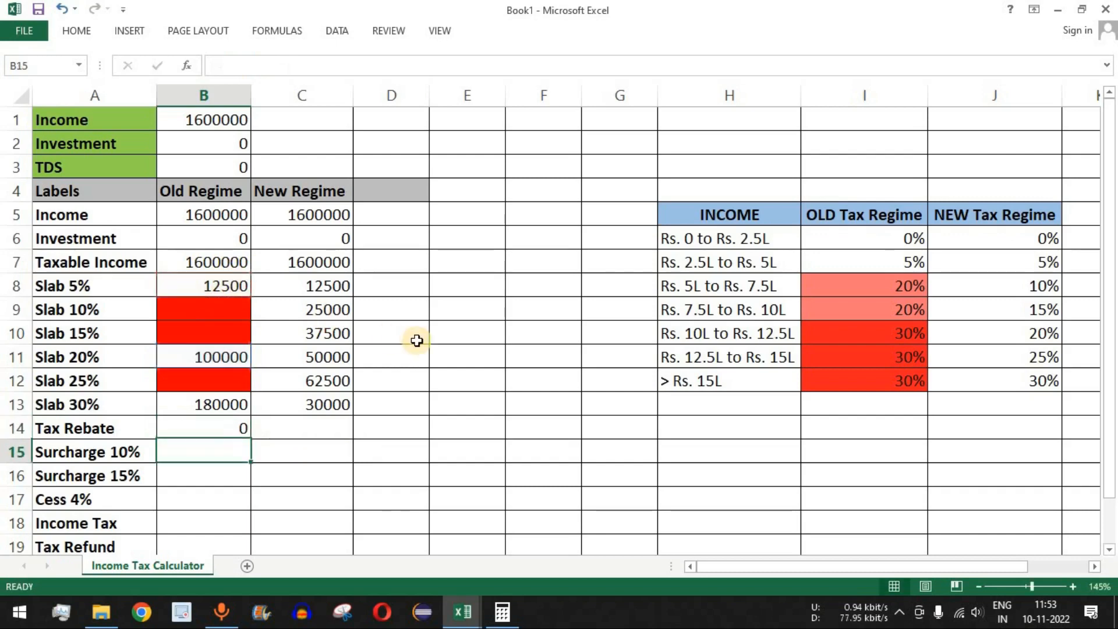
{"action": "left_click", "coordinate": [208, 425]}
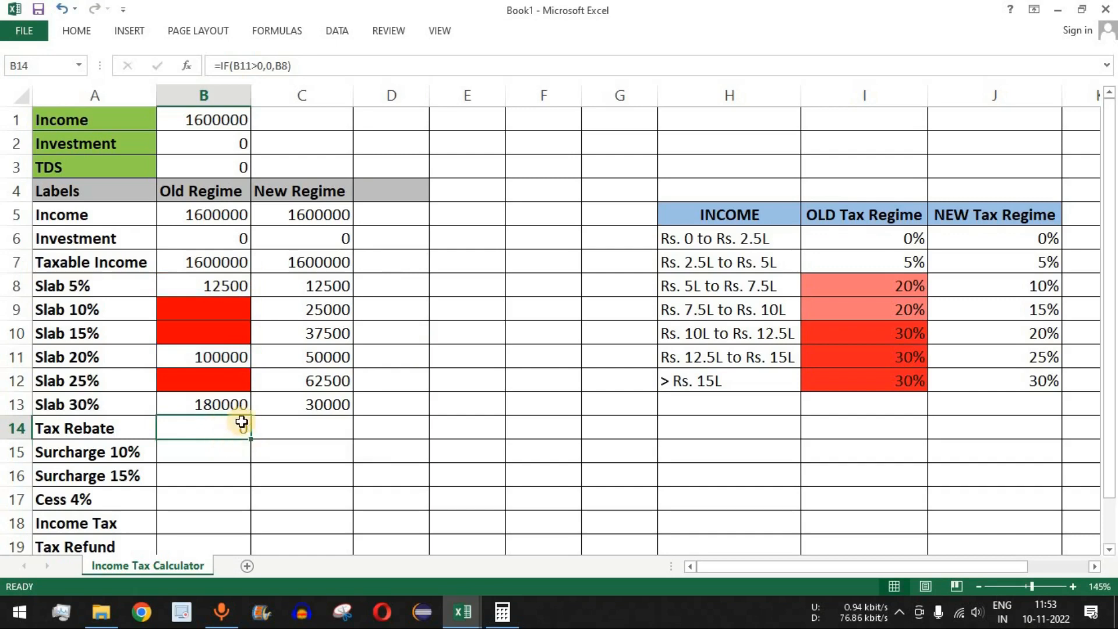
Step: Set the income in B1 to 500000 and check the Old Regime Tax Rebate against the Slab 20% and Slab 5% taxes
{"action": "left_click", "coordinate": [219, 118]}
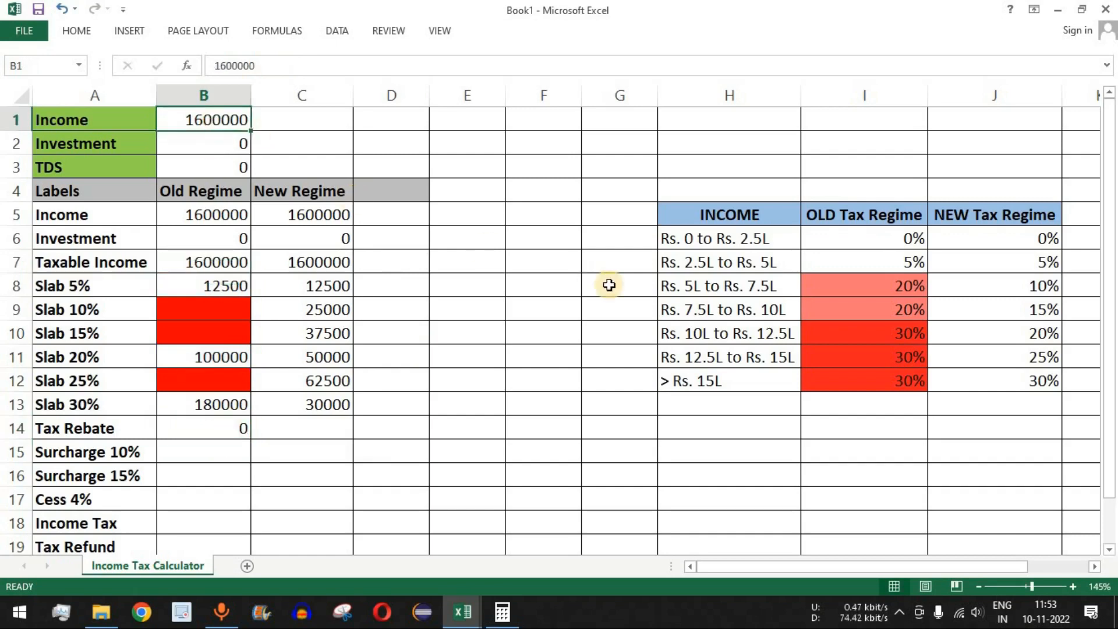
{"action": "type", "text": "5"}
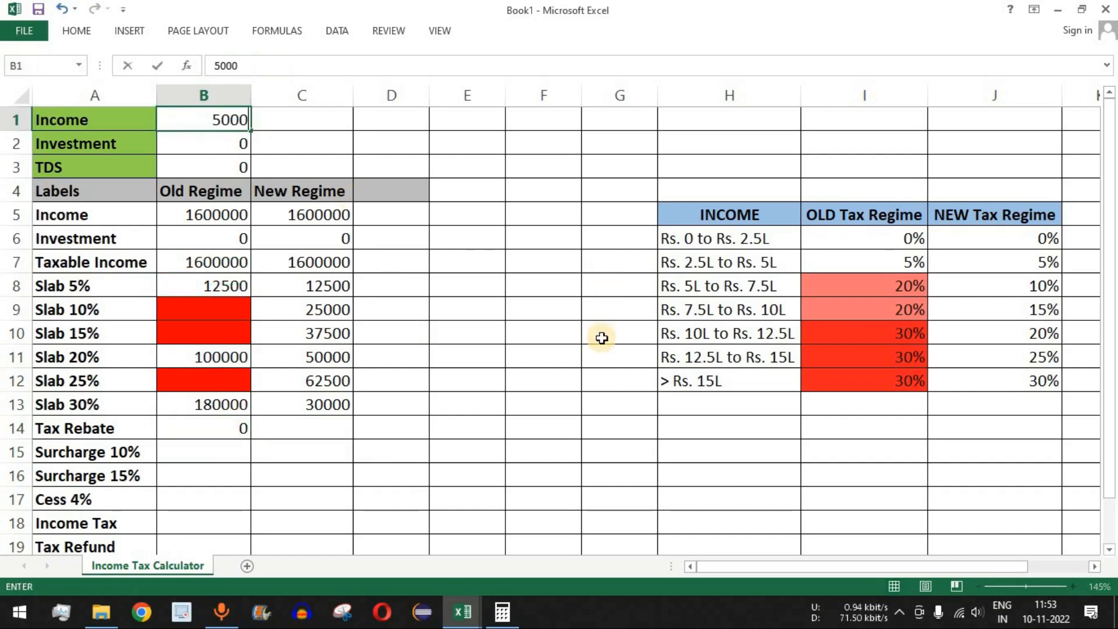
{"action": "key", "text": "Return"}
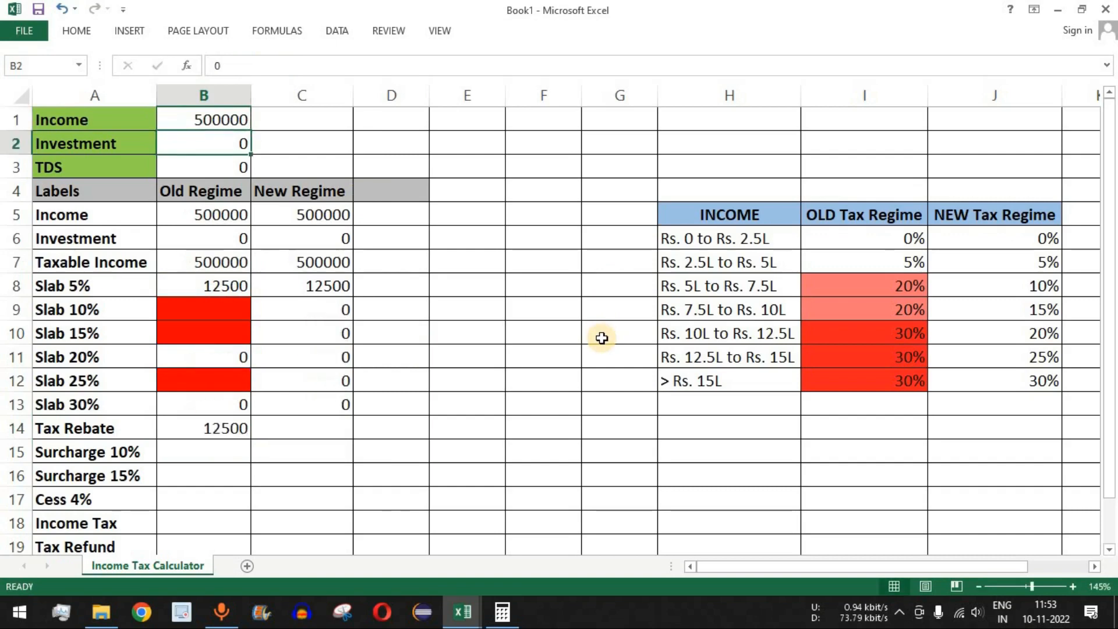
{"action": "left_click_drag", "start_coordinate": [93, 364], "coordinate": [220, 357]}
{"action": "left_click", "coordinate": [223, 287]}
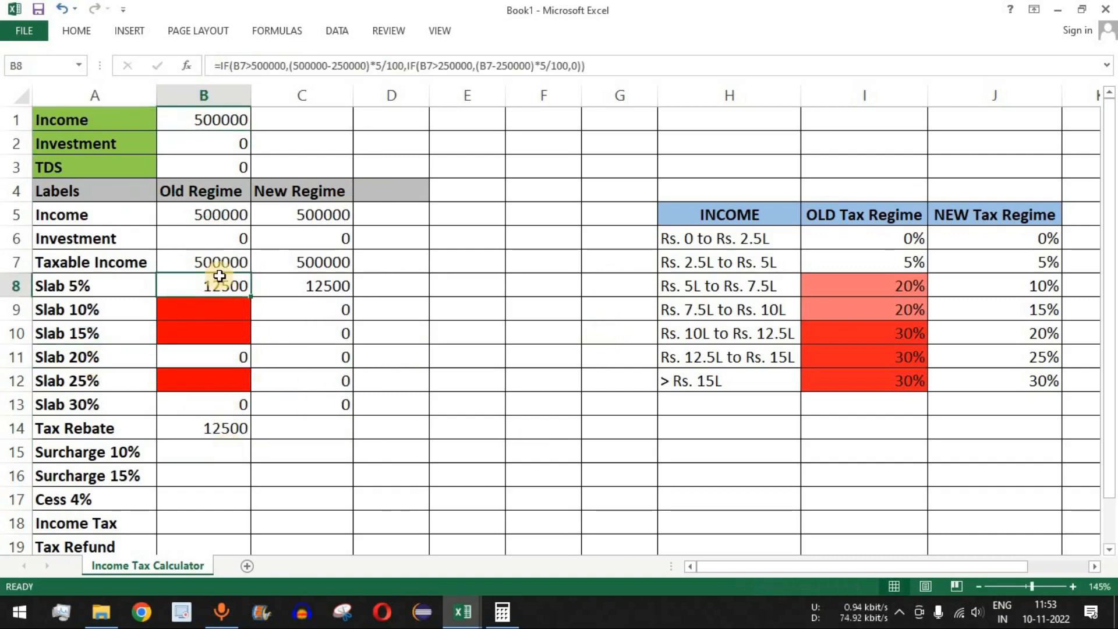
{"action": "left_click", "coordinate": [225, 432]}
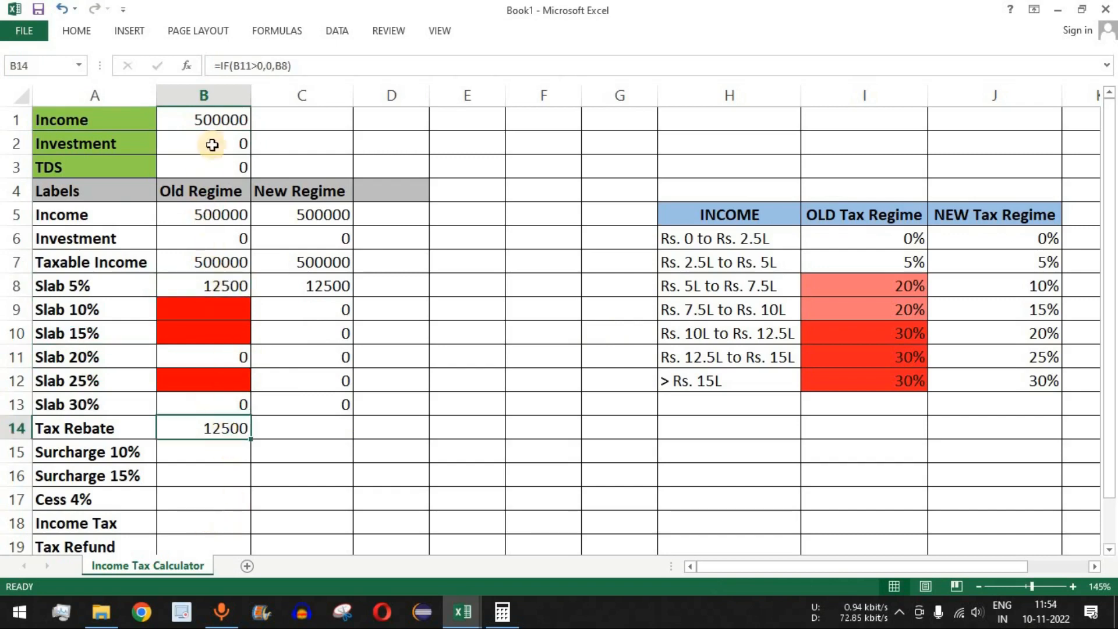
Step: Set the income in B1 to 400000 and compare the Old Regime Tax Rebate with the Slab 5% and Slab 20% taxes
{"action": "left_click", "coordinate": [217, 120]}
{"action": "type", "text": "4"}
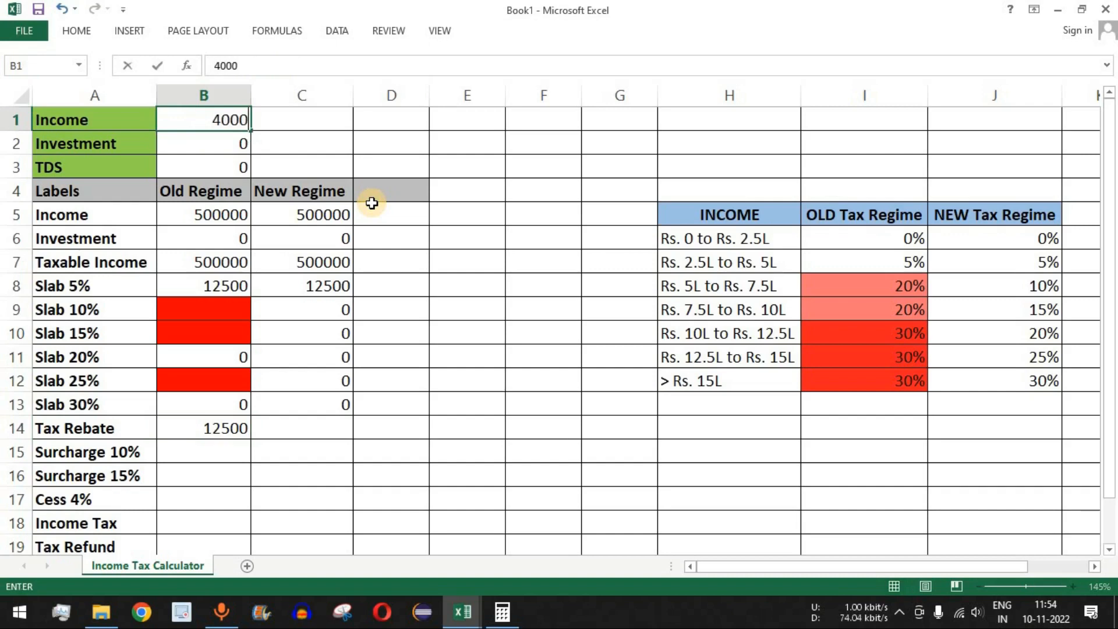
{"action": "key", "text": "Return"}
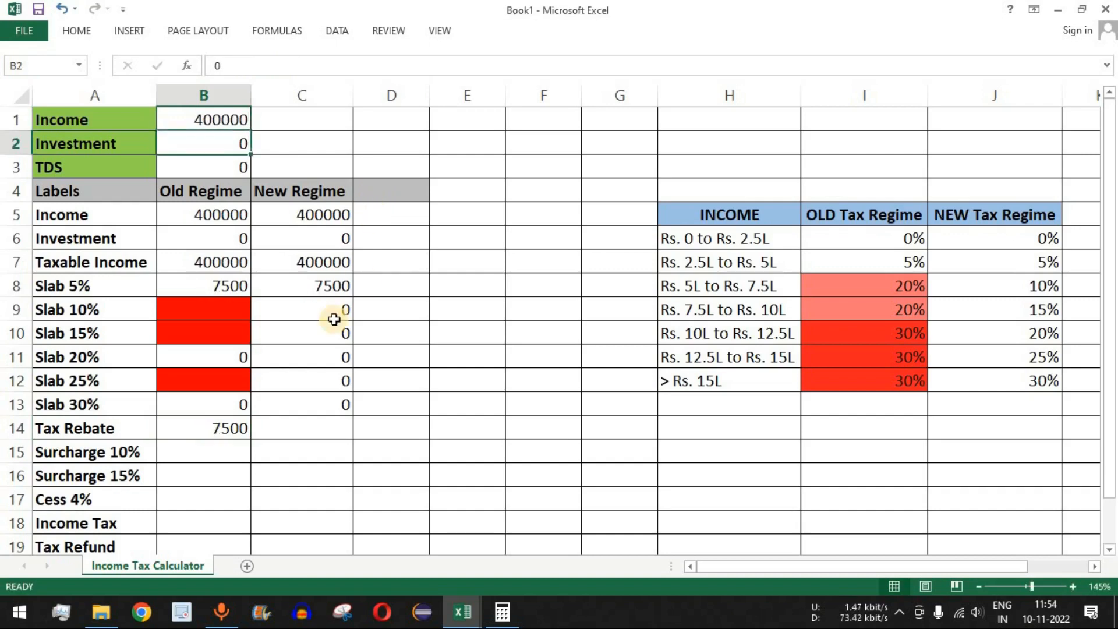
{"action": "left_click", "coordinate": [208, 287]}
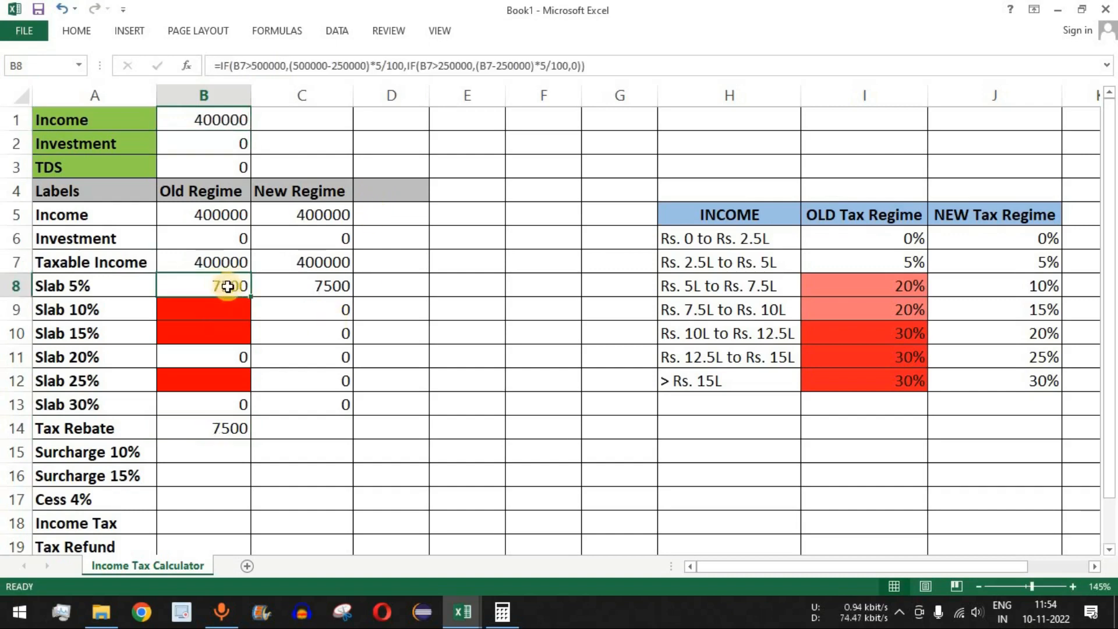
{"action": "left_click", "coordinate": [231, 358]}
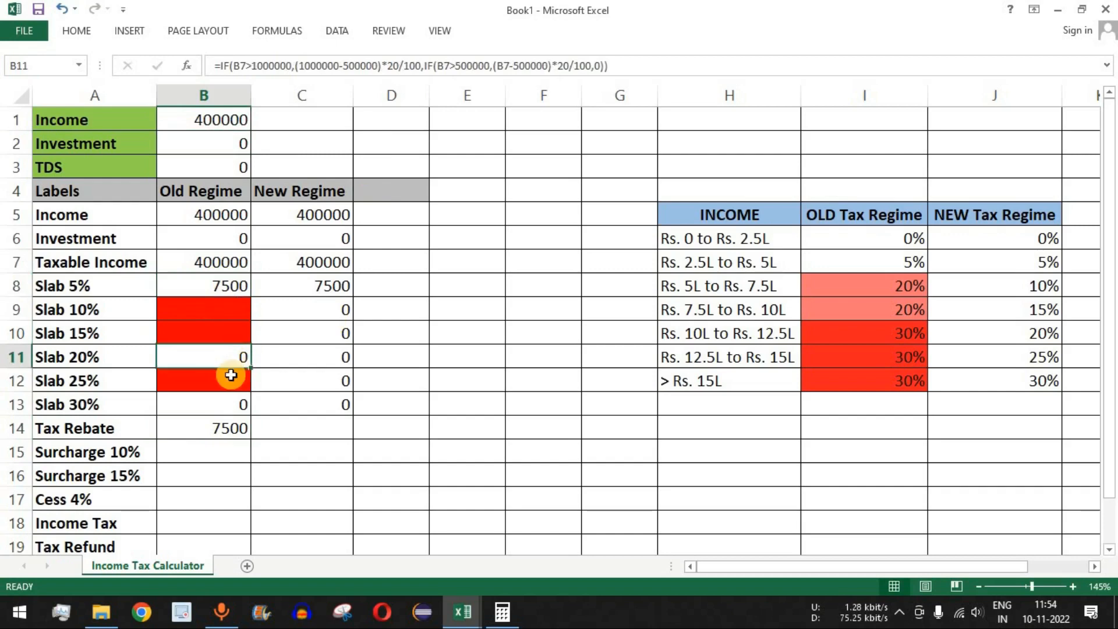
{"action": "left_click", "coordinate": [230, 429]}
{"action": "left_click", "coordinate": [228, 285]}
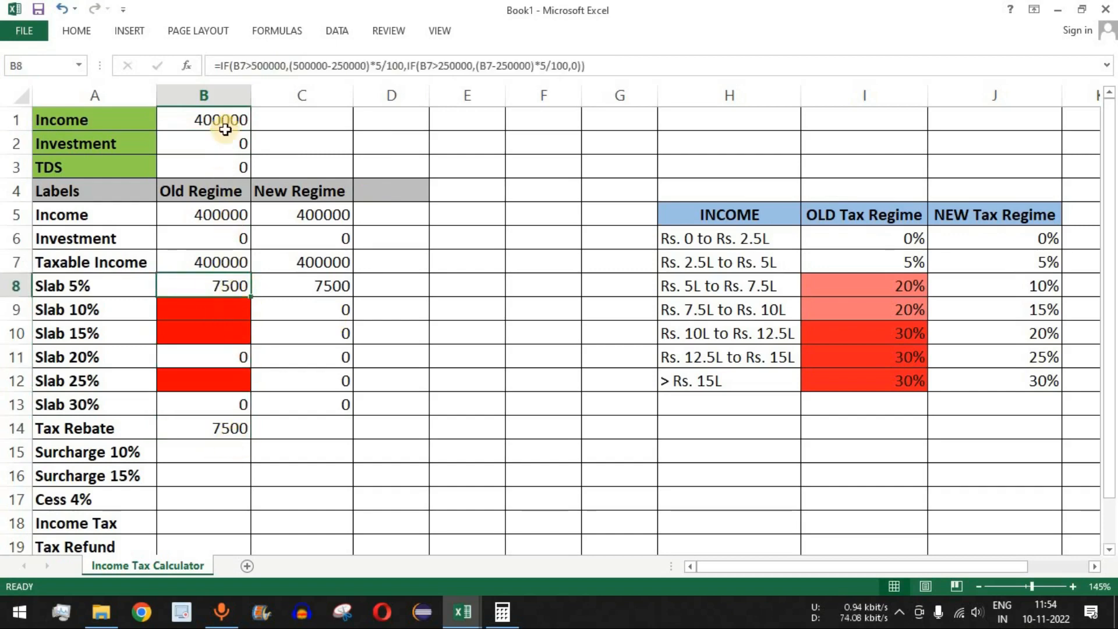
Step: Set the income in B1 to 600000 and check the Old Regime taxable income, Slab 20% tax and Tax Rebate
{"action": "left_click", "coordinate": [225, 130]}
{"action": "type", "text": "6000"}
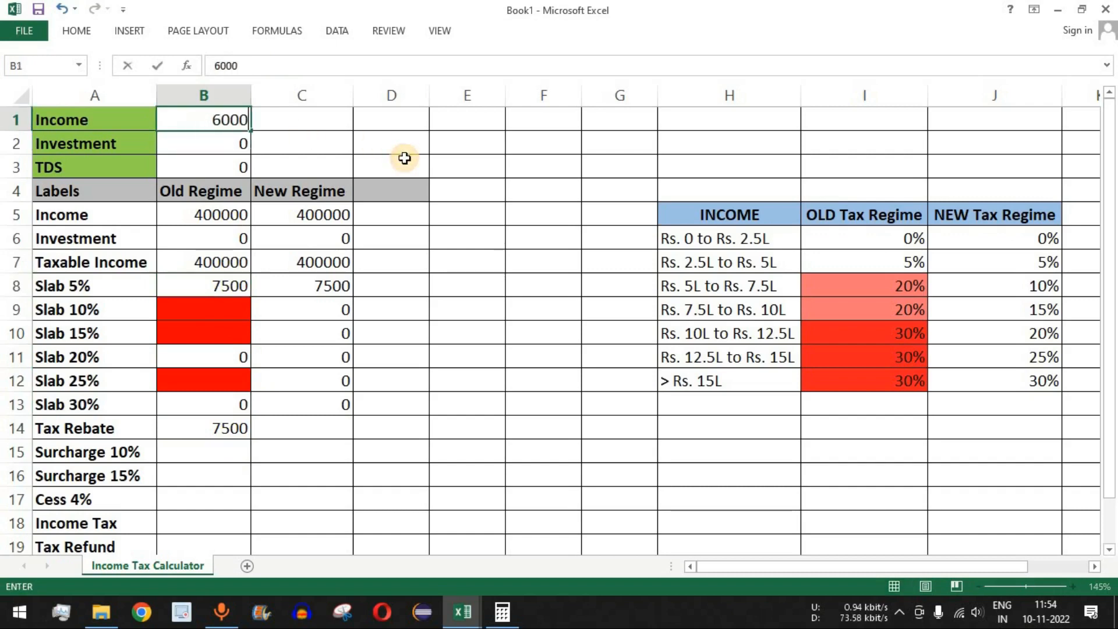
{"action": "type", "text": "00"}
{"action": "key", "text": "Return"}
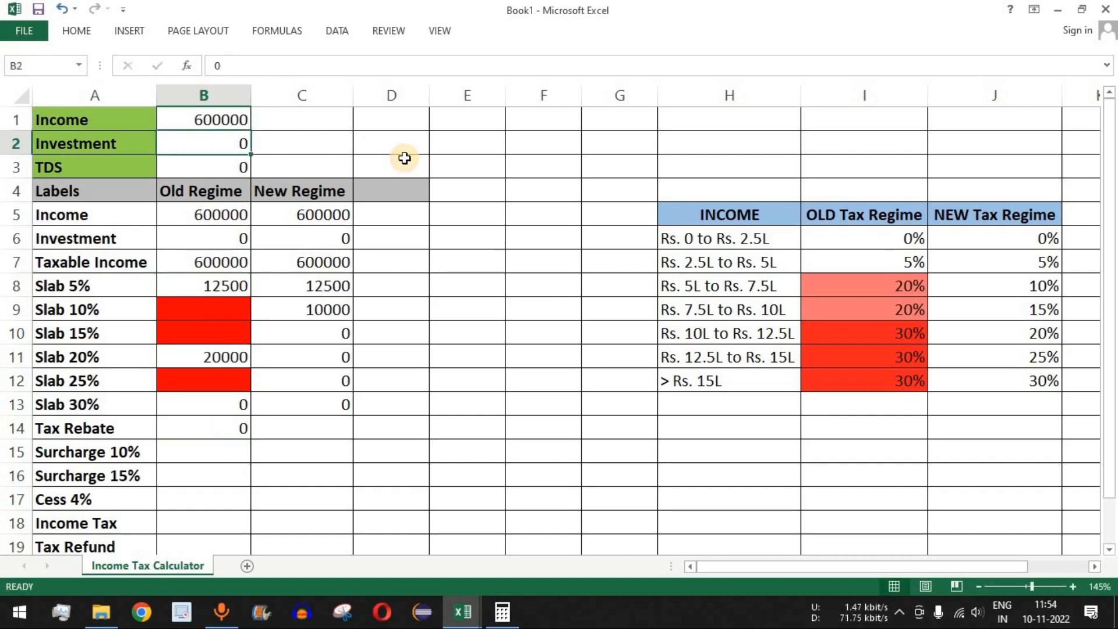
{"action": "left_click", "coordinate": [211, 266]}
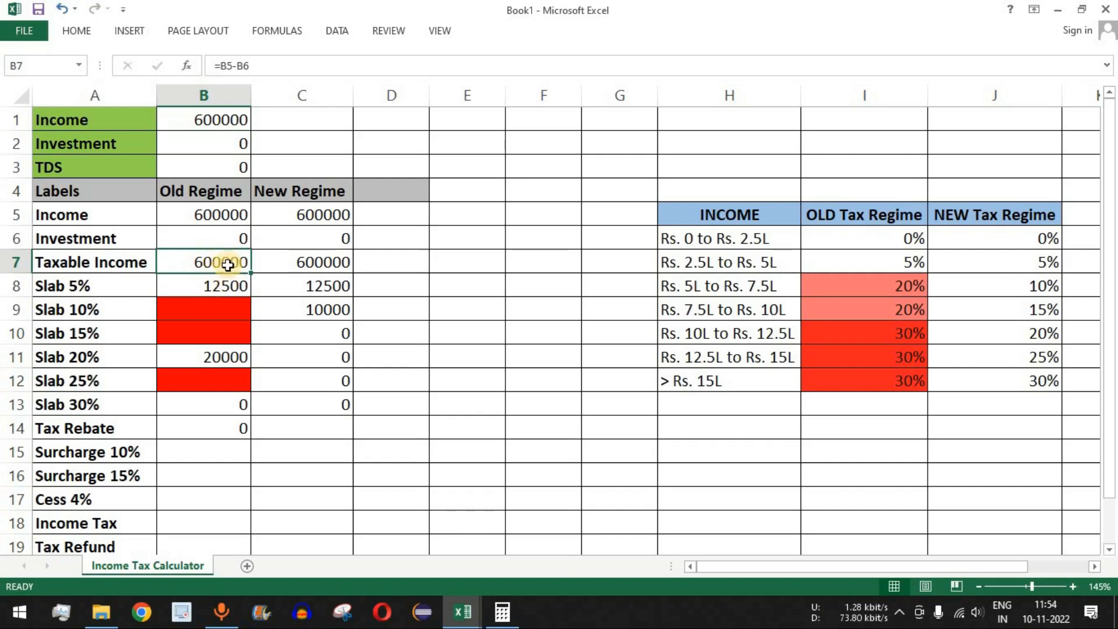
{"action": "left_click_drag", "start_coordinate": [88, 357], "coordinate": [210, 357]}
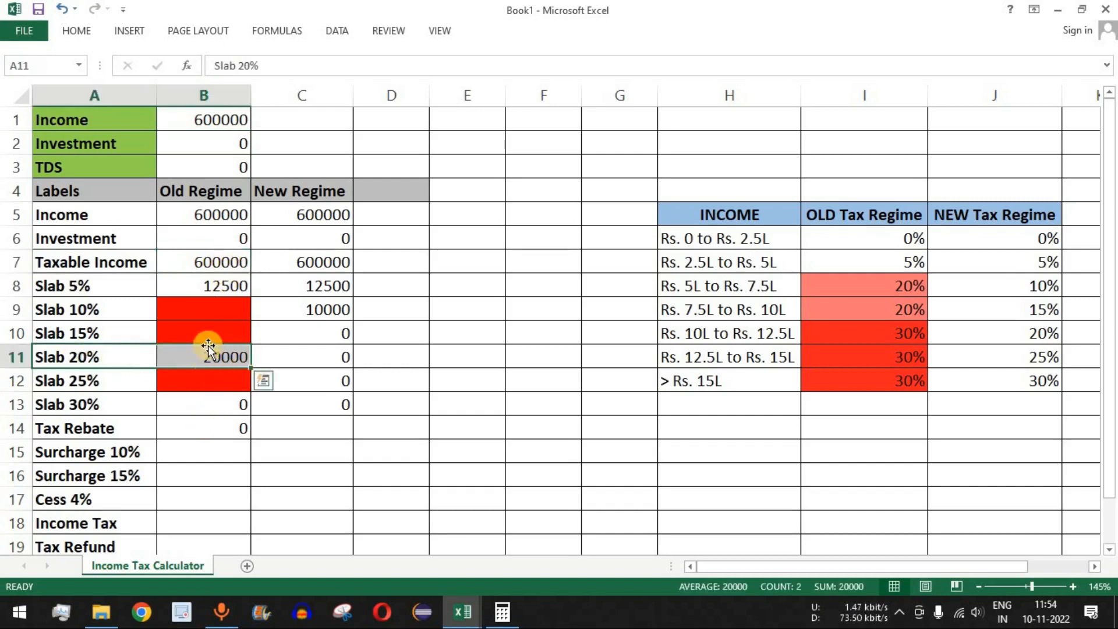
{"action": "left_click", "coordinate": [233, 428]}
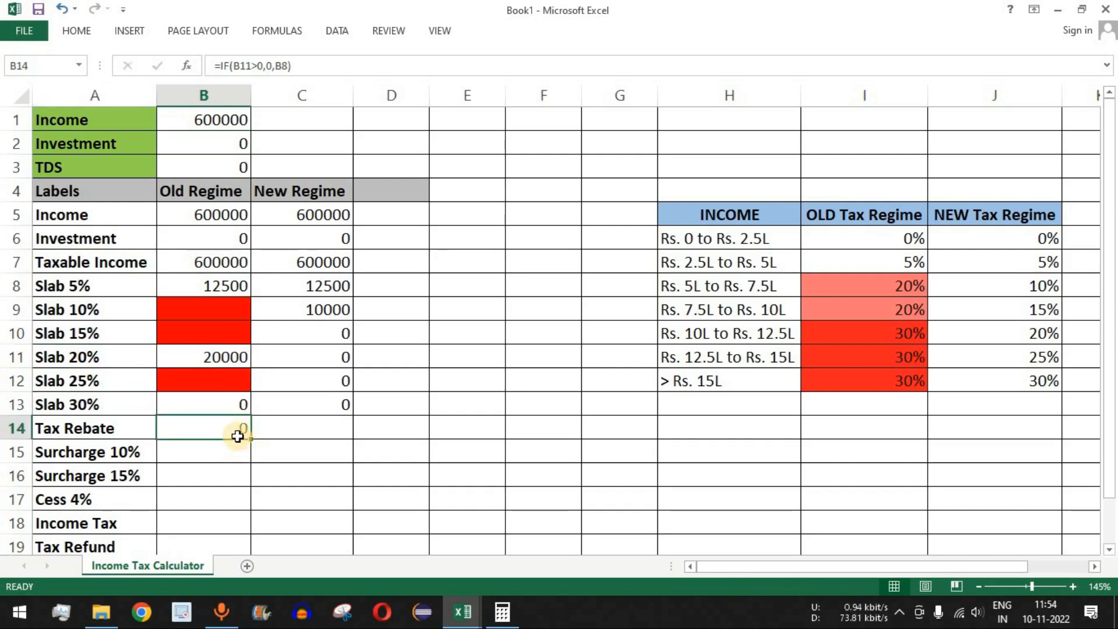
Step: Enter the New Regime Tax Rebate formula =IF(C9>0,0,C8) in C14 and check its result
{"action": "left_click", "coordinate": [302, 428]}
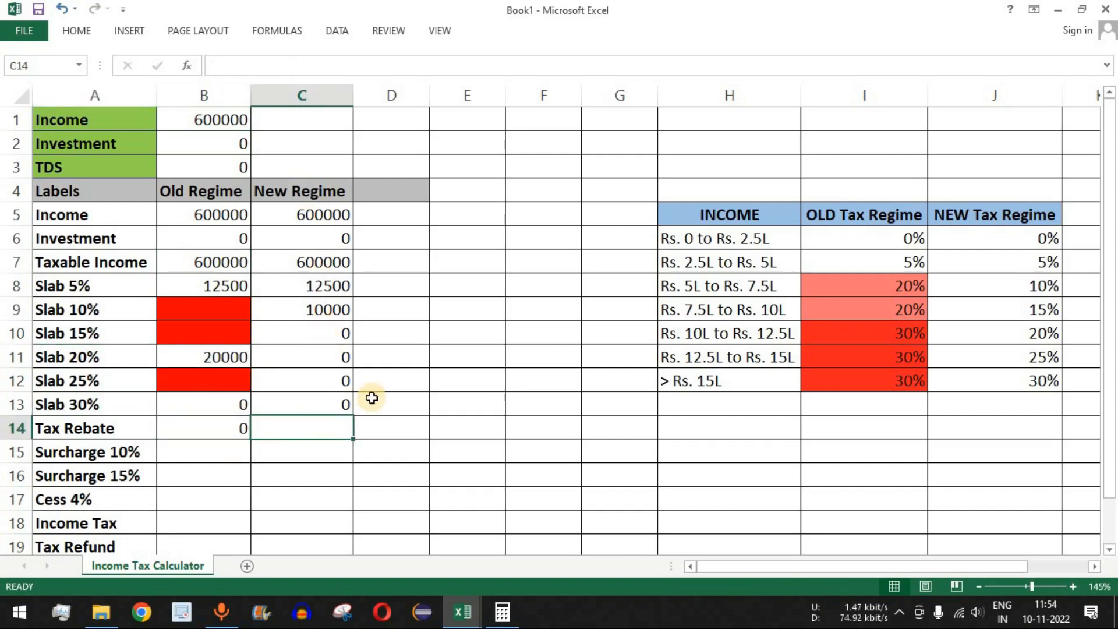
{"action": "type", "text": "=IF("}
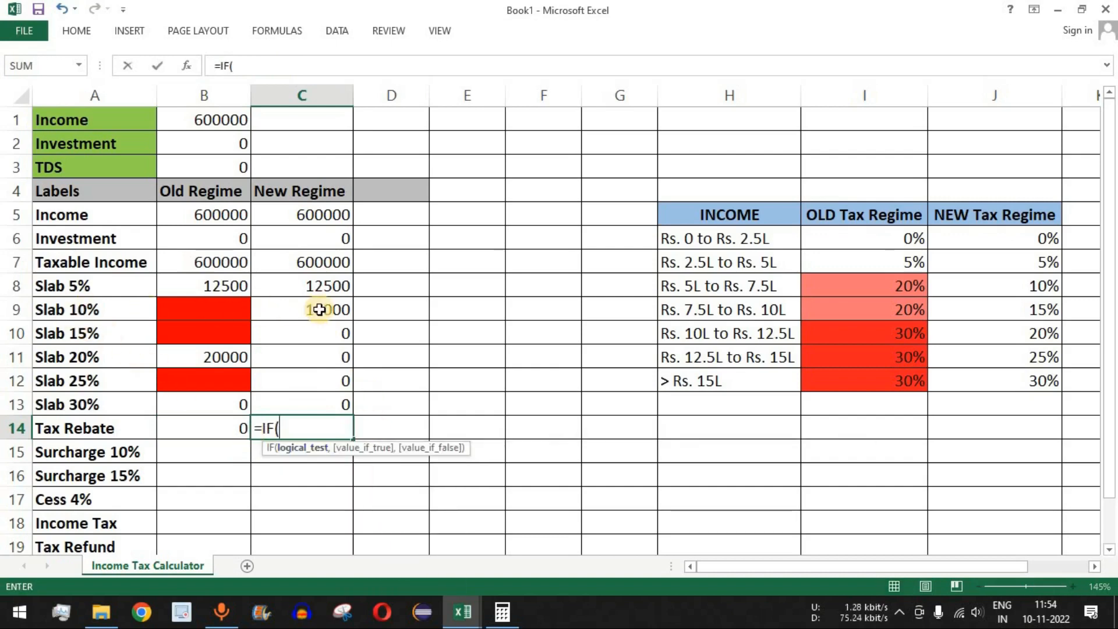
{"action": "left_click", "coordinate": [335, 315]}
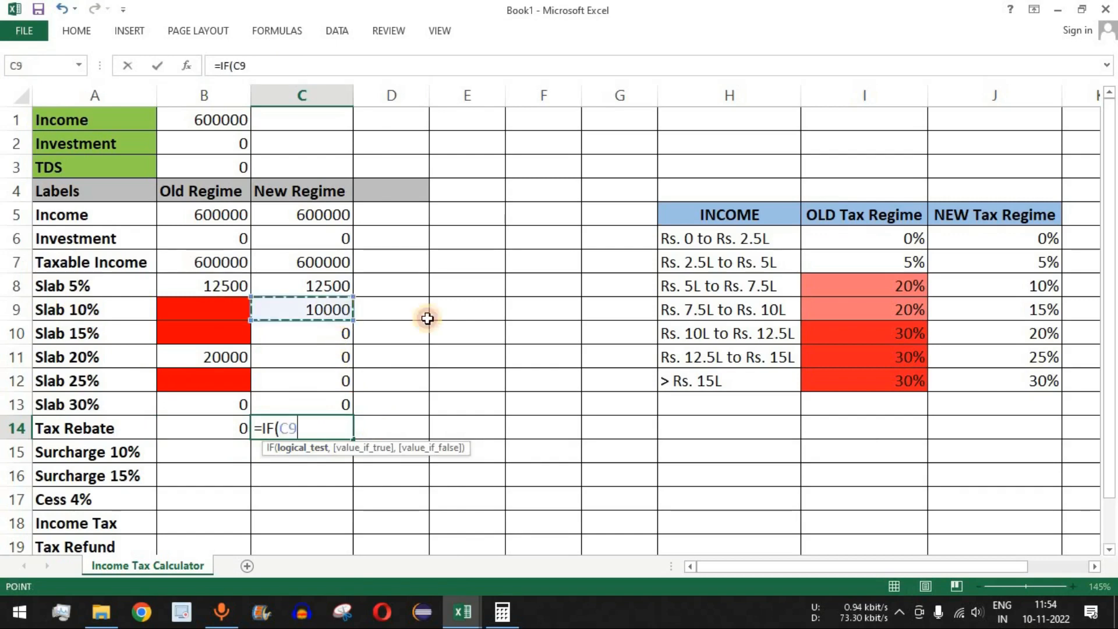
{"action": "type", "text": ">"}
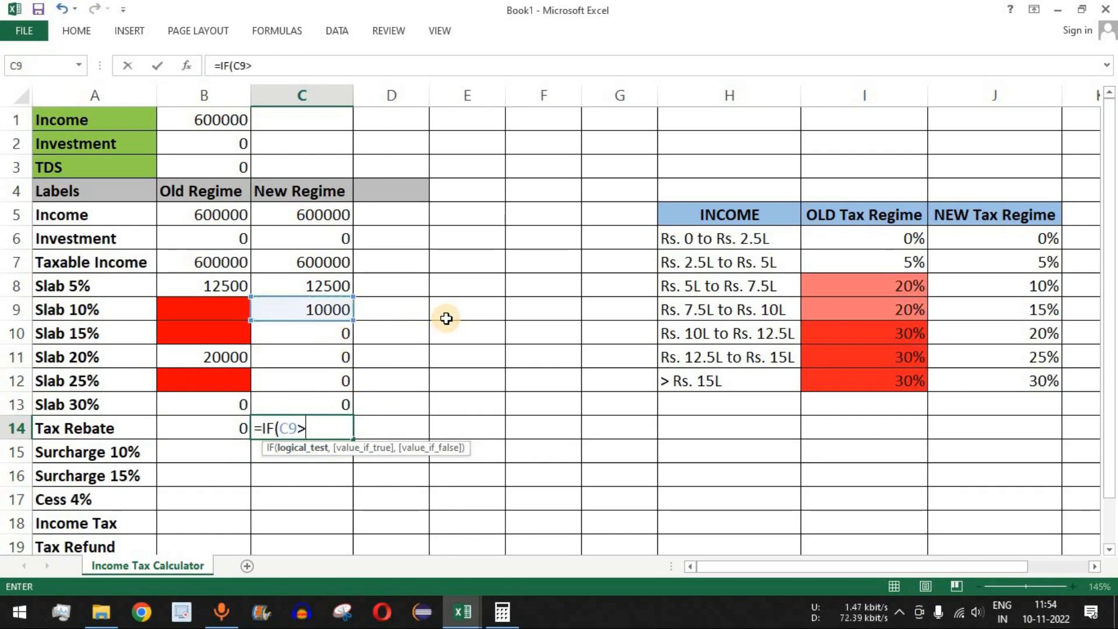
{"action": "type", "text": "0,0"}
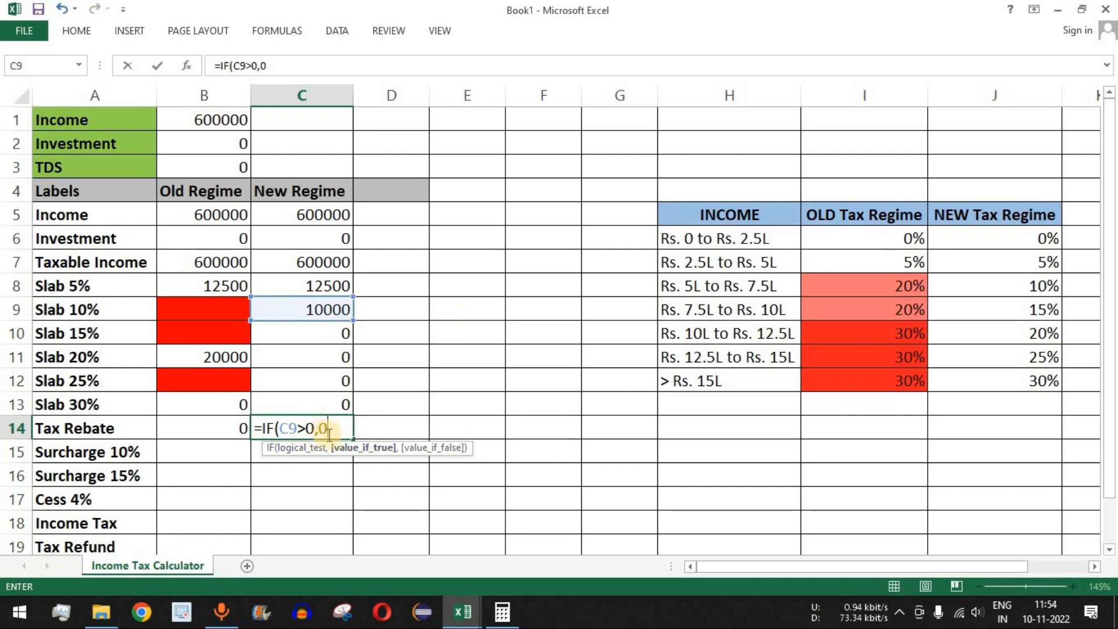
{"action": "type", "text": ","}
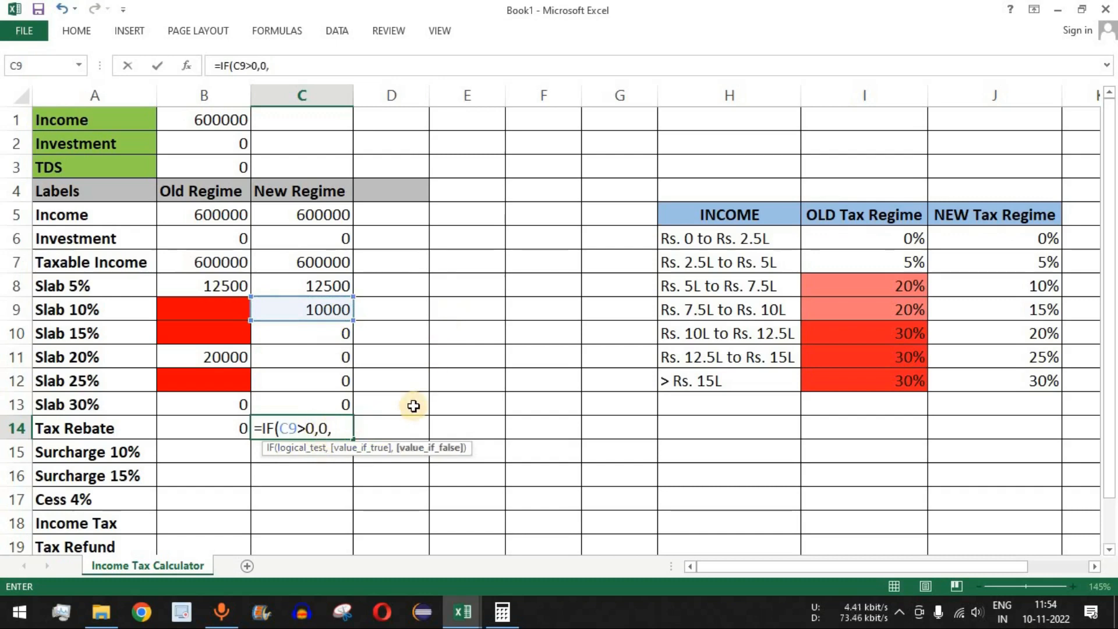
{"action": "left_click", "coordinate": [332, 285]}
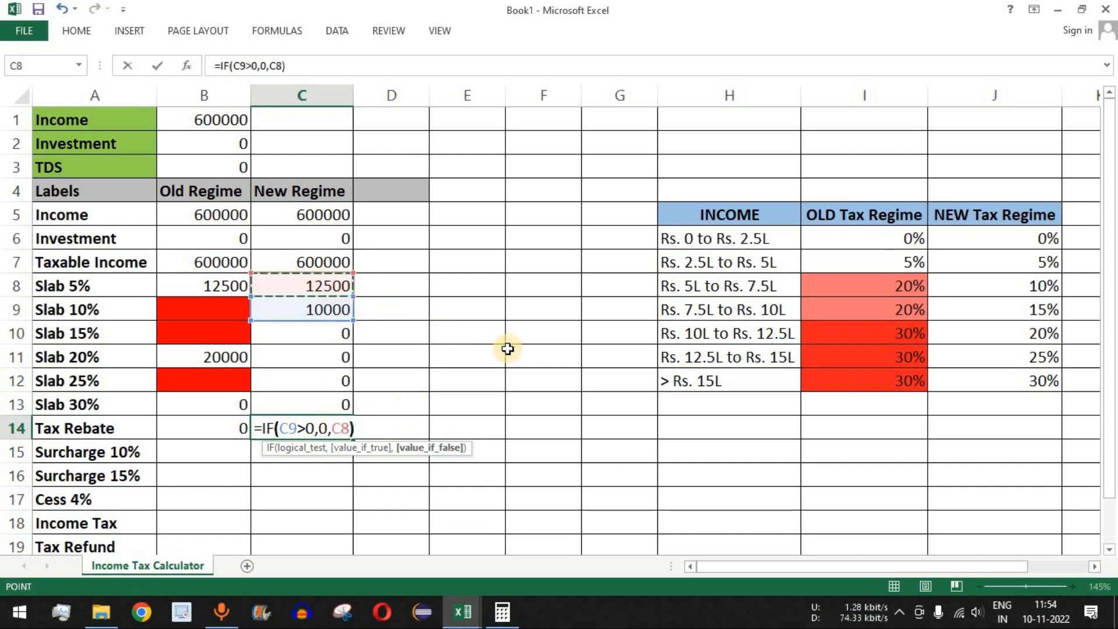
{"action": "key", "text": "Return"}
{"action": "left_click", "coordinate": [338, 431]}
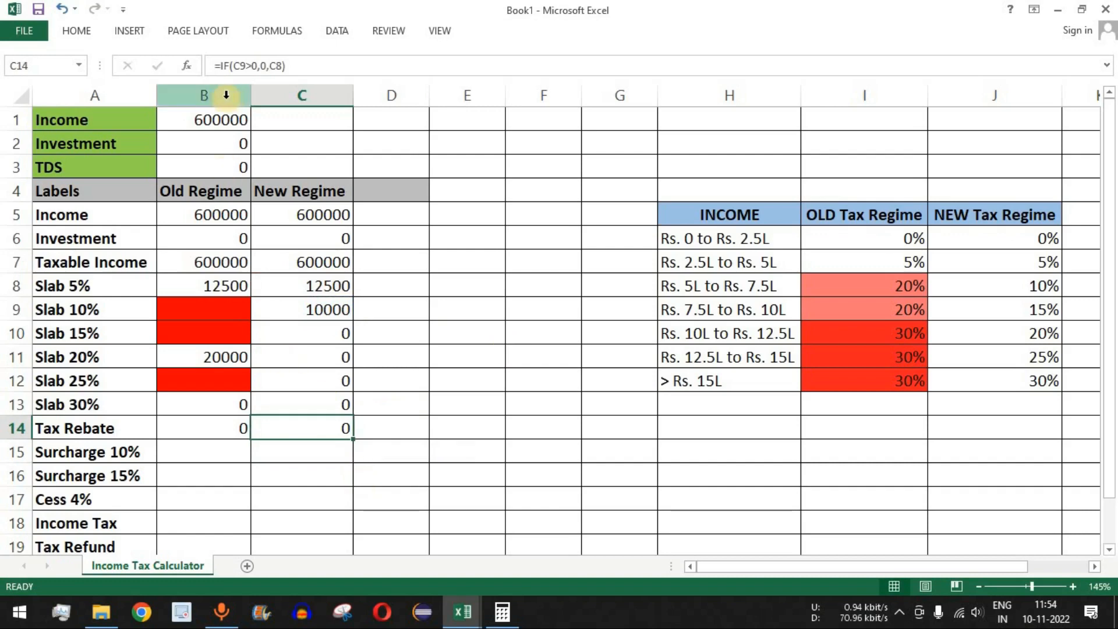
Step: Set the income in B1 to 500000 and compare the New Regime Tax Rebate with the Slab 5% taxes of both regimes
{"action": "left_click", "coordinate": [221, 119]}
{"action": "type", "text": "5000"}
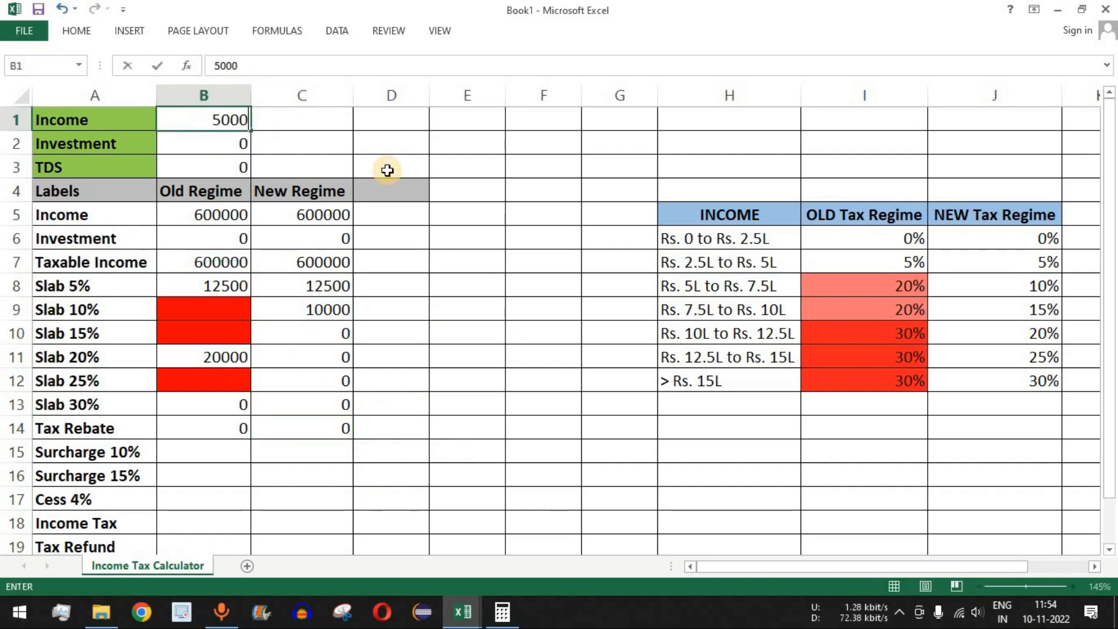
{"action": "key", "text": "Return"}
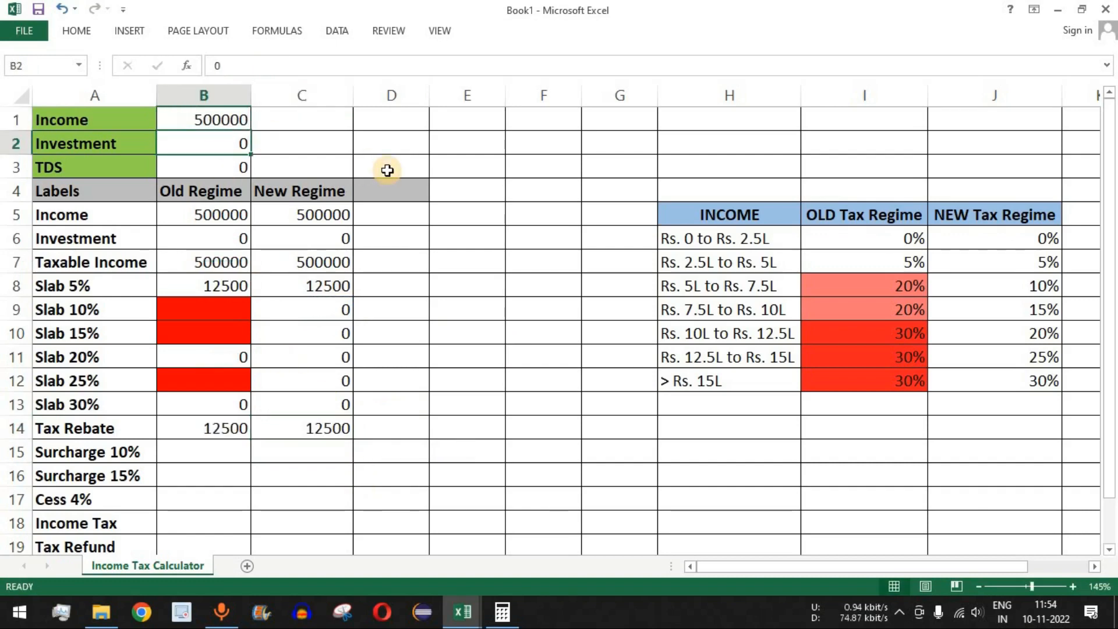
{"action": "left_click", "coordinate": [331, 427]}
{"action": "left_click", "coordinate": [134, 286]}
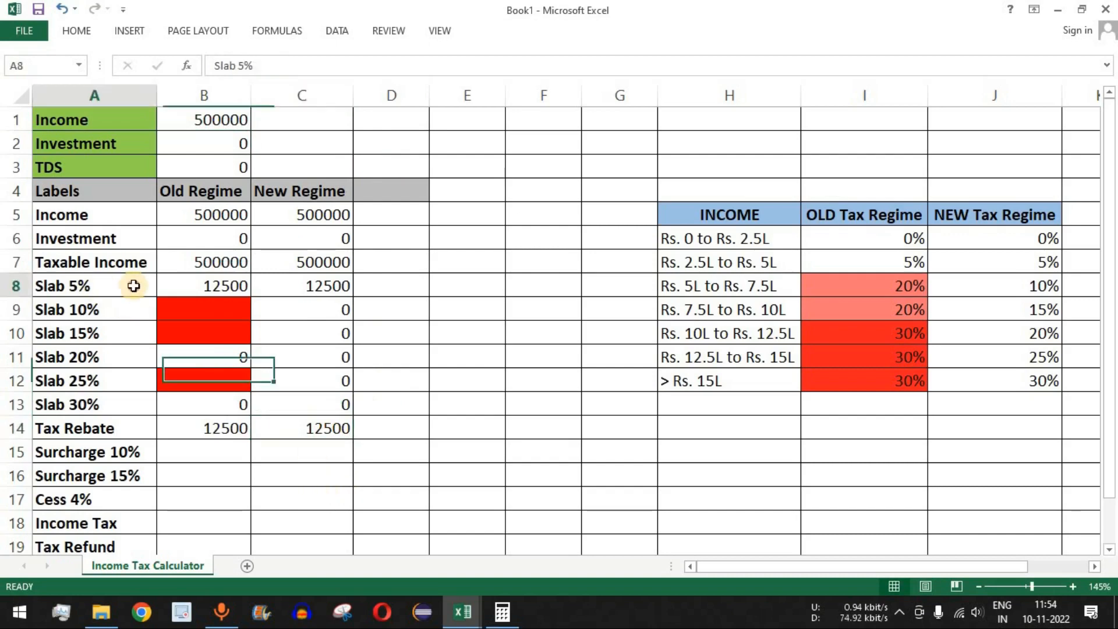
{"action": "left_click_drag", "start_coordinate": [134, 286], "coordinate": [287, 284]}
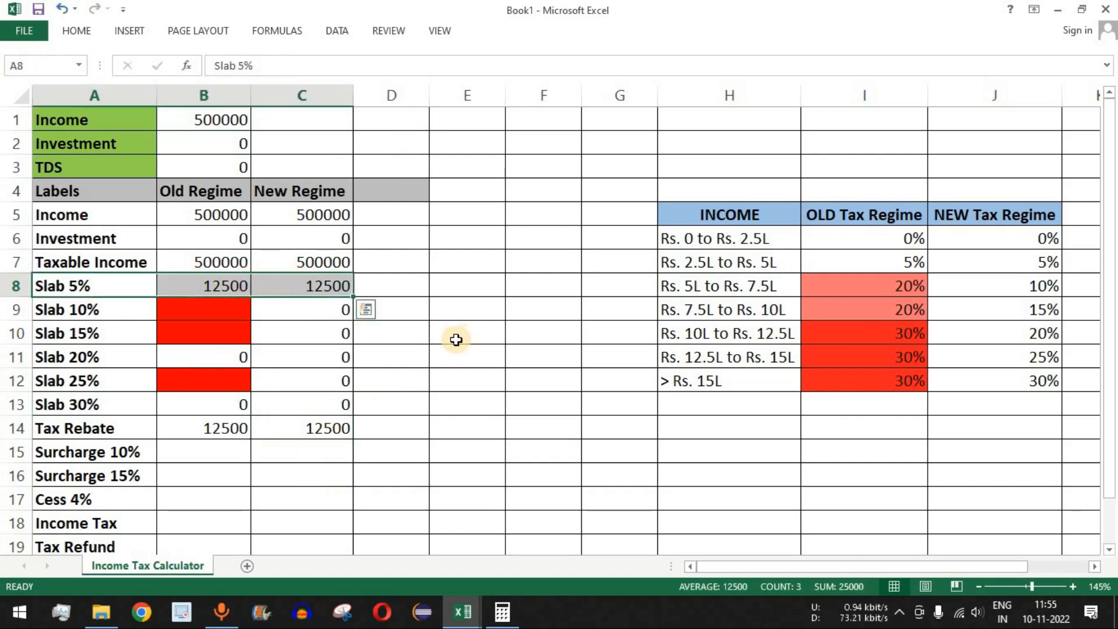
Step: Review the Surcharge 10% and Surcharge 15% rows and the Old Regime Slab 20% and Slab 30% formulas
{"action": "left_click_drag", "start_coordinate": [126, 451], "coordinate": [333, 477]}
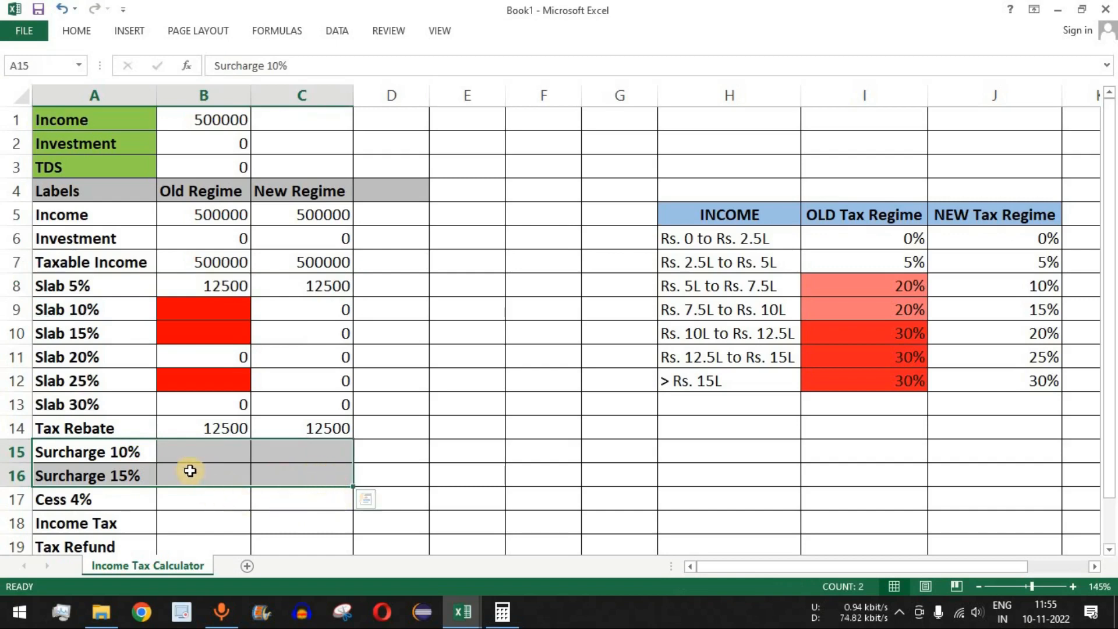
{"action": "left_click", "coordinate": [130, 452]}
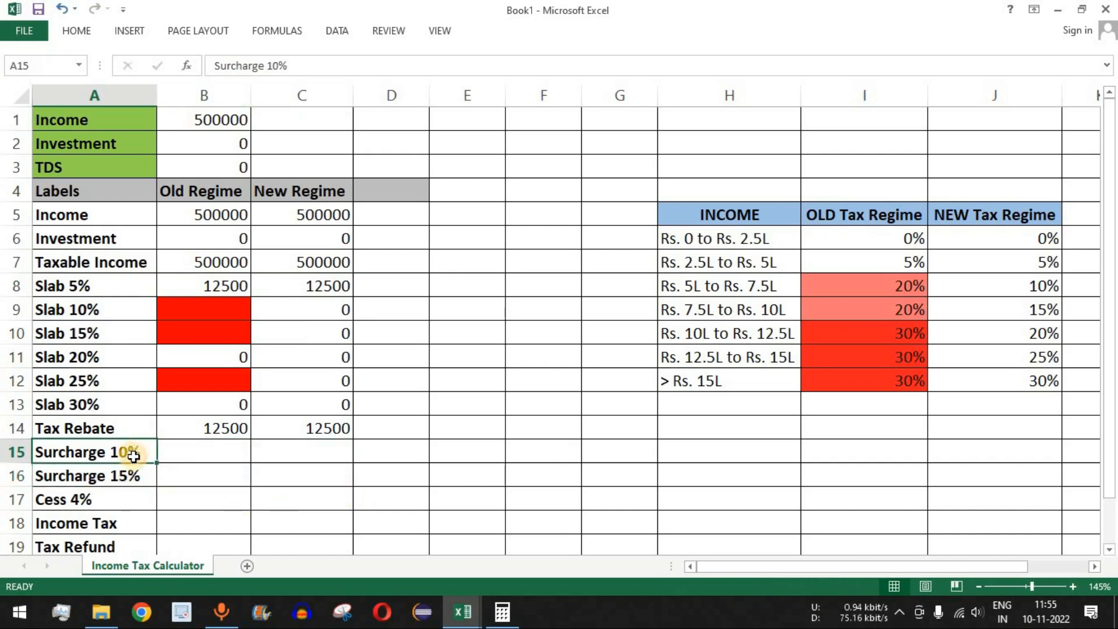
{"action": "left_click", "coordinate": [124, 474]}
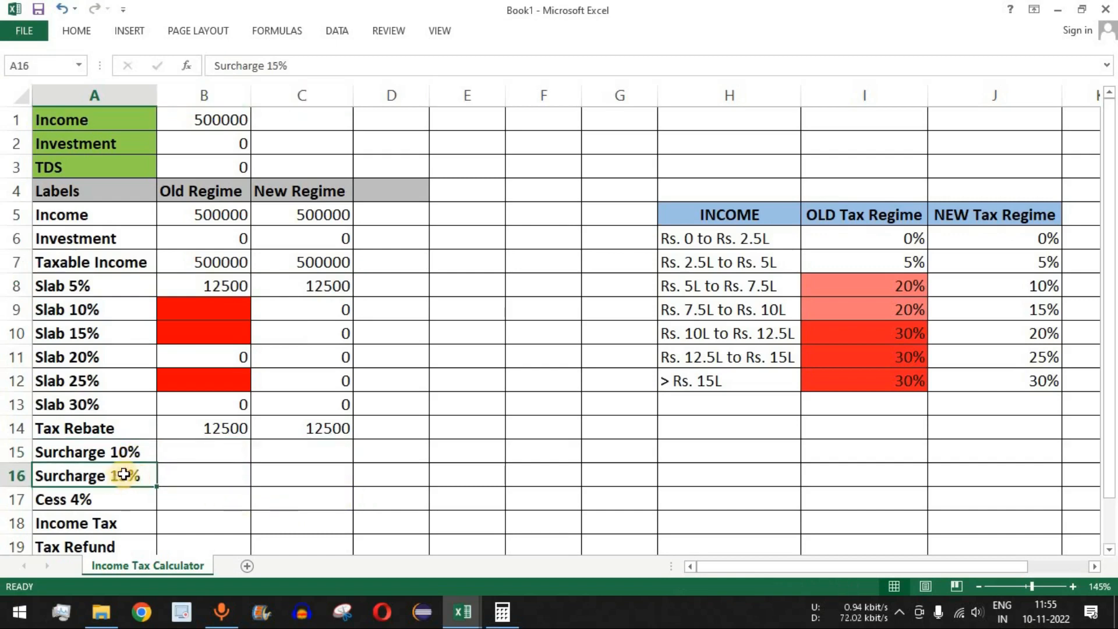
{"action": "left_click", "coordinate": [217, 452]}
{"action": "left_click", "coordinate": [232, 363]}
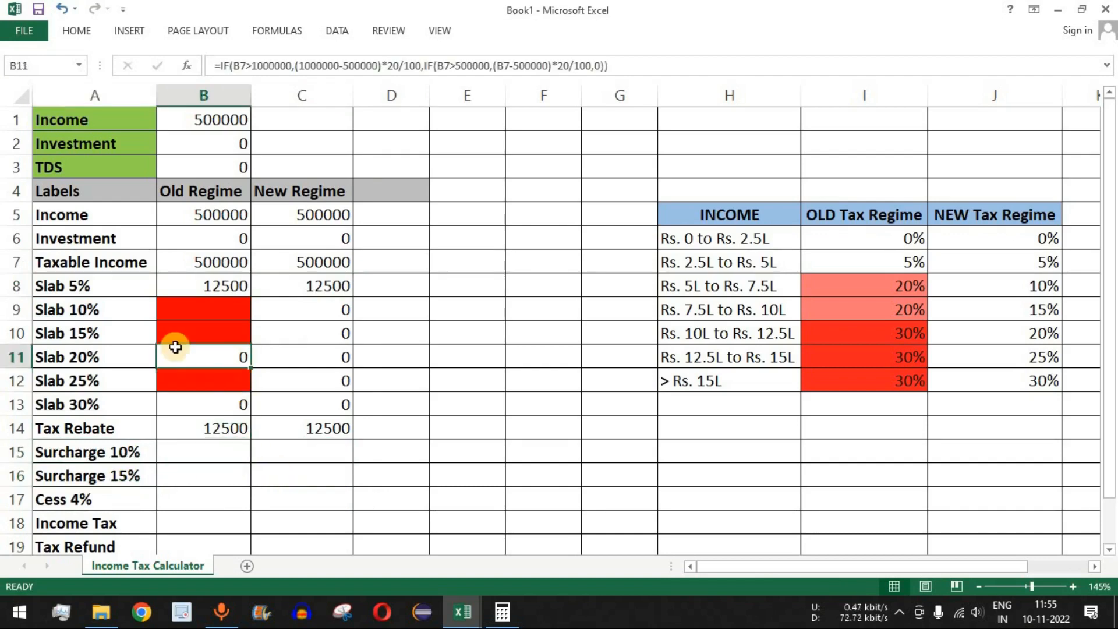
{"action": "left_click", "coordinate": [234, 399]}
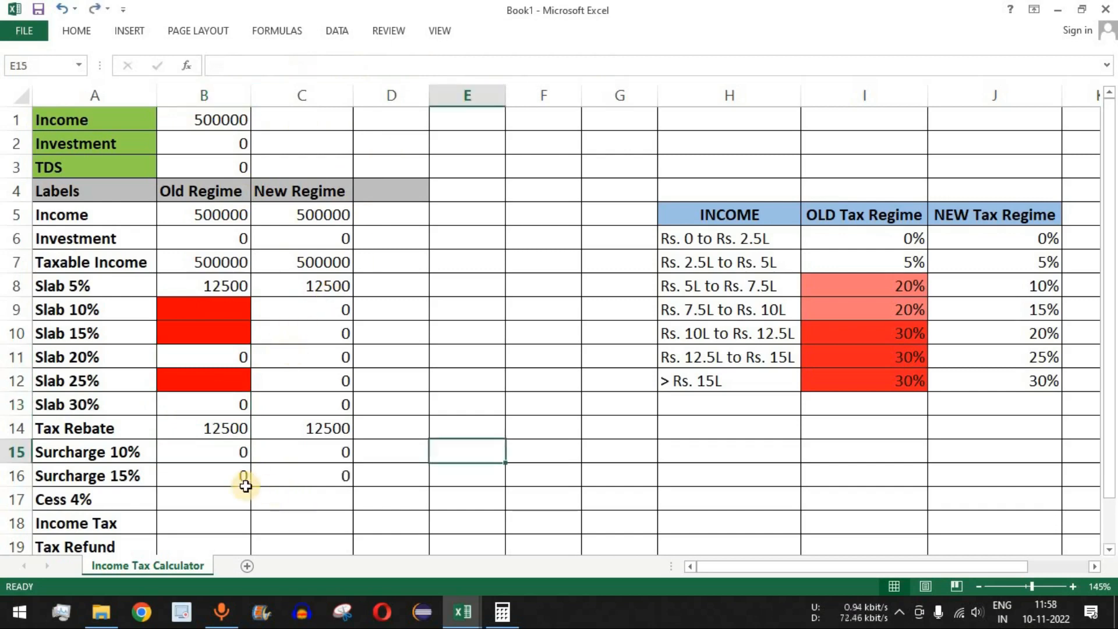
Step: Set the income in B1 to 5100000 and check the Surcharge 10% amounts for both regimes
{"action": "left_click_drag", "start_coordinate": [208, 452], "coordinate": [274, 468]}
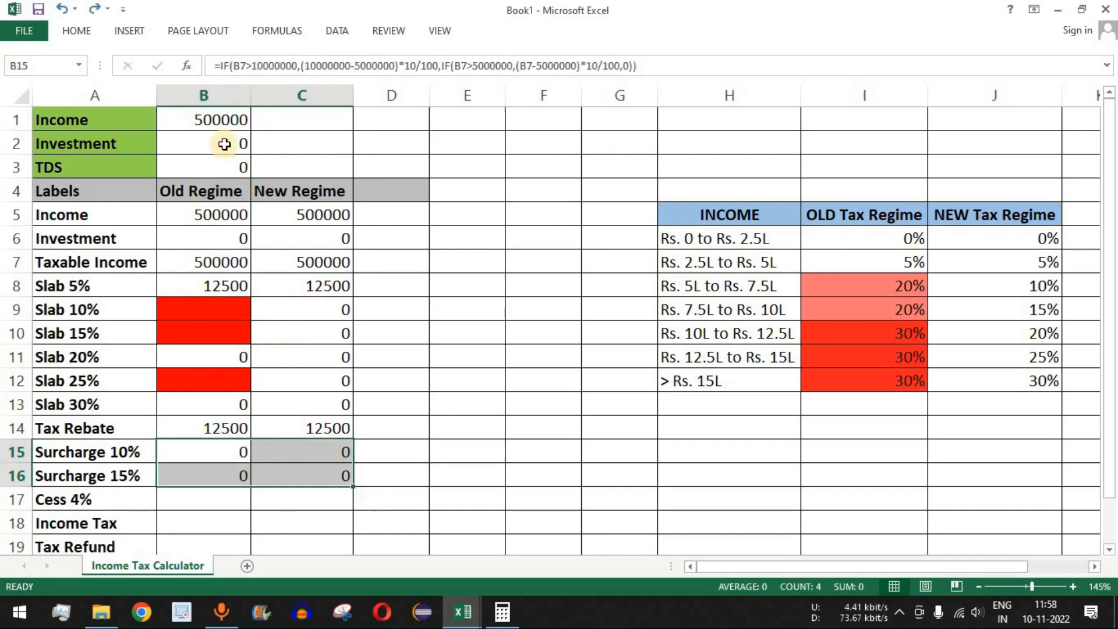
{"action": "left_click", "coordinate": [224, 118]}
{"action": "left_click", "coordinate": [222, 65]}
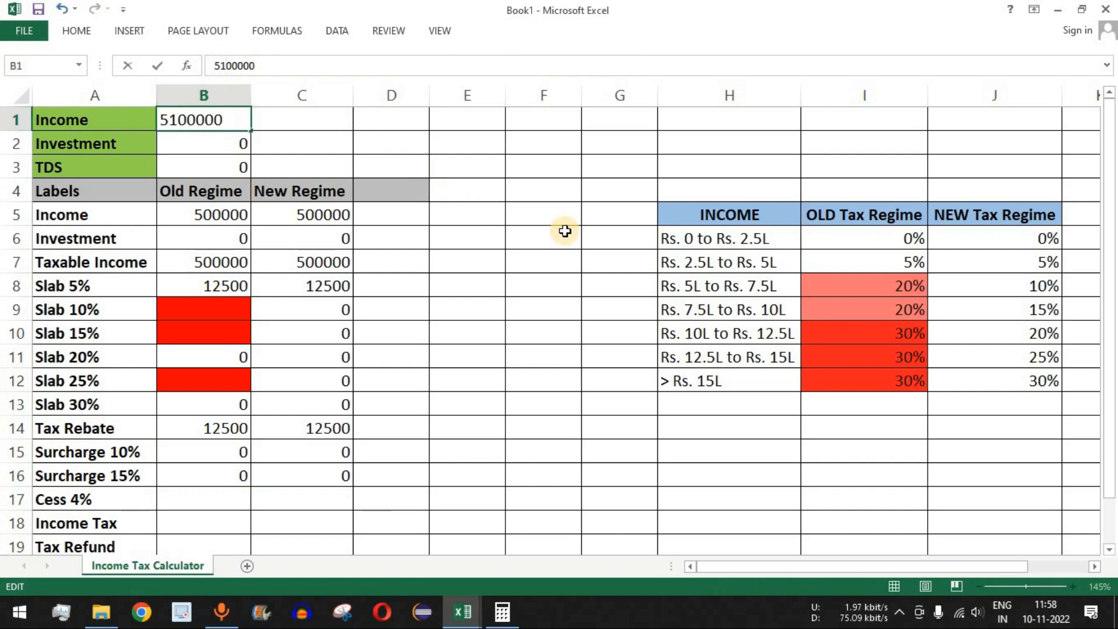
{"action": "key", "text": "Return"}
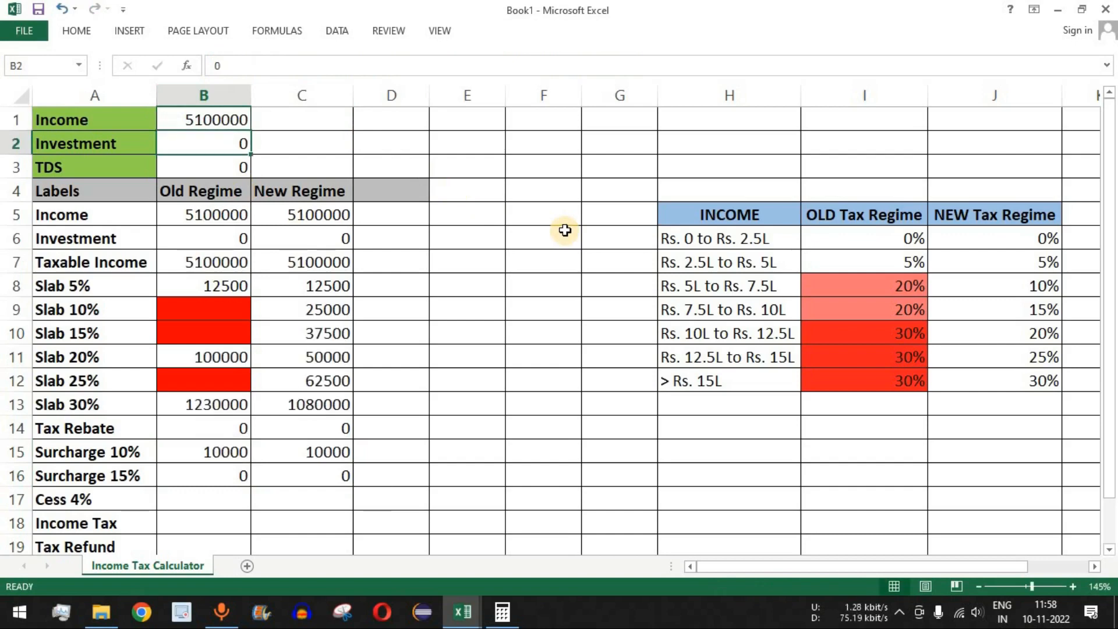
{"action": "left_click", "coordinate": [216, 452]}
{"action": "left_click_drag", "start_coordinate": [262, 453], "coordinate": [309, 455]}
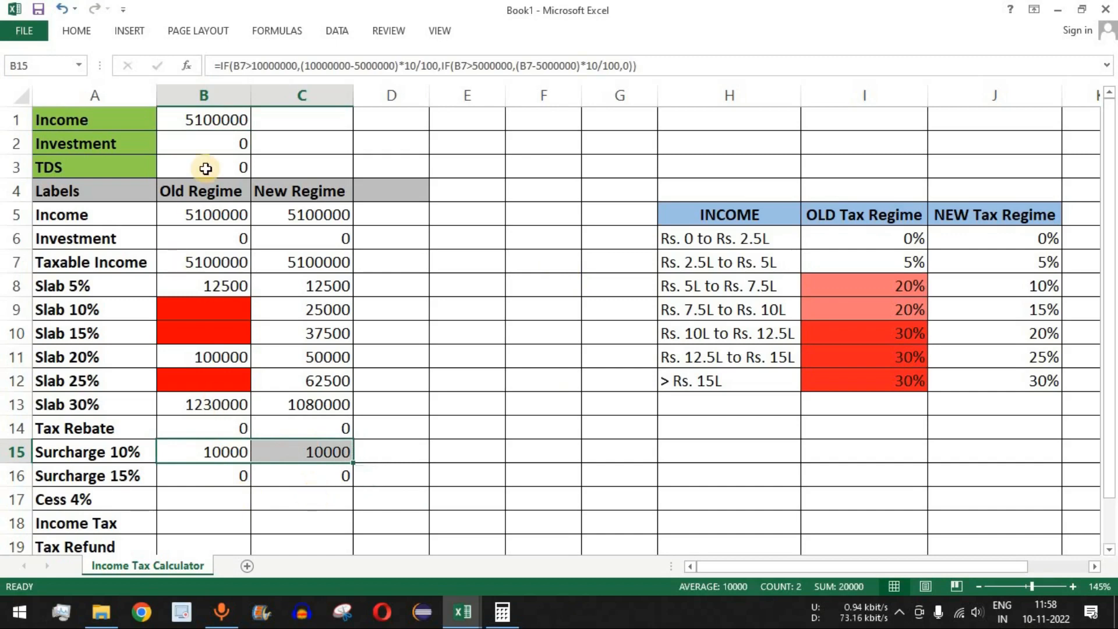
Step: Set the income in B1 to 10100000 and check the Surcharge 15% amounts for both regimes
{"action": "double_click", "coordinate": [201, 119]}
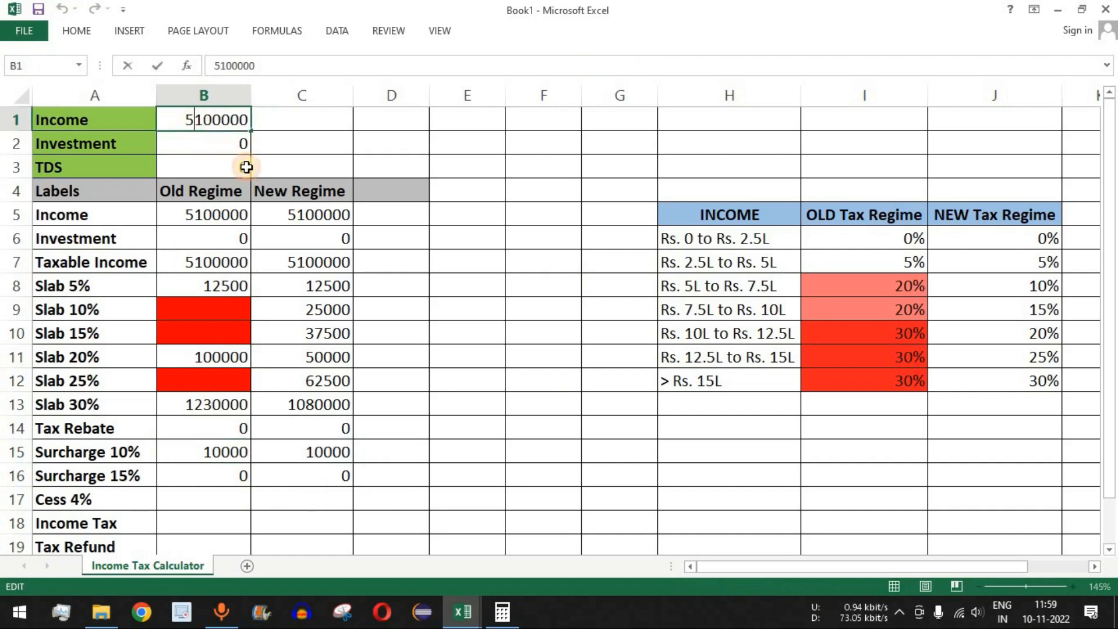
{"action": "key", "text": "shift+Home"}
{"action": "type", "text": "1"}
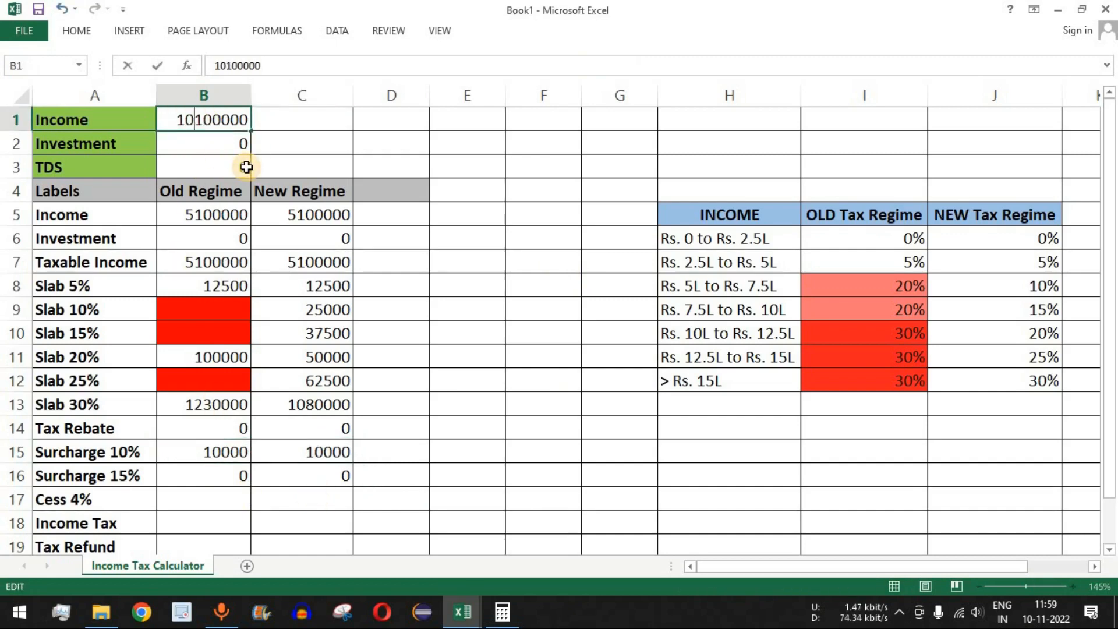
{"action": "key", "text": "Return"}
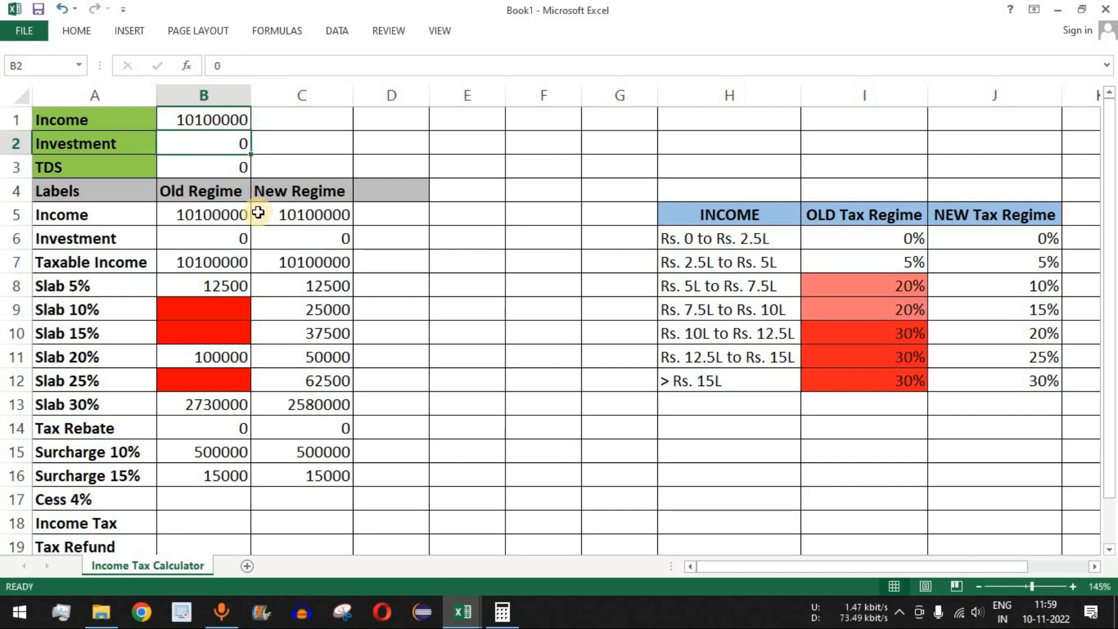
{"action": "left_click_drag", "start_coordinate": [202, 480], "coordinate": [324, 475]}
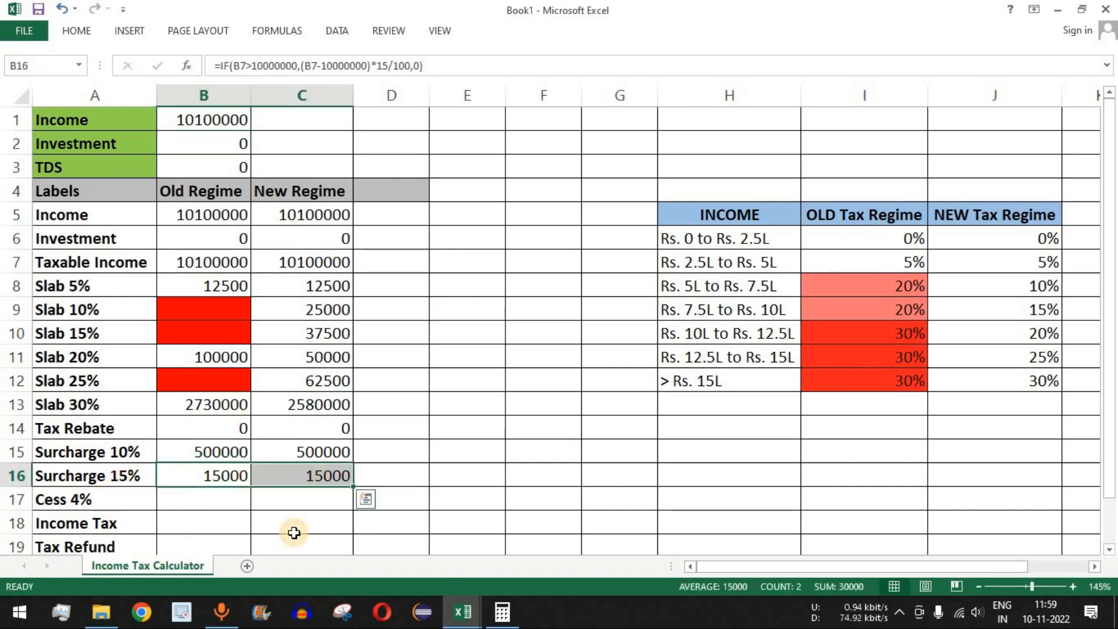
Step: Review the slab tax, rebate and surcharge amounts of both regimes in B8:C16 as the basis for the Cess 4% row
{"action": "left_click_drag", "start_coordinate": [215, 283], "coordinate": [321, 408]}
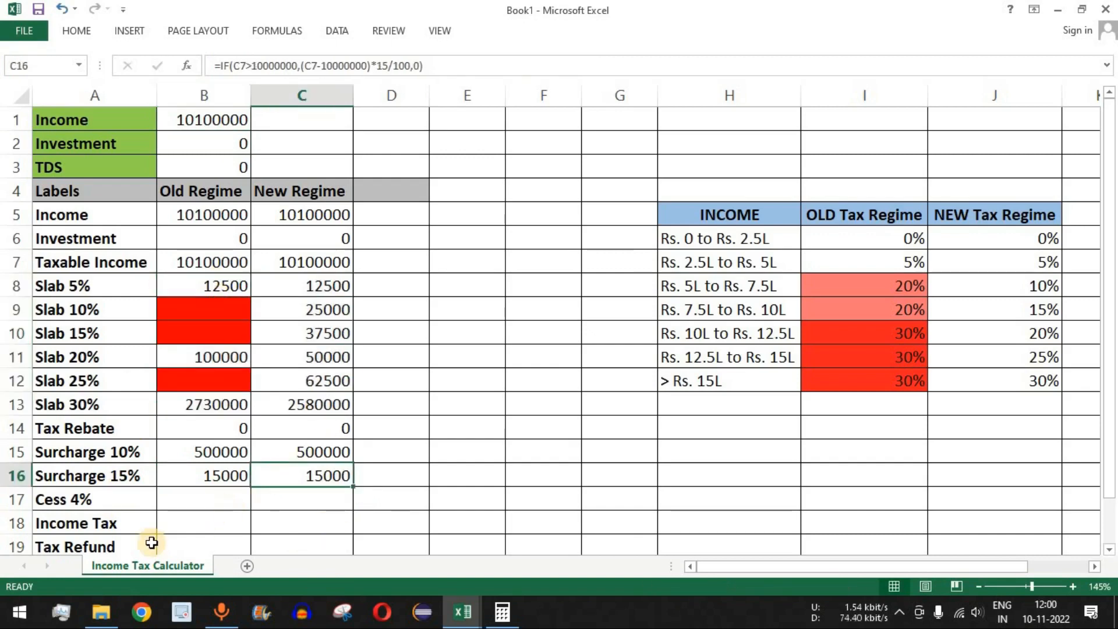
{"action": "left_click", "coordinate": [84, 507]}
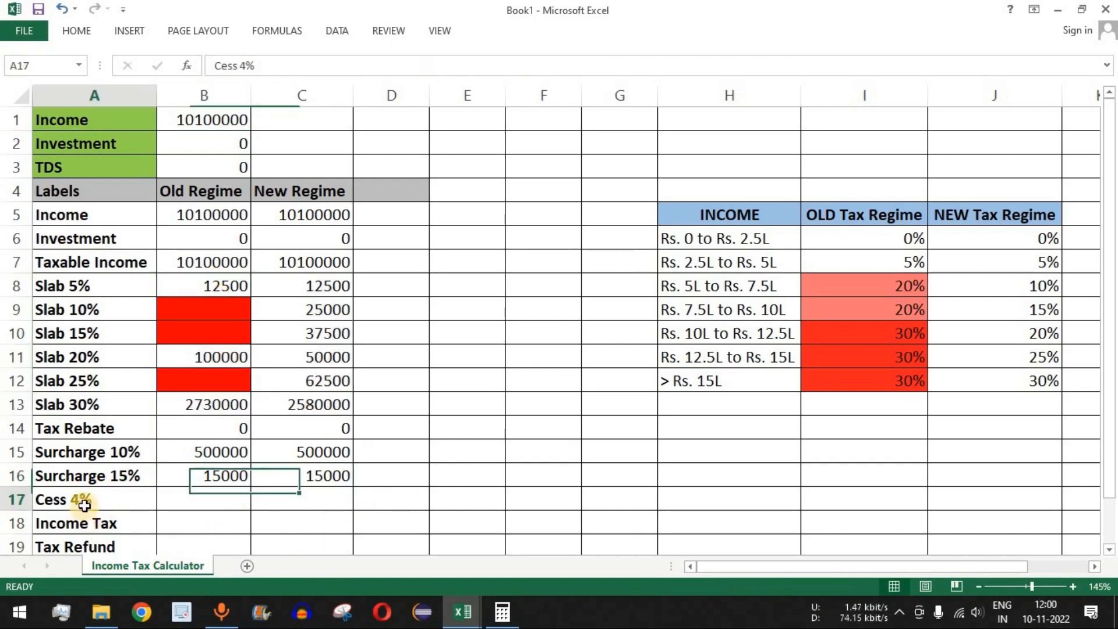
{"action": "left_click", "coordinate": [216, 284]}
{"action": "left_click_drag", "start_coordinate": [215, 313], "coordinate": [281, 475]}
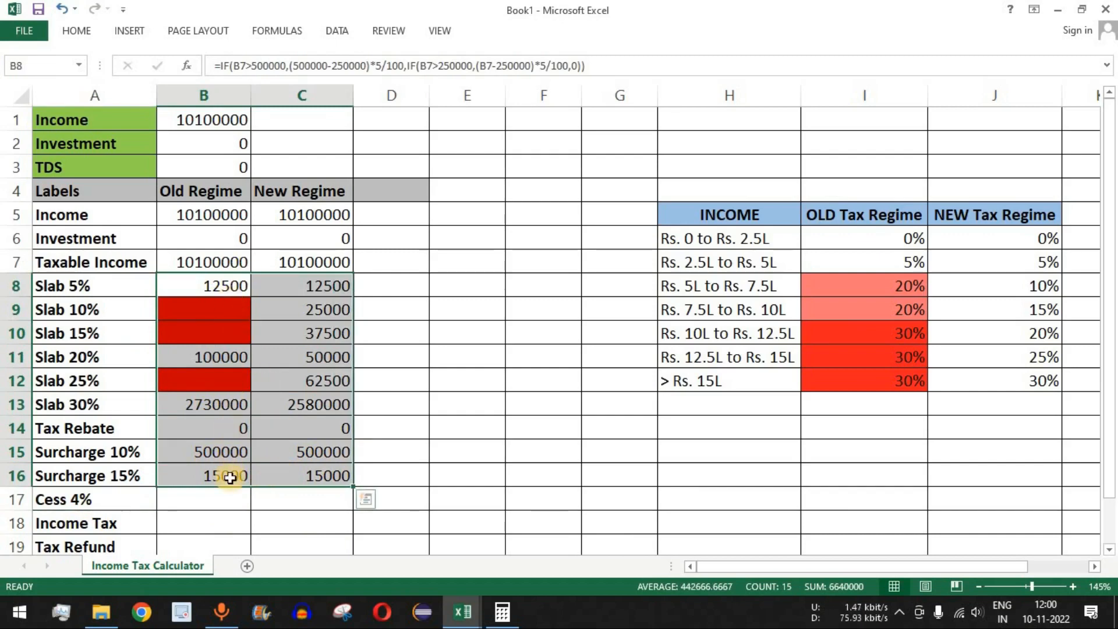
{"action": "left_click", "coordinate": [96, 499]}
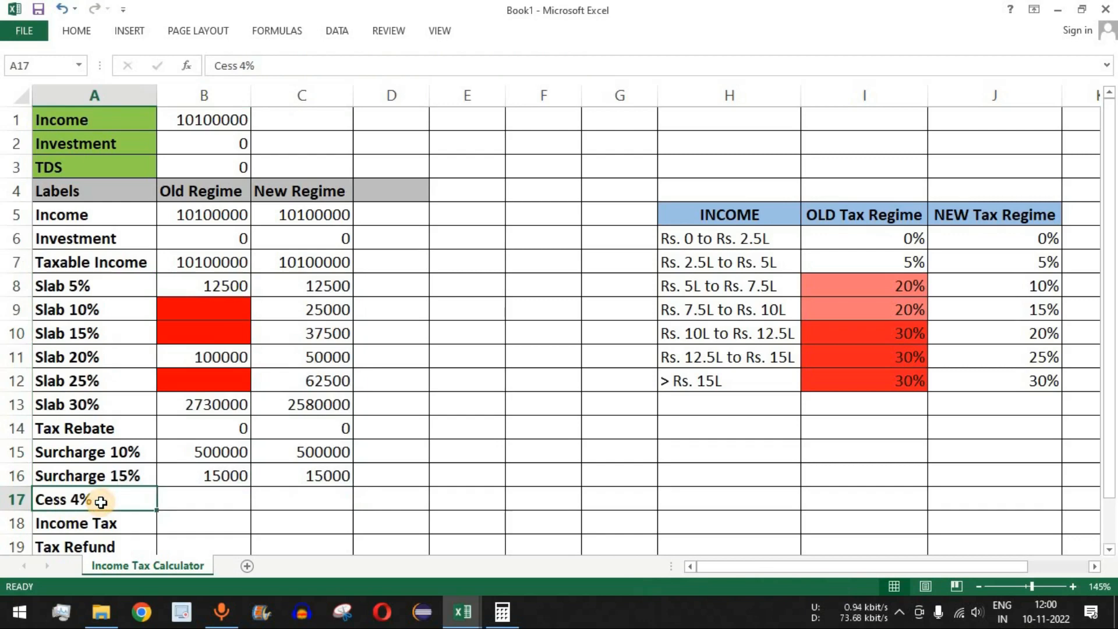
Step: Start the Old Regime cess formula in B17 by summing slab taxes and surcharges: =SUM(B8,B11,B13,B15,B16)
{"action": "left_click", "coordinate": [184, 498]}
{"action": "left_click", "coordinate": [152, 506]}
{"action": "left_click", "coordinate": [214, 506]}
{"action": "type", "text": "=sum("}
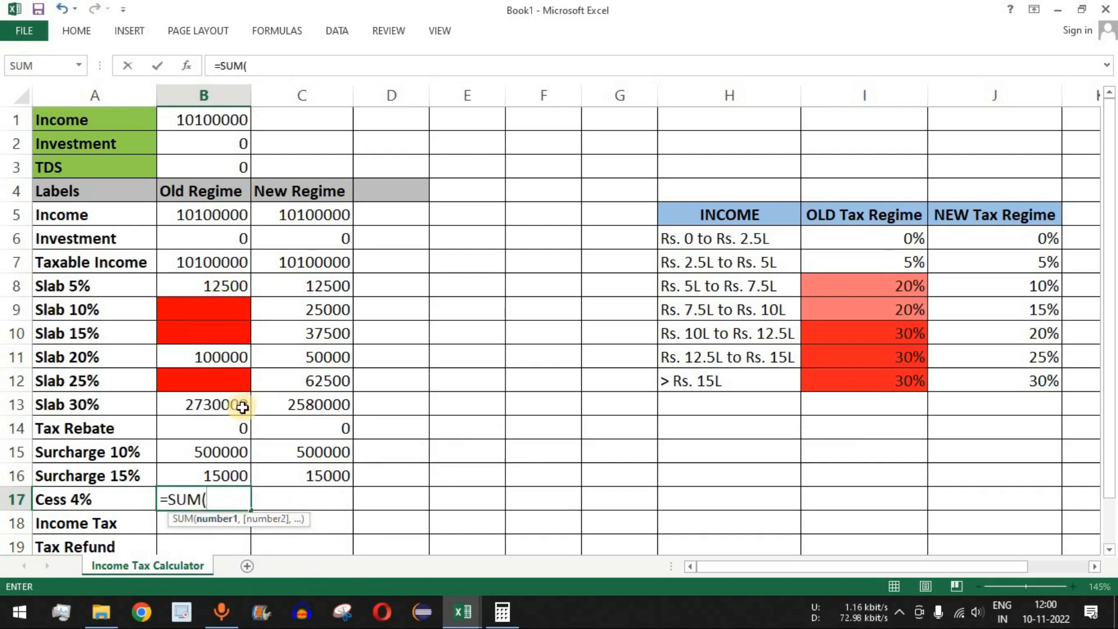
{"action": "left_click", "coordinate": [230, 286]}
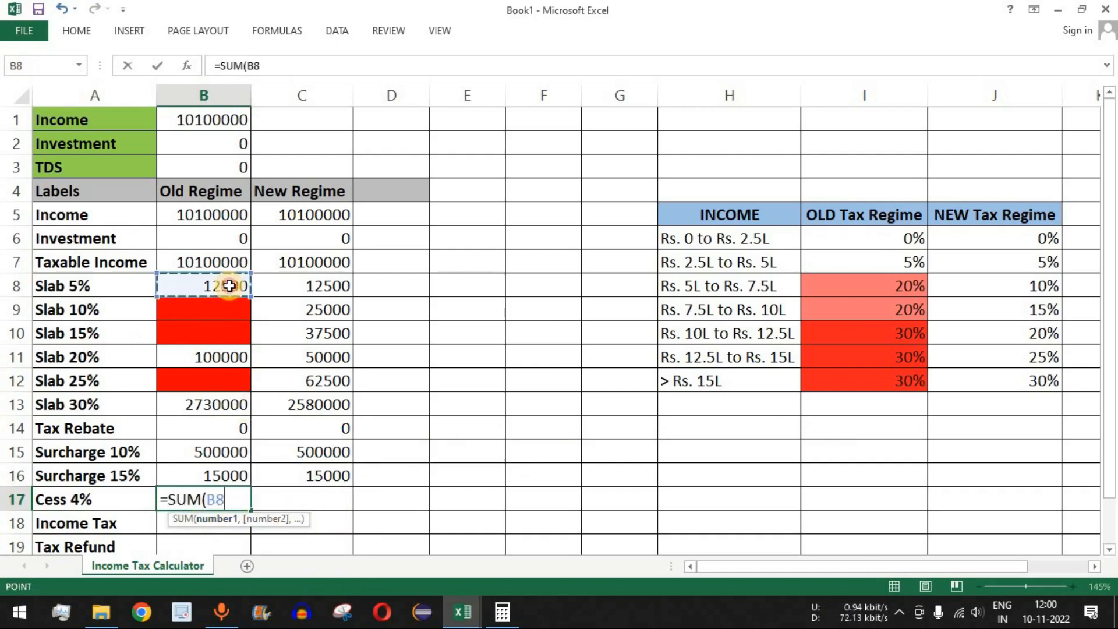
{"action": "type", "text": ","}
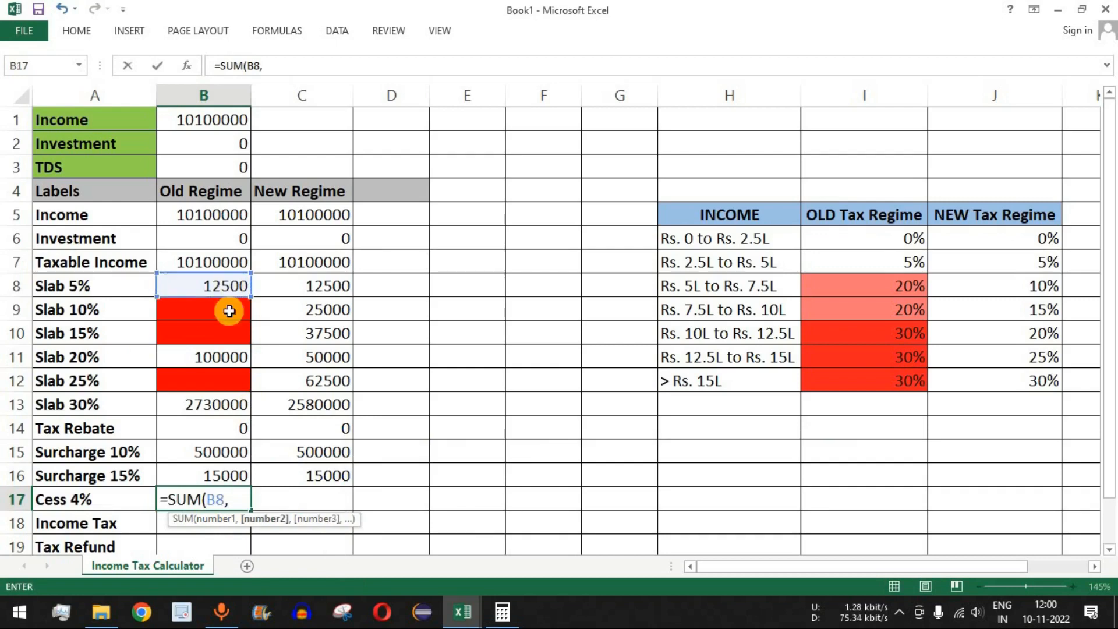
{"action": "left_click", "coordinate": [207, 356]}
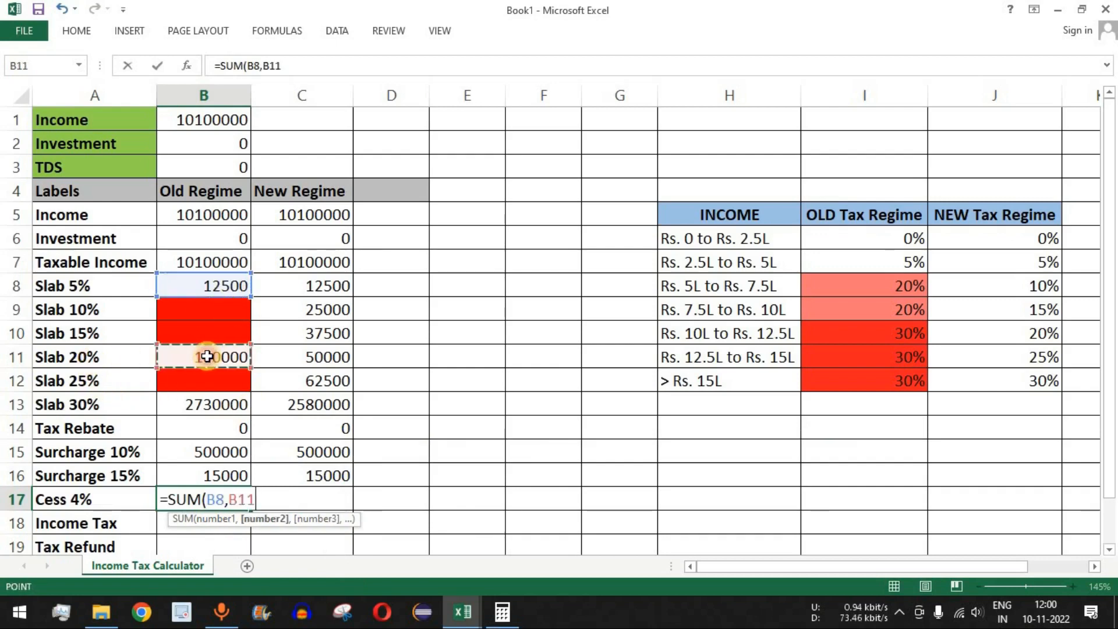
{"action": "type", "text": ","}
{"action": "left_click", "coordinate": [215, 406]}
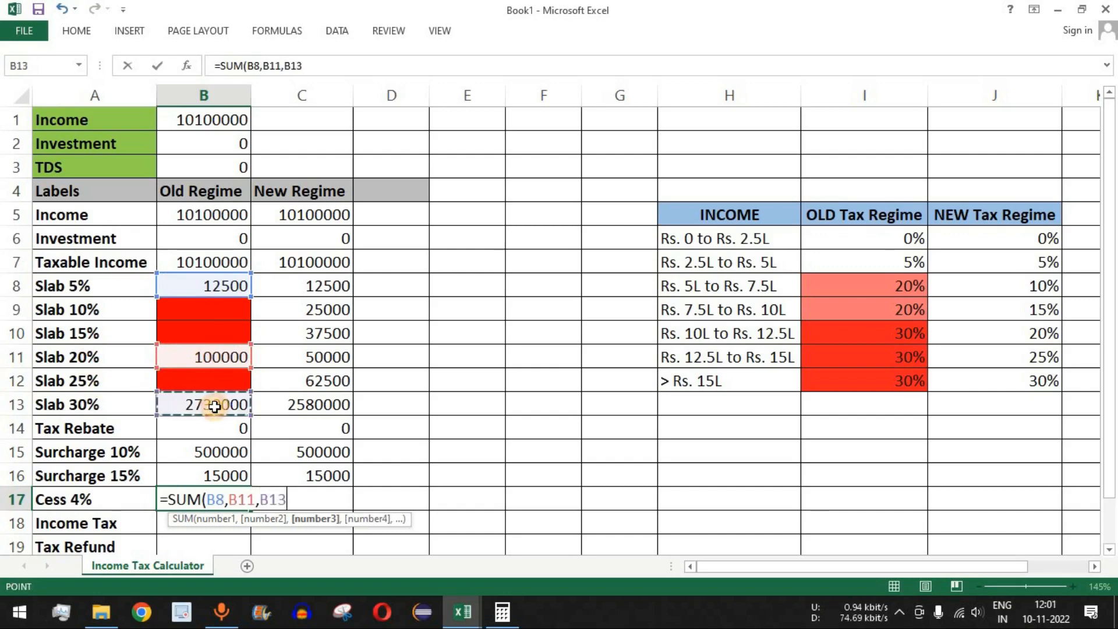
{"action": "type", "text": ","}
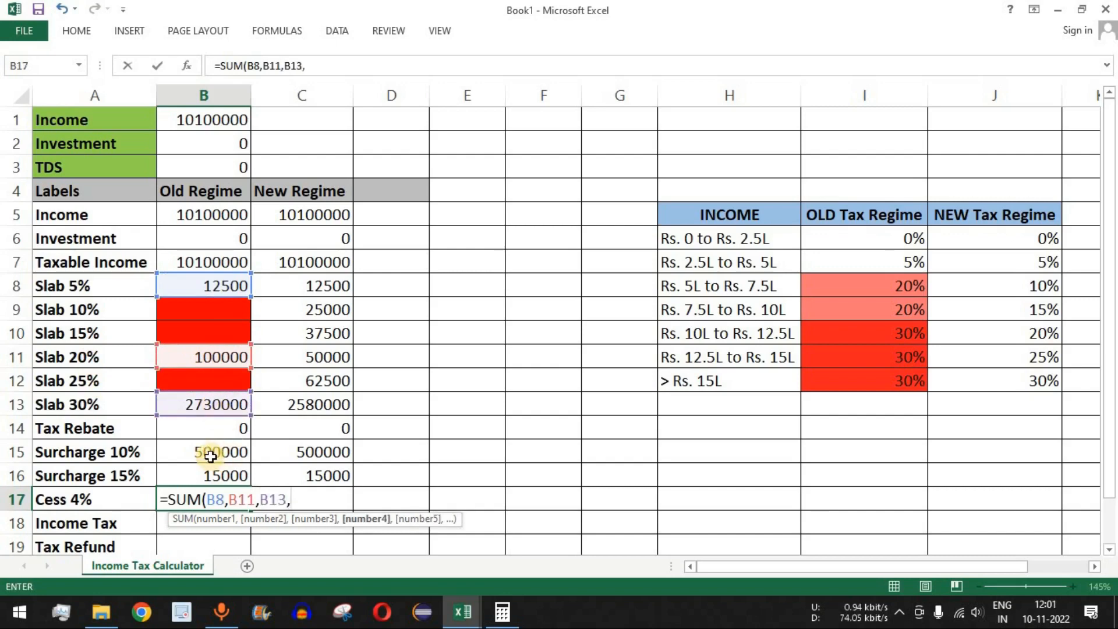
{"action": "left_click", "coordinate": [211, 456]}
{"action": "type", "text": ","}
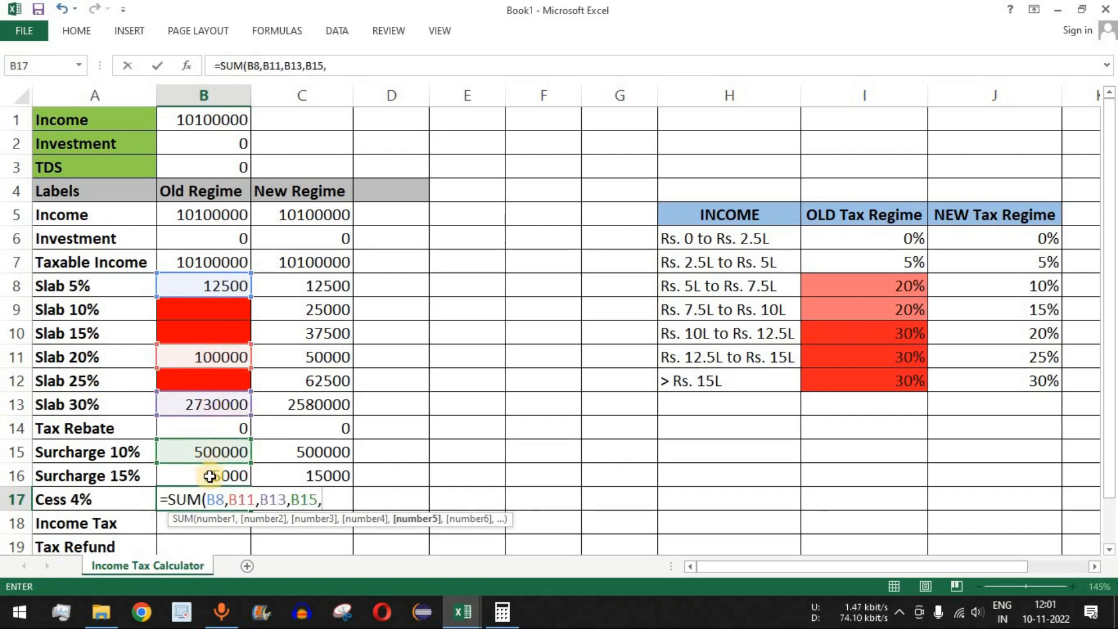
{"action": "left_click", "coordinate": [211, 476]}
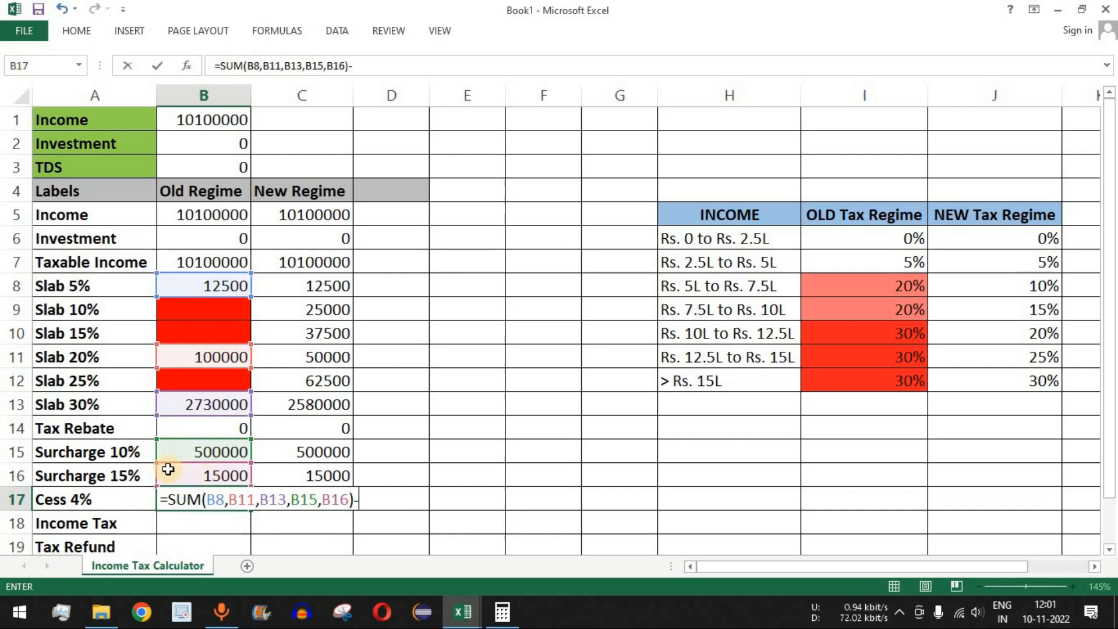
Step: Complete the B17 cess formula by subtracting the rebate and taking 4%: =(SUM(B8,B11,B13,B15,B16)-B14)*4/100
{"action": "left_click", "coordinate": [216, 431]}
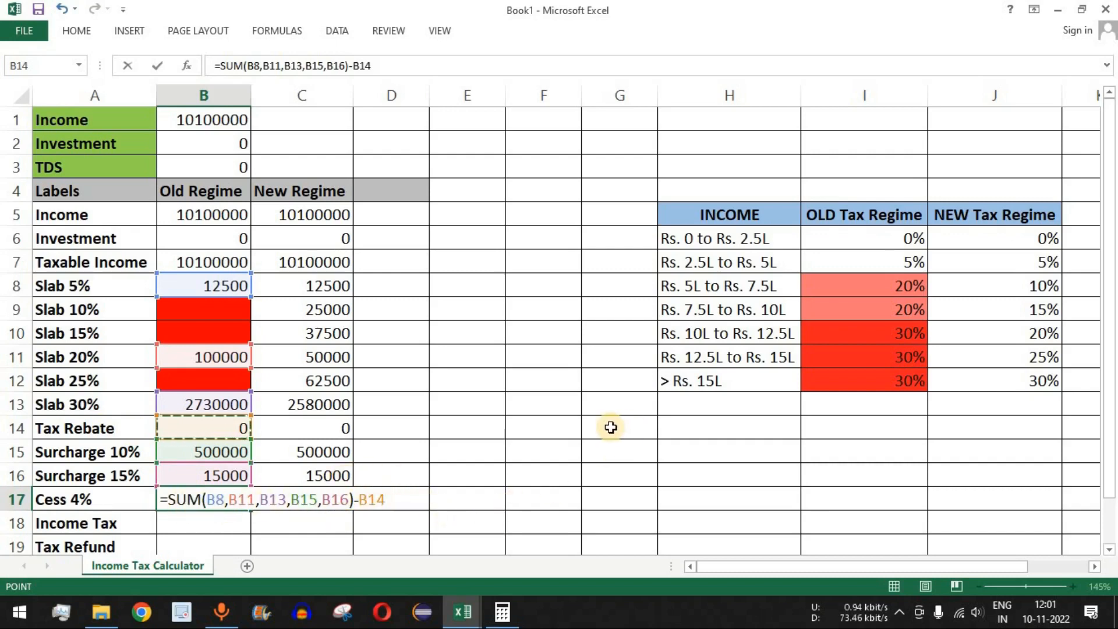
{"action": "key", "text": "F2"}
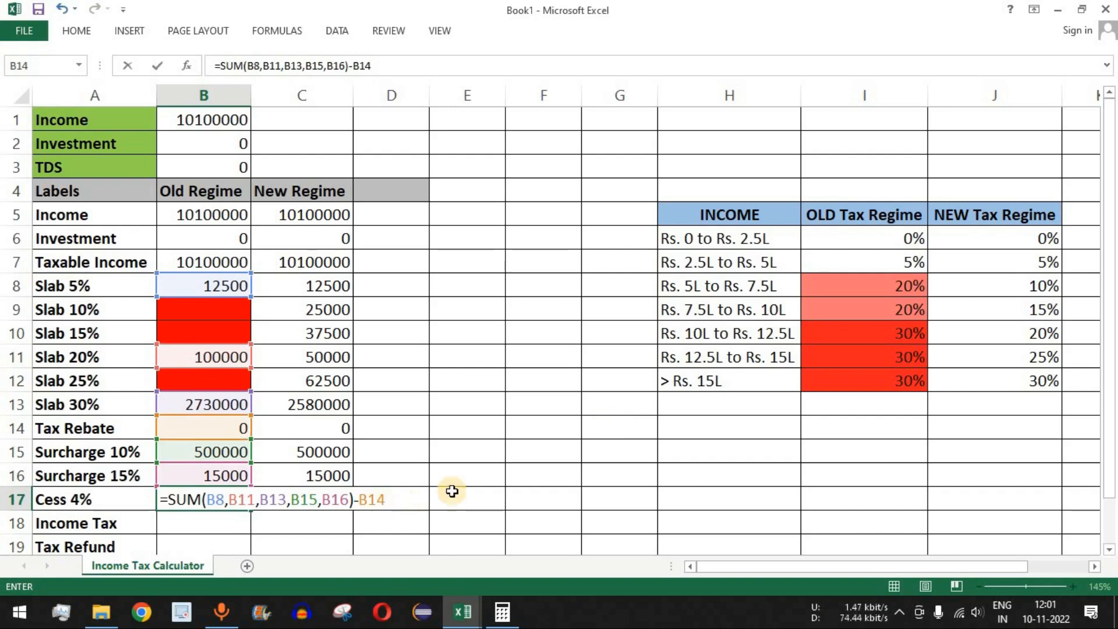
{"action": "left_click", "coordinate": [168, 497]}
{"action": "type", "text": "("}
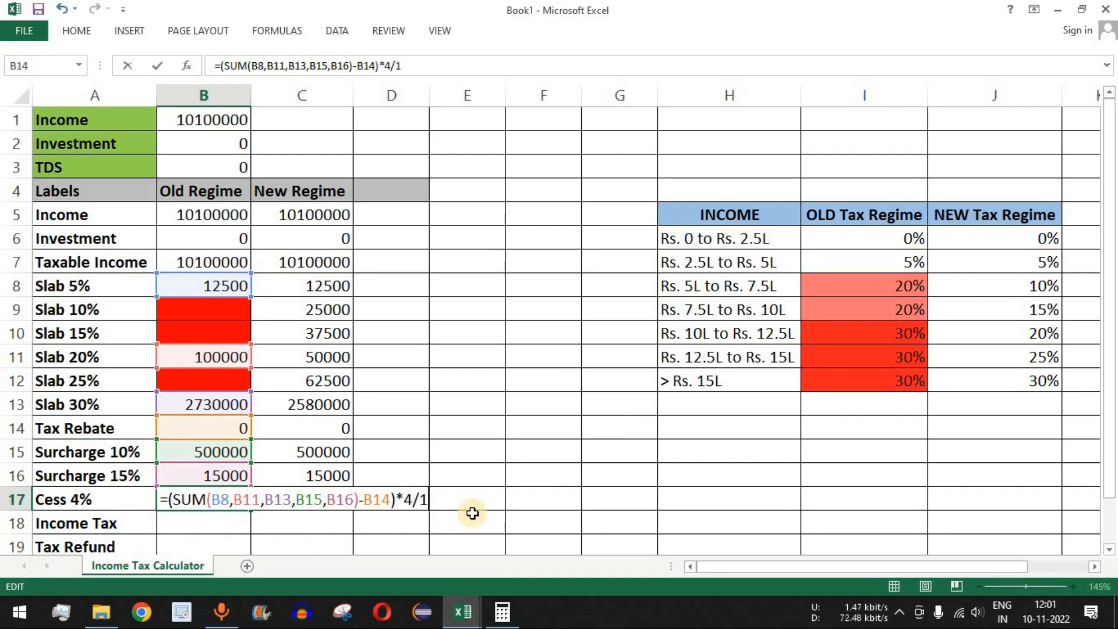
{"action": "key", "text": "Return"}
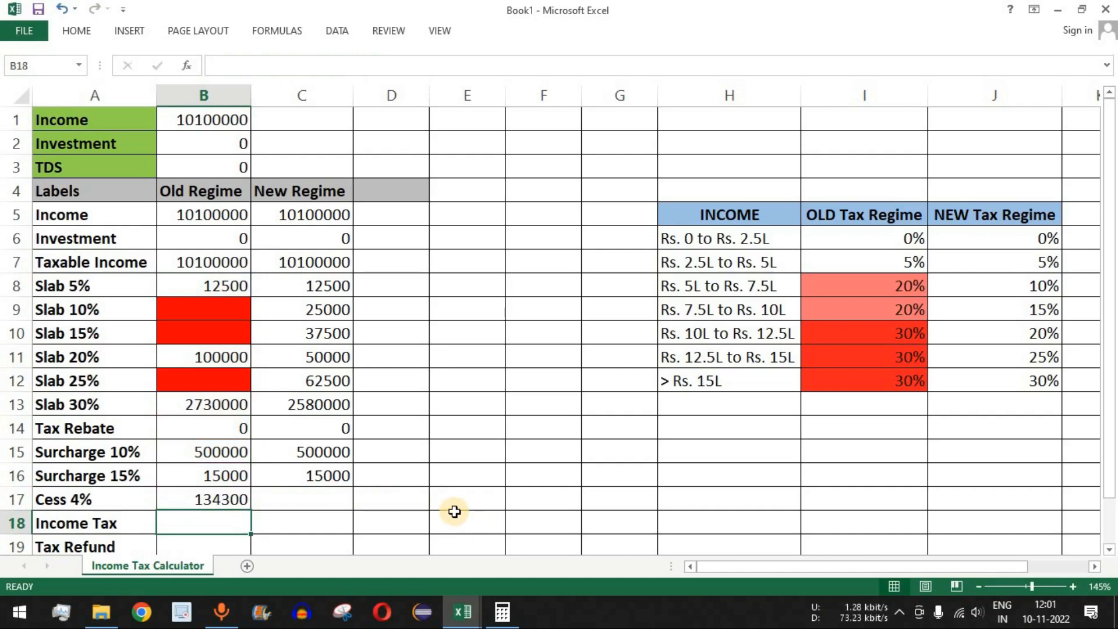
{"action": "left_click", "coordinate": [229, 499]}
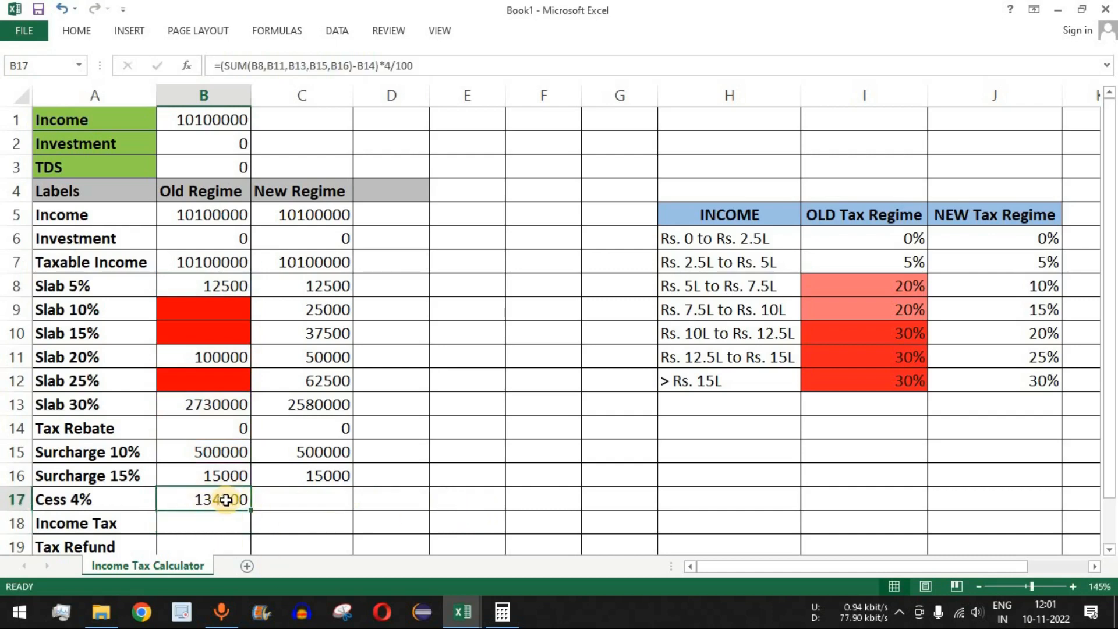
Step: Start the New Regime cess formula in C17 with the sum of slab taxes C8:C13 and surcharges C15 and C16
{"action": "left_click", "coordinate": [306, 503]}
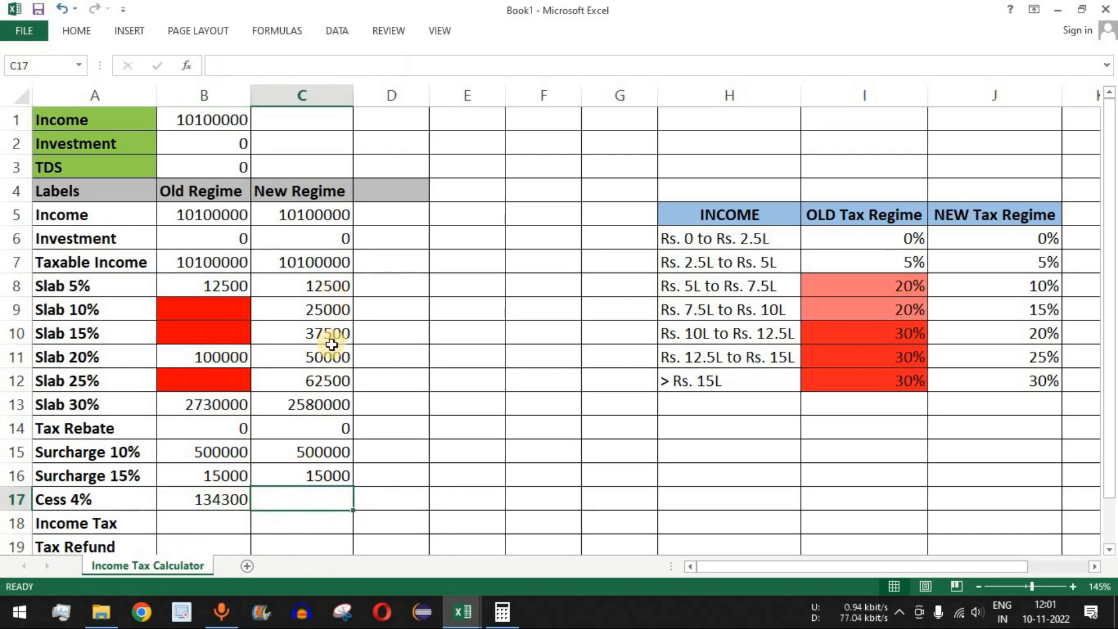
{"action": "left_click_drag", "start_coordinate": [330, 286], "coordinate": [331, 381]}
{"action": "left_click", "coordinate": [300, 498]}
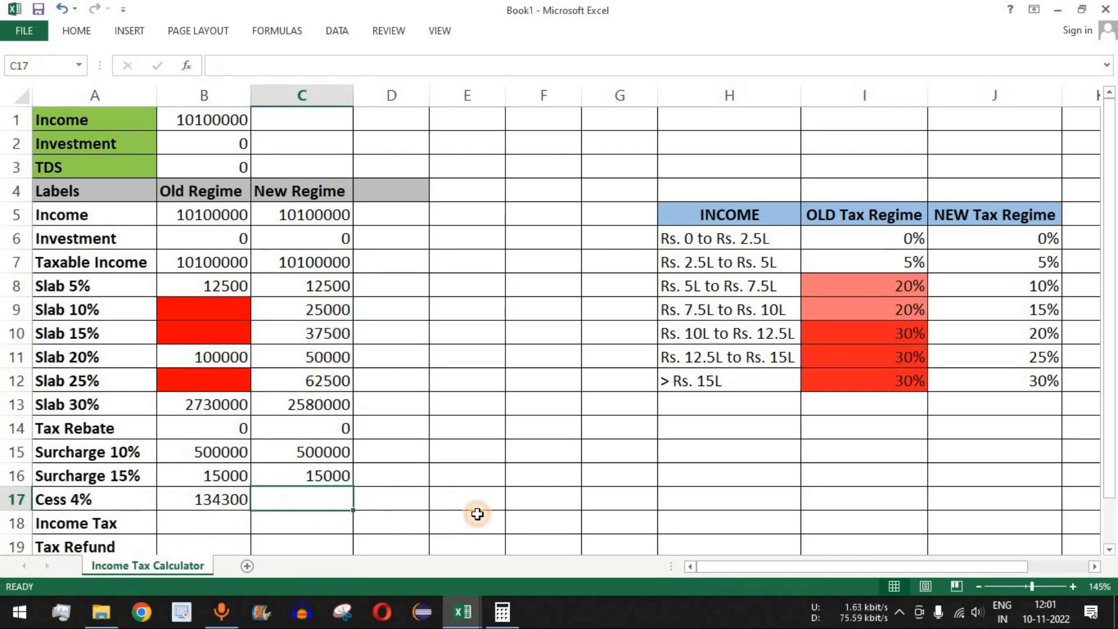
{"action": "type", "text": "=(sum"}
{"action": "key", "text": "Tab"}
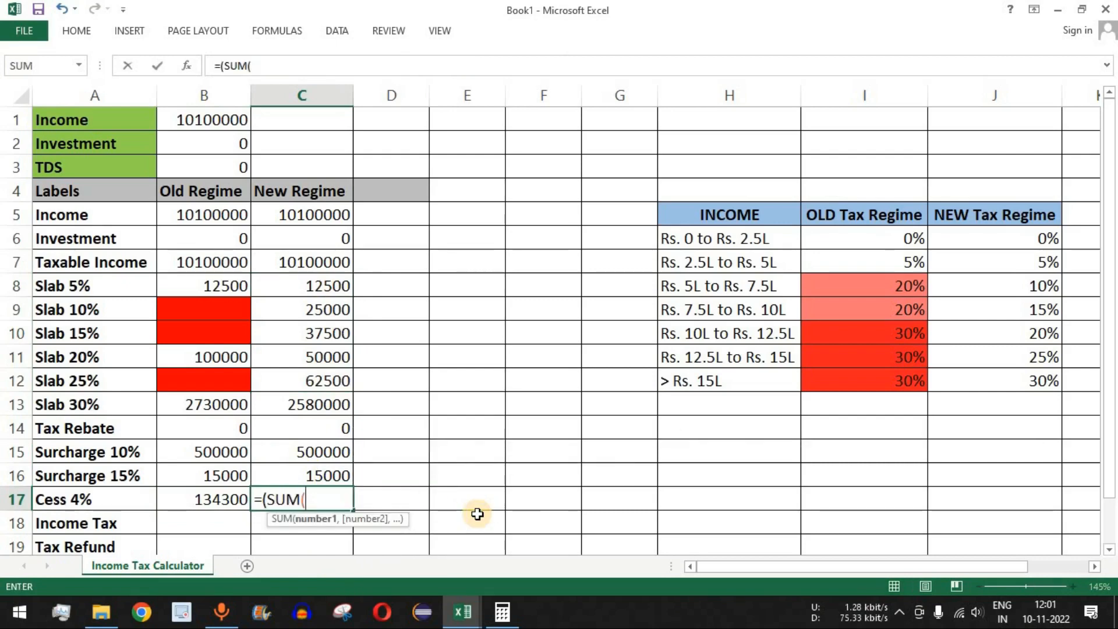
{"action": "left_click_drag", "start_coordinate": [325, 286], "coordinate": [329, 399]}
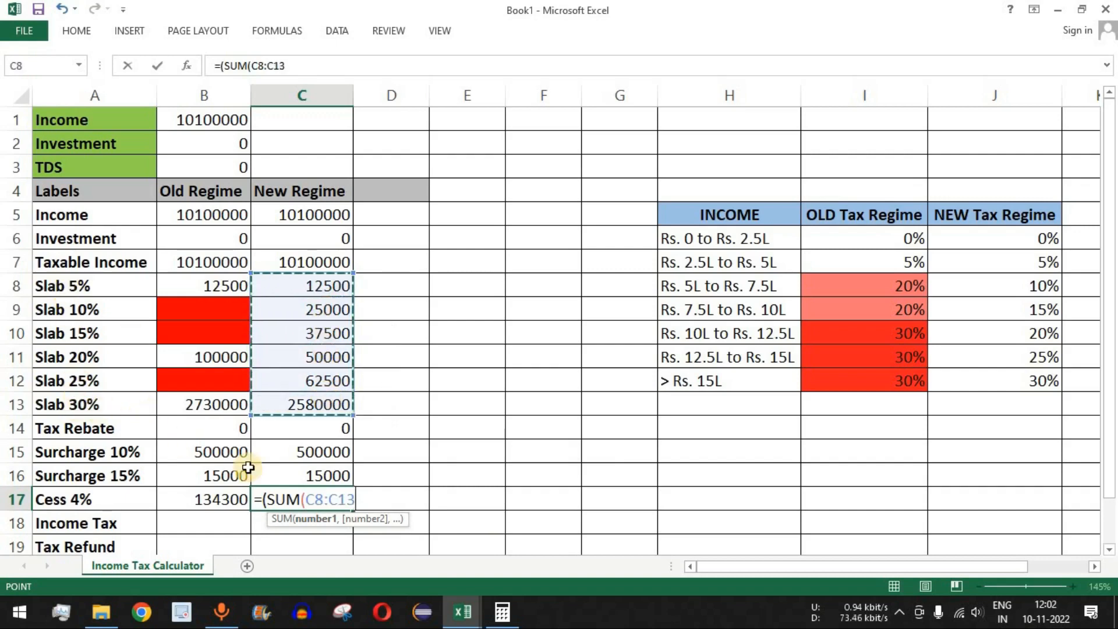
{"action": "type", "text": ","}
{"action": "left_click", "coordinate": [324, 453]}
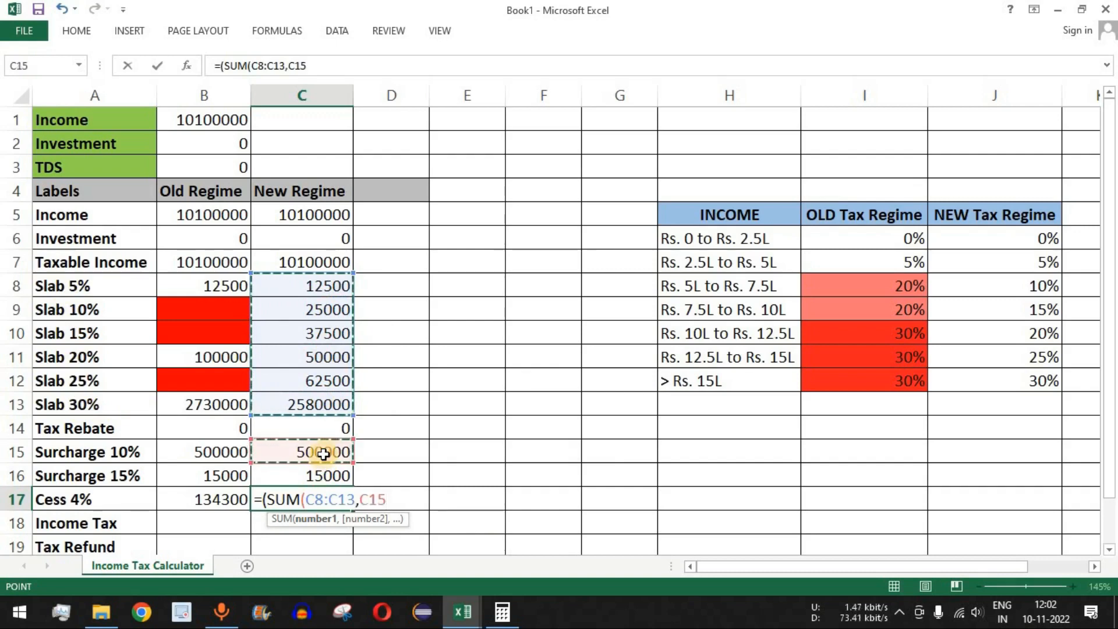
{"action": "type", "text": ","}
{"action": "left_click", "coordinate": [324, 473]}
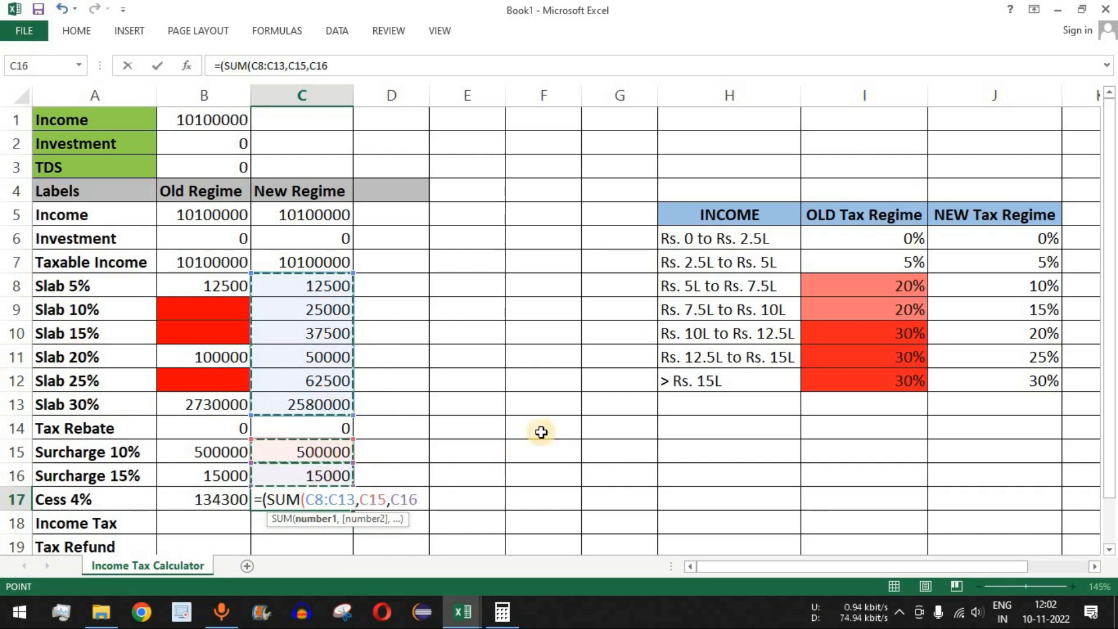
Step: Subtract the rebate in C14 and take 4%, completing C17 as =(SUM(C8:C13,C15,C16)-C14)*4/100
{"action": "type", "text": ")-"}
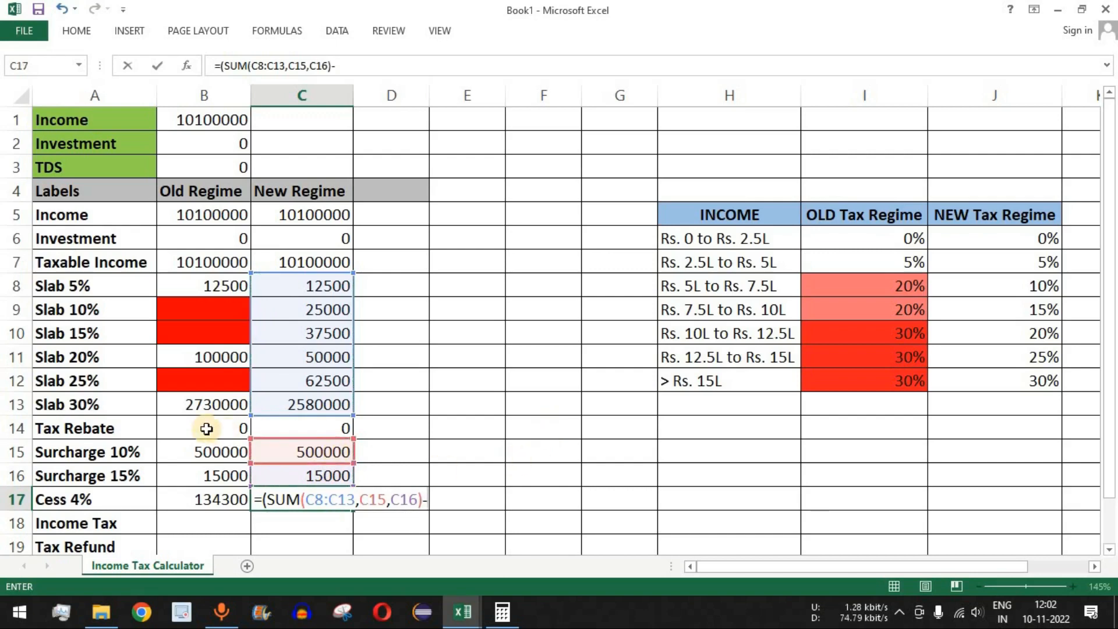
{"action": "left_click", "coordinate": [338, 427]}
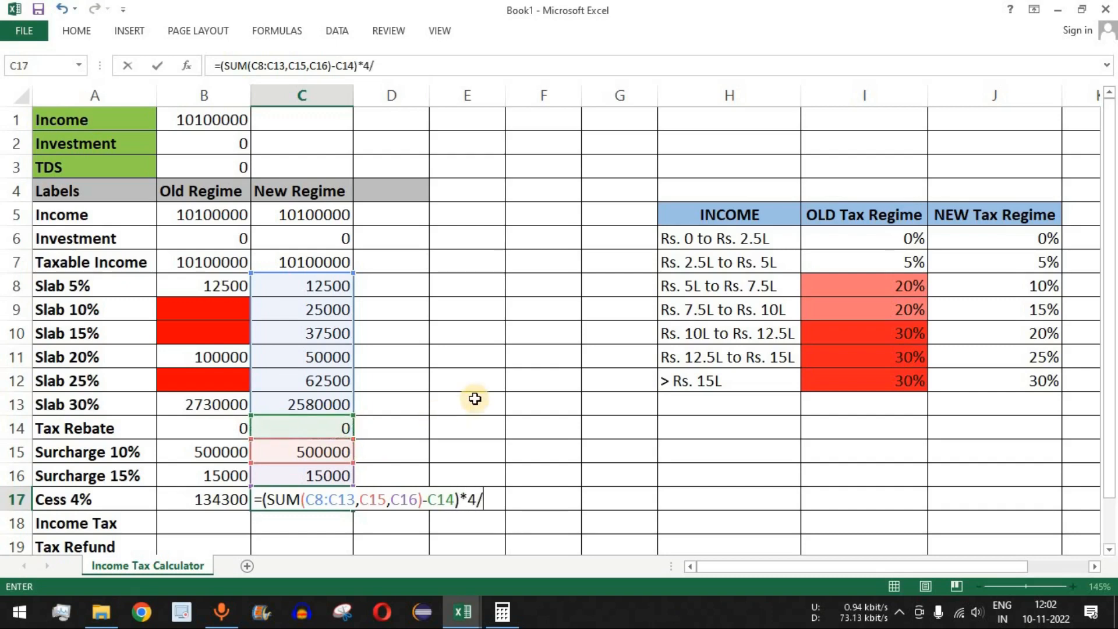
{"action": "key", "text": "Return"}
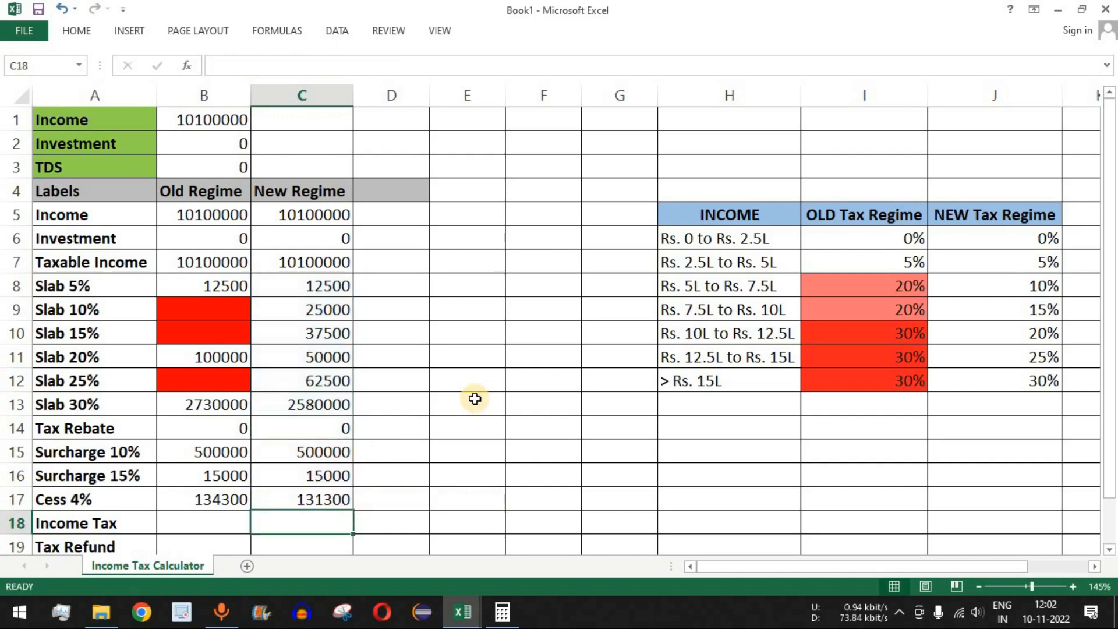
{"action": "left_click", "coordinate": [308, 491]}
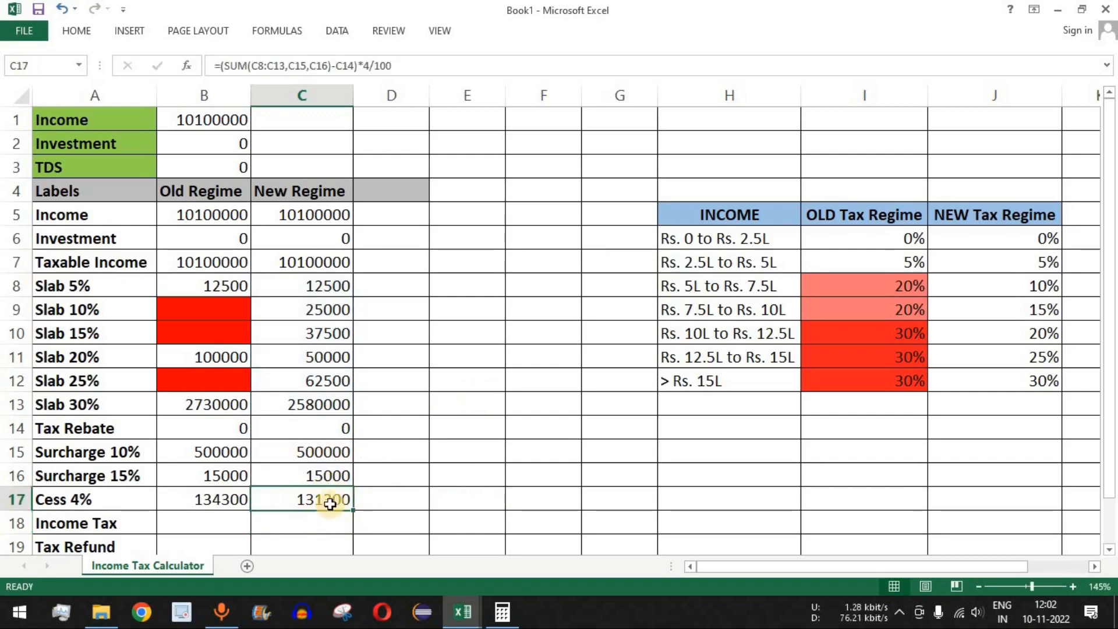
Step: Fill the Income Tax label cell A18 with red
{"action": "left_click", "coordinate": [117, 523]}
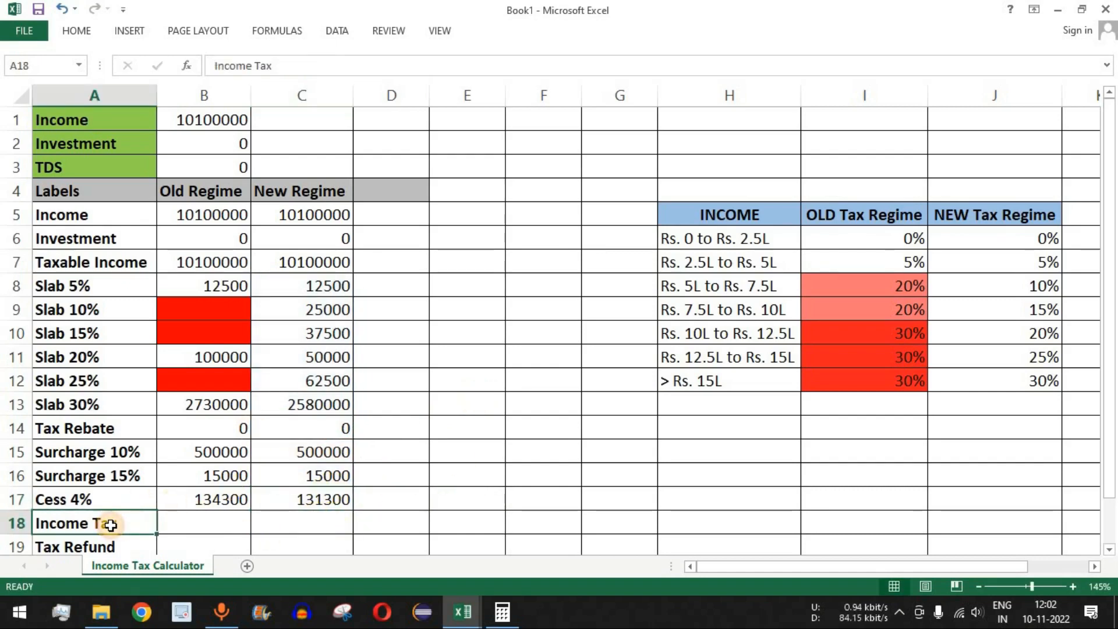
{"action": "scroll", "coordinate": [111, 525], "scroll_direction": "down", "scroll_amount": 1}
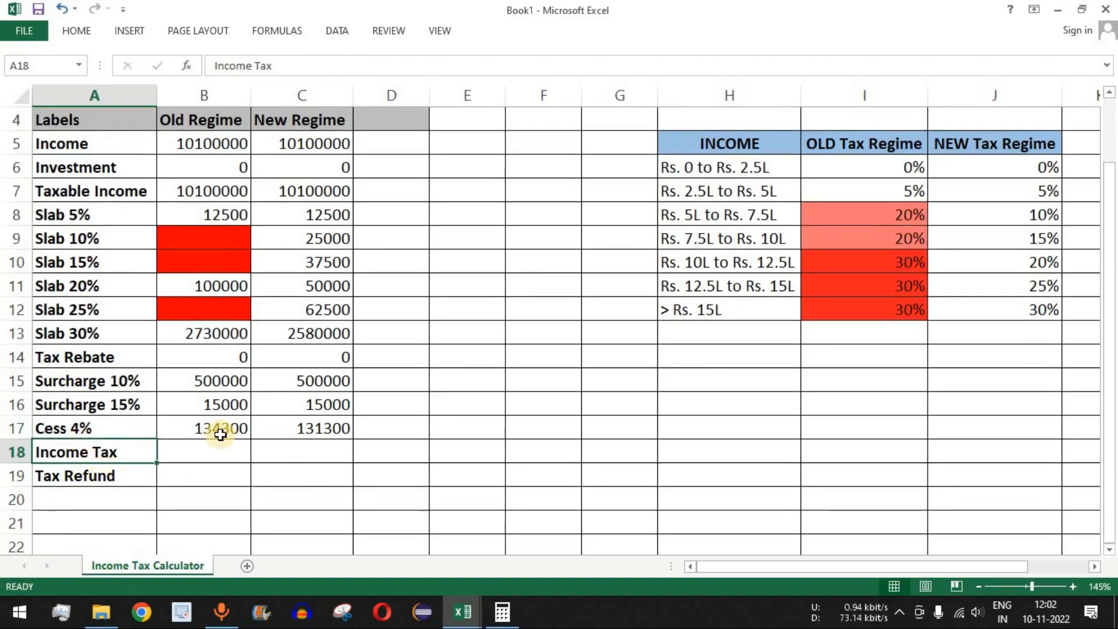
{"action": "scroll", "coordinate": [220, 433], "scroll_direction": "up", "scroll_amount": 1}
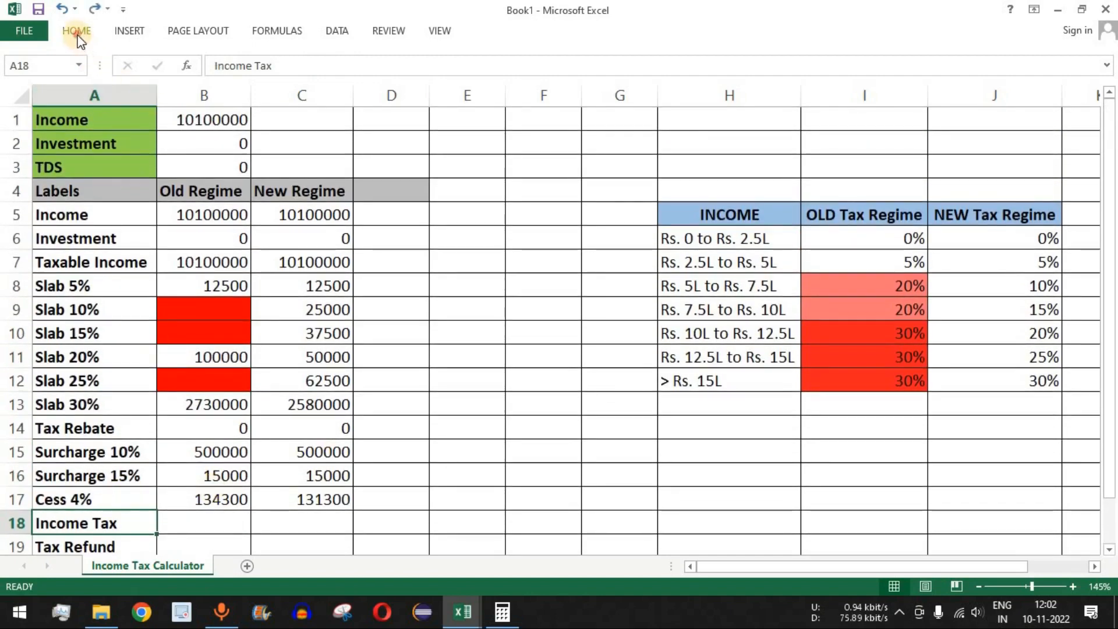
{"action": "left_click", "coordinate": [77, 32]}
{"action": "left_click", "coordinate": [248, 85]}
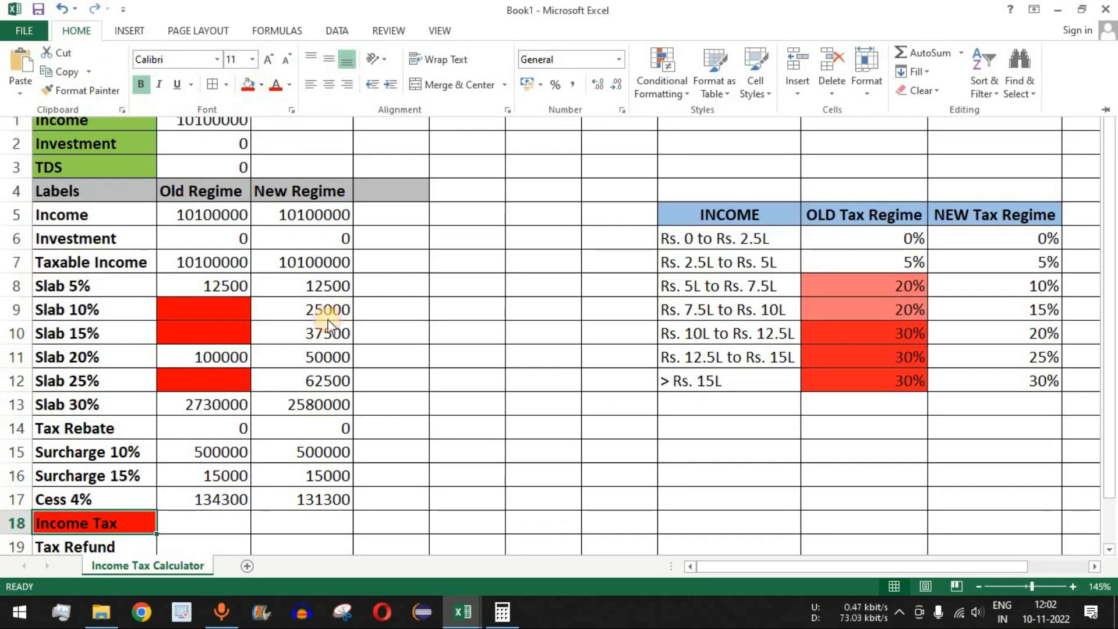
Step: Start the Old Regime income tax formula in B18 with the sum of the slab taxes B8, B11 and B13
{"action": "left_click", "coordinate": [207, 505]}
{"action": "left_click", "coordinate": [204, 523]}
{"action": "scroll", "coordinate": [305, 475], "scroll_direction": "down", "scroll_amount": 1}
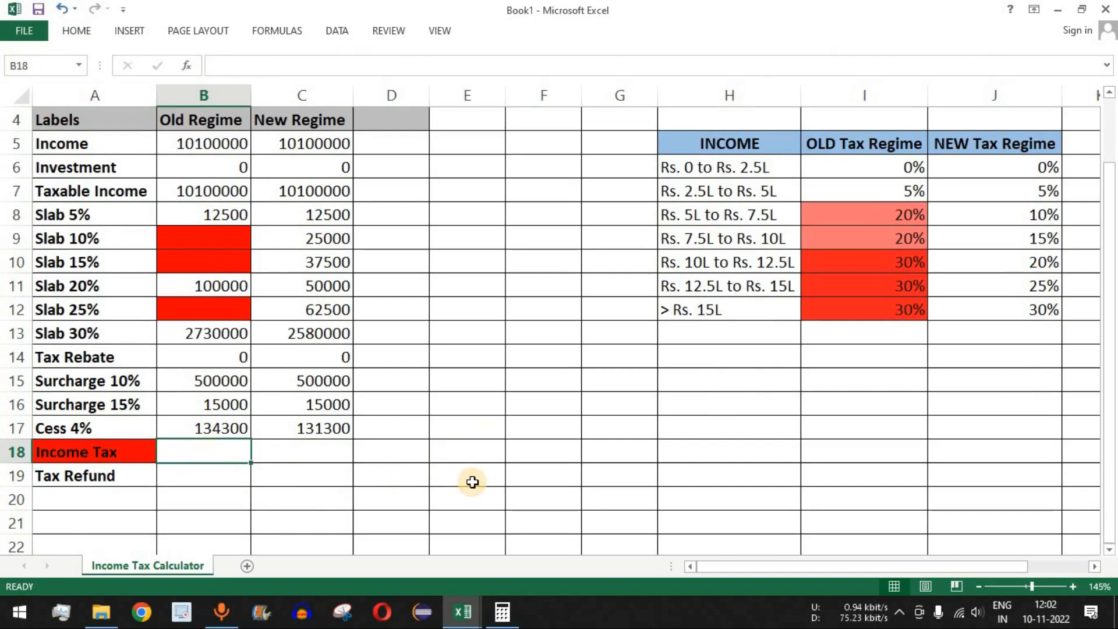
{"action": "left_click_drag", "start_coordinate": [212, 215], "coordinate": [223, 341]}
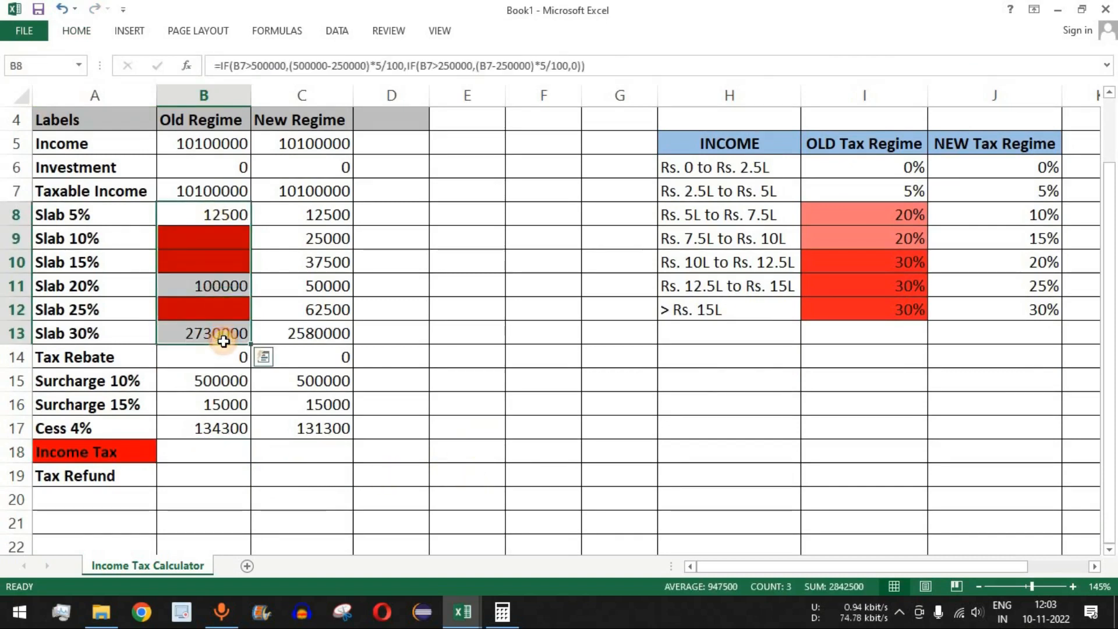
{"action": "left_click", "coordinate": [208, 426]}
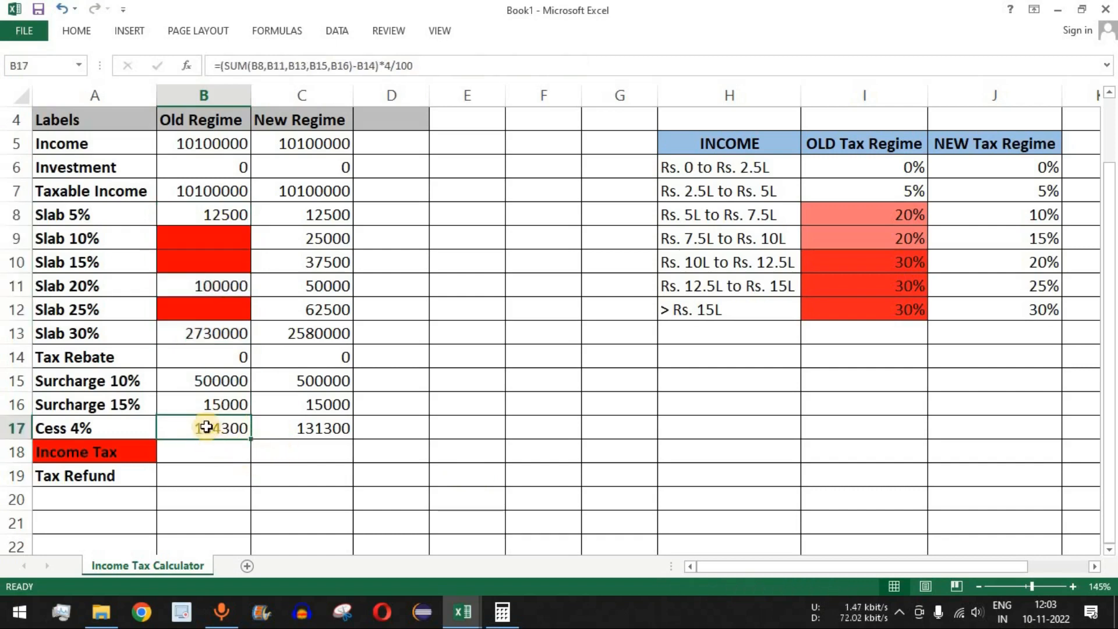
{"action": "left_click", "coordinate": [220, 457]}
{"action": "type", "text": "=sum"}
{"action": "key", "text": "Tab"}
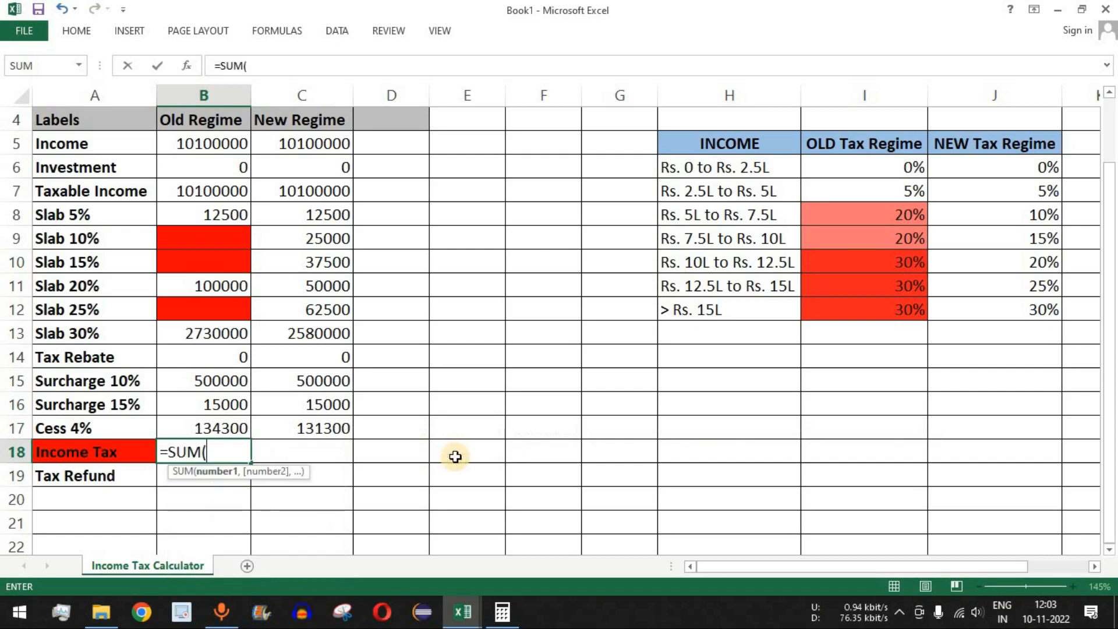
{"action": "left_click", "coordinate": [228, 212]}
{"action": "left_click", "coordinate": [222, 288], "text": "ctrl"}
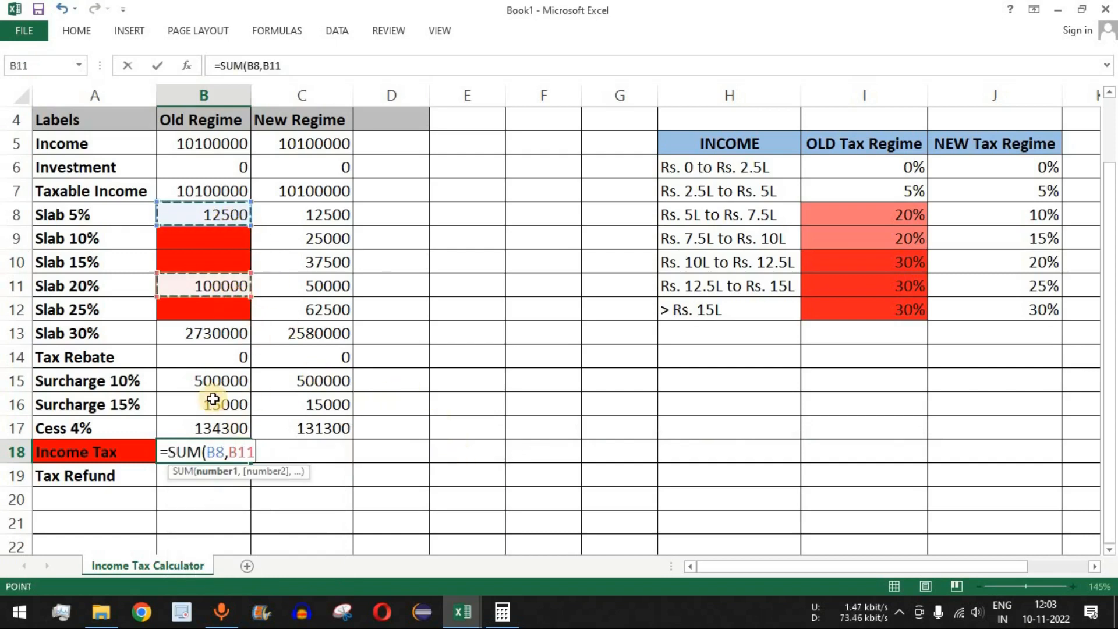
{"action": "left_click", "coordinate": [218, 340], "text": "ctrl"}
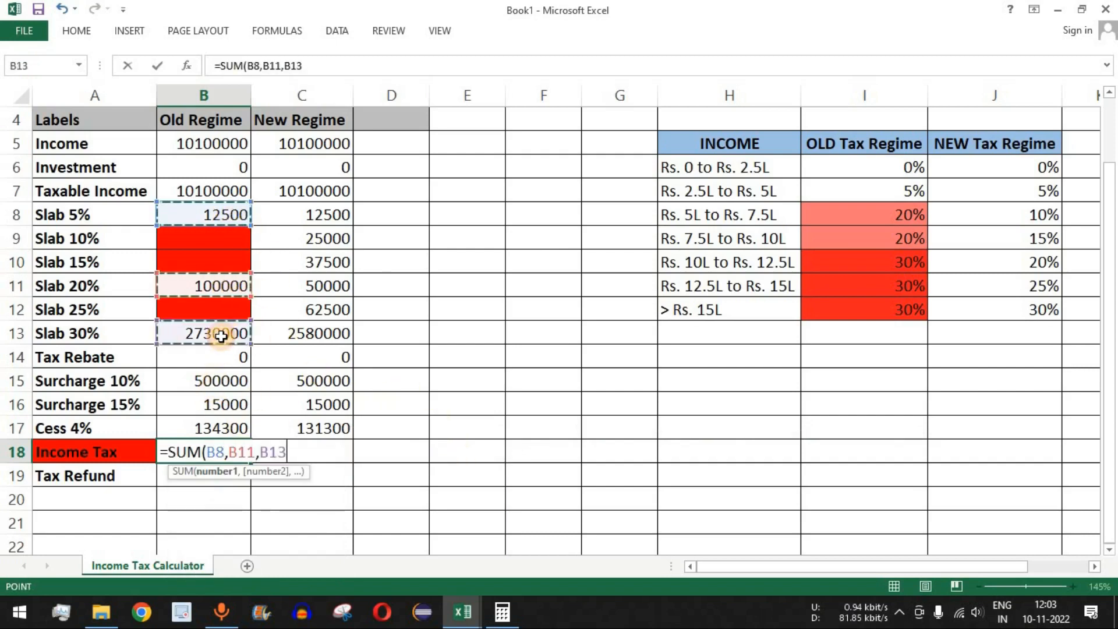
Step: Add surcharges B15 and B16 and cess B17, then subtract rebate B14, completing B18 as =SUM(B8,B11,B13,B15,B16,B17)-B14
{"action": "left_click", "coordinate": [224, 383], "text": "ctrl"}
{"action": "left_click", "coordinate": [219, 402], "text": "ctrl"}
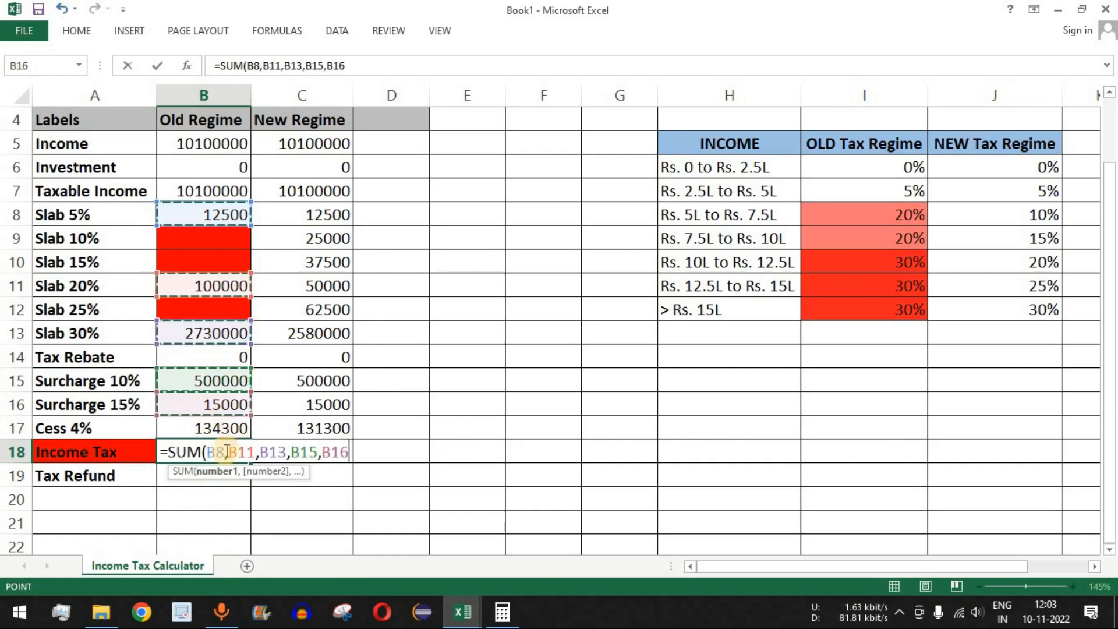
{"action": "left_click", "coordinate": [222, 428], "text": "ctrl"}
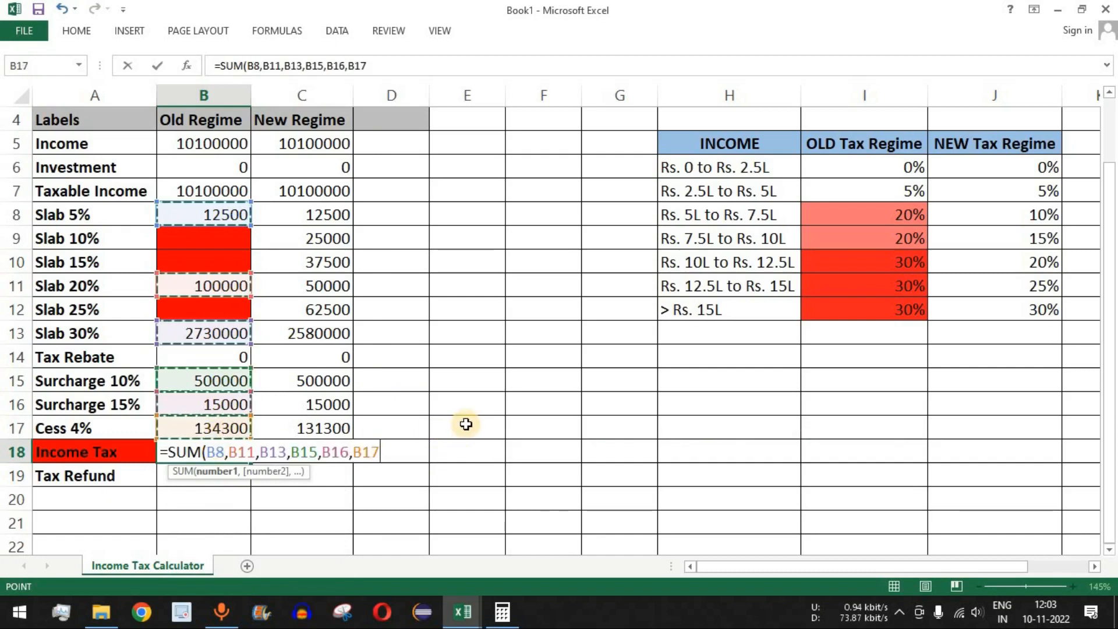
{"action": "key", "text": "F2"}
{"action": "type", "text": ")-"}
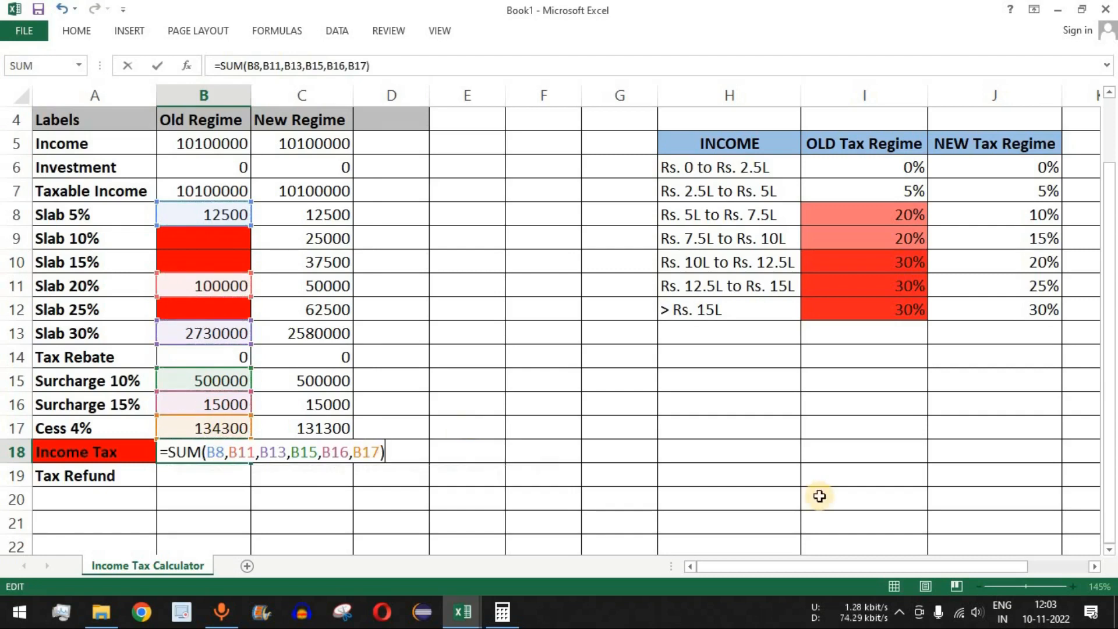
{"action": "left_click", "coordinate": [228, 358]}
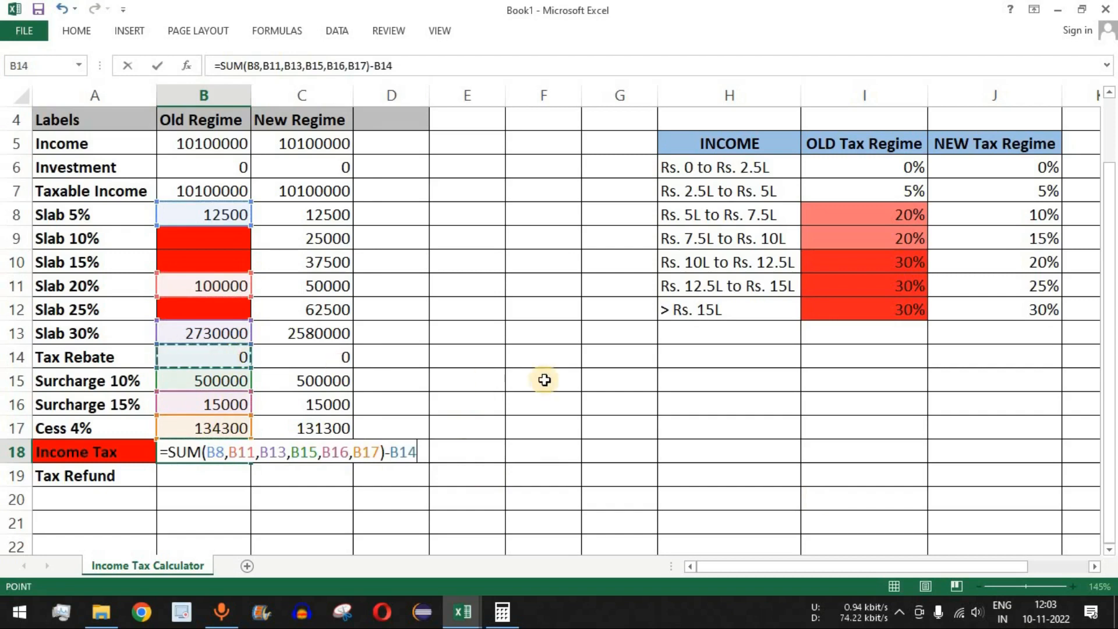
{"action": "key", "text": "Return"}
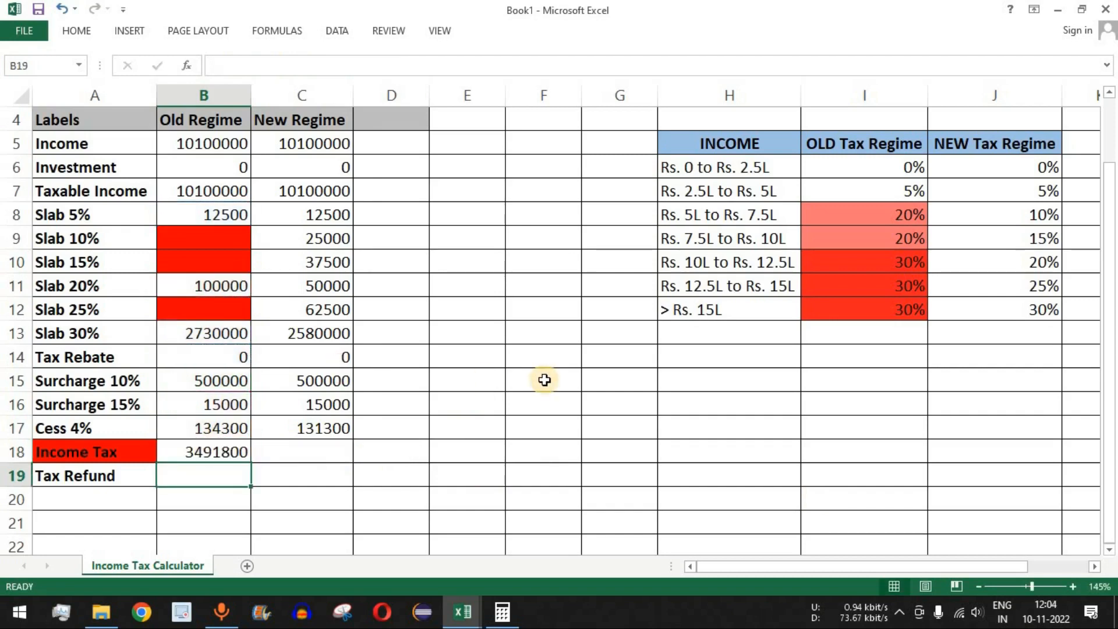
{"action": "key", "text": "Up"}
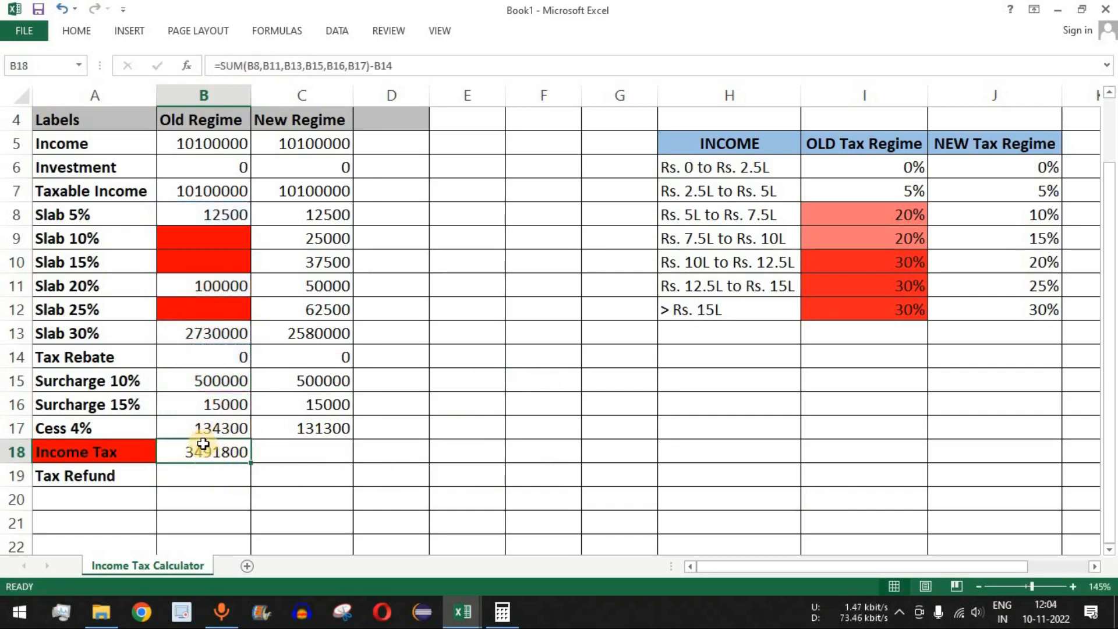
Step: Start the New Regime income tax formula in C18 with the sum of C8:C13, C15, C16 and C17
{"action": "left_click", "coordinate": [307, 452]}
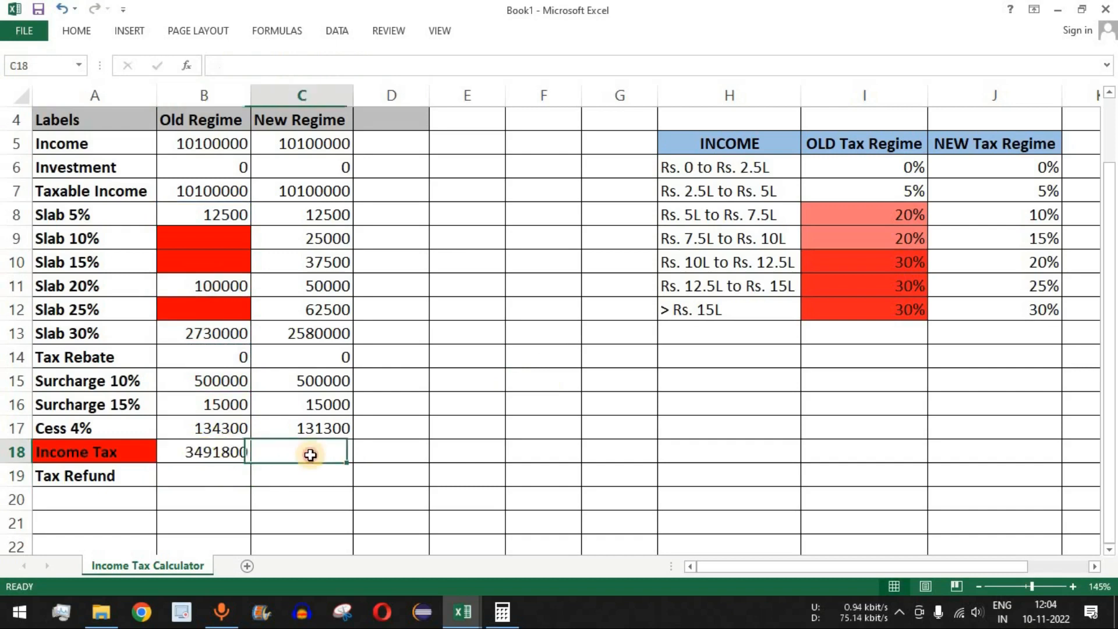
{"action": "left_click_drag", "start_coordinate": [323, 217], "coordinate": [332, 349]}
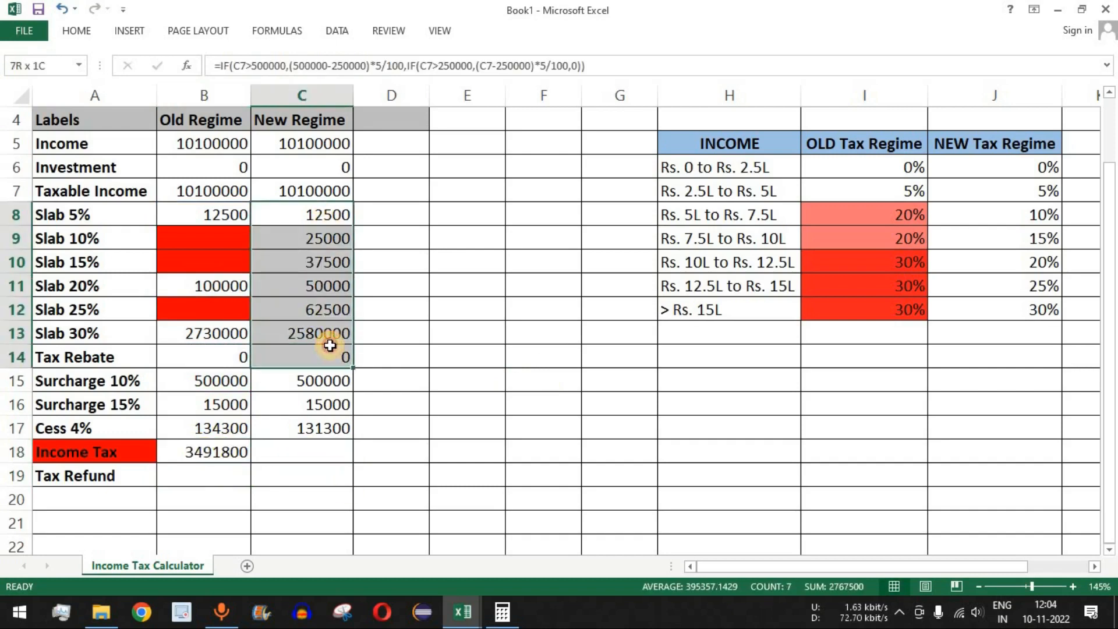
{"action": "left_click", "coordinate": [317, 452]}
{"action": "type", "text": "=SUM("}
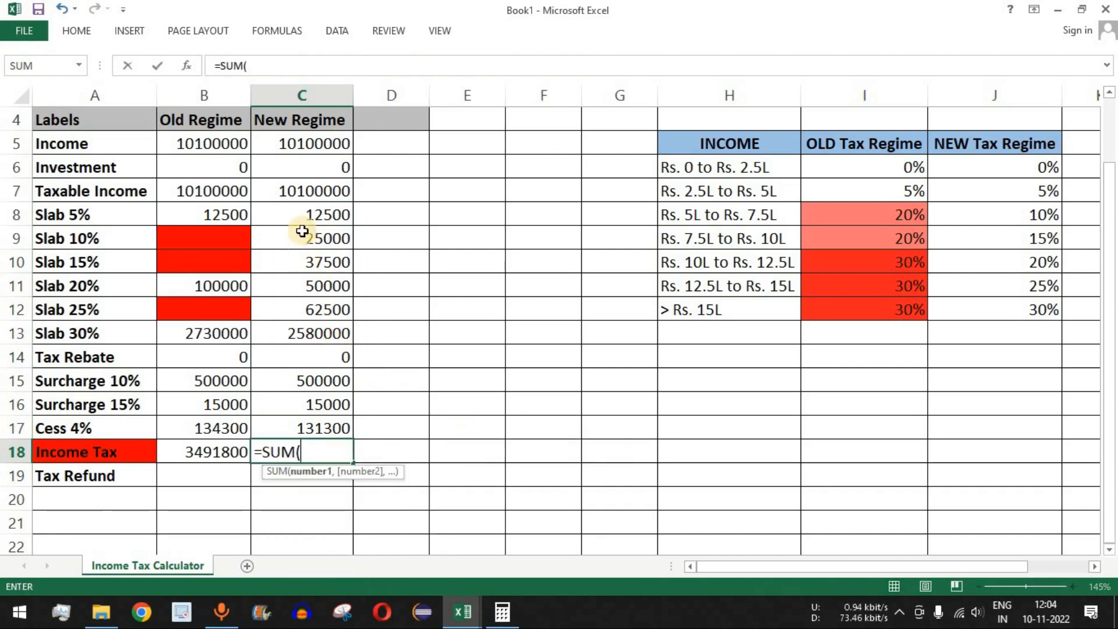
{"action": "left_click_drag", "start_coordinate": [312, 217], "coordinate": [339, 350]}
{"action": "left_click", "coordinate": [323, 380], "text": "ctrl"}
{"action": "left_click", "coordinate": [326, 405], "text": "ctrl"}
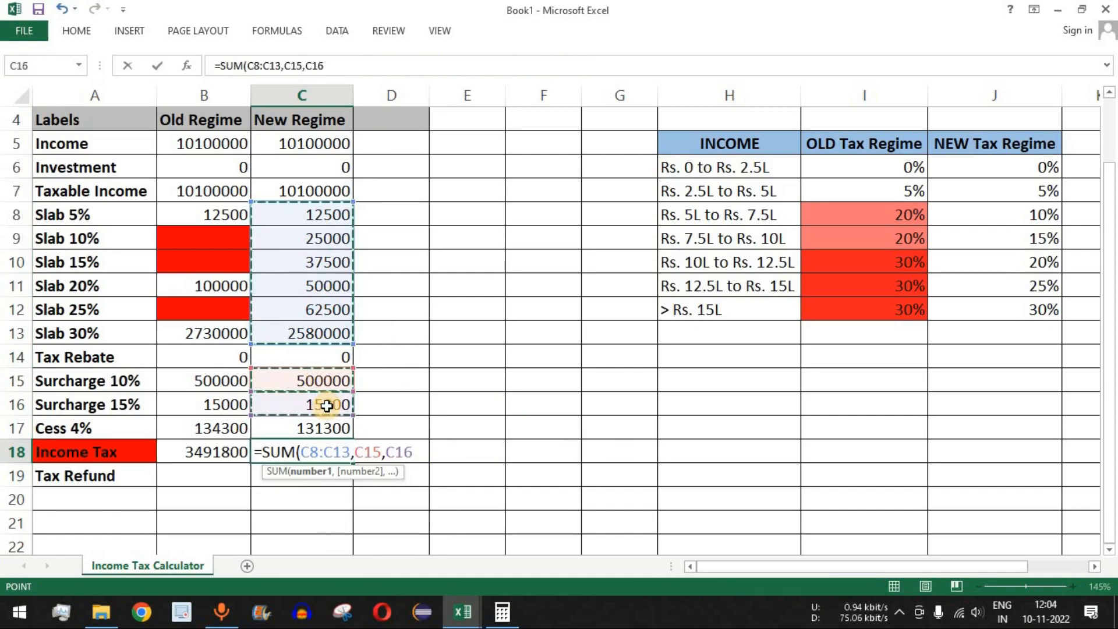
{"action": "left_click", "coordinate": [326, 428], "text": "ctrl"}
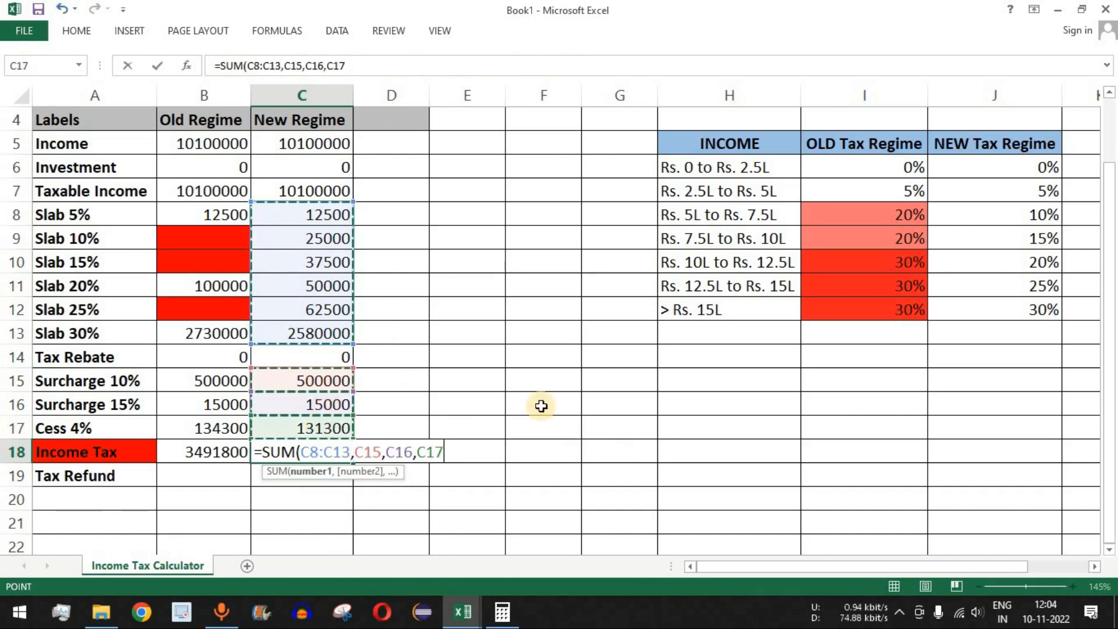
Step: Subtract the rebate in C14, completing C18 as =SUM(C8:C13,C15,C16,C17)-C14
{"action": "type", "text": ")-"}
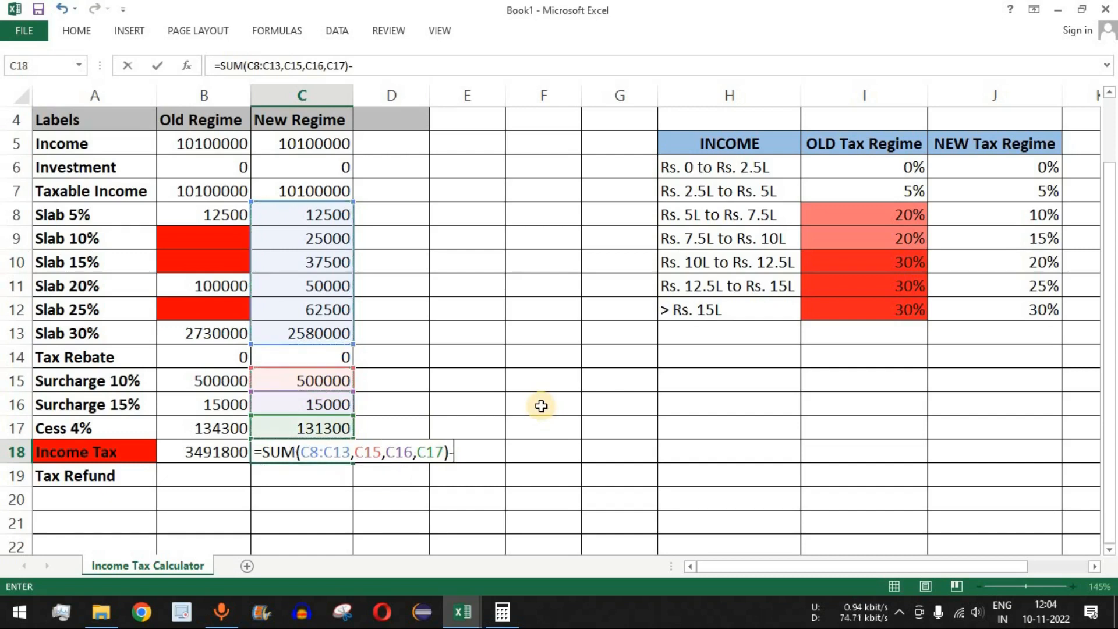
{"action": "left_click", "coordinate": [335, 355]}
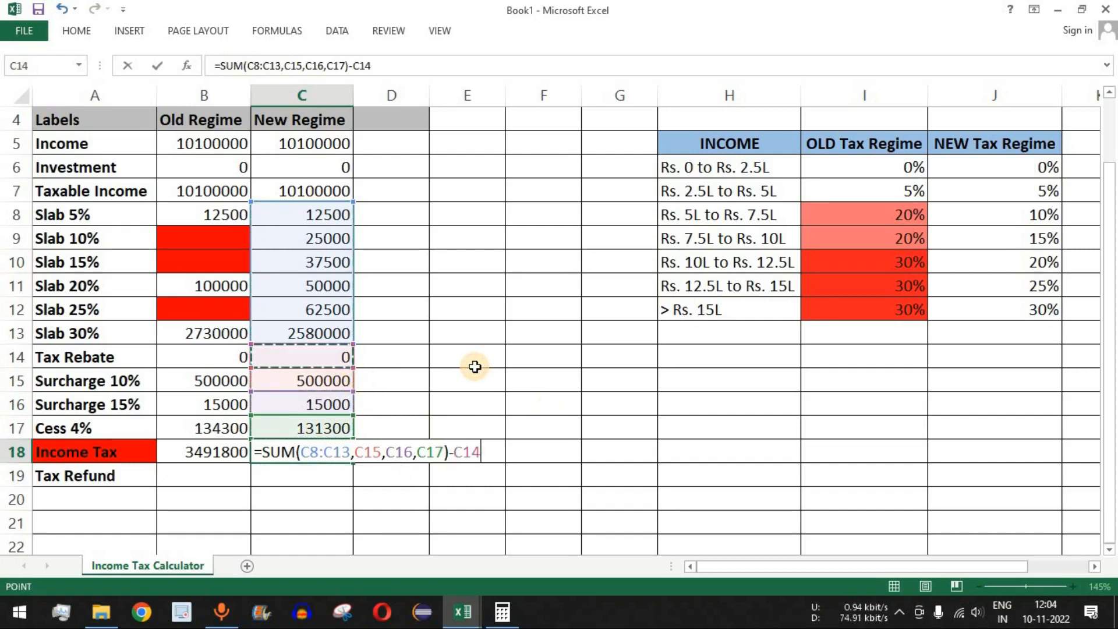
{"action": "key", "text": "Return"}
{"action": "left_click", "coordinate": [324, 459]}
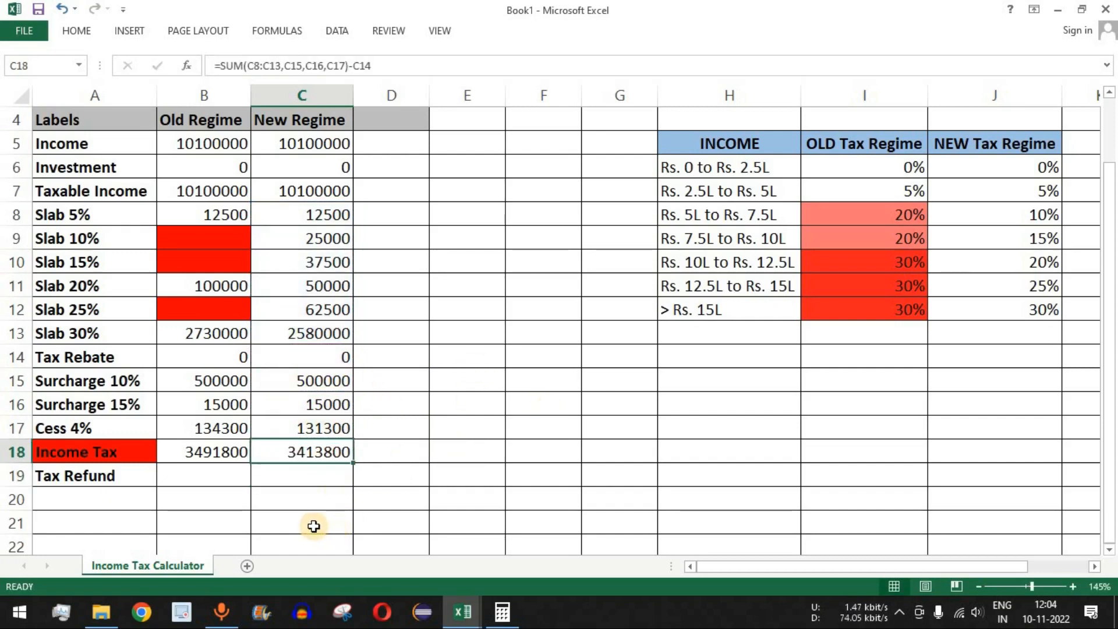
Step: Examine the income tax amounts in B18:C18 and the TDS in B3 that determine the tax refund
{"action": "left_click", "coordinate": [117, 480]}
{"action": "left_click", "coordinate": [198, 482]}
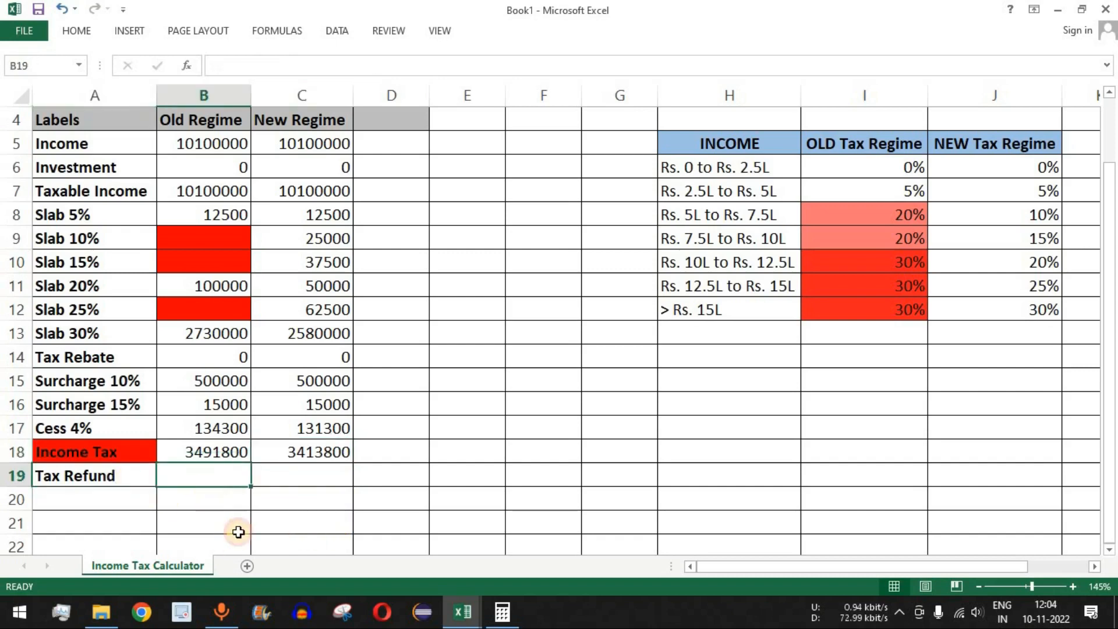
{"action": "left_click", "coordinate": [219, 454]}
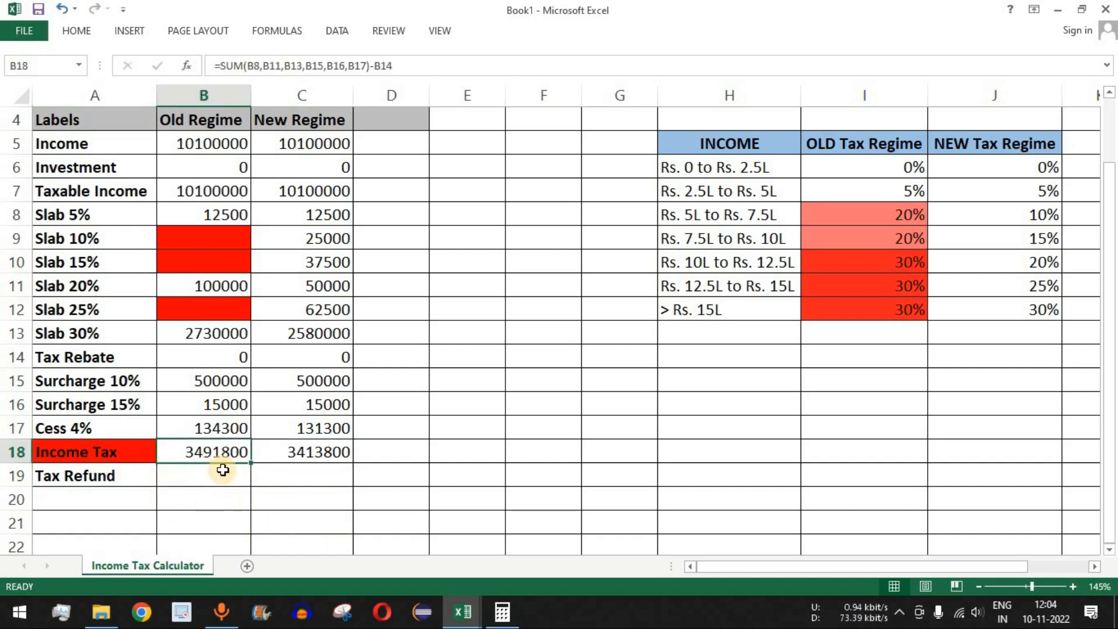
{"action": "left_click_drag", "start_coordinate": [204, 453], "coordinate": [300, 449]}
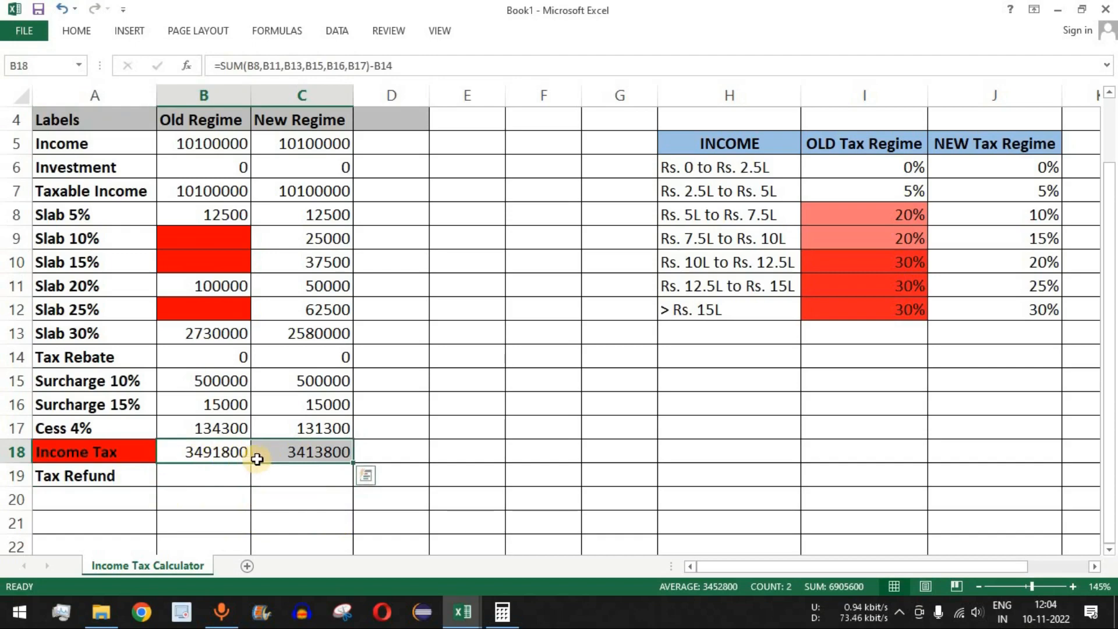
{"action": "scroll", "coordinate": [354, 449], "scroll_direction": "up", "scroll_amount": 1}
{"action": "scroll", "coordinate": [353, 449], "scroll_direction": "up", "scroll_amount": 1}
{"action": "left_click", "coordinate": [227, 166]}
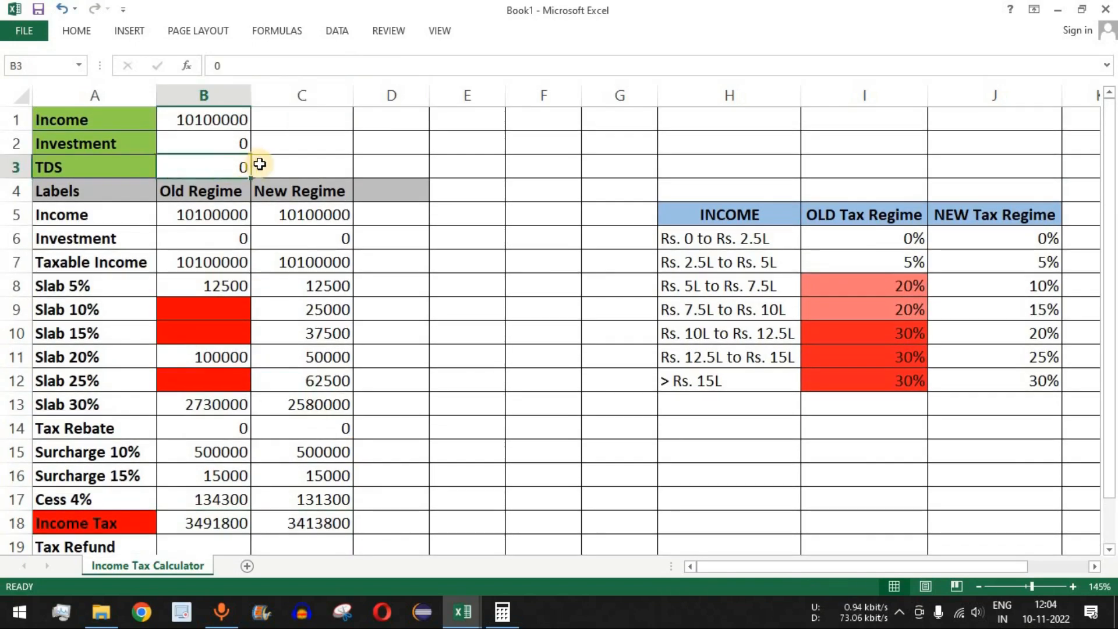
{"action": "scroll", "coordinate": [342, 237], "scroll_direction": "down", "scroll_amount": 3}
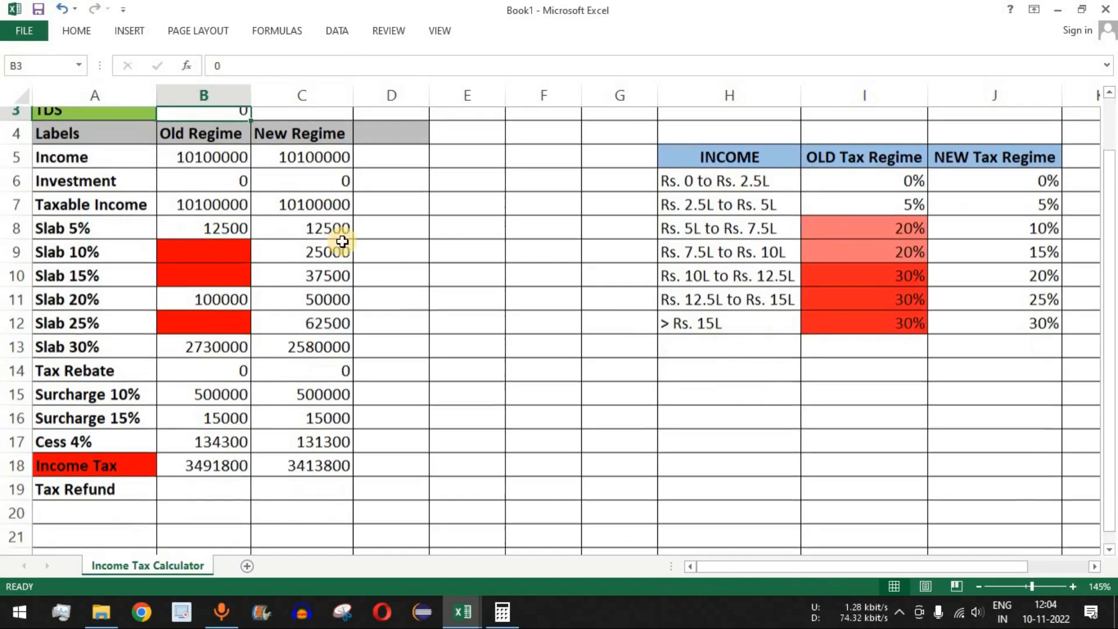
Step: Start the Old Regime tax refund formula in B19 with an IF testing whether TDS exceeds income tax: =IF(B3>B18,
{"action": "left_click", "coordinate": [199, 472]}
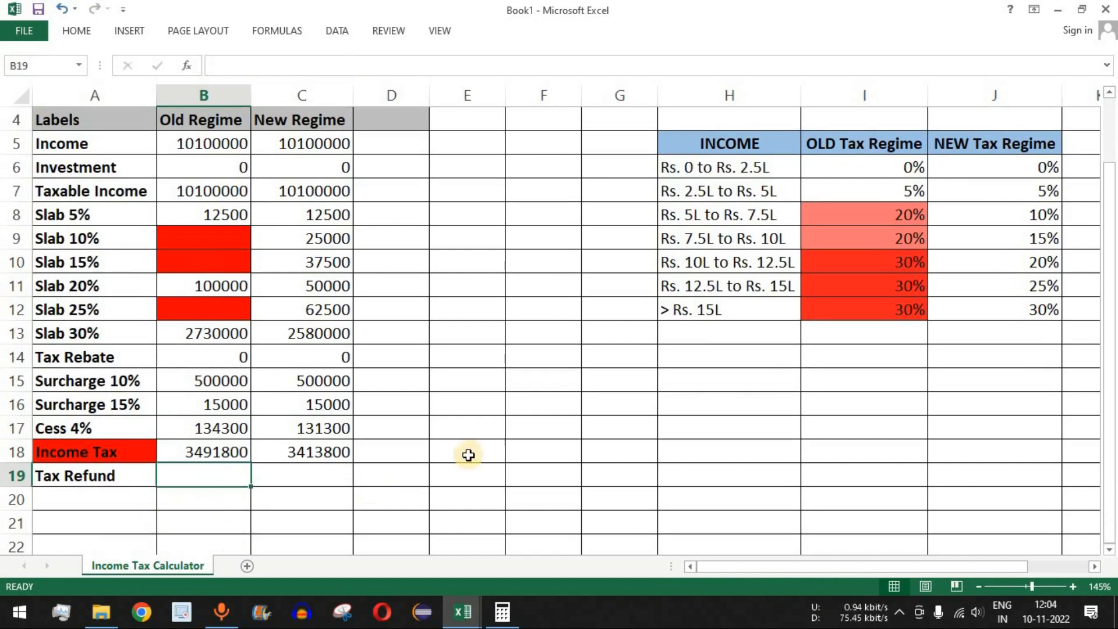
{"action": "type", "text": "=IF("}
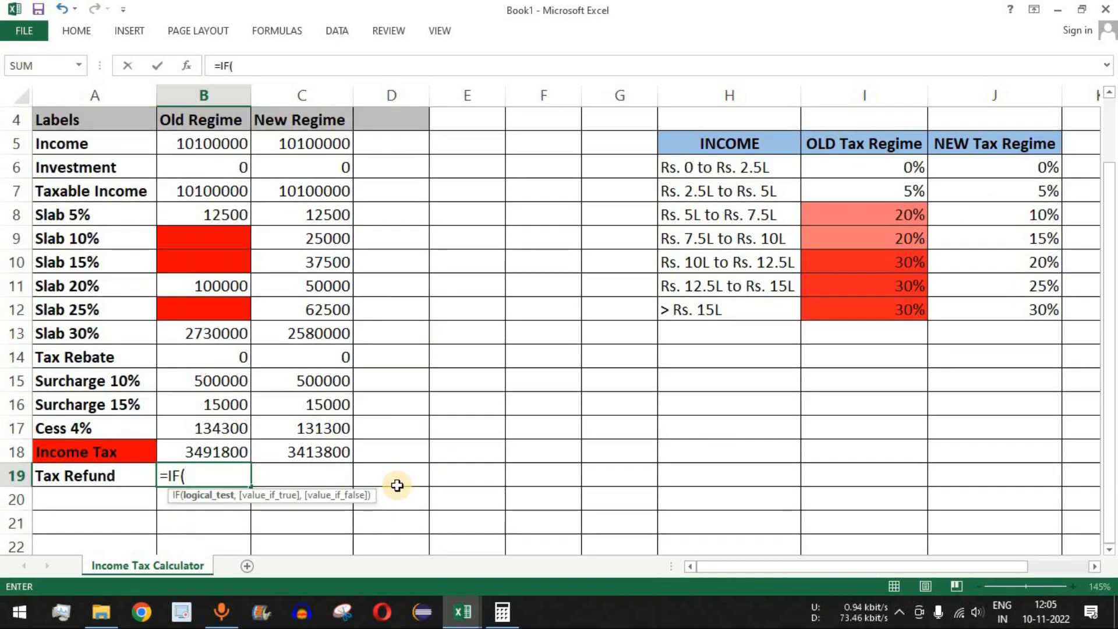
{"action": "scroll", "coordinate": [374, 357], "scroll_direction": "up", "scroll_amount": 1}
{"action": "left_click", "coordinate": [230, 168]}
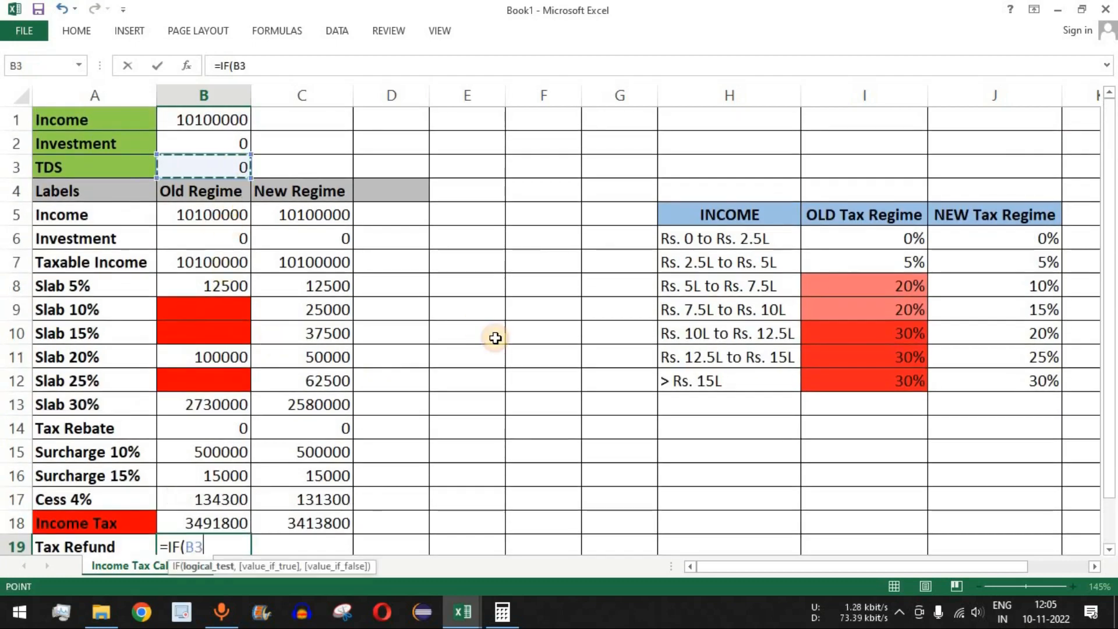
{"action": "type", "text": ">"}
{"action": "scroll", "coordinate": [495, 338], "scroll_direction": "down", "scroll_amount": 1}
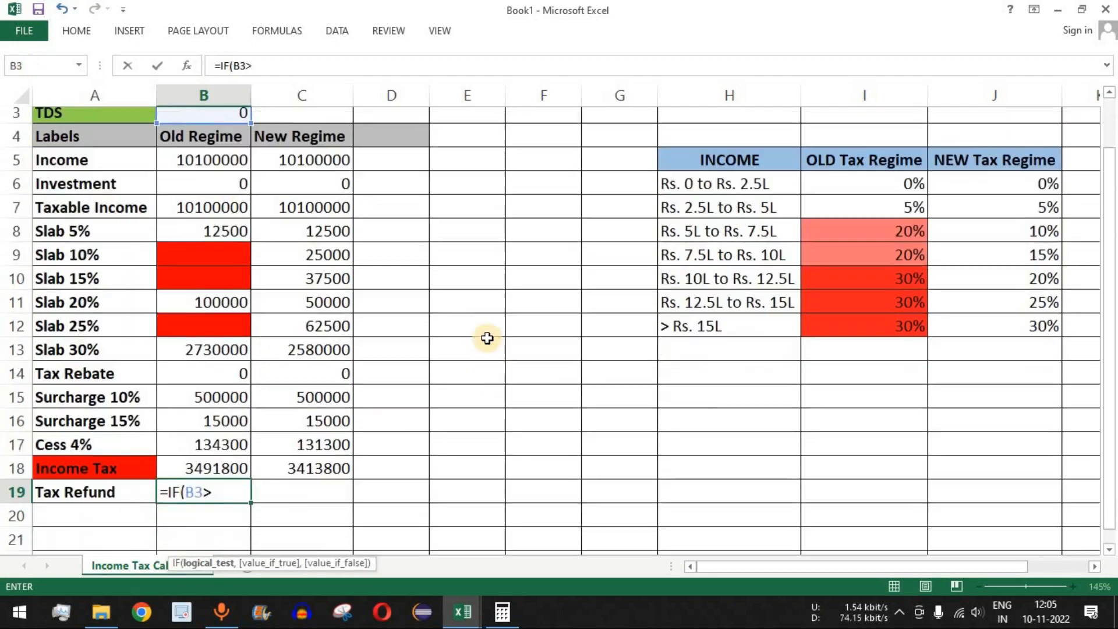
{"action": "left_click", "coordinate": [226, 453]}
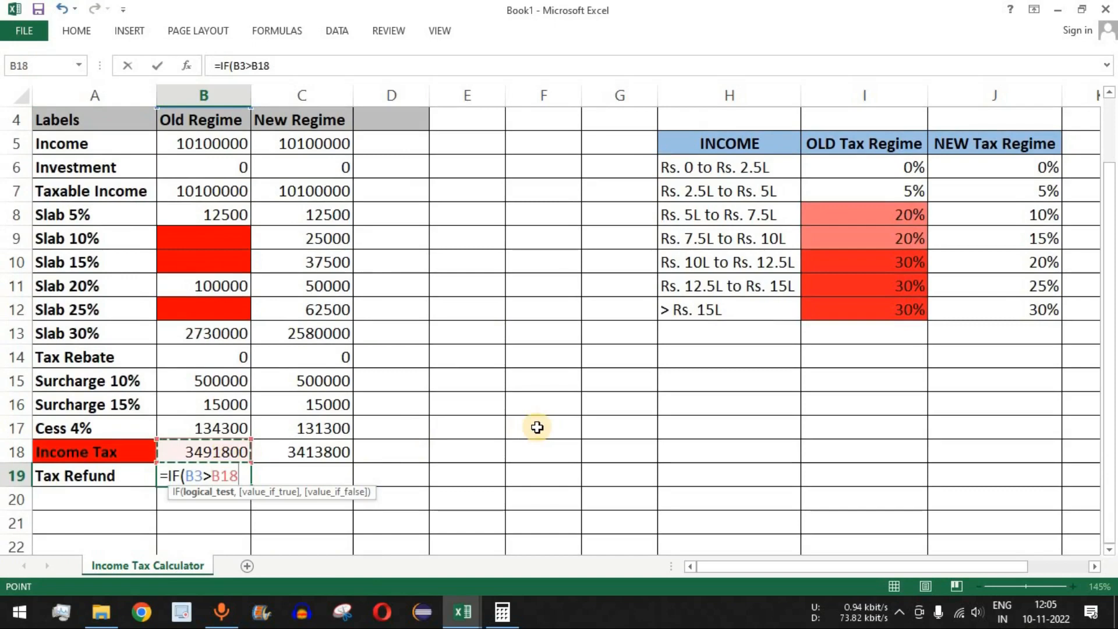
{"action": "type", "text": ","}
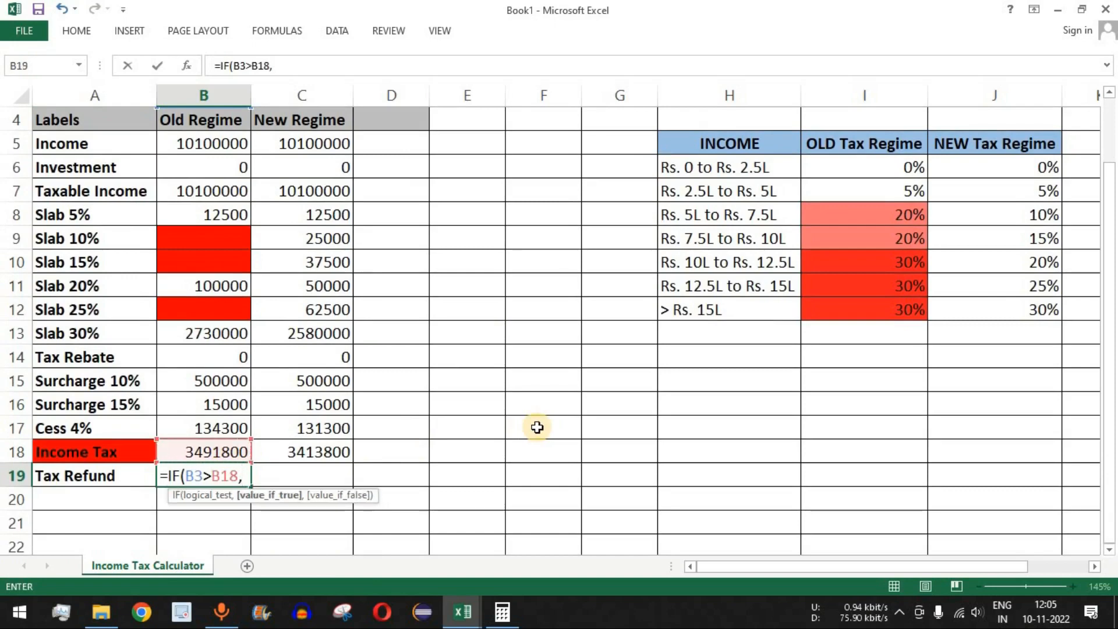
Step: Add TDS minus Old Regime income tax, B3-B18, as the value if true in the B19 refund formula
{"action": "scroll", "coordinate": [524, 420], "scroll_direction": "up", "scroll_amount": 1}
{"action": "left_click", "coordinate": [229, 166]}
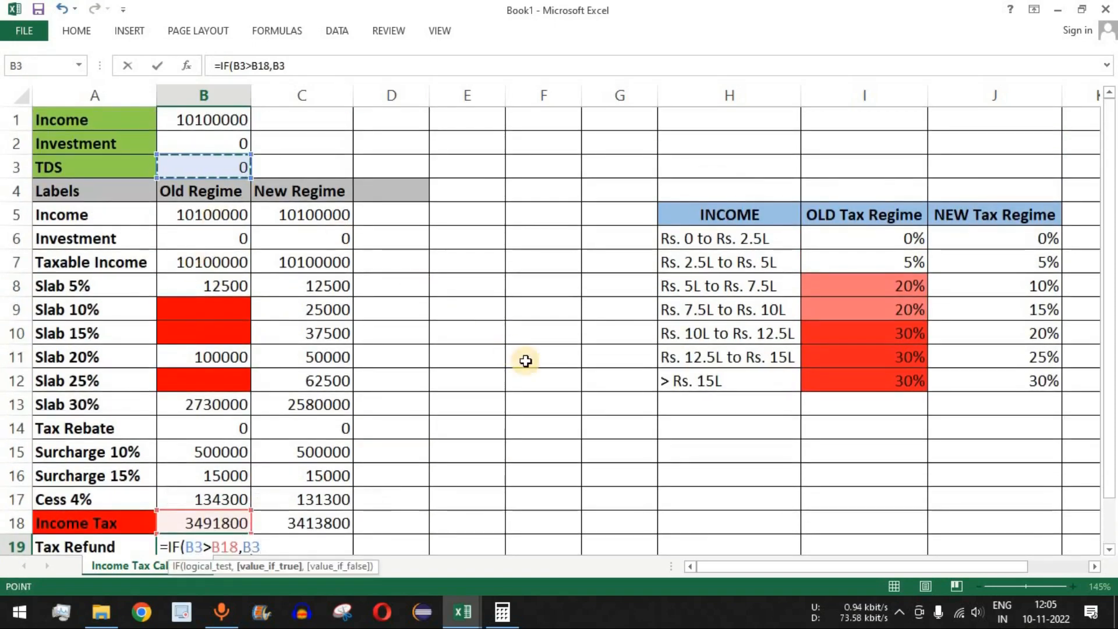
{"action": "type", "text": "-"}
{"action": "scroll", "coordinate": [526, 361], "scroll_direction": "down", "scroll_amount": 1}
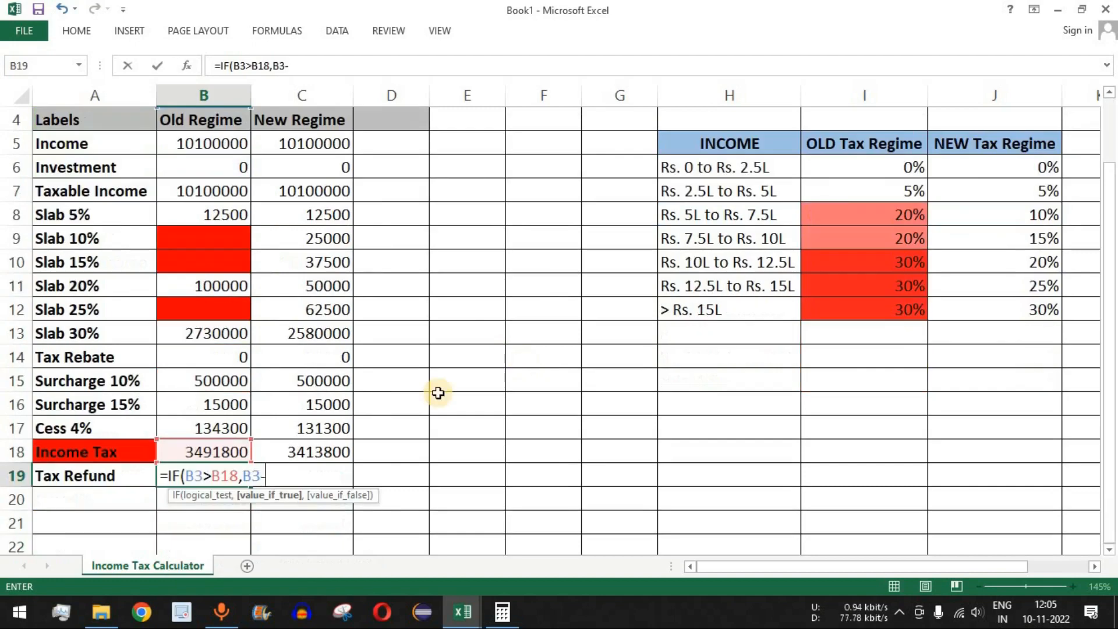
{"action": "left_click", "coordinate": [216, 452]}
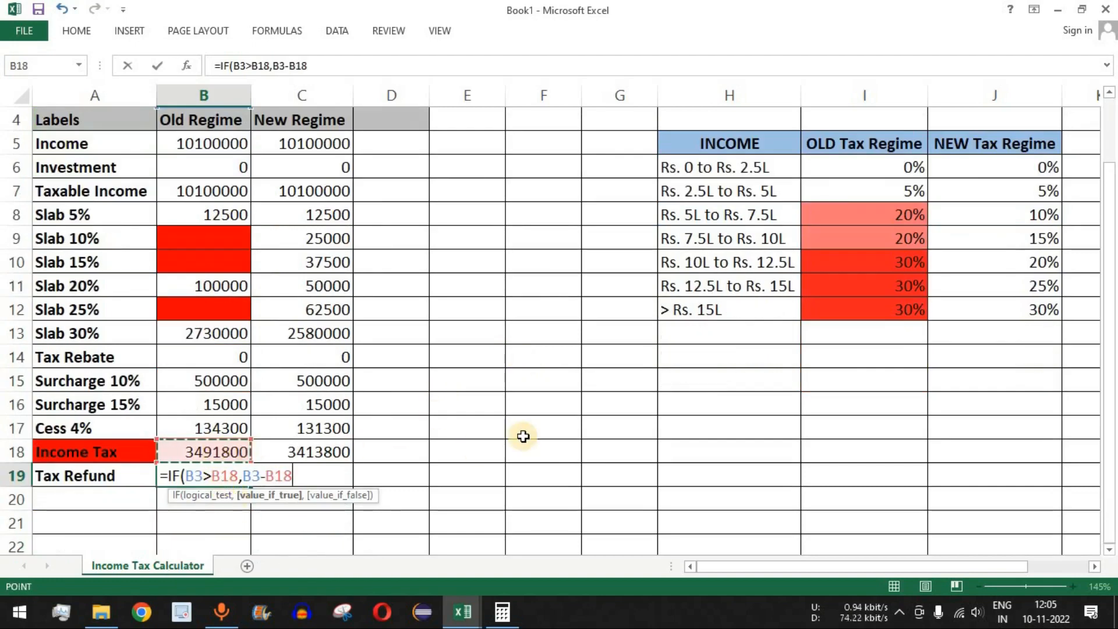
Step: Finish the Old Regime refund formula with 0 as the value if false: =IF(B3>B18,B3-B18,0)
{"action": "scroll", "coordinate": [522, 437], "scroll_direction": "up", "scroll_amount": 1}
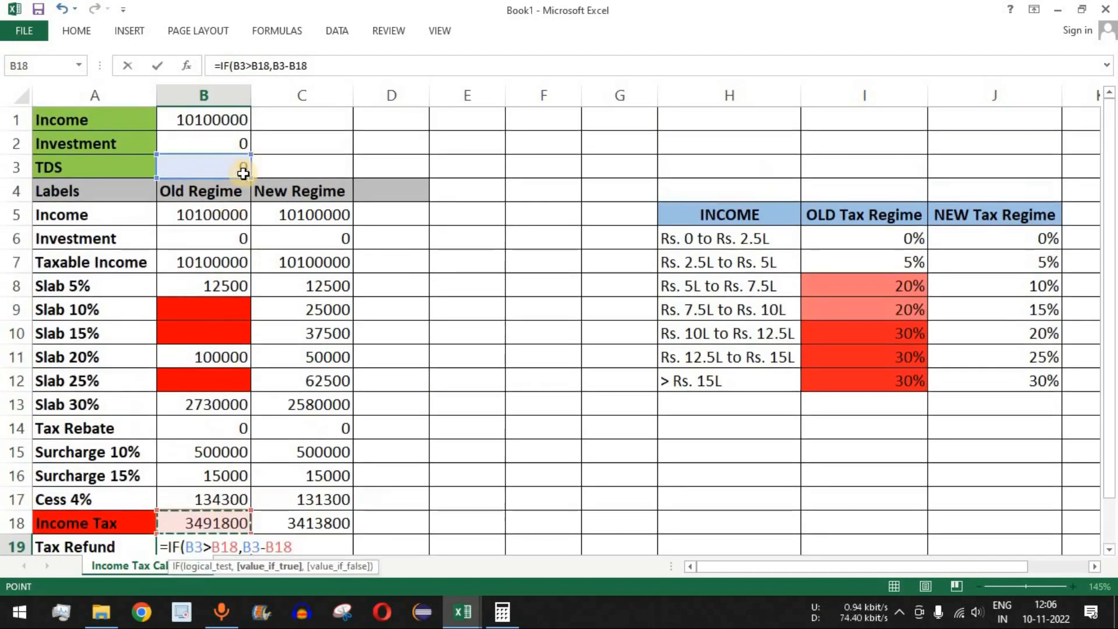
{"action": "scroll", "coordinate": [400, 280], "scroll_direction": "down", "scroll_amount": 2}
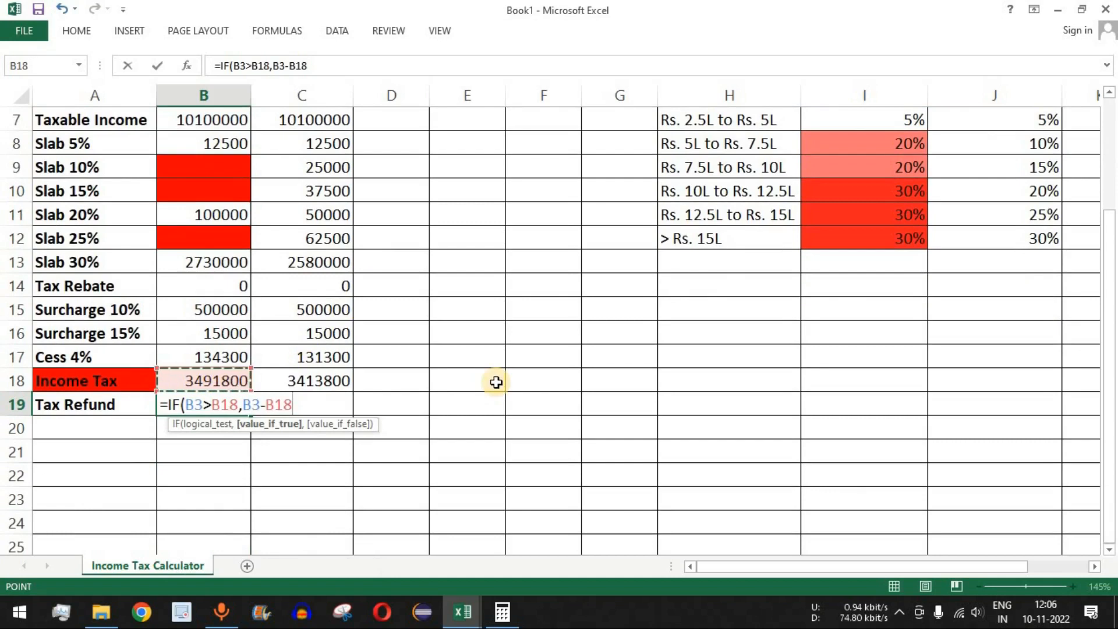
{"action": "type", "text": ","}
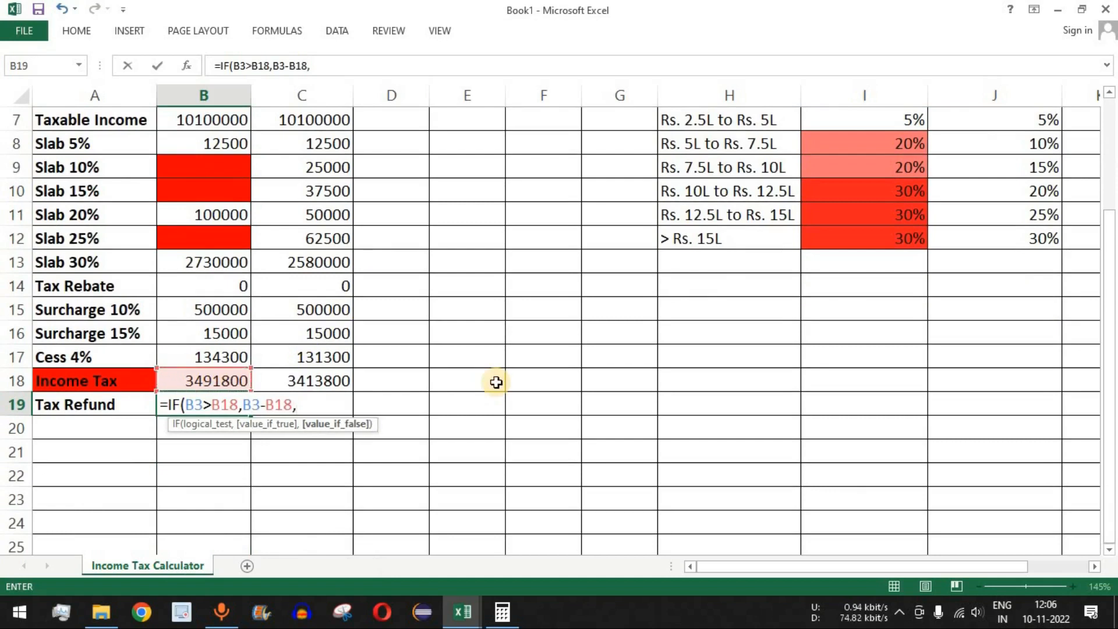
{"action": "type", "text": "0"}
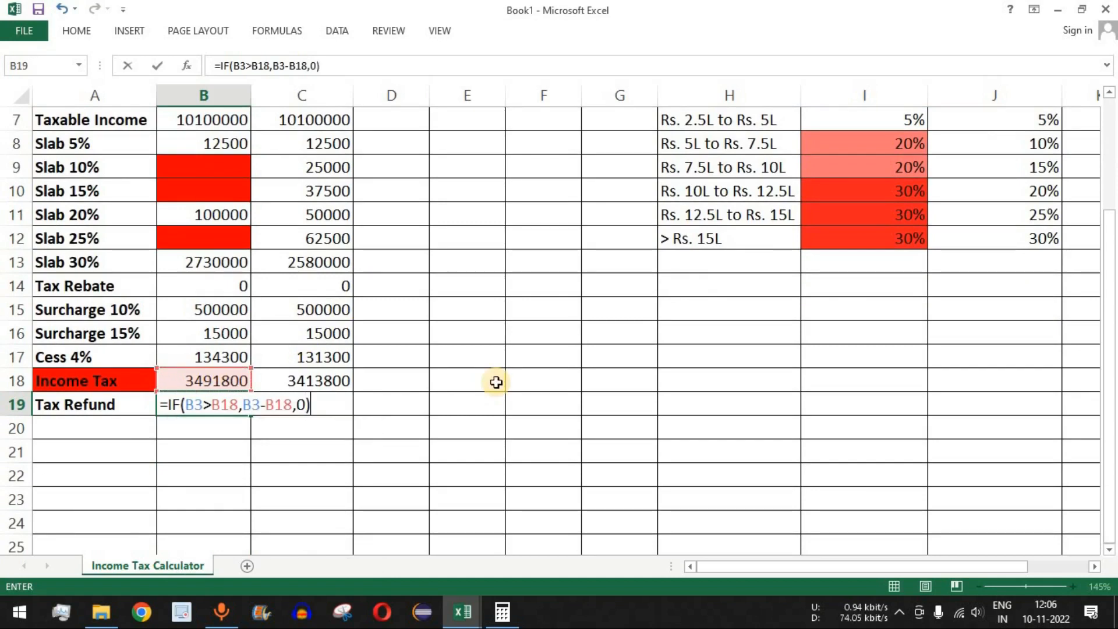
{"action": "key", "text": "Return"}
{"action": "left_click", "coordinate": [204, 403]}
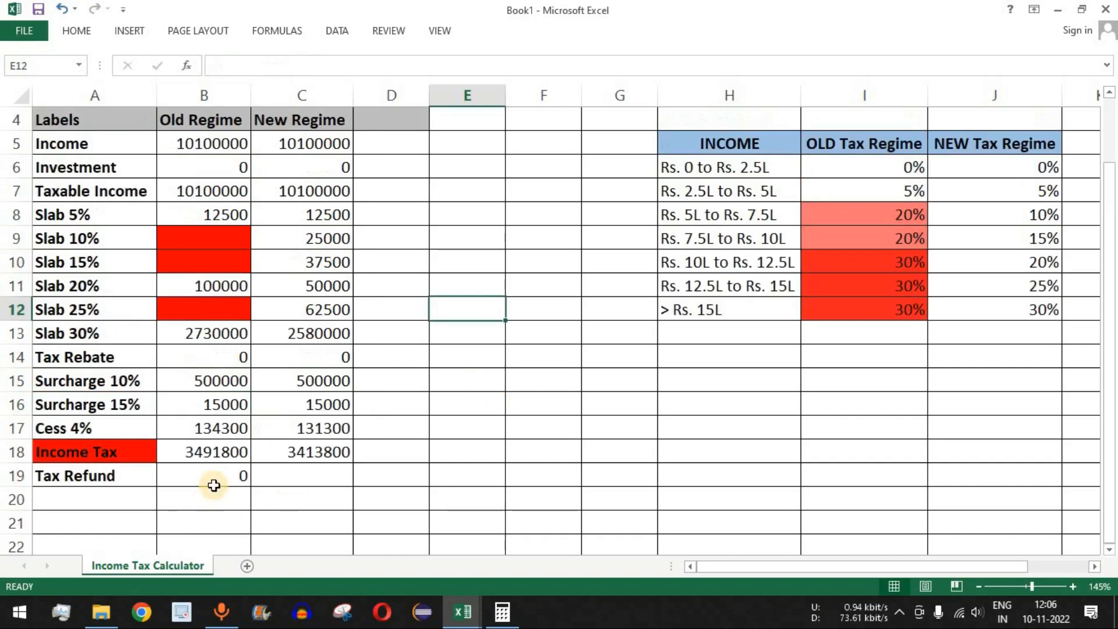
{"action": "left_click", "coordinate": [214, 485]}
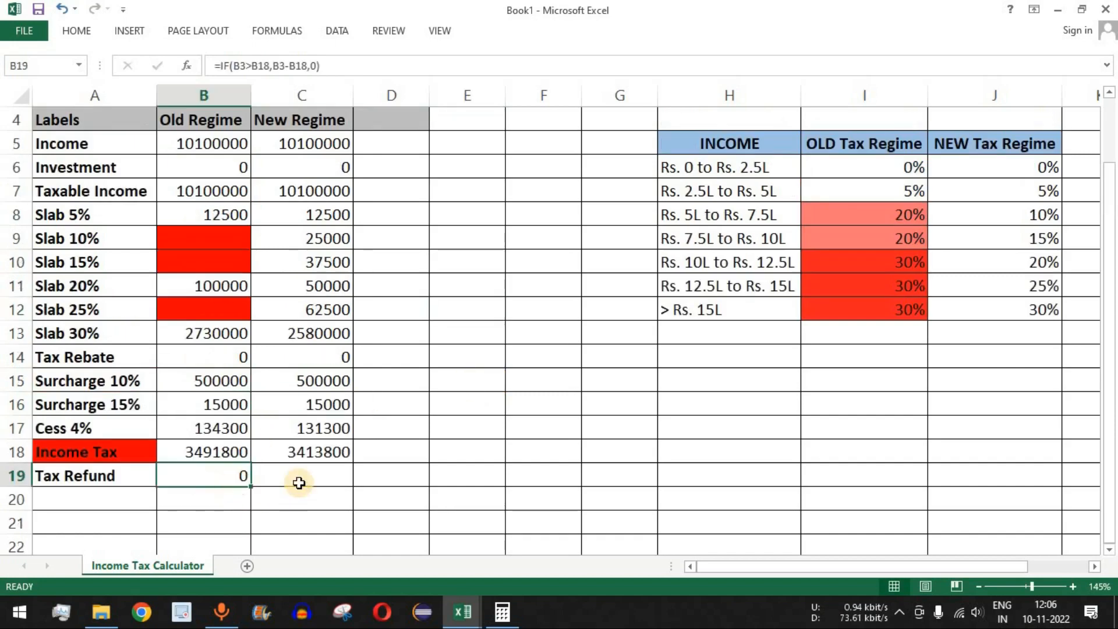
Step: Start the New Regime tax refund formula in C19 with an IF testing whether TDS exceeds income tax: =IF(B3>C18,
{"action": "left_click", "coordinate": [300, 480]}
{"action": "type", "text": "="}
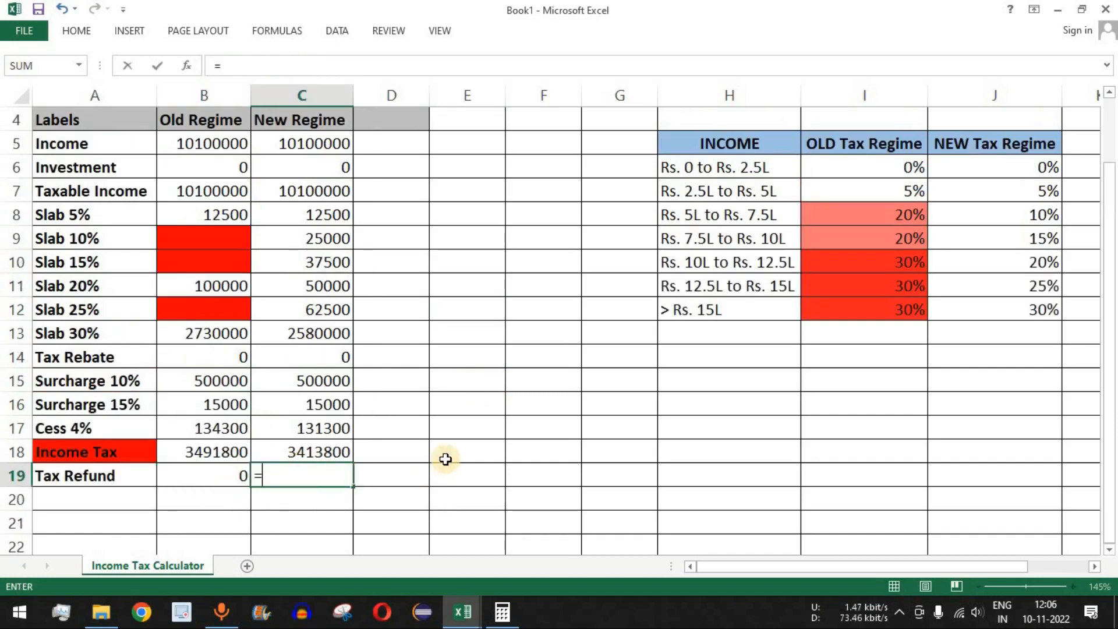
{"action": "key", "text": "Escape"}
{"action": "type", "text": "=IF("}
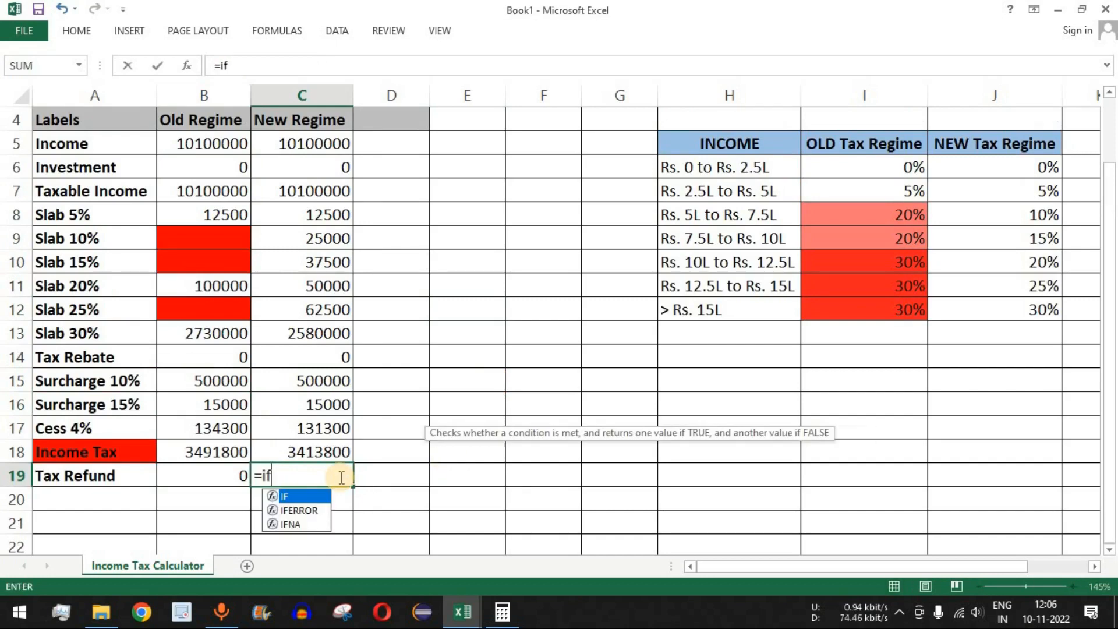
{"action": "scroll", "coordinate": [325, 471], "scroll_direction": "up", "scroll_amount": 1}
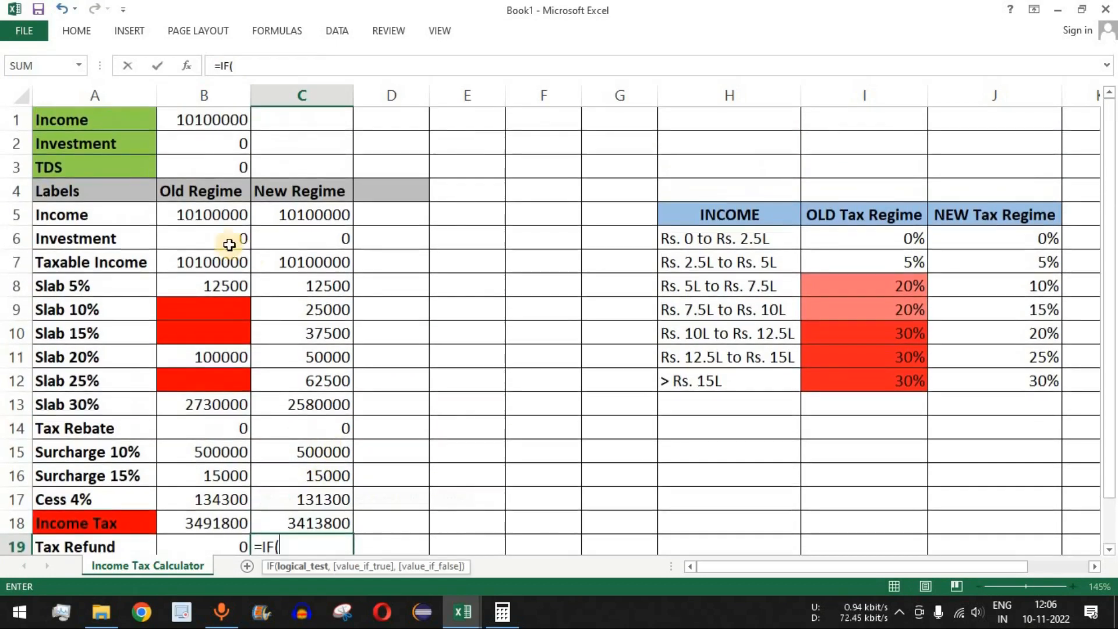
{"action": "left_click", "coordinate": [242, 166]}
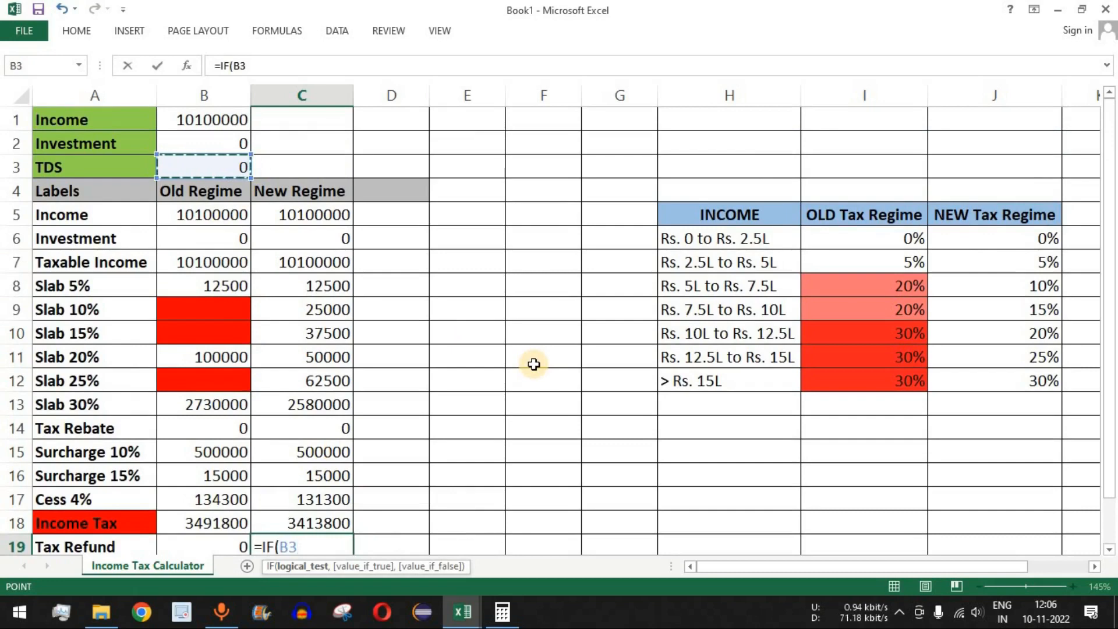
{"action": "type", "text": ">"}
{"action": "scroll", "coordinate": [372, 450], "scroll_direction": "down", "scroll_amount": 1}
{"action": "left_click", "coordinate": [332, 453]}
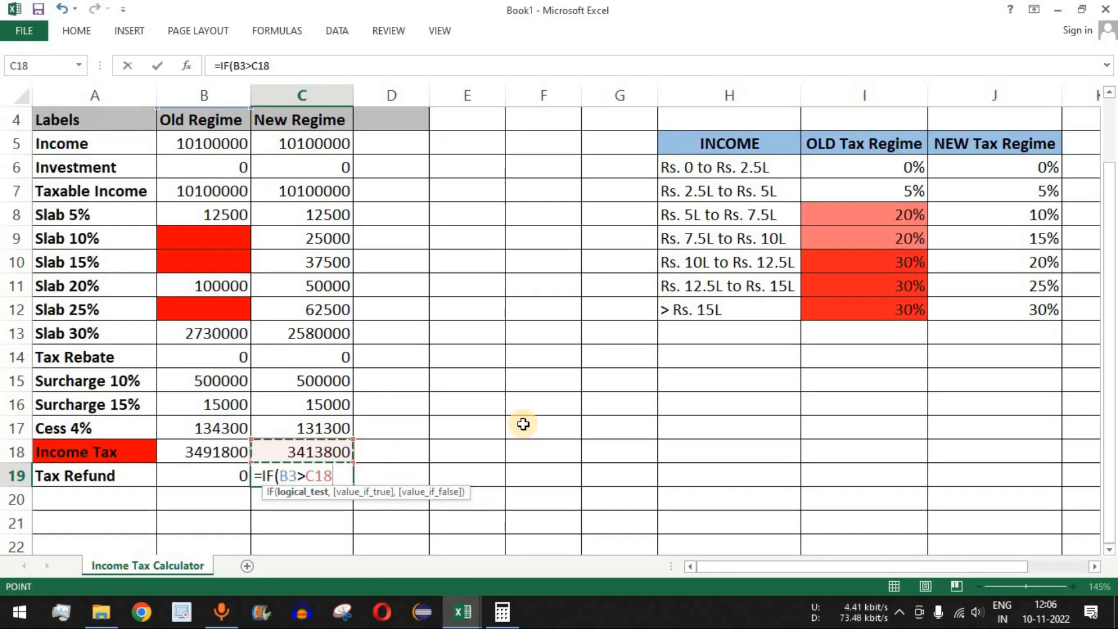
{"action": "type", "text": ","}
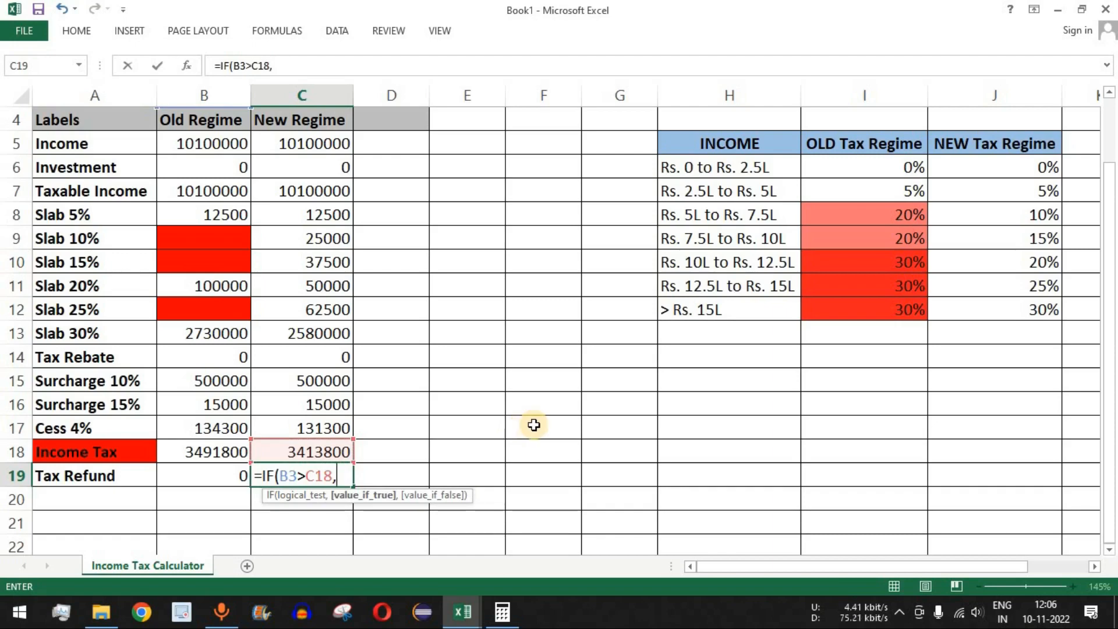
Step: Complete the New Regime refund formula in C19 as =IF(B3>C18,B3-C18,0)
{"action": "scroll", "coordinate": [524, 421], "scroll_direction": "up", "scroll_amount": 1}
{"action": "left_click", "coordinate": [220, 165]}
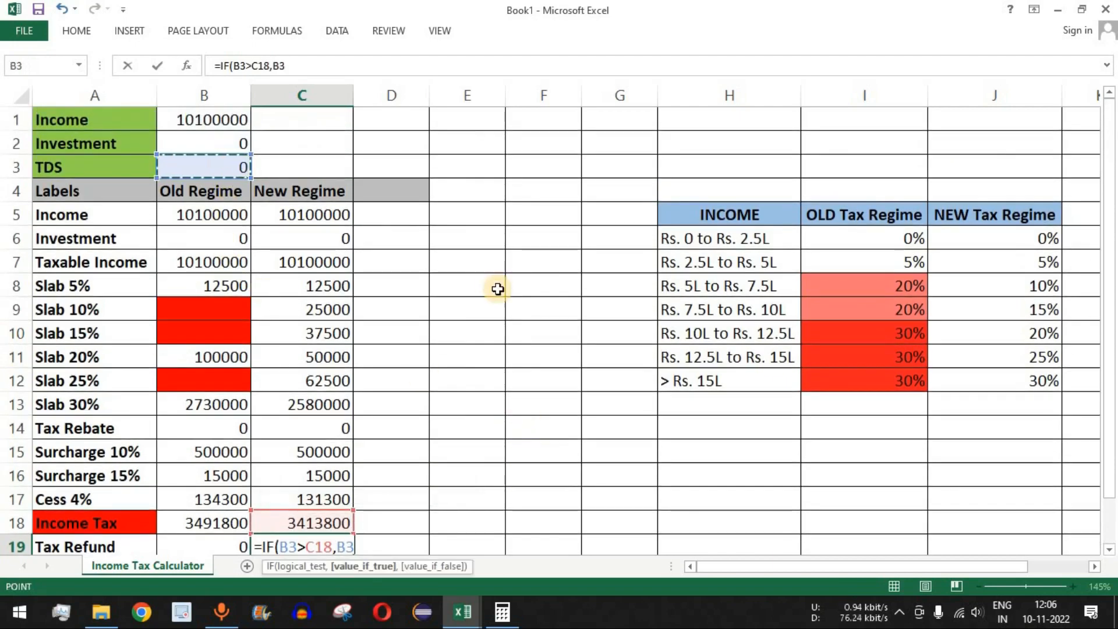
{"action": "type", "text": "-"}
{"action": "scroll", "coordinate": [477, 347], "scroll_direction": "down", "scroll_amount": 1}
{"action": "left_click", "coordinate": [328, 452]}
{"action": "type", "text": ",0"}
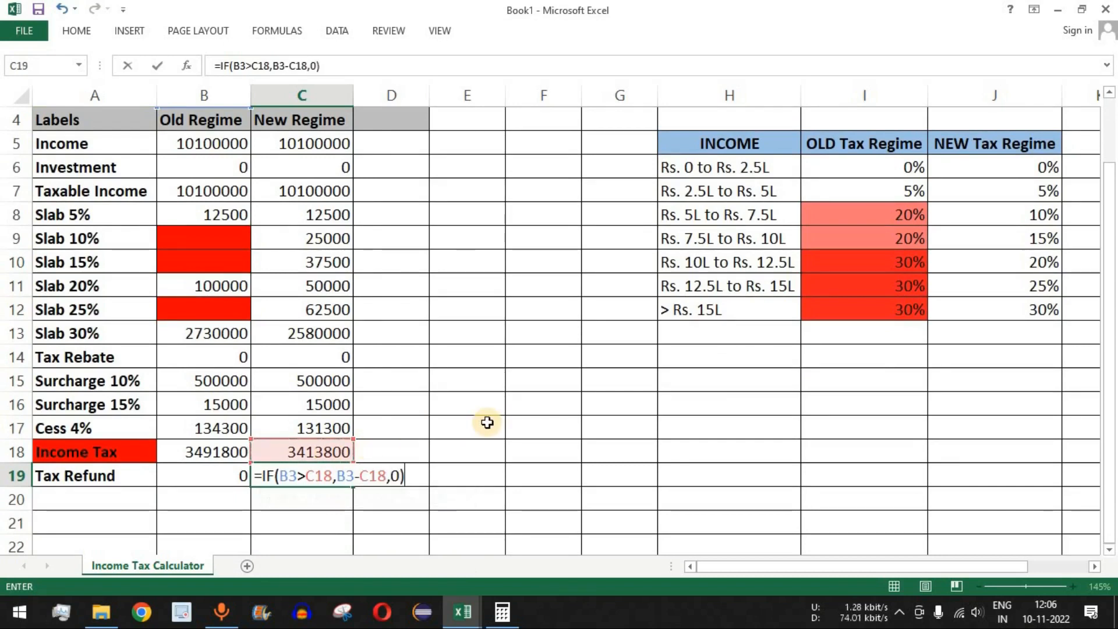
{"action": "key", "text": "Return"}
{"action": "left_click", "coordinate": [337, 477]}
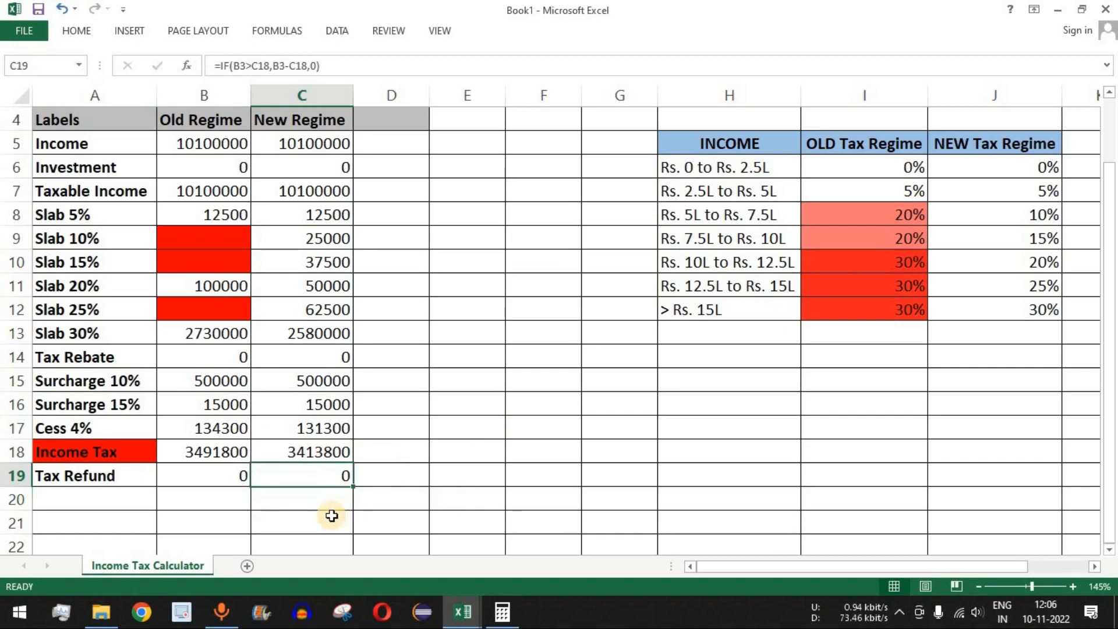
Step: Set the TDS in B3 to 3500000 to test the tax refund formulas
{"action": "left_click_drag", "start_coordinate": [210, 478], "coordinate": [330, 476]}
{"action": "left_click", "coordinate": [225, 476]}
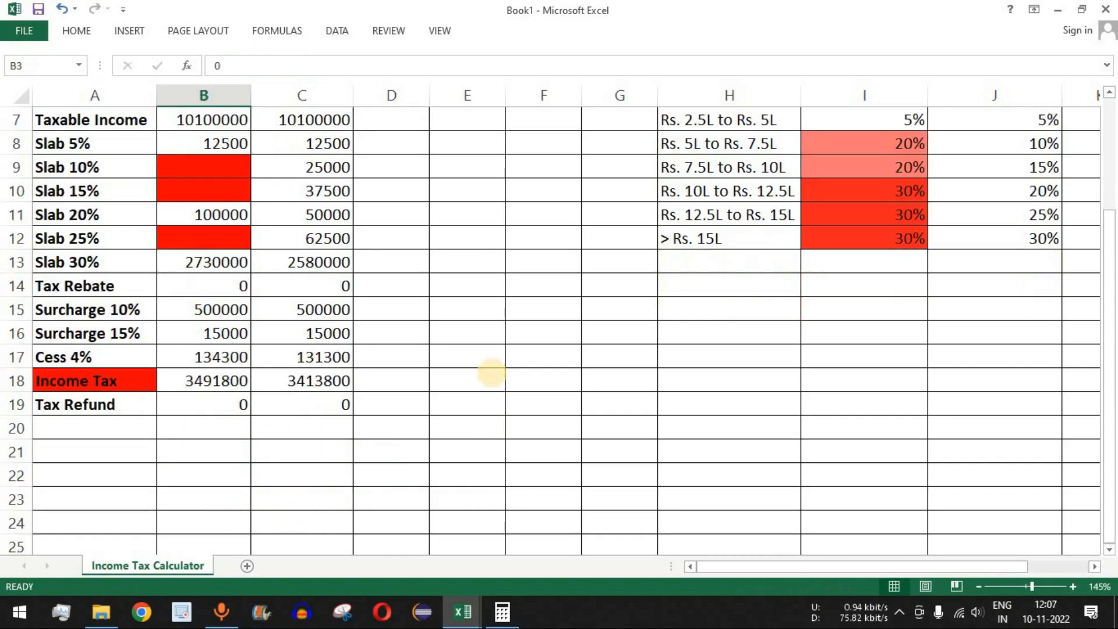
{"action": "scroll", "coordinate": [492, 375], "scroll_direction": "up", "scroll_amount": 2}
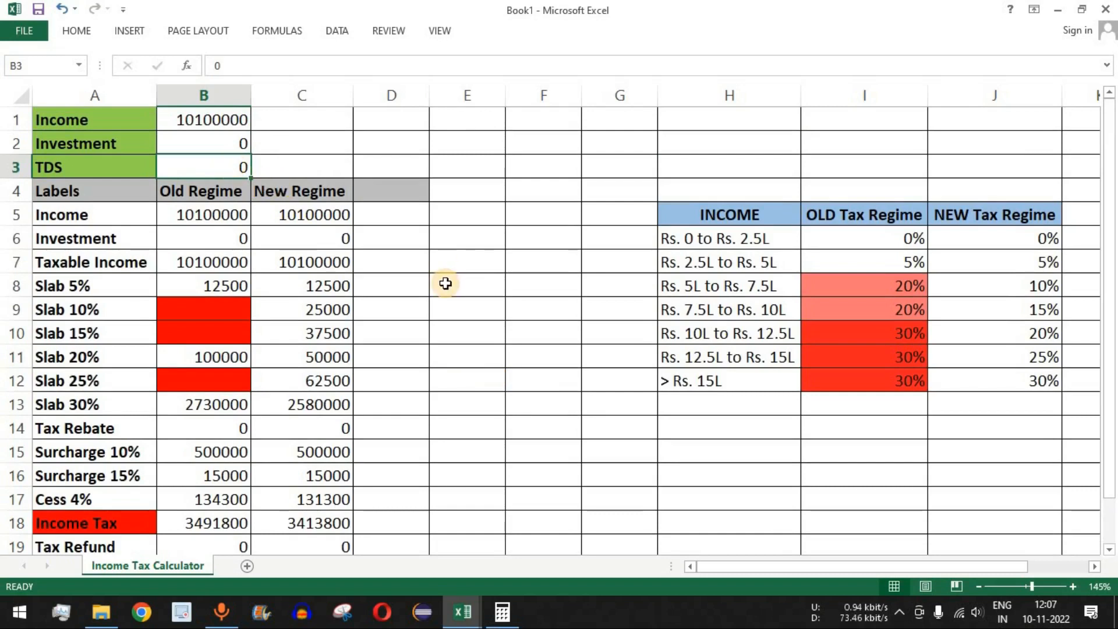
{"action": "type", "text": "3500000"}
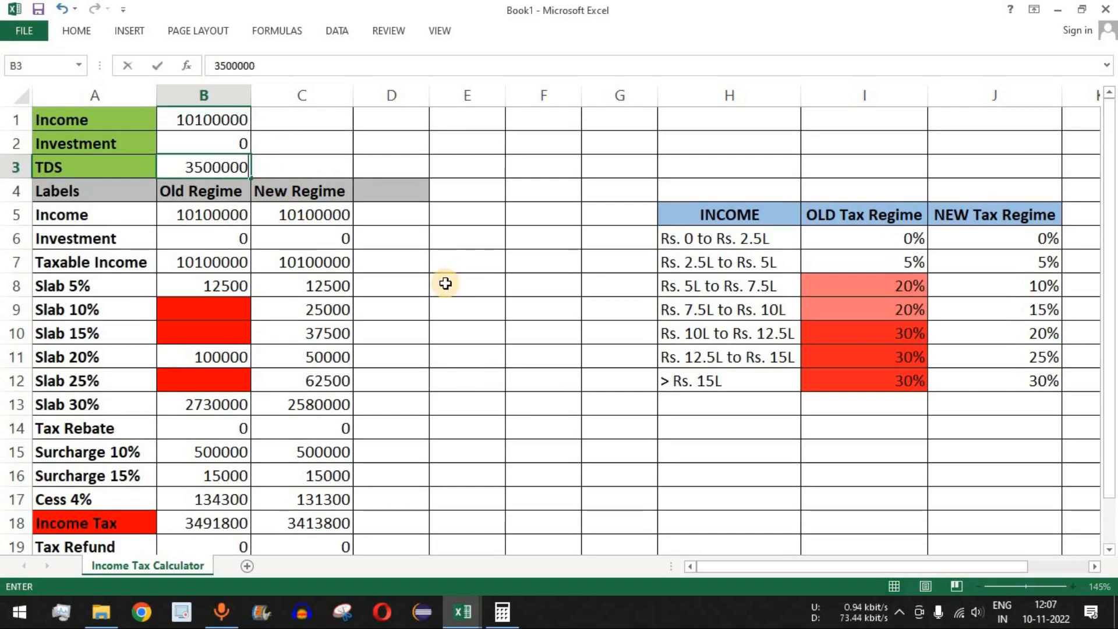
{"action": "key", "text": "Return"}
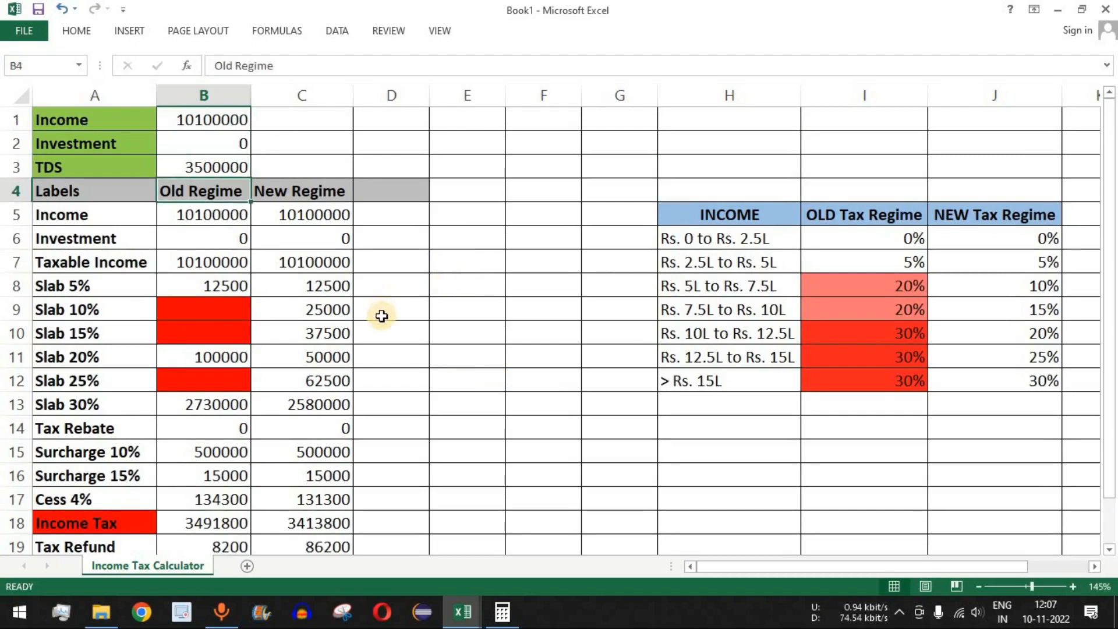
Step: Examine the income tax in B18:C18 and the tax refund in B19:C19 for both regimes
{"action": "scroll", "coordinate": [382, 312], "scroll_direction": "down", "scroll_amount": 1}
{"action": "left_click", "coordinate": [198, 452]}
{"action": "left_click", "coordinate": [314, 452]}
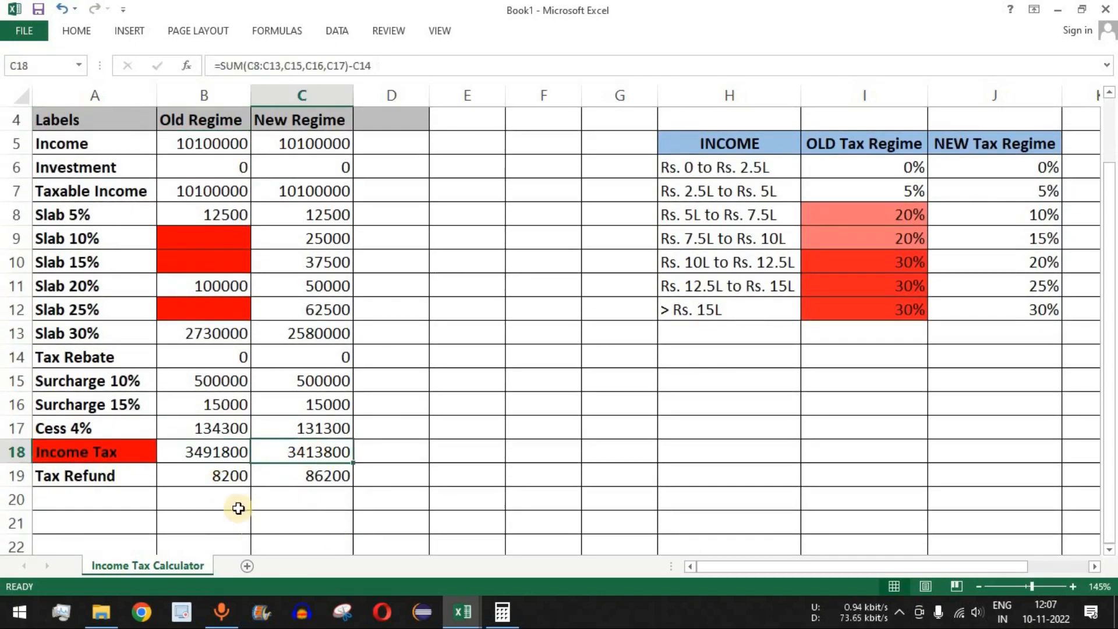
{"action": "left_click", "coordinate": [224, 471]}
{"action": "left_click", "coordinate": [311, 478]}
{"action": "left_click_drag", "start_coordinate": [328, 475], "coordinate": [236, 476]}
{"action": "left_click", "coordinate": [313, 476]}
Step: Reset the TDS in B3 to 0
{"action": "scroll", "coordinate": [205, 511], "scroll_direction": "up", "scroll_amount": 1}
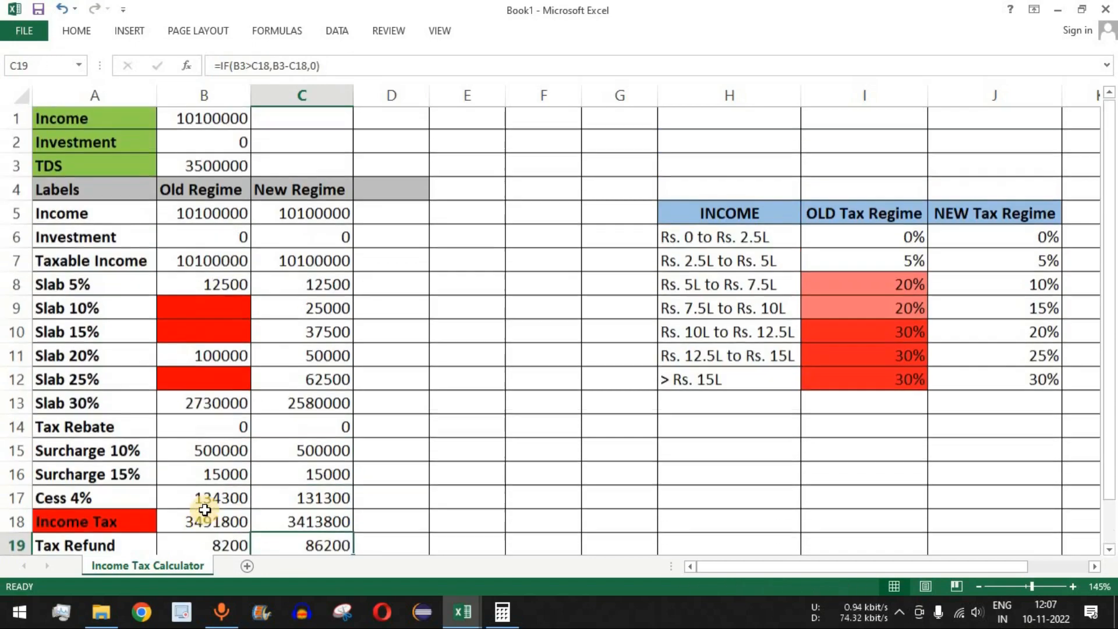
{"action": "left_click", "coordinate": [221, 169]}
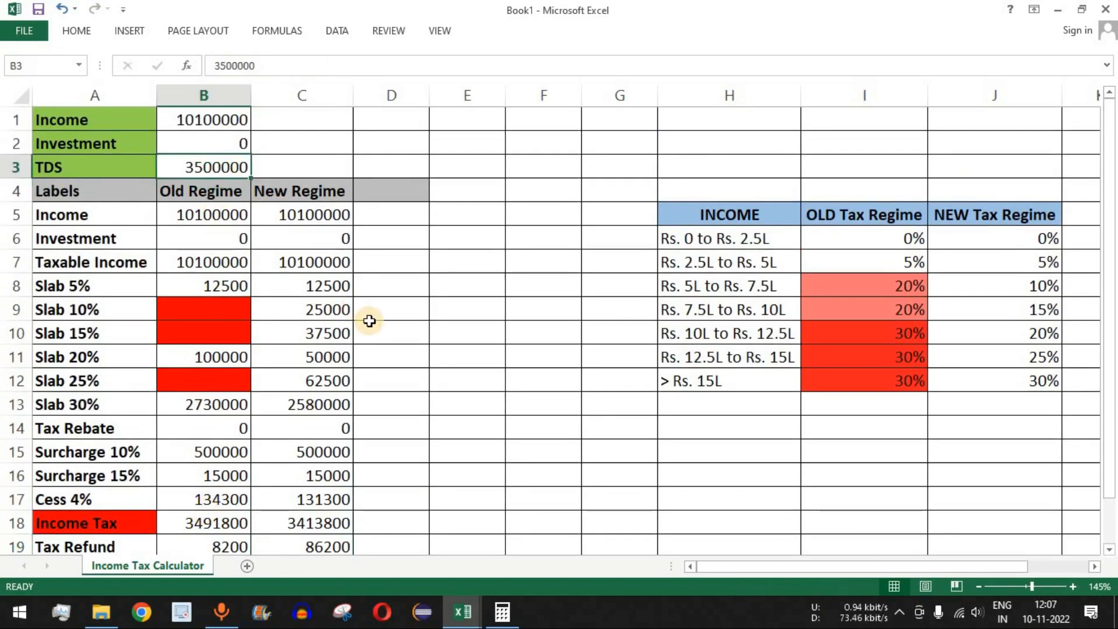
{"action": "type", "text": "0"}
{"action": "key", "text": "Return"}
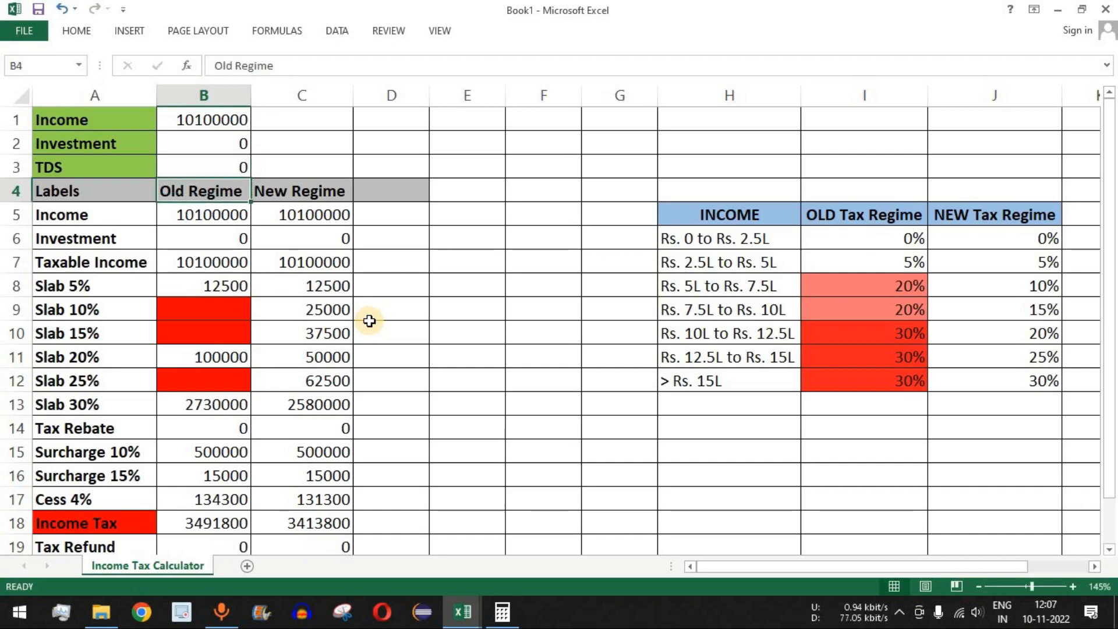
Step: Set the income in B1 to 700000 and the investment in B2 to 50000
{"action": "left_click", "coordinate": [224, 121]}
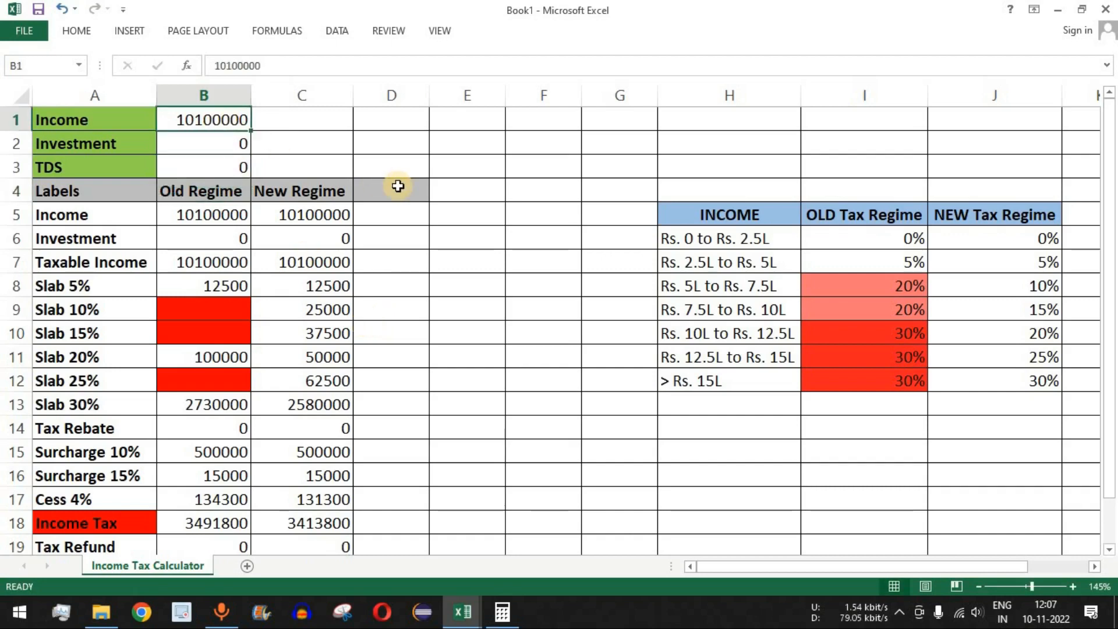
{"action": "type", "text": "700"}
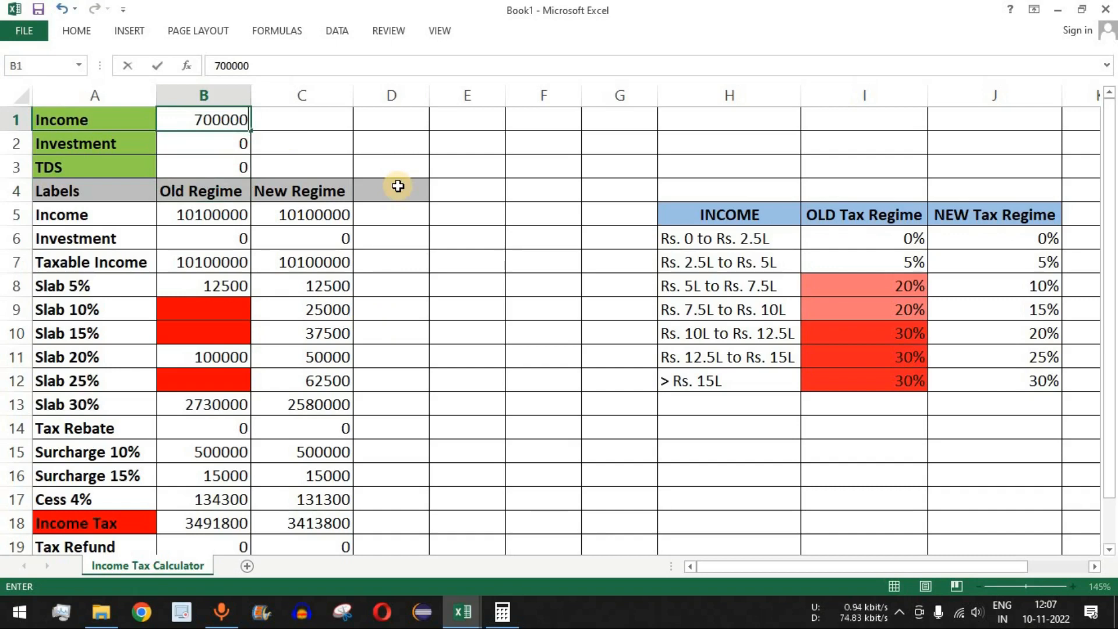
{"action": "key", "text": "Return"}
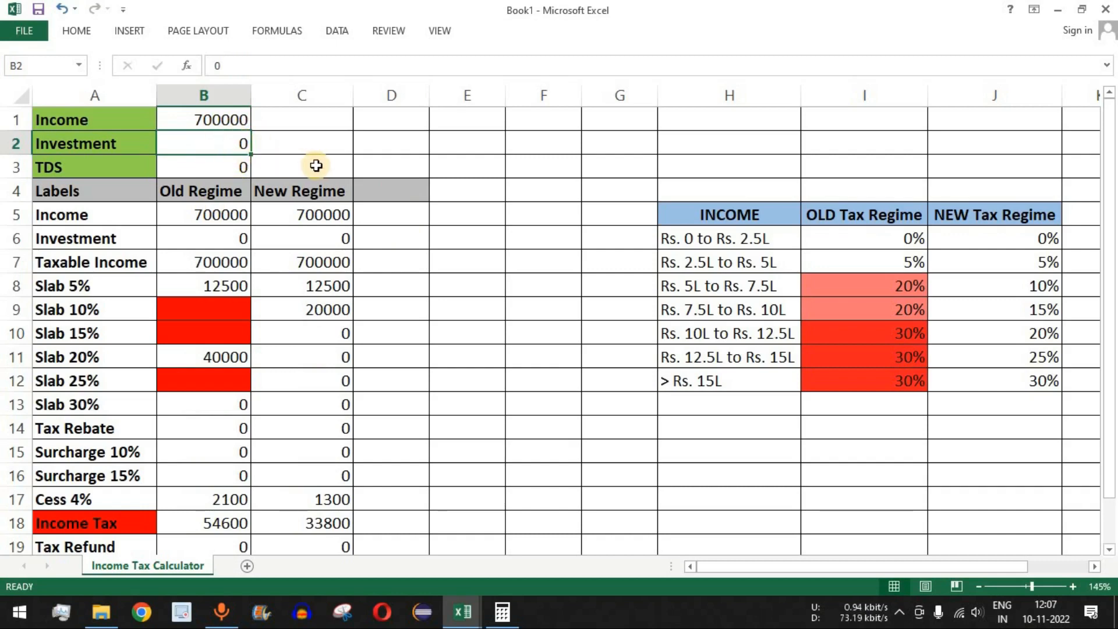
{"action": "type", "text": "50000"}
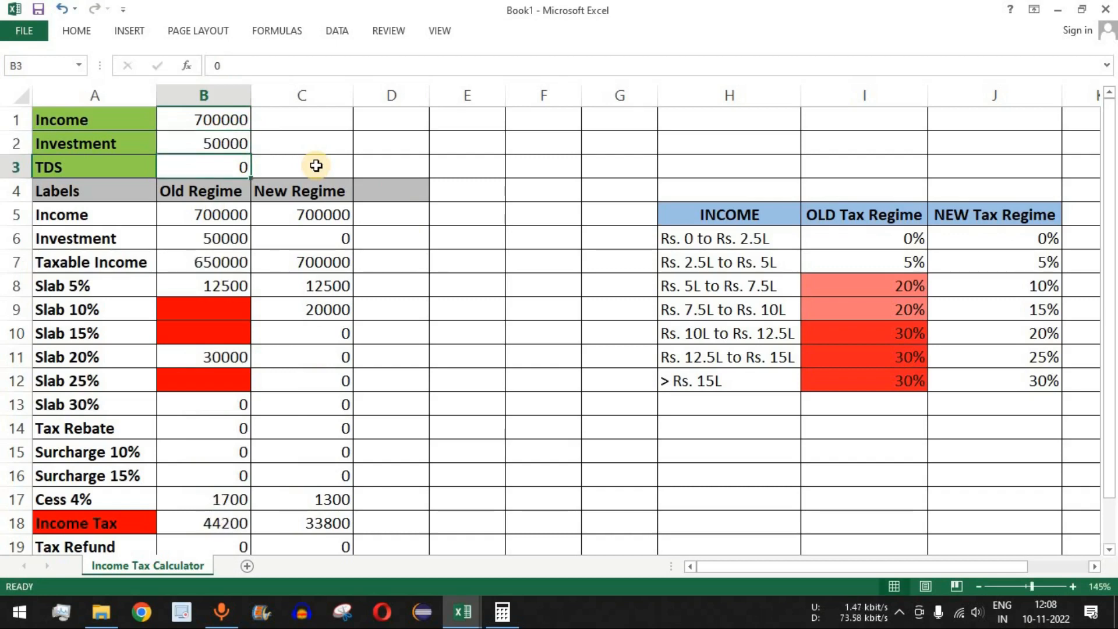
Step: Compare the investment and income tax amounts of the Old and New Regime columns
{"action": "left_click", "coordinate": [174, 238]}
{"action": "left_click_drag", "start_coordinate": [228, 198], "coordinate": [209, 474]}
{"action": "left_click_drag", "start_coordinate": [328, 197], "coordinate": [334, 249]}
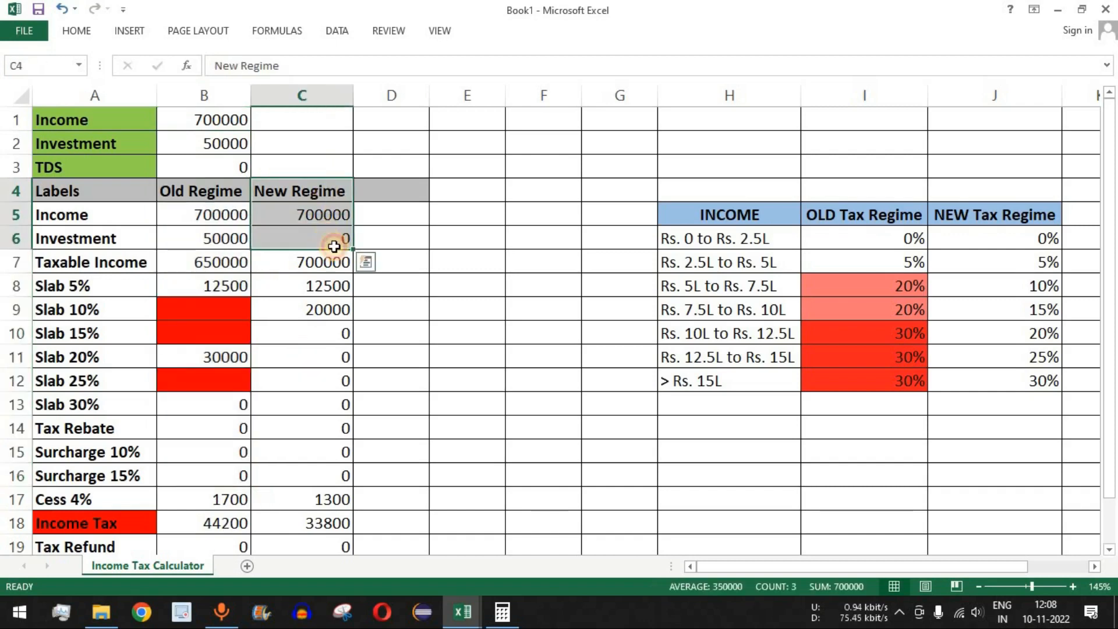
{"action": "left_click", "coordinate": [326, 248]}
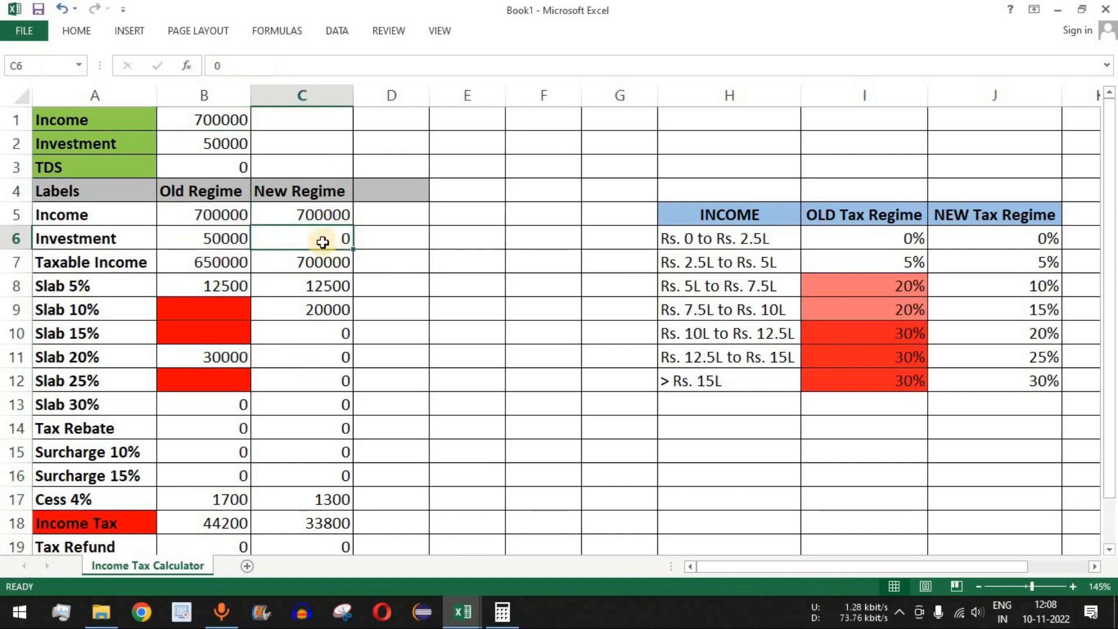
{"action": "scroll", "coordinate": [205, 316], "scroll_direction": "down", "scroll_amount": 2}
{"action": "left_click", "coordinate": [243, 385]}
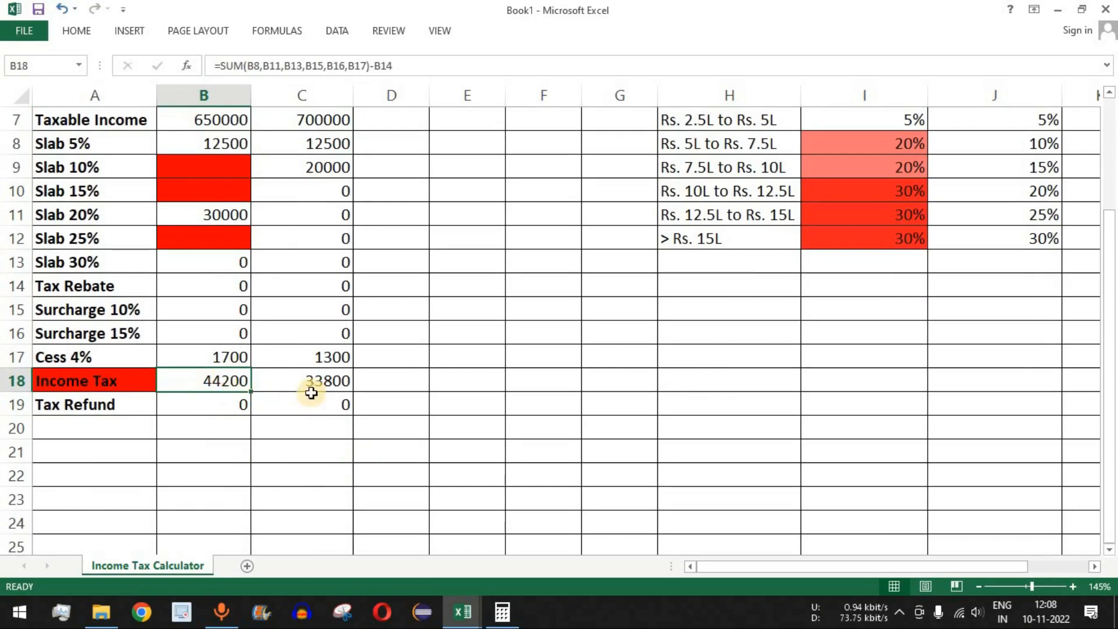
{"action": "left_click", "coordinate": [331, 379]}
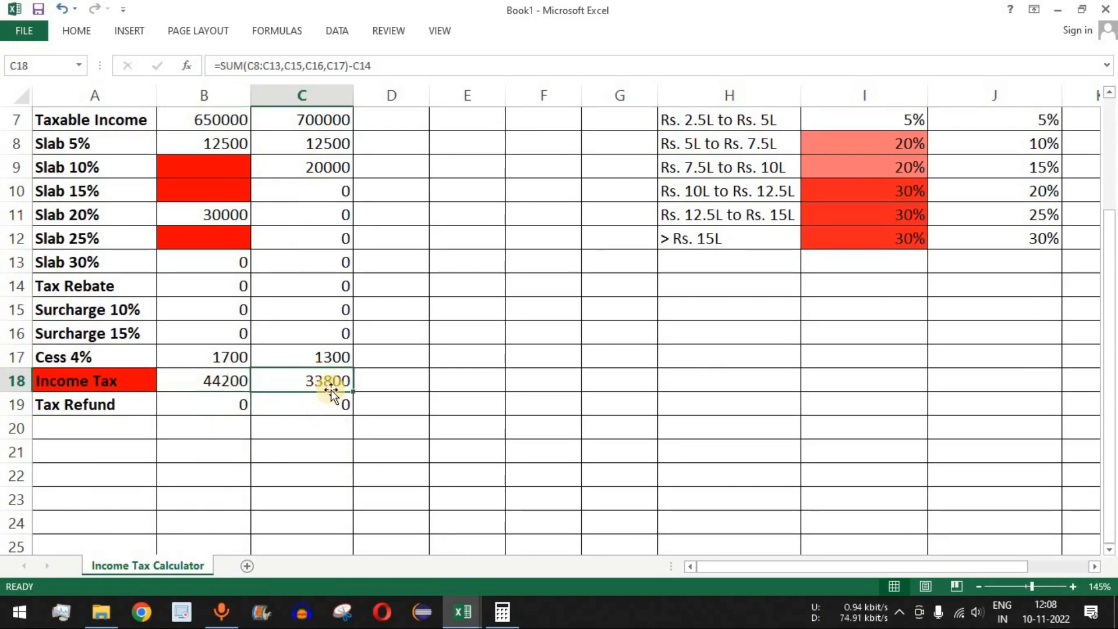
{"action": "scroll", "coordinate": [349, 355], "scroll_direction": "up", "scroll_amount": 1}
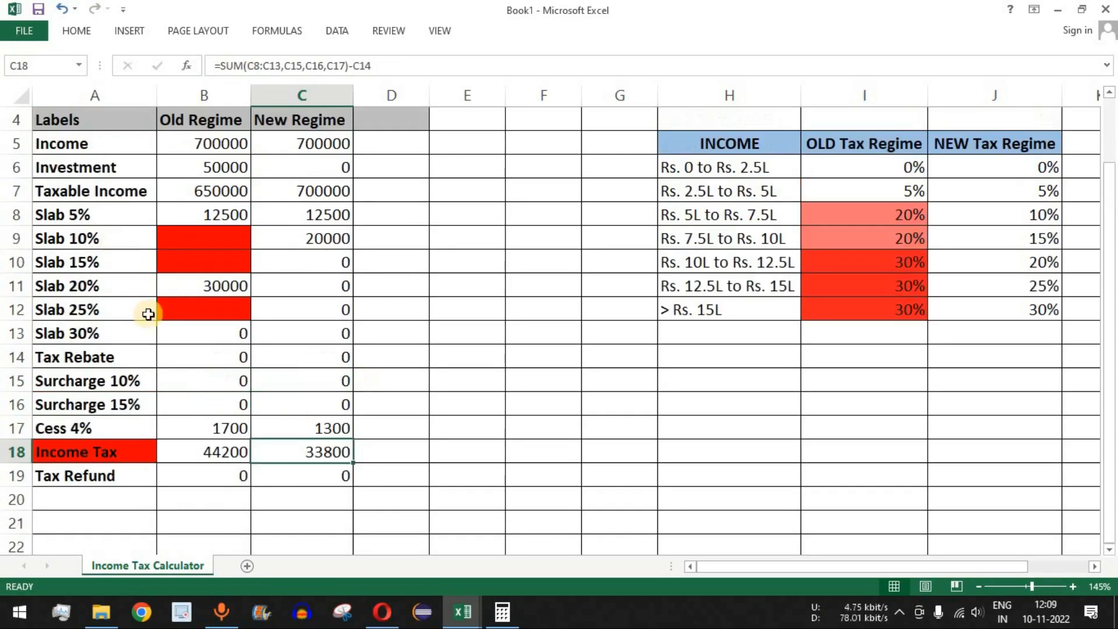
Step: Switch to the Opera browser, search Google for "fincalc blog" and open the FinCalC Blog home page
{"action": "left_click_drag", "start_coordinate": [208, 452], "coordinate": [308, 453]}
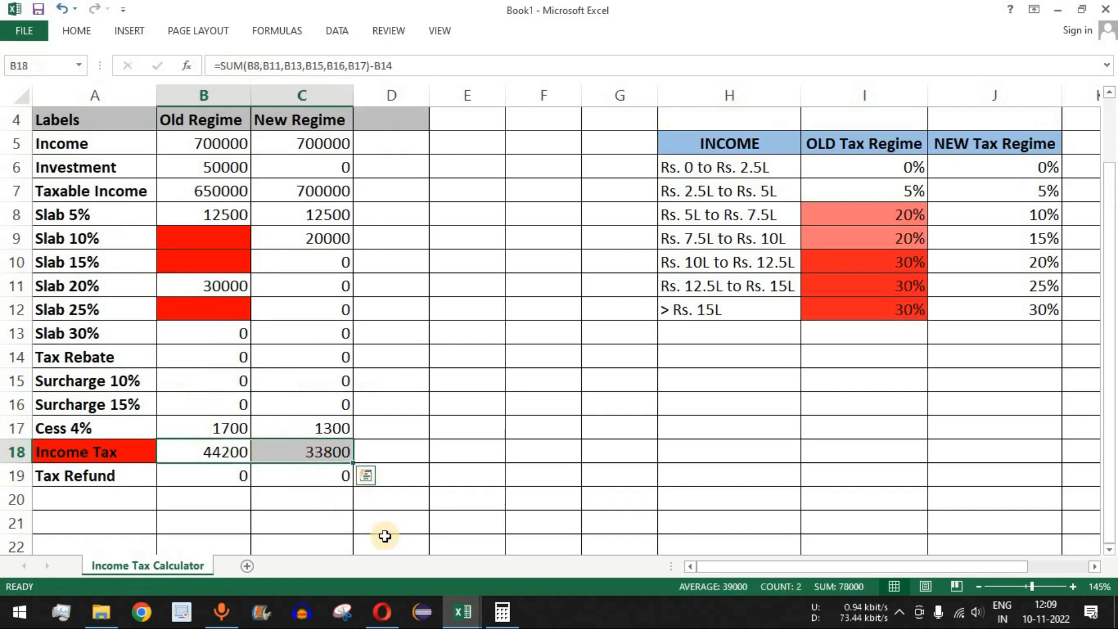
{"action": "left_click", "coordinate": [385, 612]}
{"action": "left_click", "coordinate": [424, 156]}
{"action": "type", "text": "fincal"}
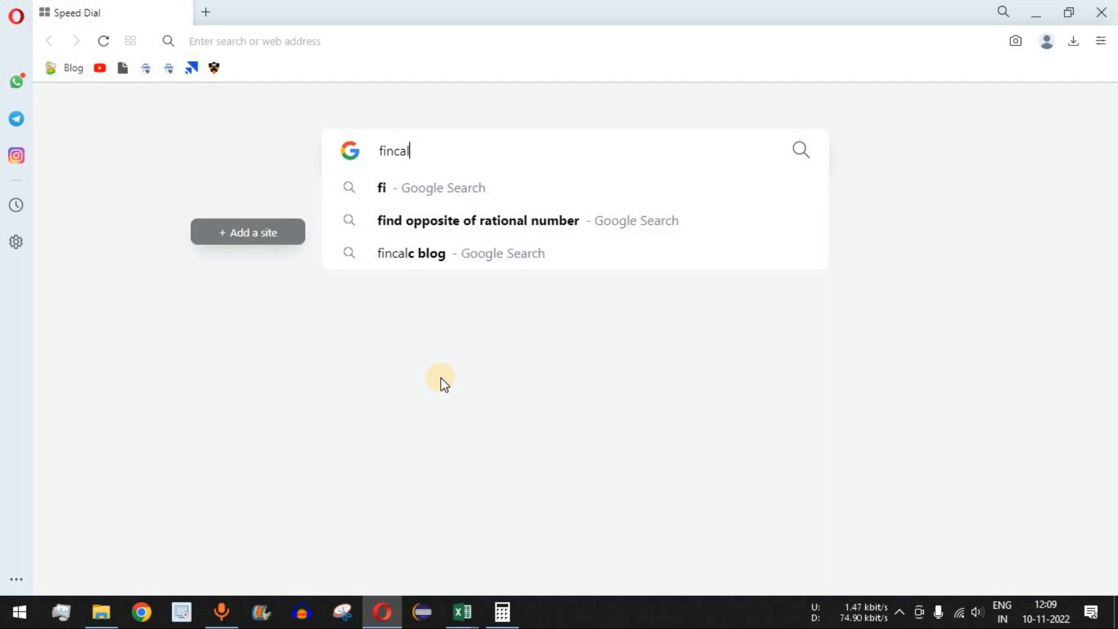
{"action": "type", "text": "c blog"}
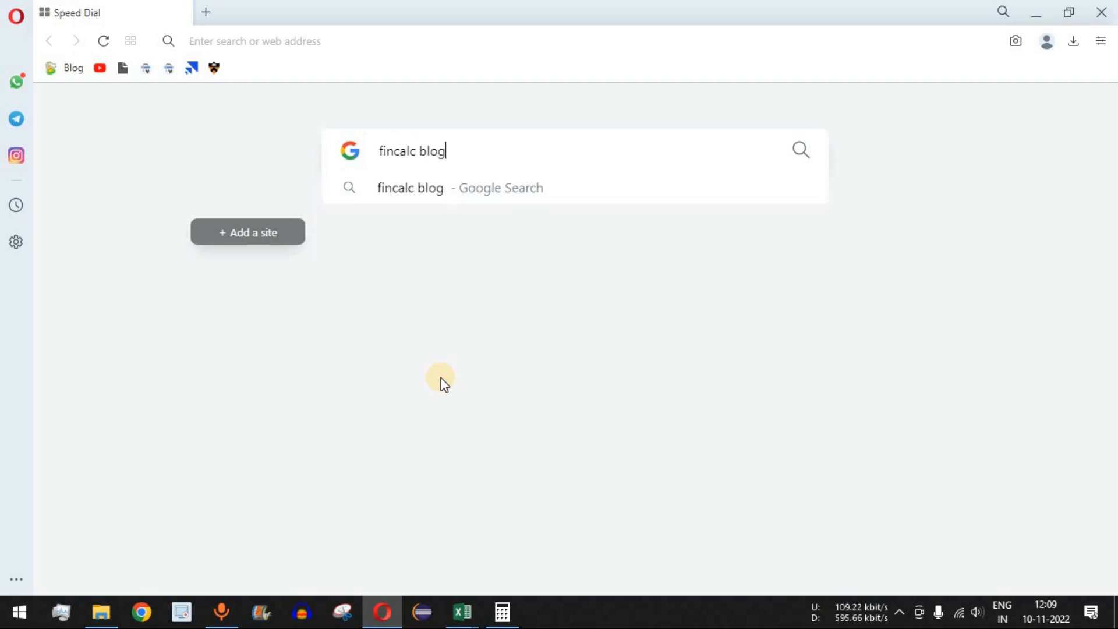
{"action": "key", "text": "Return"}
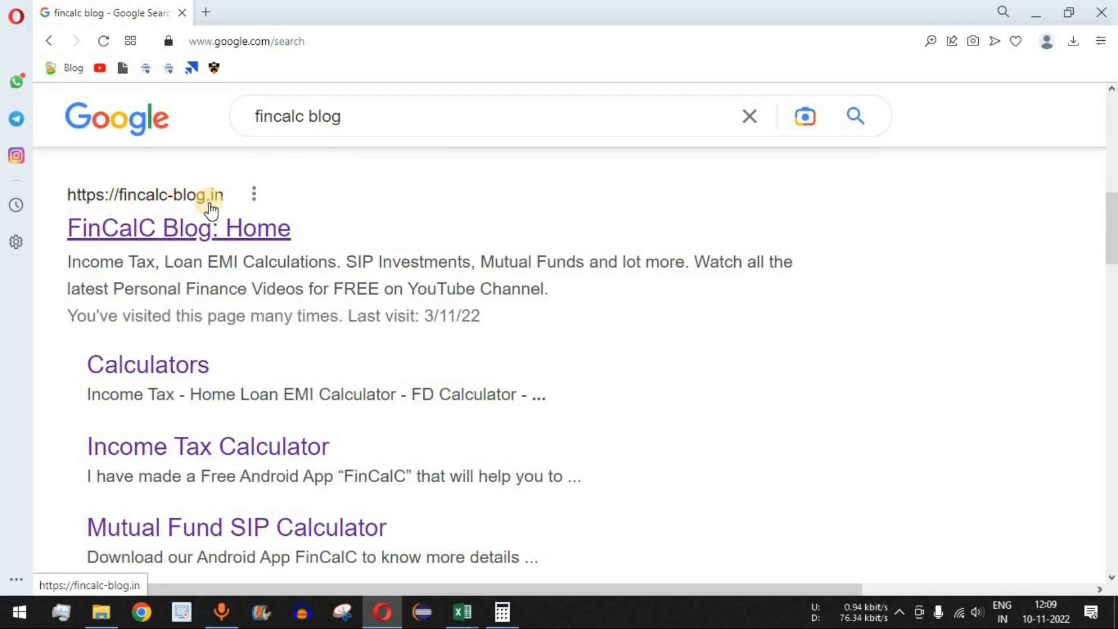
{"action": "left_click", "coordinate": [163, 236]}
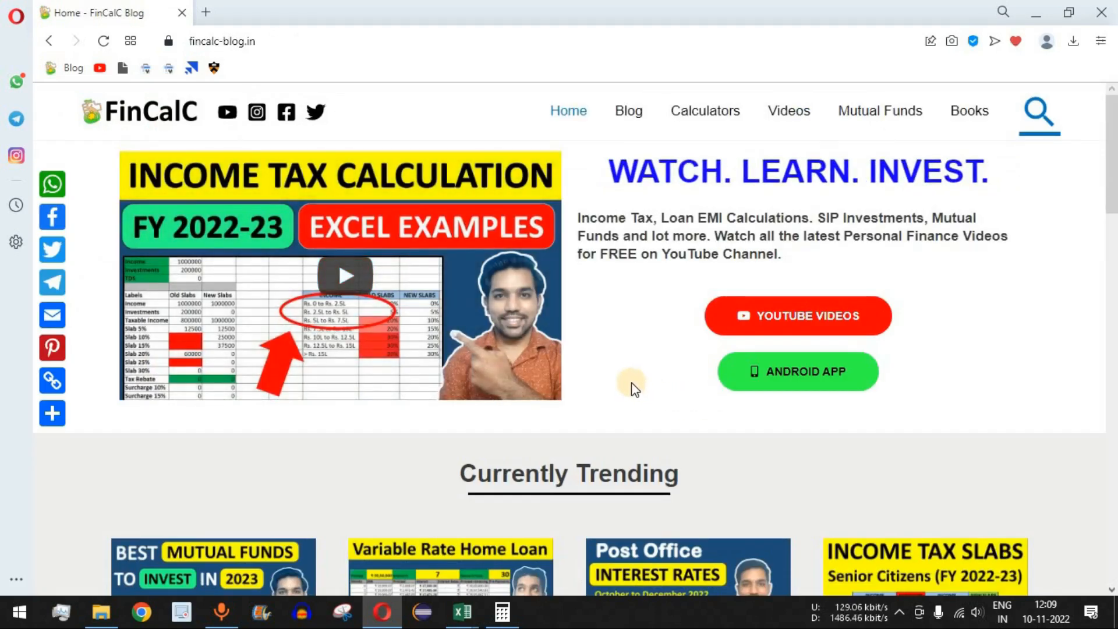
Step: Browse the site's calculators and open the Income Tax calculator
{"action": "left_click", "coordinate": [706, 113]}
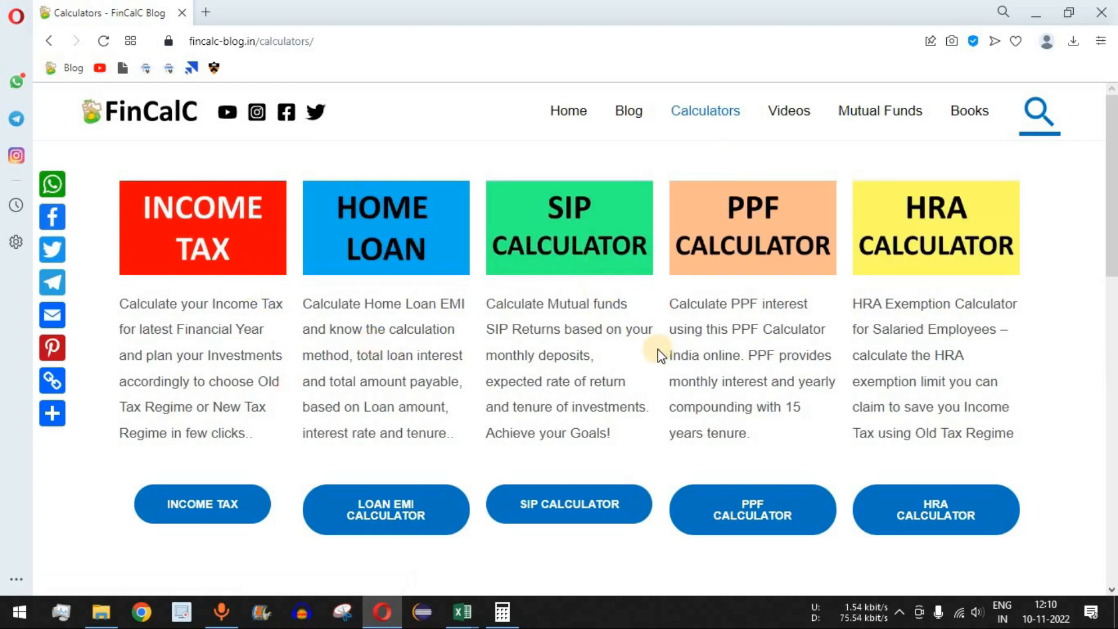
{"action": "scroll", "coordinate": [658, 348], "scroll_direction": "down", "scroll_amount": 9}
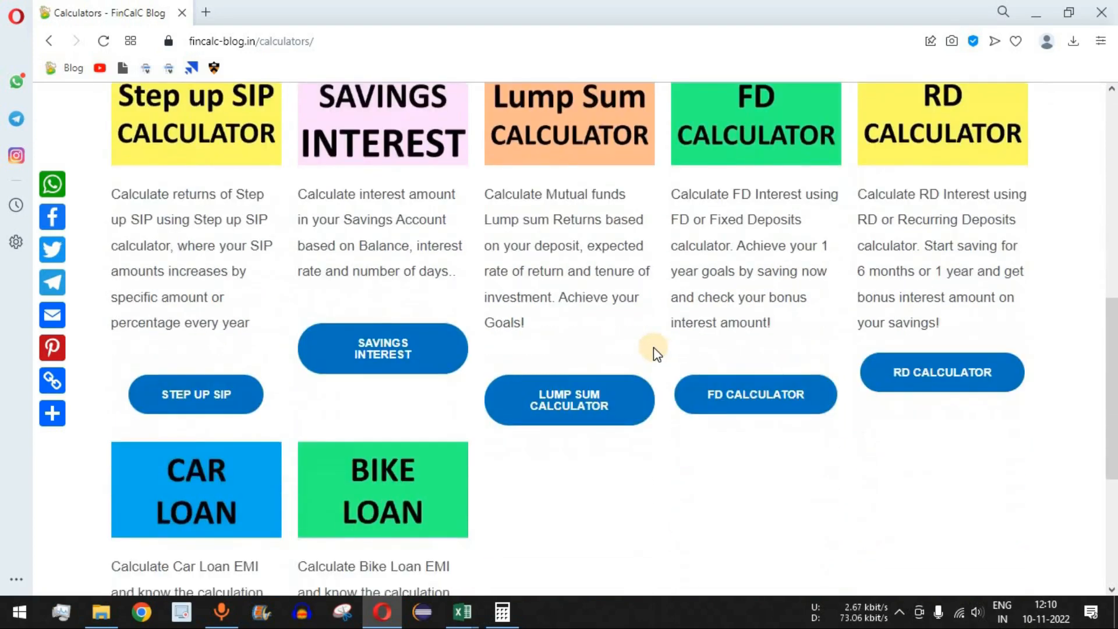
{"action": "scroll", "coordinate": [654, 347], "scroll_direction": "up", "scroll_amount": 10}
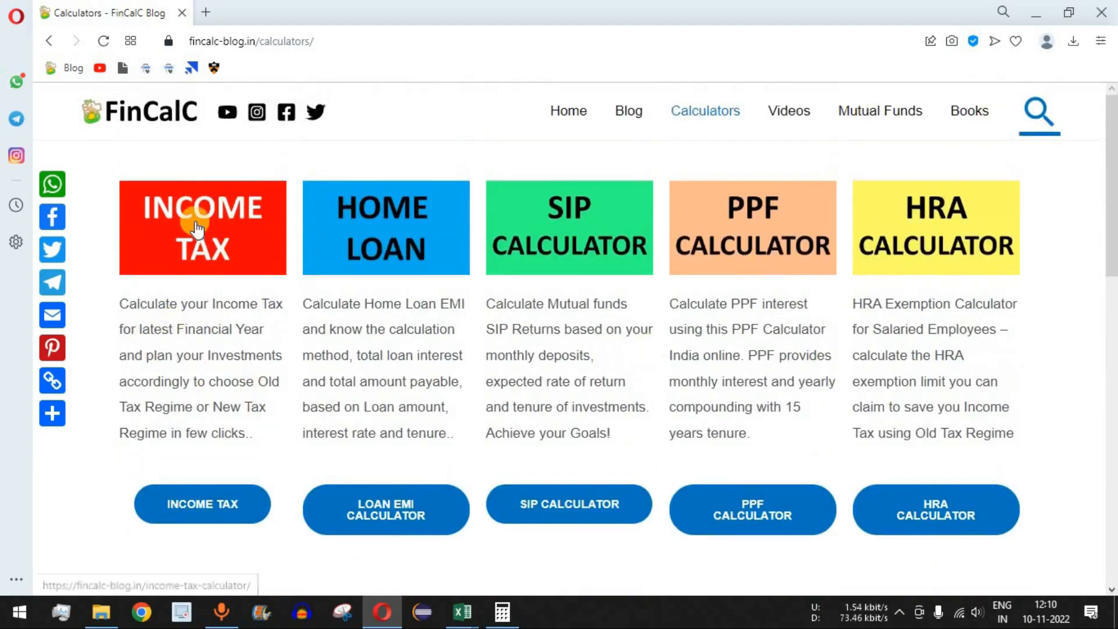
{"action": "left_click", "coordinate": [230, 226]}
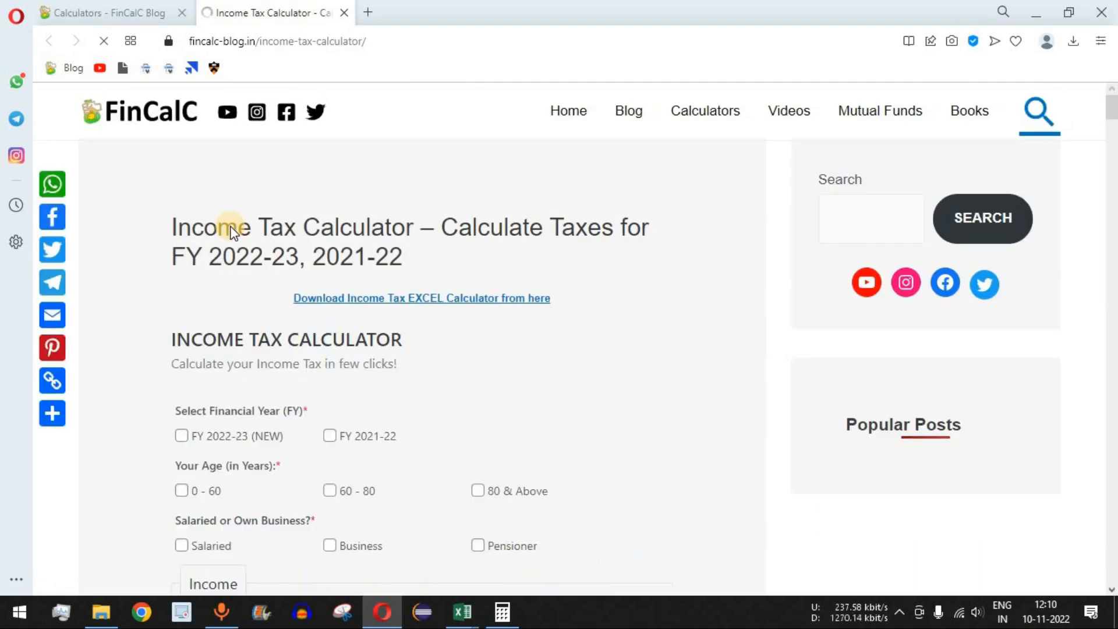
Step: Set the web calculator to FY 2022-23 (NEW), age 0 - 60 and Salaried
{"action": "left_click_drag", "start_coordinate": [260, 228], "coordinate": [531, 227]}
{"action": "scroll", "coordinate": [501, 349], "scroll_direction": "down", "scroll_amount": 3}
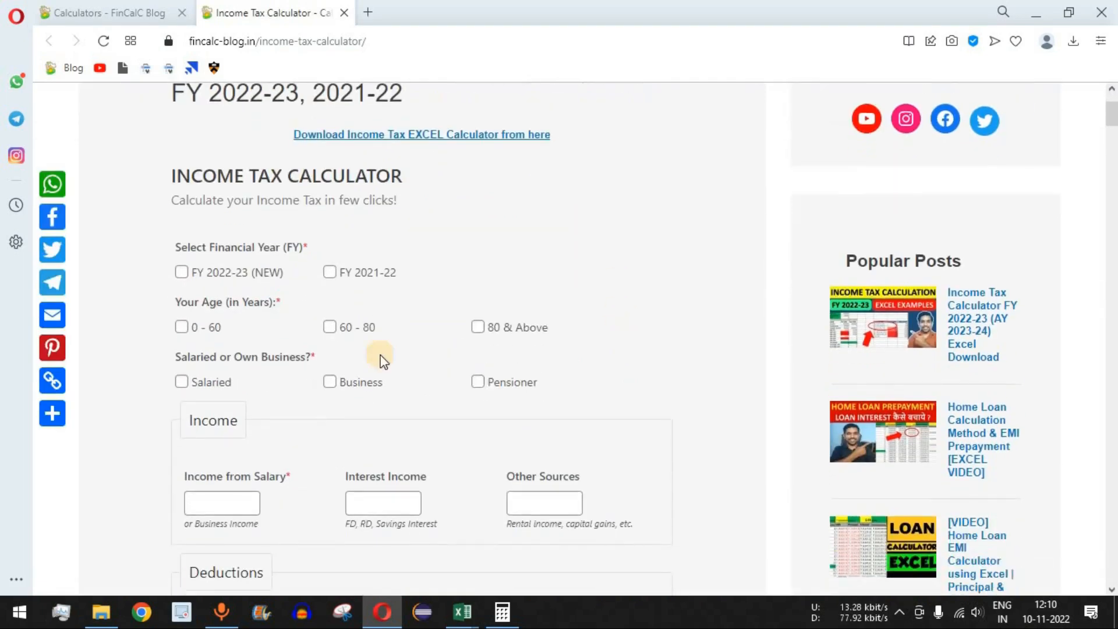
{"action": "left_click", "coordinate": [181, 272]}
{"action": "scroll", "coordinate": [450, 337], "scroll_direction": "down", "scroll_amount": 1}
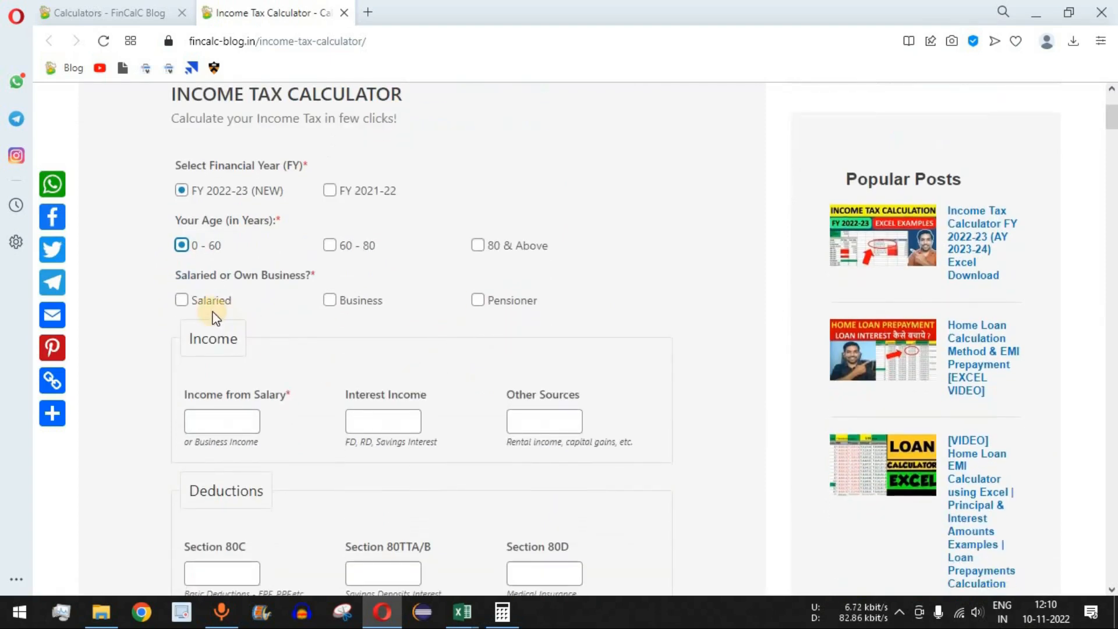
{"action": "scroll", "coordinate": [173, 338], "scroll_direction": "down", "scroll_amount": 1}
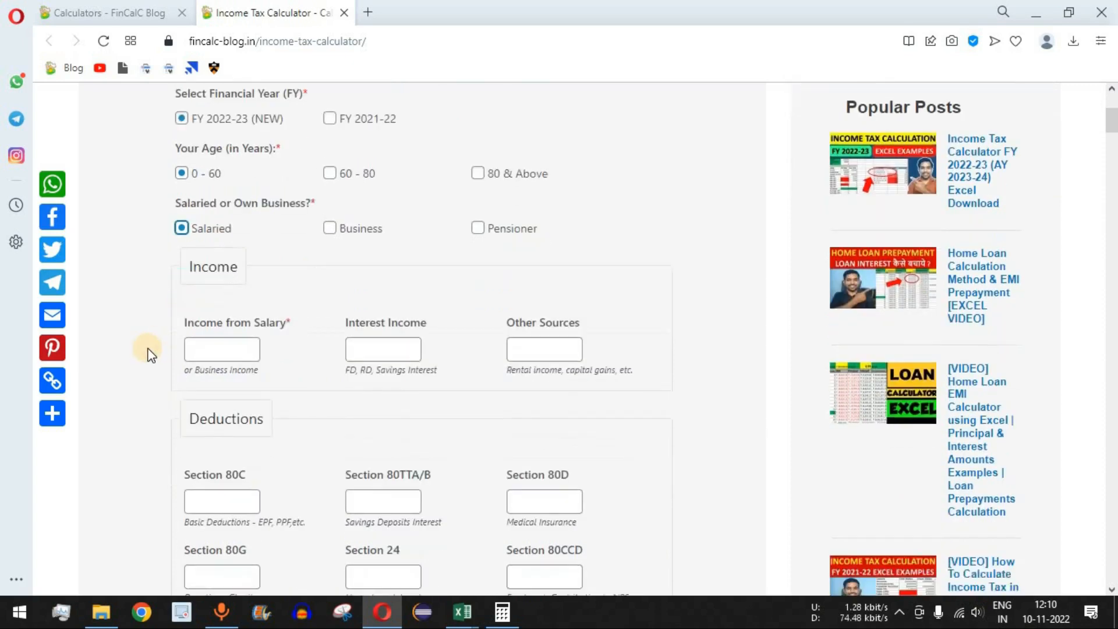
Step: Check the income in B1 of the Book1 workbook and enter 700000 as Income from Salary in the web calculator
{"action": "mouse_move", "coordinate": [460, 610]}
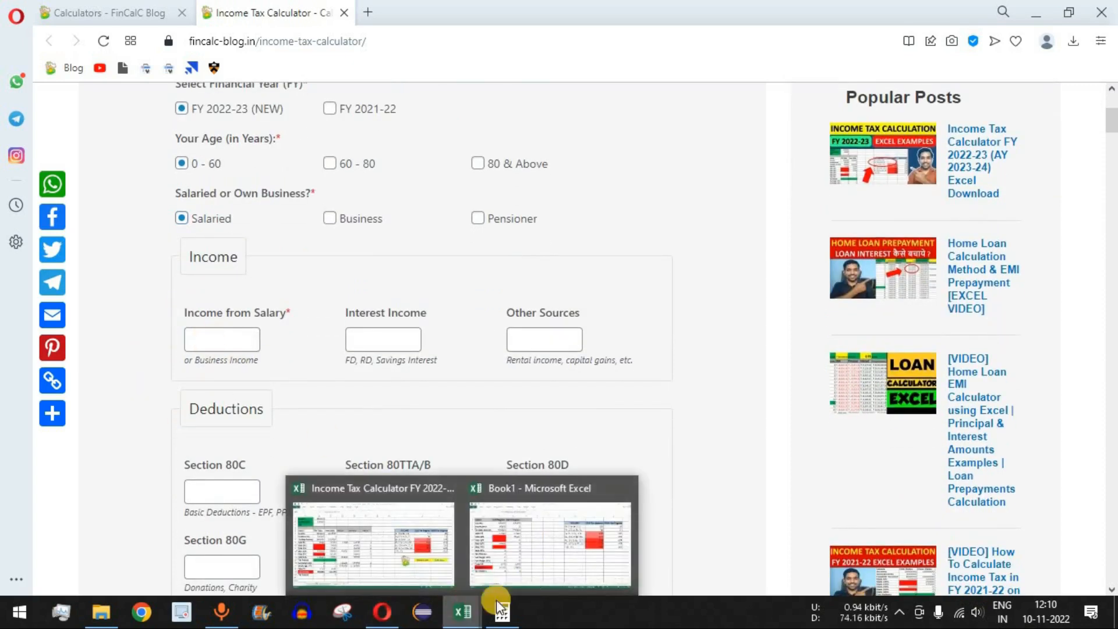
{"action": "left_click", "coordinate": [554, 536]}
{"action": "scroll", "coordinate": [266, 278], "scroll_direction": "up", "scroll_amount": 1}
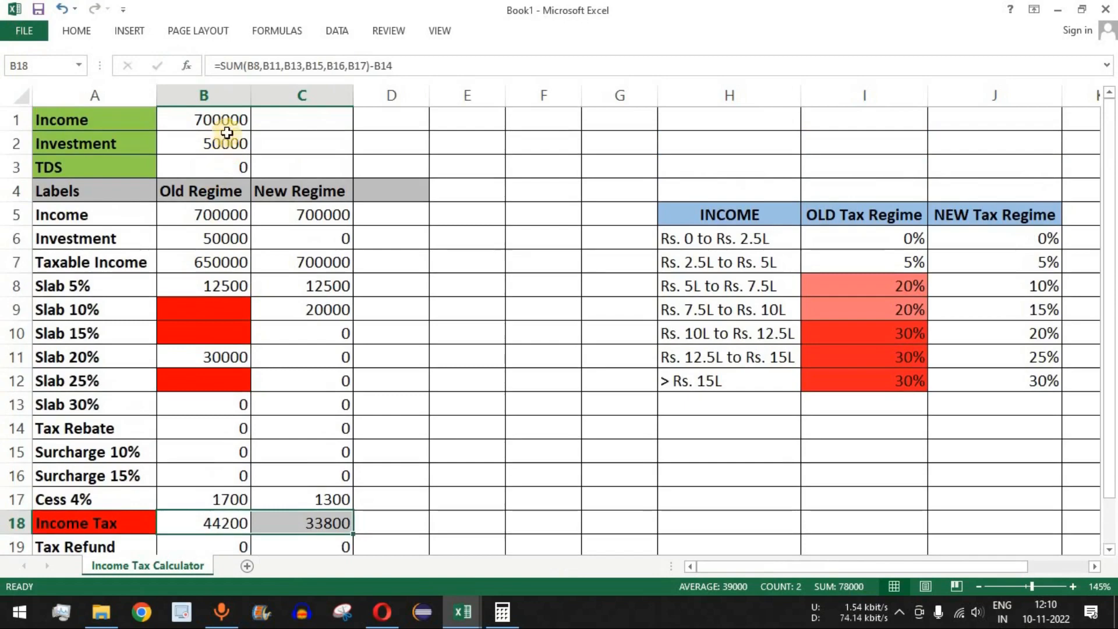
{"action": "left_click", "coordinate": [218, 123]}
{"action": "key", "text": "alt+Tab"}
{"action": "left_click", "coordinate": [224, 341]}
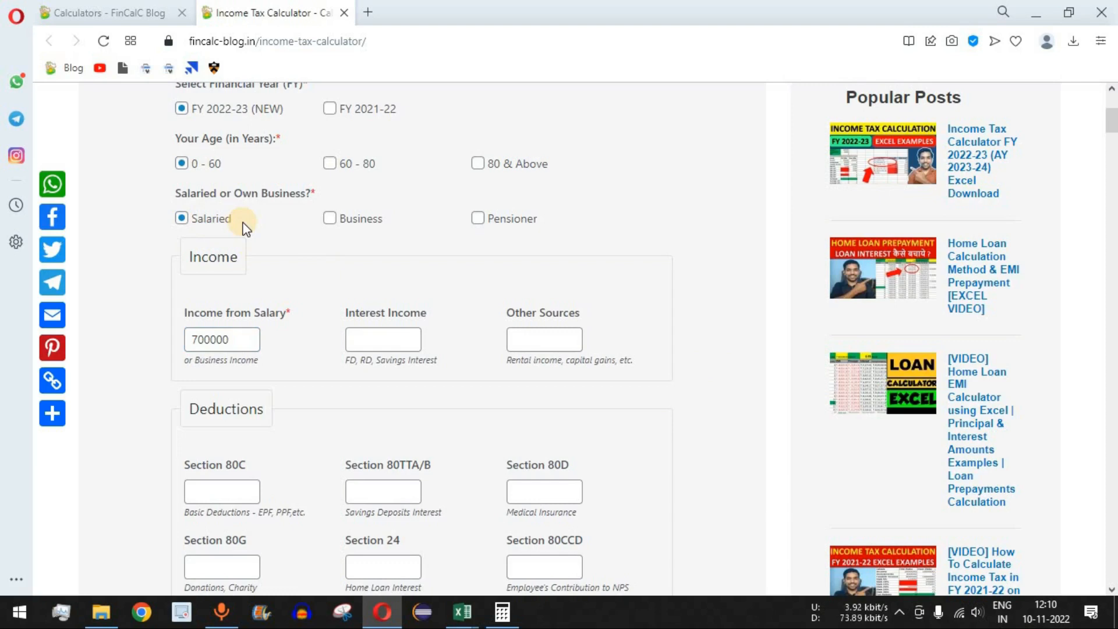
Step: Compare the web calculator's Old and New Tax Regime amounts with the income tax in B18 and C18 of the workbook
{"action": "scroll", "coordinate": [642, 356], "scroll_direction": "down", "scroll_amount": 7}
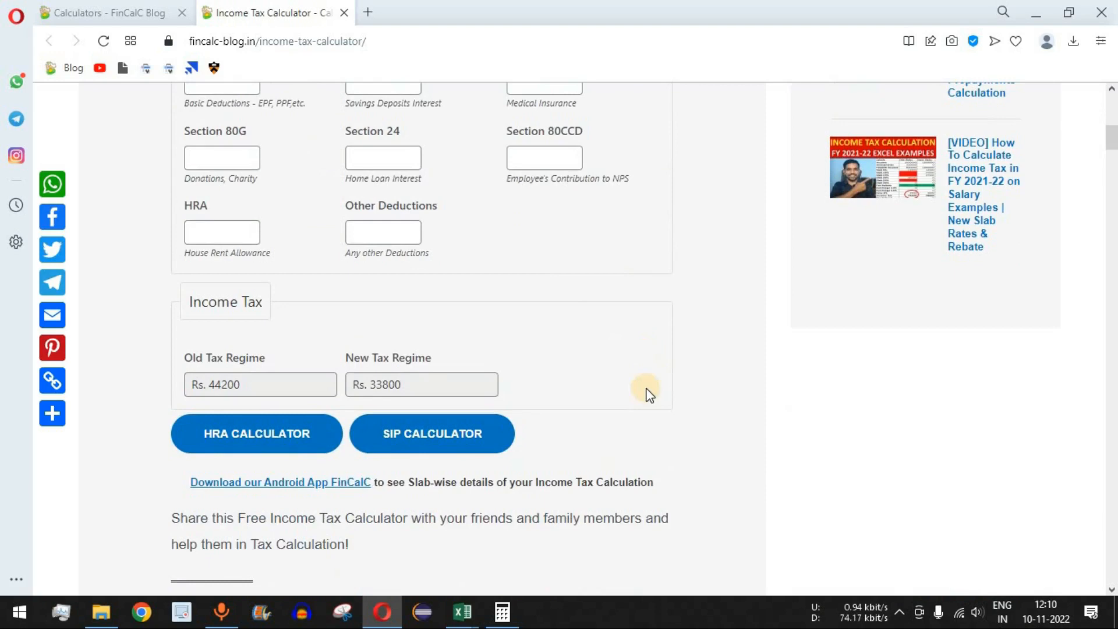
{"action": "left_click_drag", "start_coordinate": [200, 359], "coordinate": [258, 360]}
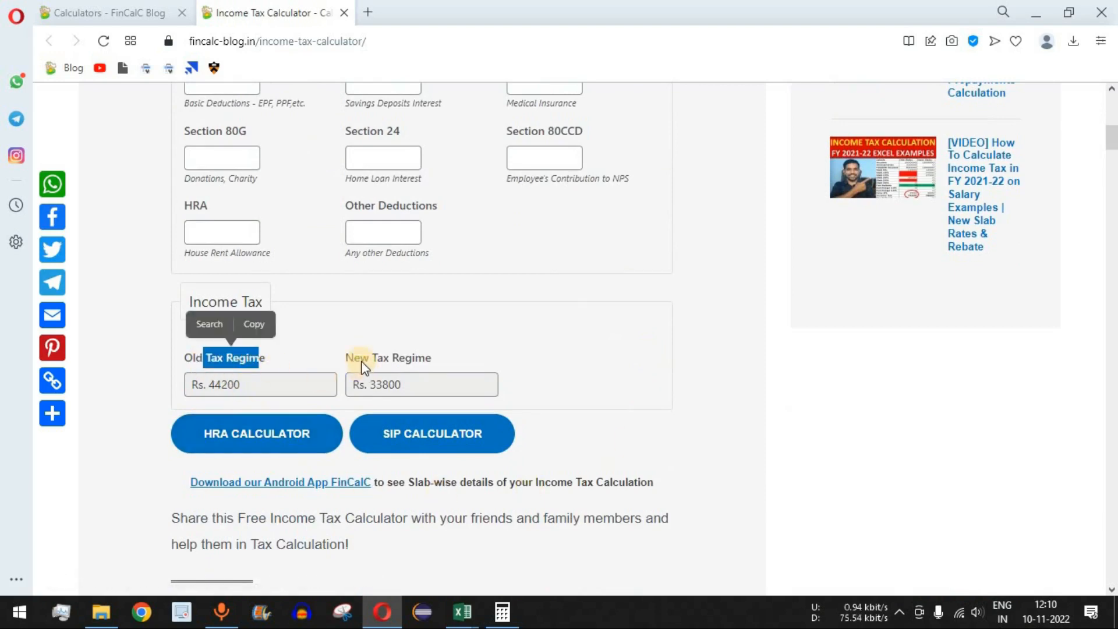
{"action": "left_click_drag", "start_coordinate": [360, 357], "coordinate": [417, 358]}
{"action": "left_click", "coordinate": [730, 360]}
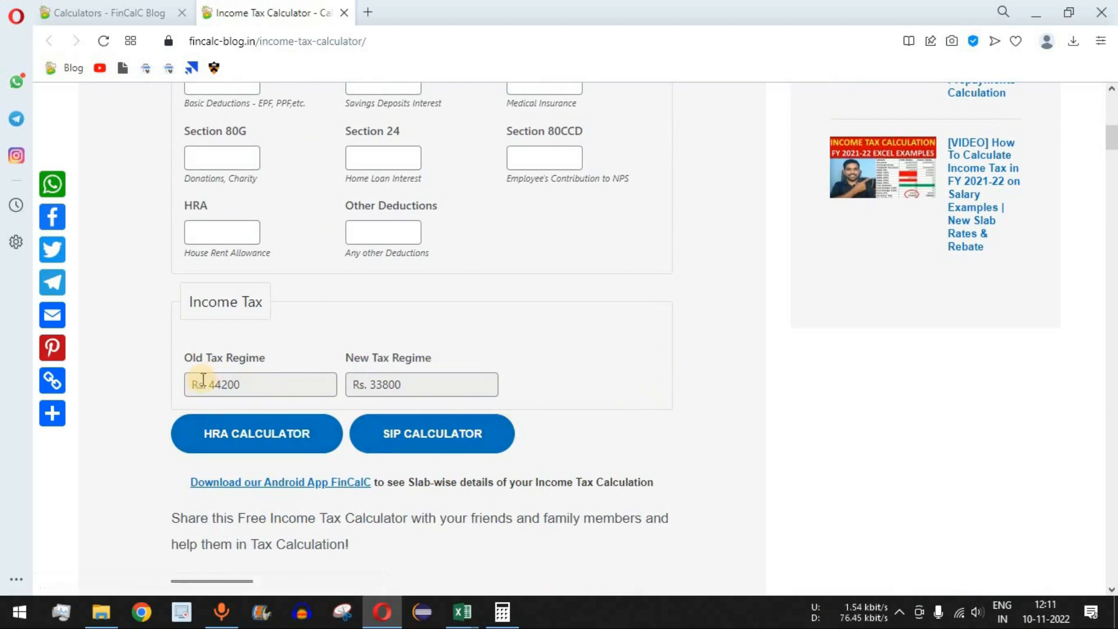
{"action": "key", "text": "alt+Tab"}
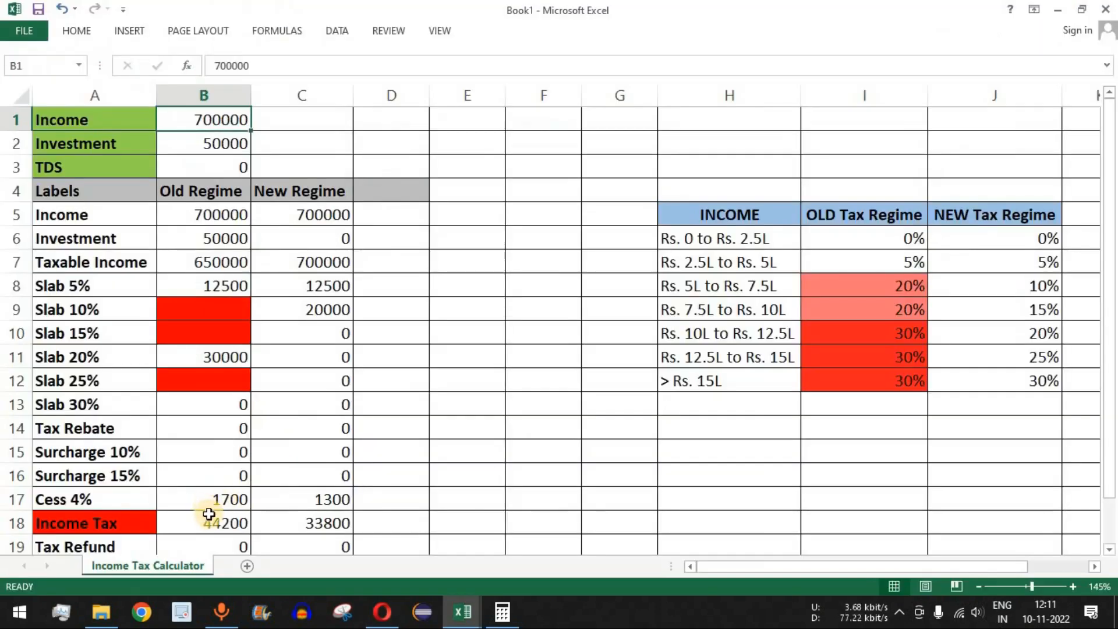
{"action": "left_click", "coordinate": [213, 513]}
{"action": "scroll", "coordinate": [265, 465], "scroll_direction": "down", "scroll_amount": 1}
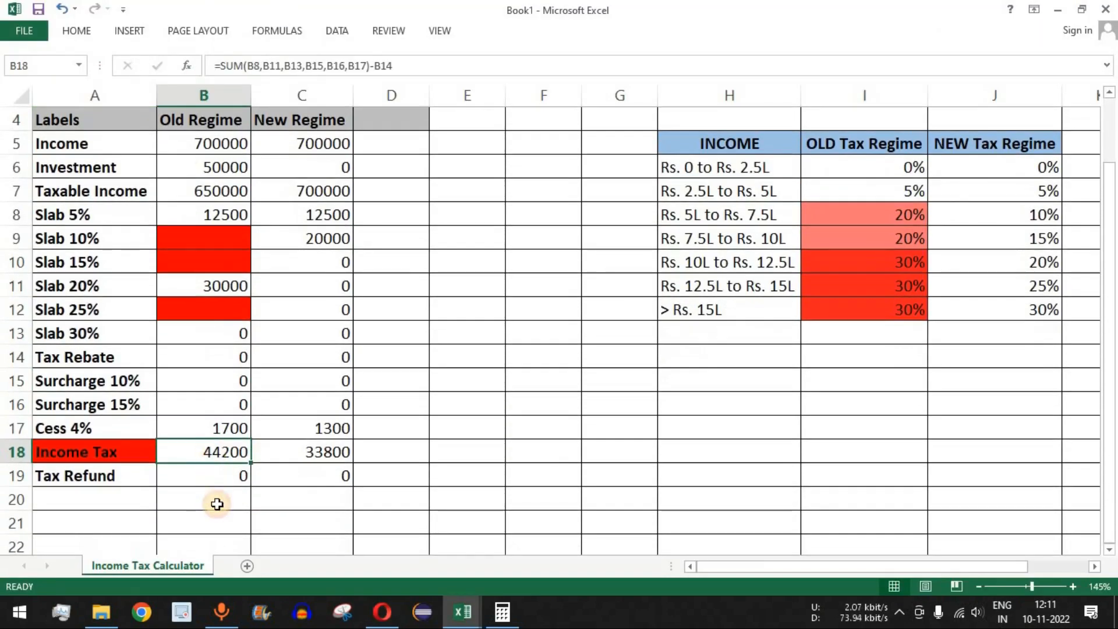
{"action": "left_click", "coordinate": [320, 453]}
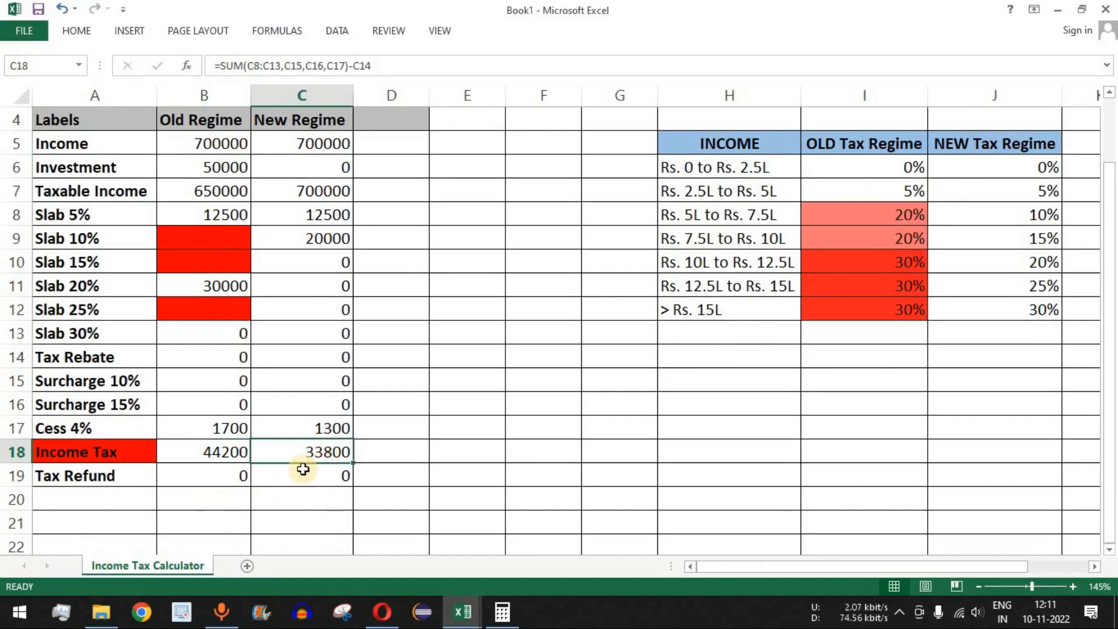
{"action": "key", "text": "alt+Tab"}
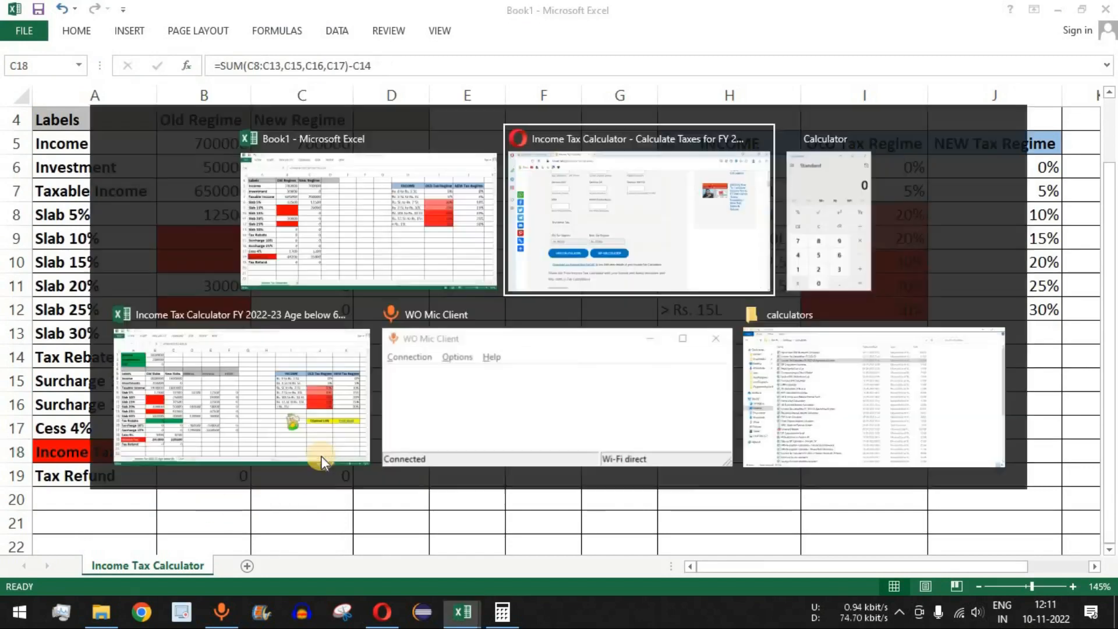
{"action": "left_click_drag", "start_coordinate": [400, 384], "coordinate": [357, 384]}
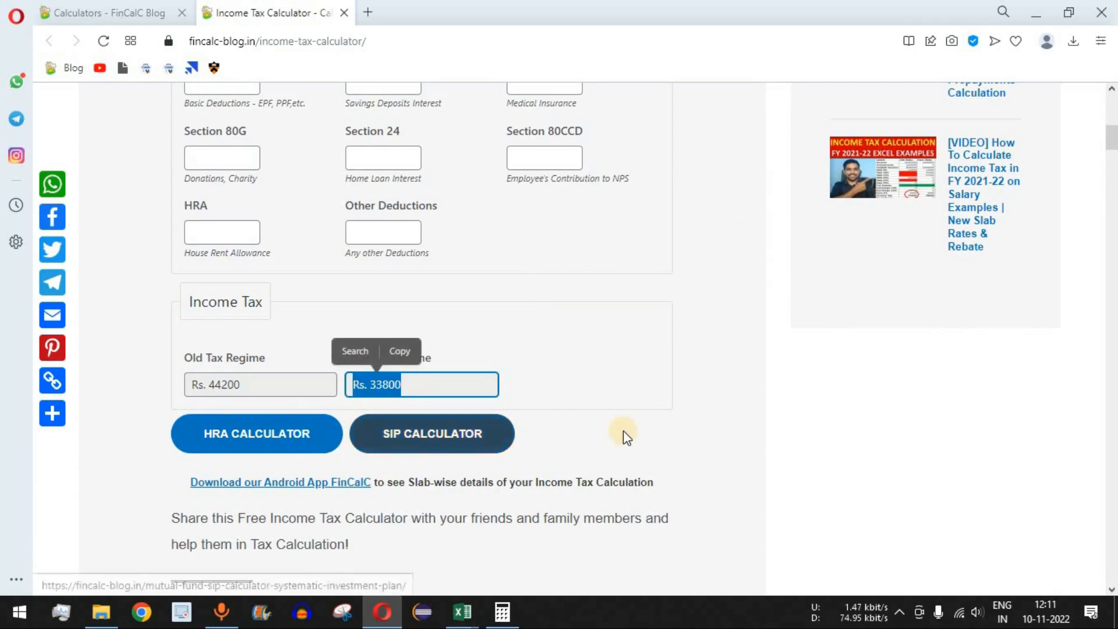
Step: Review the web calculator's heading and options, and the Old and New Regime calculation table in the workbook
{"action": "scroll", "coordinate": [596, 419], "scroll_direction": "up", "scroll_amount": 10}
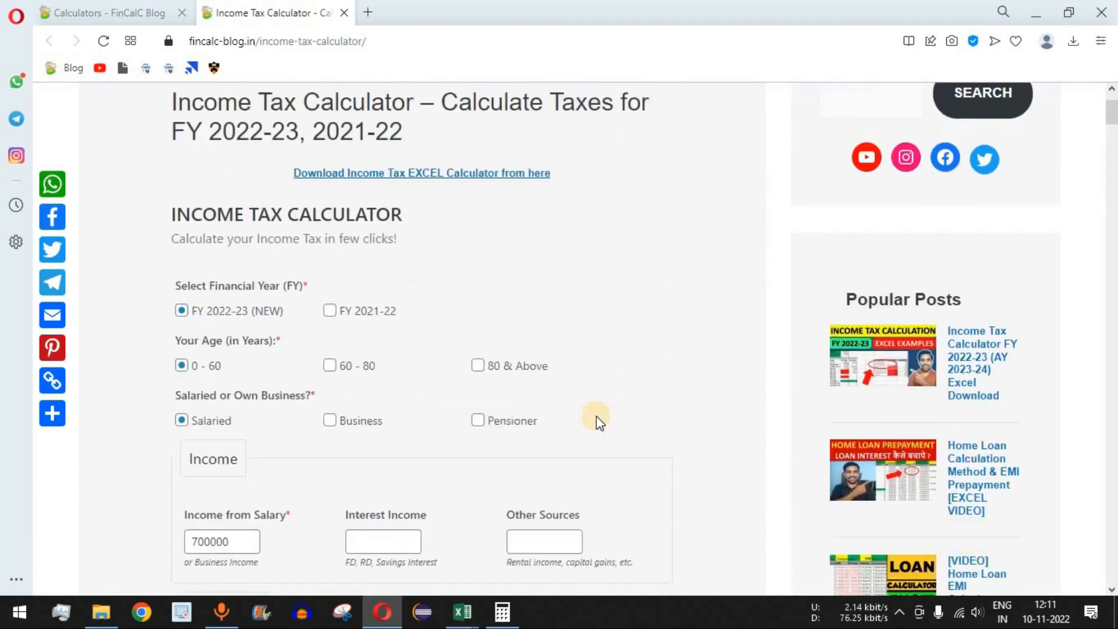
{"action": "left_click_drag", "start_coordinate": [201, 258], "coordinate": [375, 256]}
{"action": "left_click", "coordinate": [571, 294]}
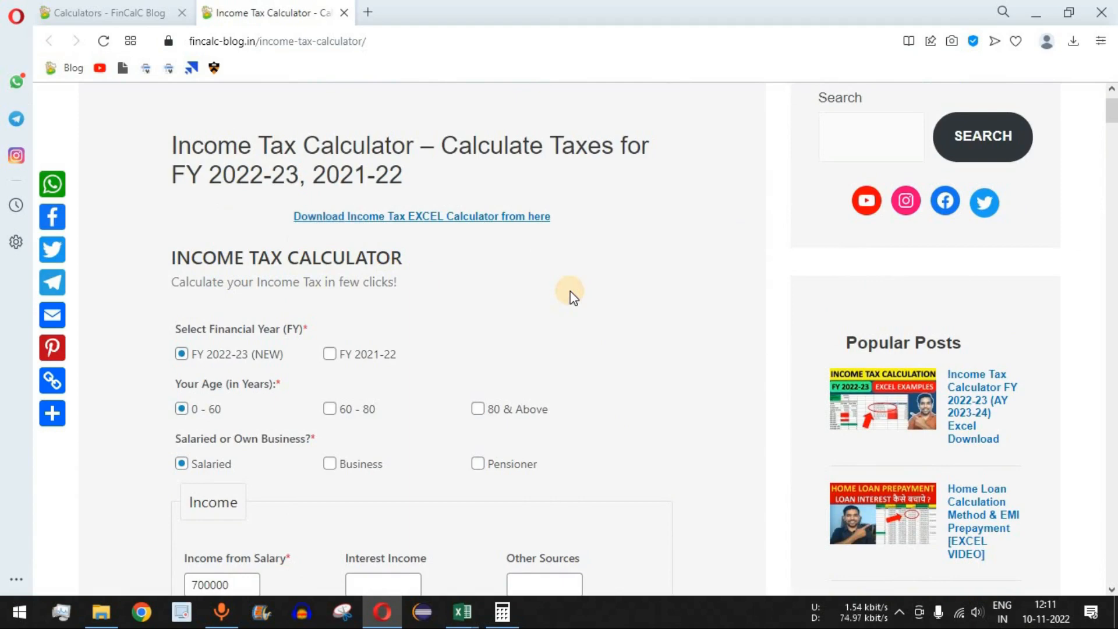
{"action": "key", "text": "alt+Tab"}
{"action": "left_click_drag", "start_coordinate": [85, 143], "coordinate": [309, 472]}
{"action": "left_click", "coordinate": [326, 431]}
{"action": "scroll", "coordinate": [438, 398], "scroll_direction": "up", "scroll_amount": 1}
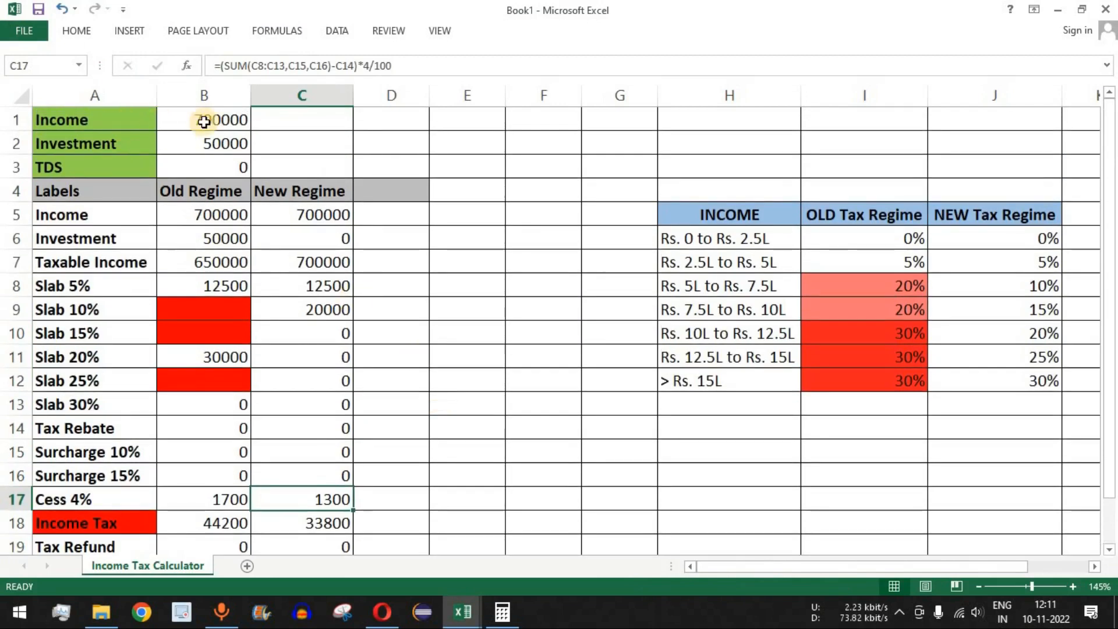
Step: Examine the income input in B1 and the New Regime's Slab 25% formula in C12
{"action": "left_click", "coordinate": [204, 120]}
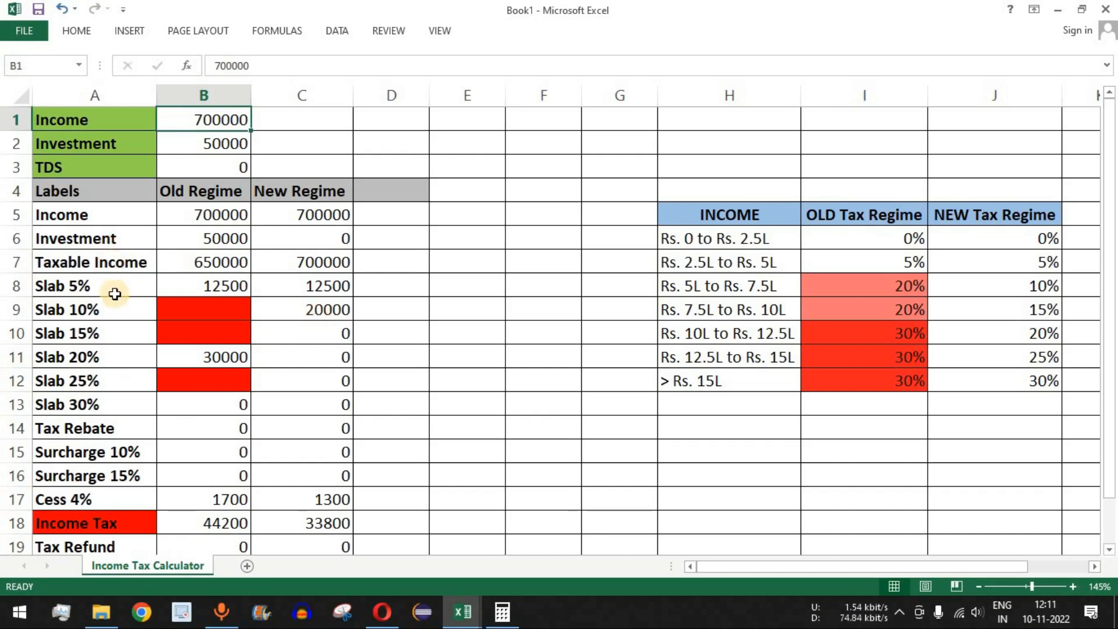
{"action": "left_click_drag", "start_coordinate": [81, 122], "coordinate": [285, 491]}
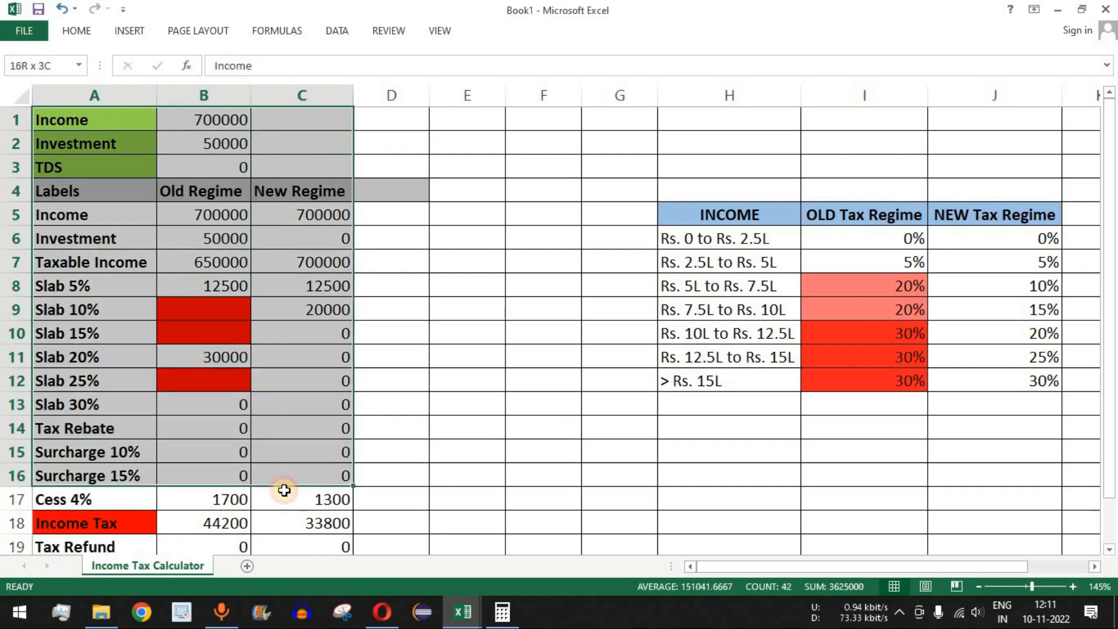
{"action": "left_click", "coordinate": [325, 380]}
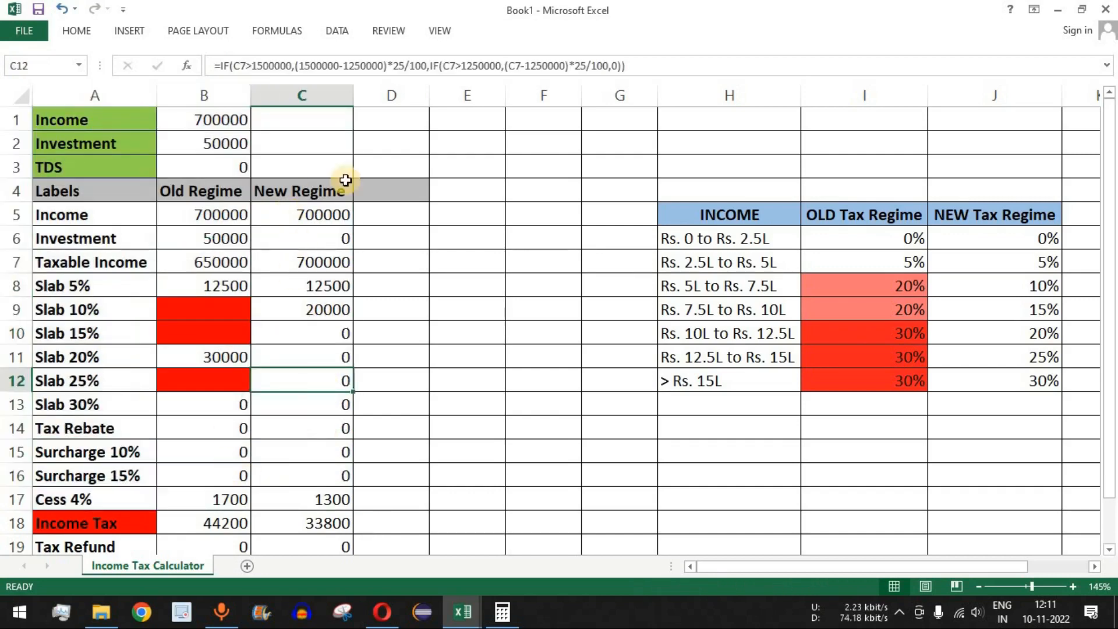
{"action": "left_click", "coordinate": [649, 66]}
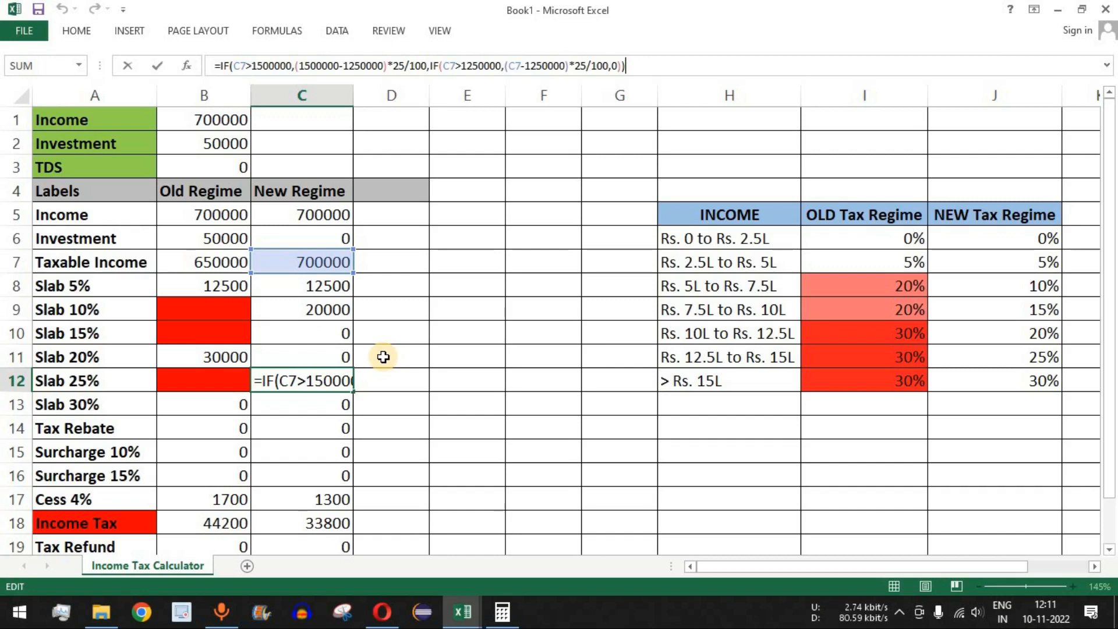
{"action": "key", "text": "ctrl+Return"}
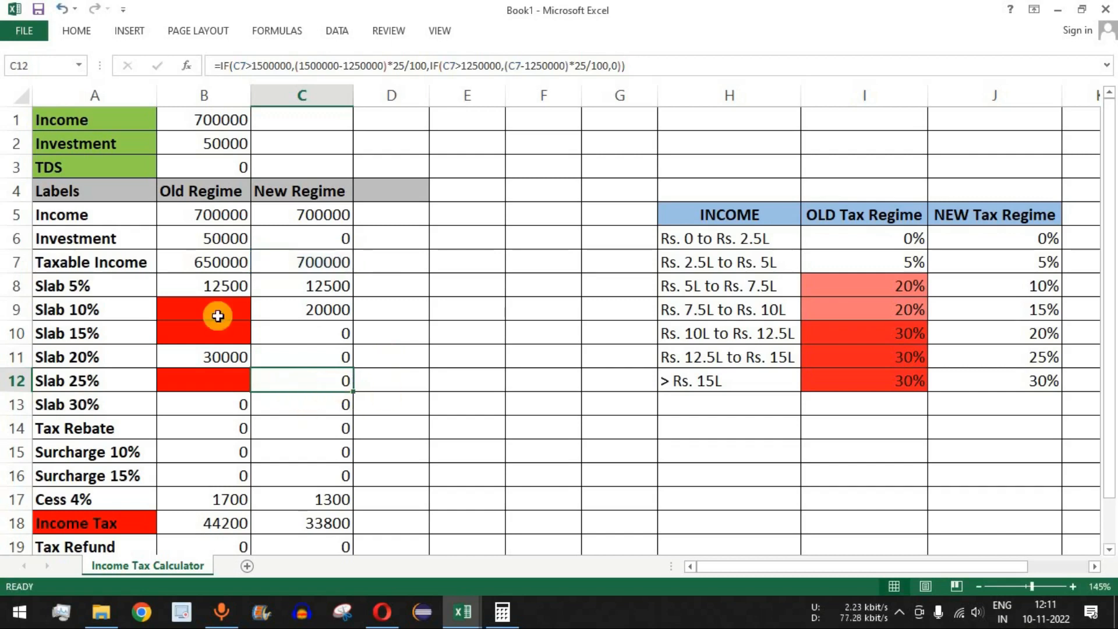
Step: Review the Excel calculator download link on the web page and the workbook's calculation range A1:C18
{"action": "left_click_drag", "start_coordinate": [62, 120], "coordinate": [297, 508]}
{"action": "left_click", "coordinate": [382, 611]}
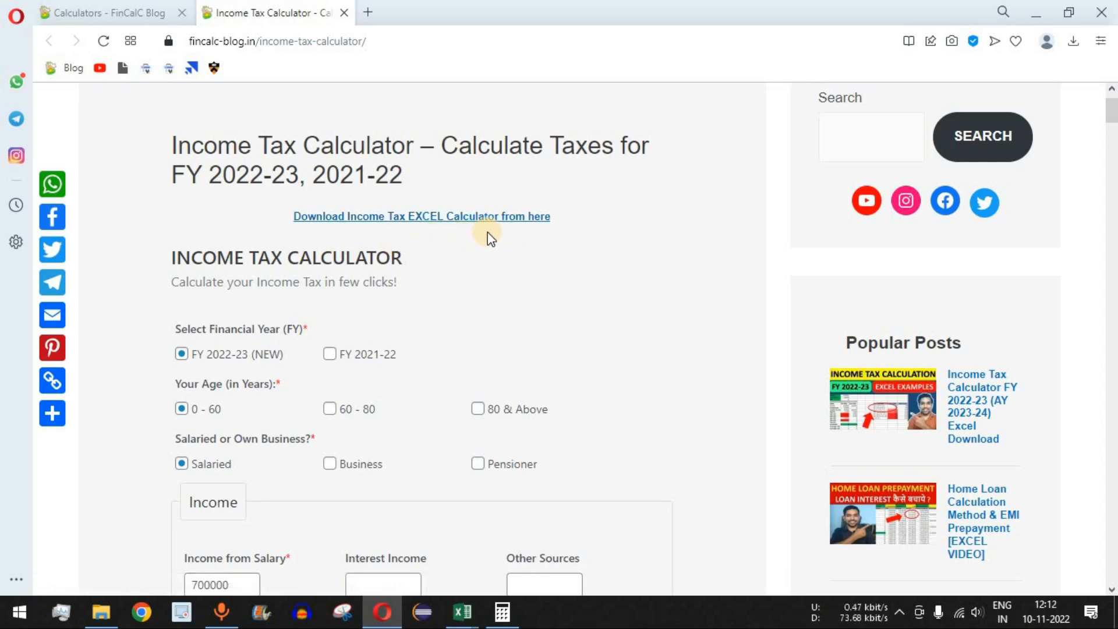
{"action": "key", "text": "alt+Tab"}
{"action": "left_click", "coordinate": [108, 226]}
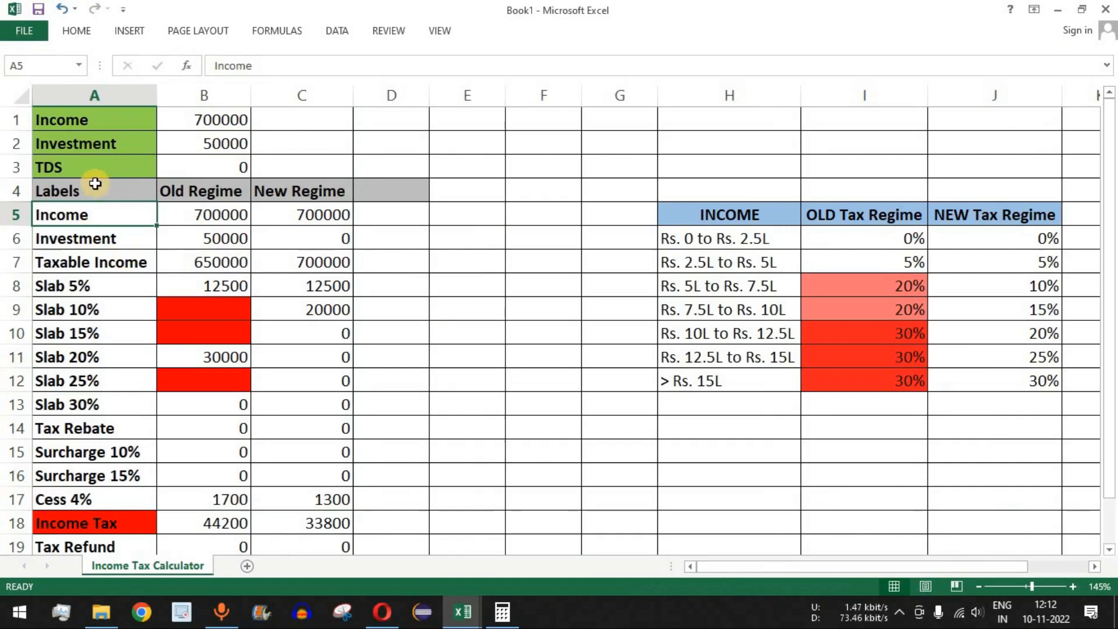
{"action": "left_click_drag", "start_coordinate": [110, 122], "coordinate": [314, 524]}
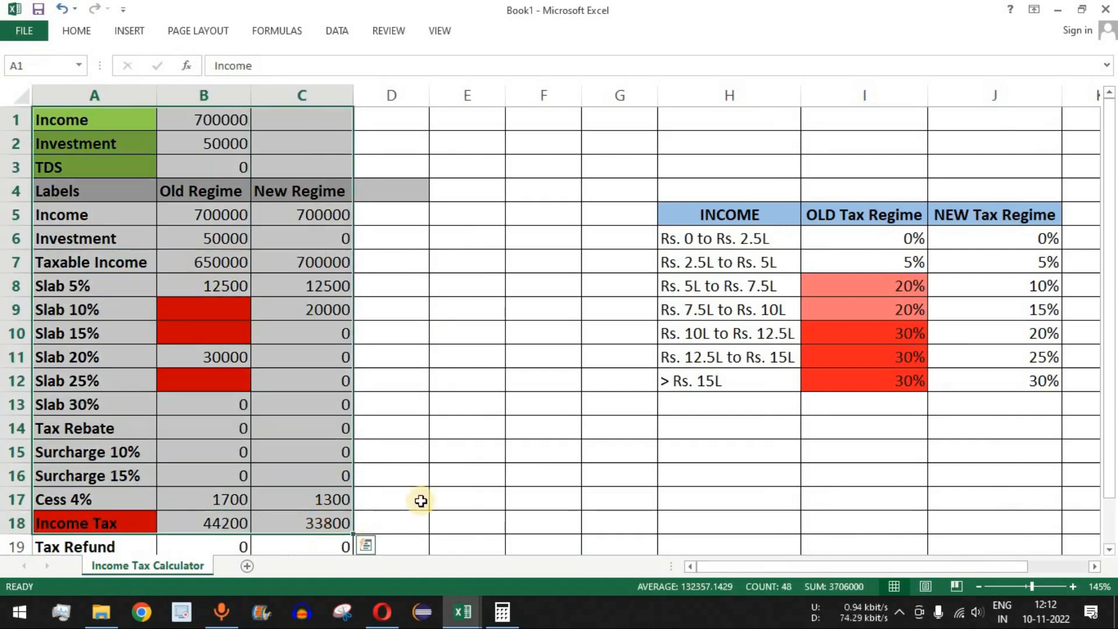